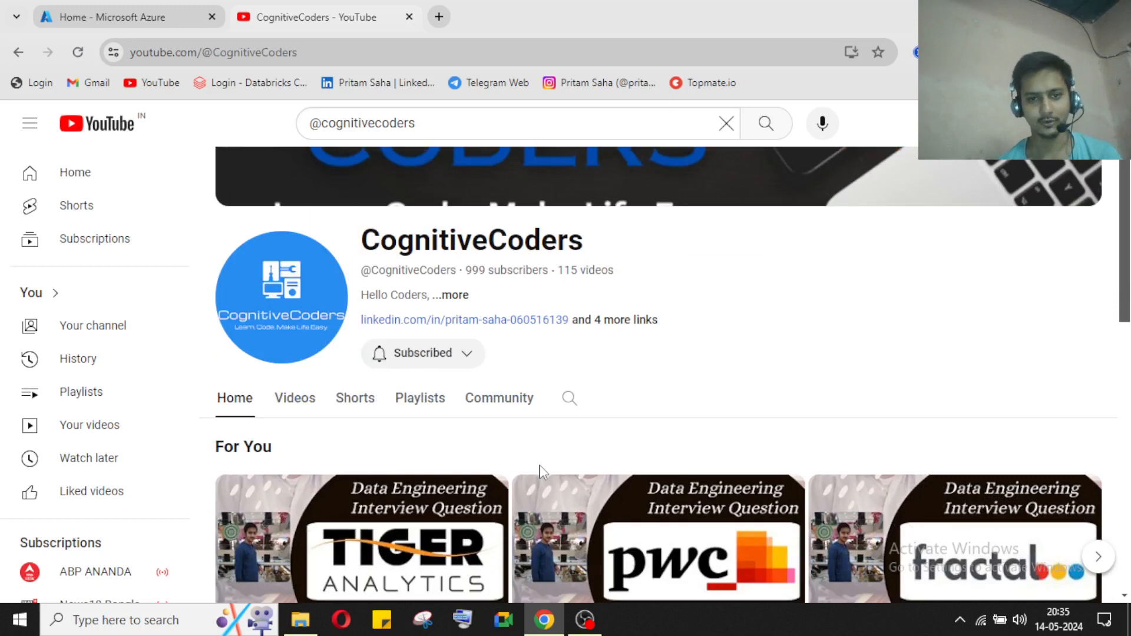
Step: Look over the CognitiveCoders YouTube channel page and the Azure portal home page, ending on the portal
scroll(541, 471, "down", 5)
scroll(538, 472, "up", 5)
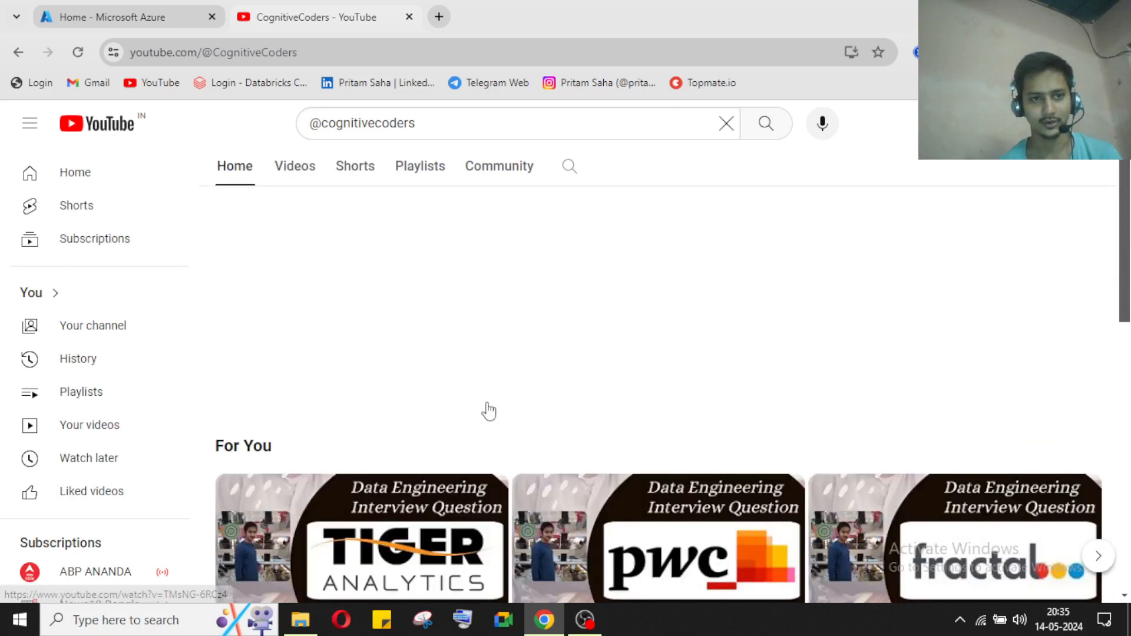
left_click(89, 10)
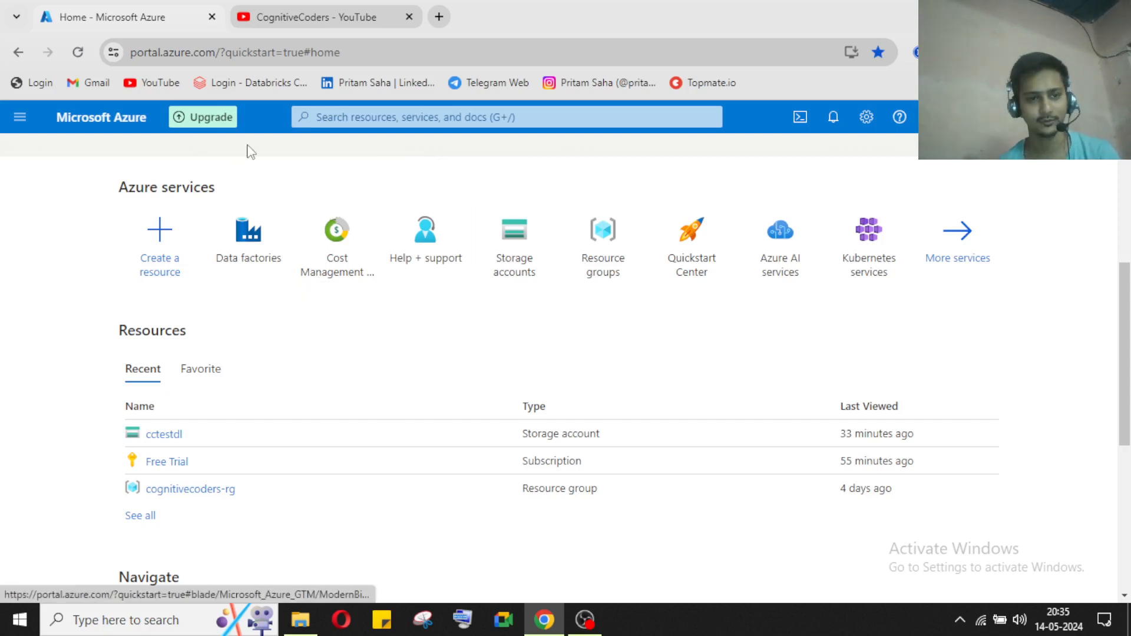
mouse_move(298, 213)
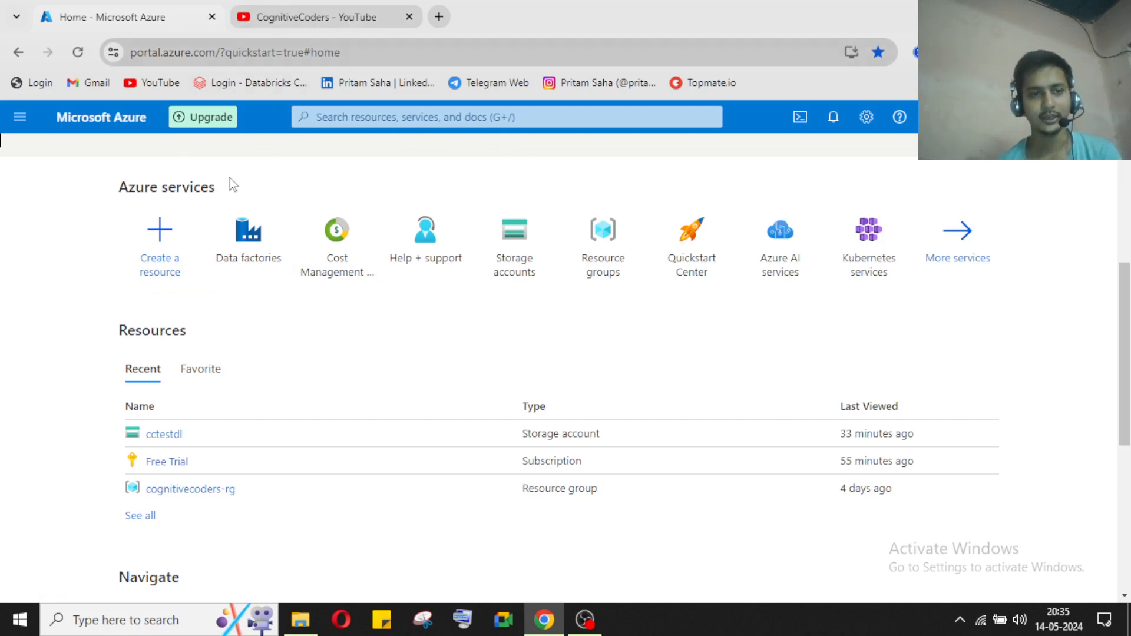
mouse_move(351, 28)
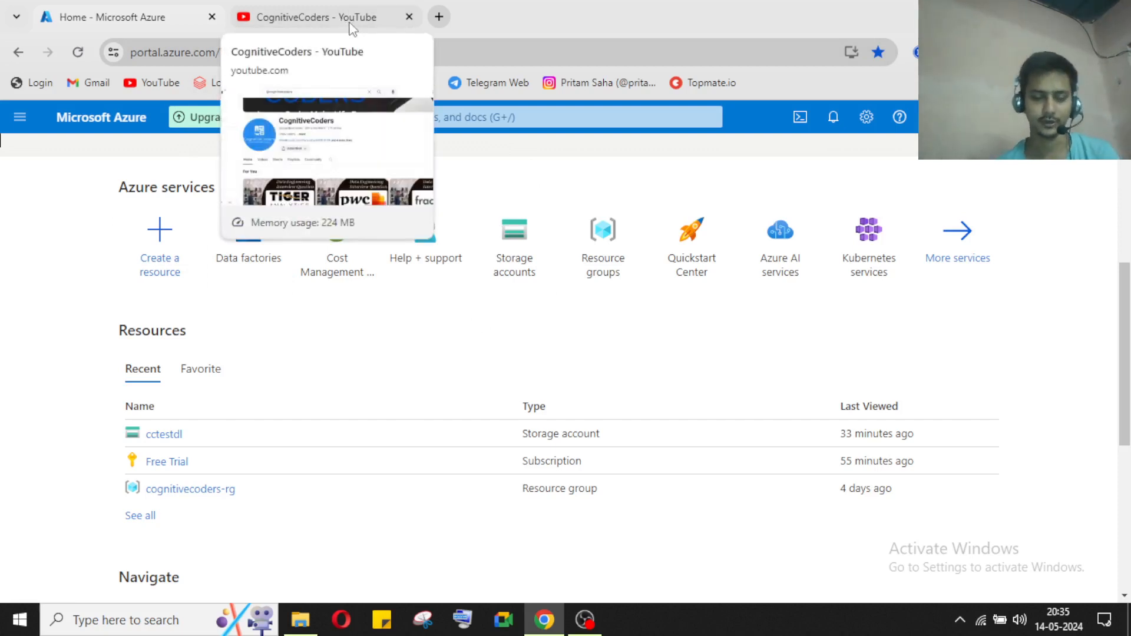
left_click(312, 18)
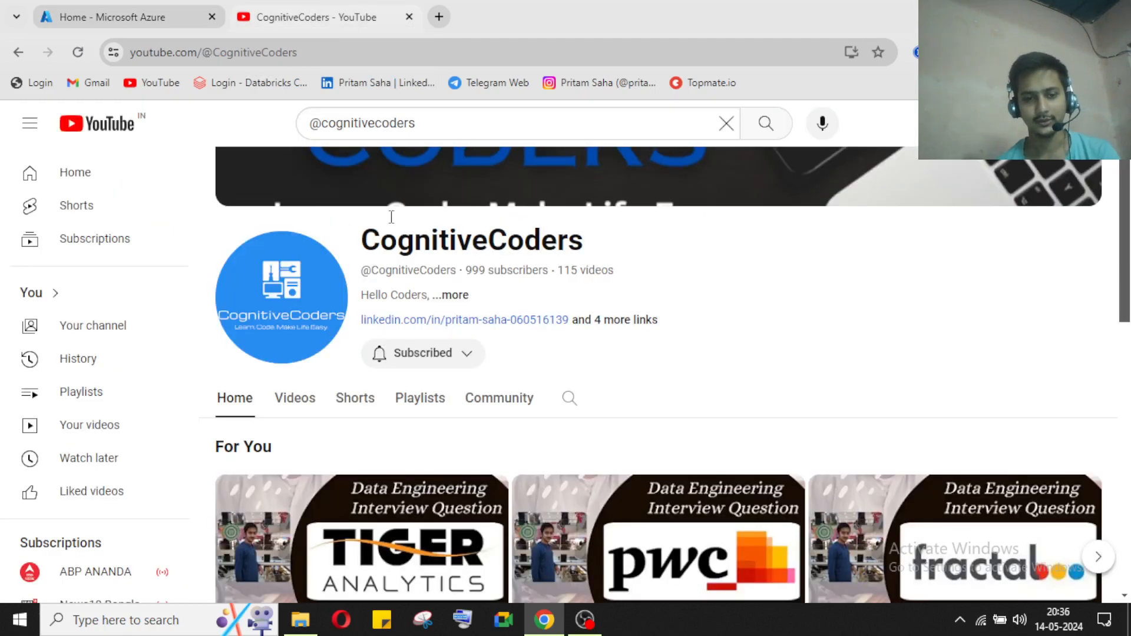
left_click(131, 15)
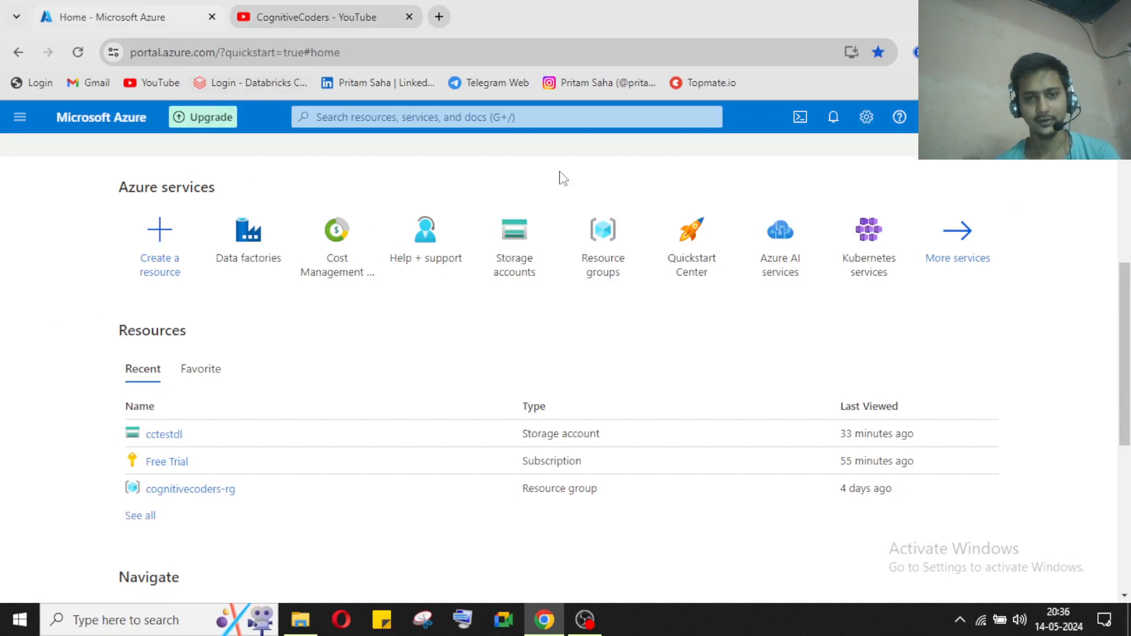
left_click(317, 17)
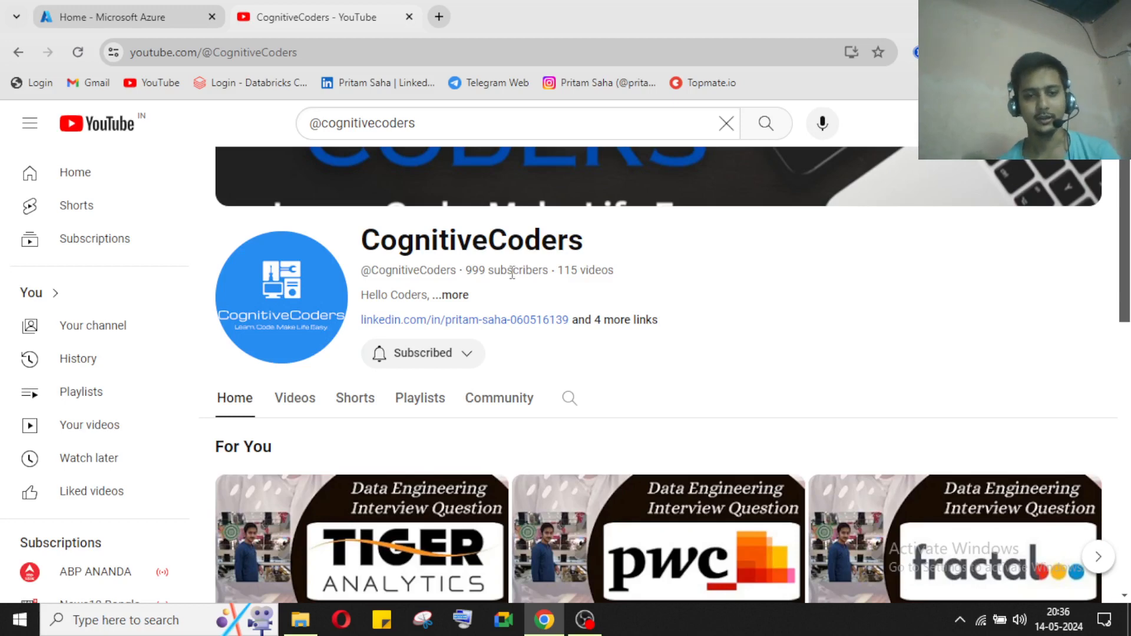
left_click(136, 14)
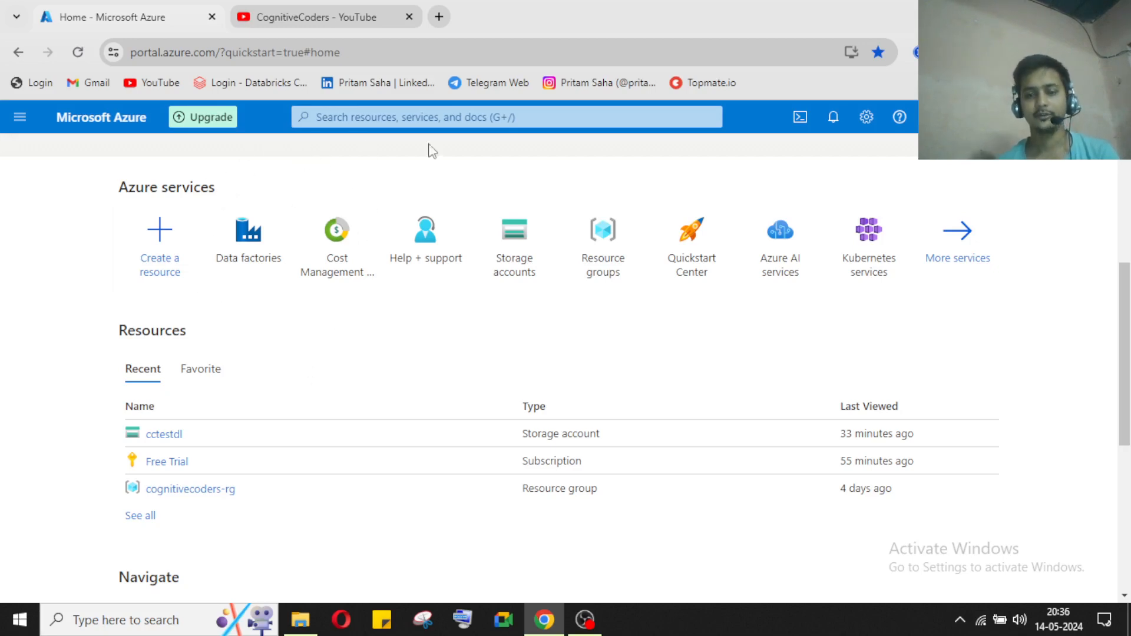
left_click(349, 16)
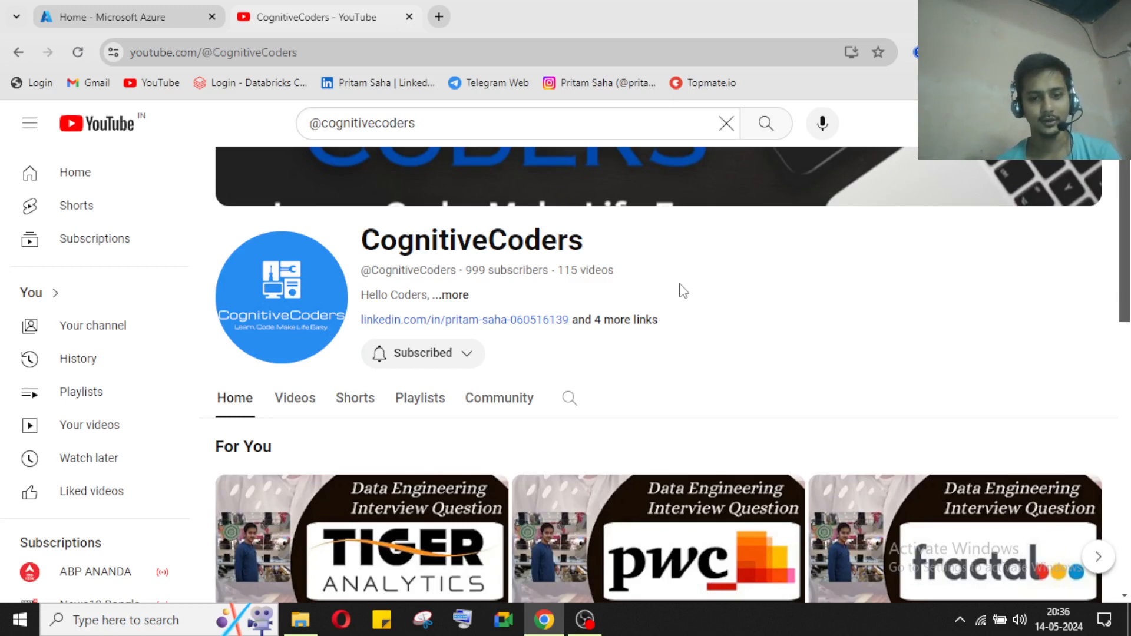
scroll(695, 372, "down", 1)
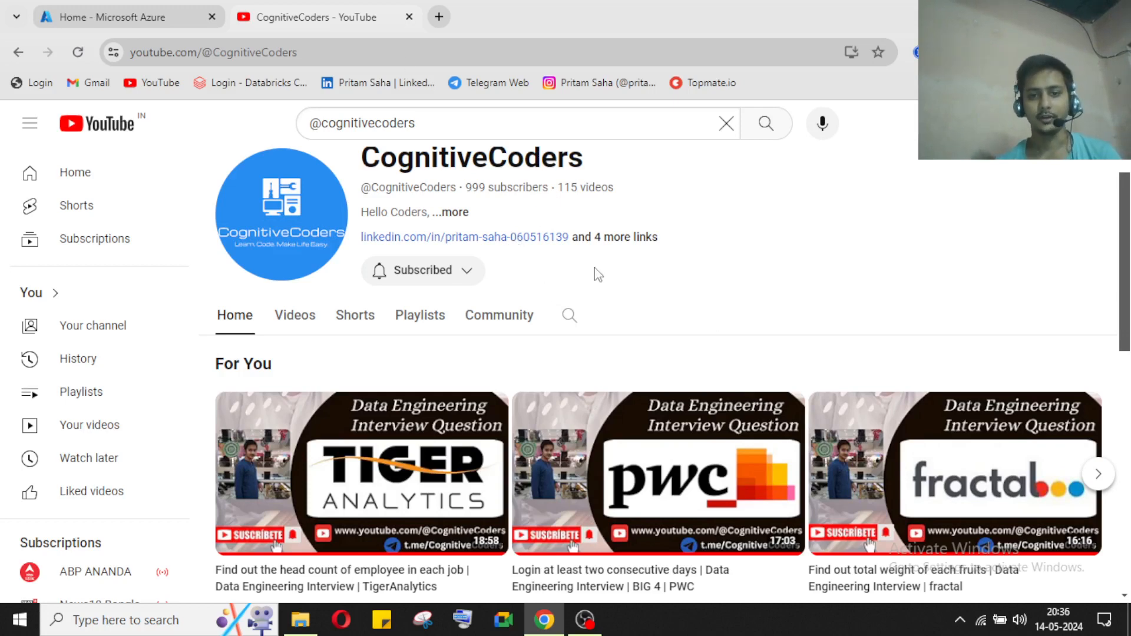
scroll(597, 270, "up", 3)
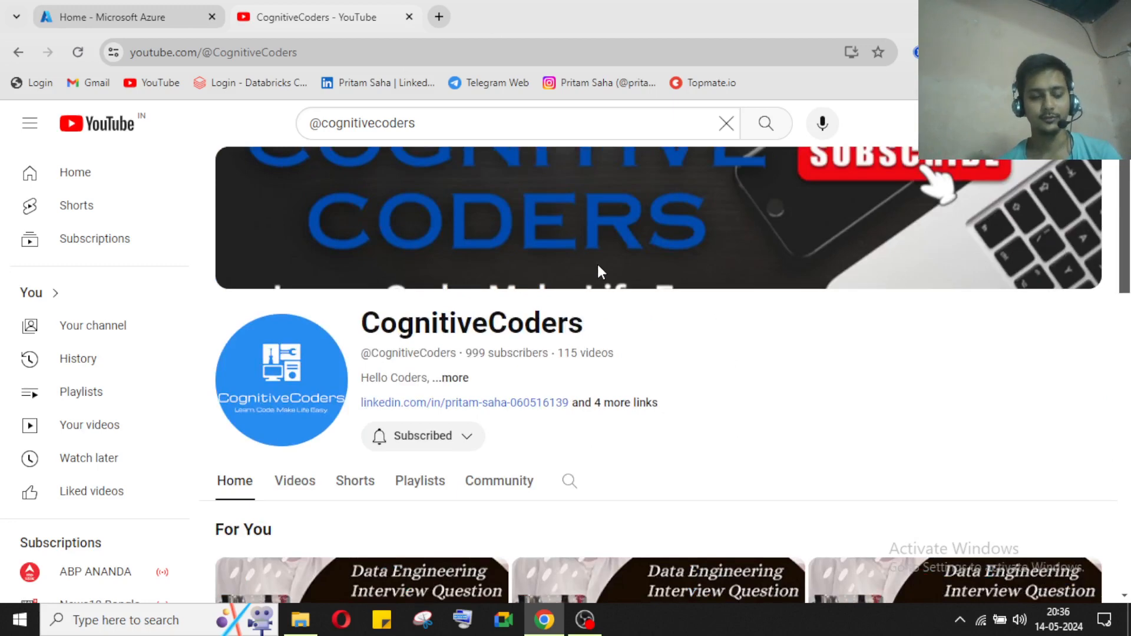
left_click(113, 16)
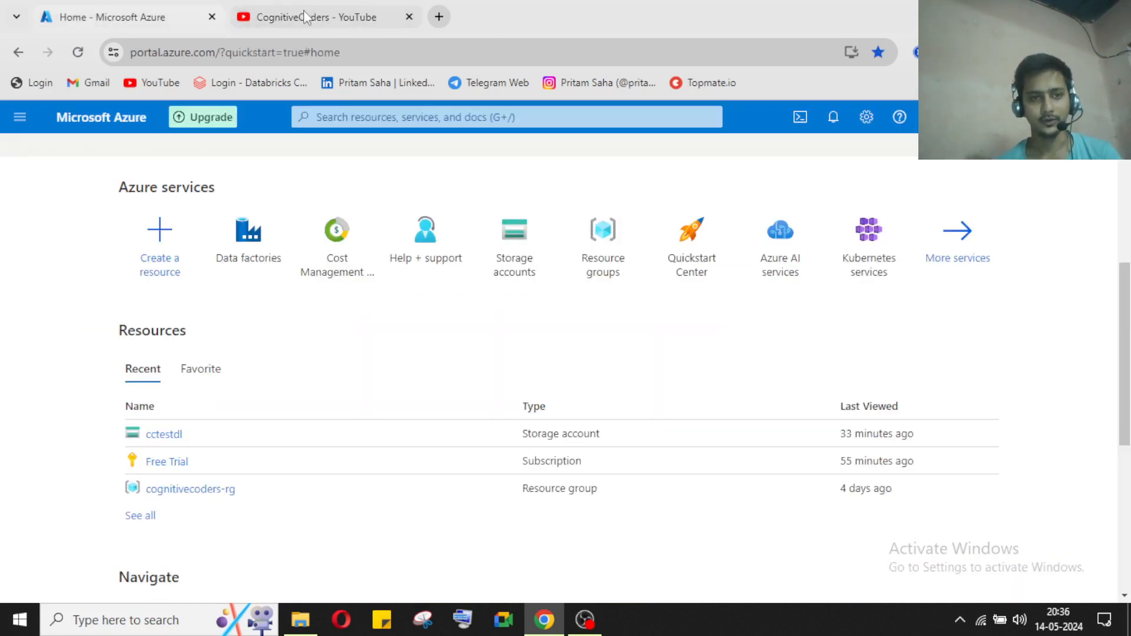
left_click(301, 18)
left_click(114, 16)
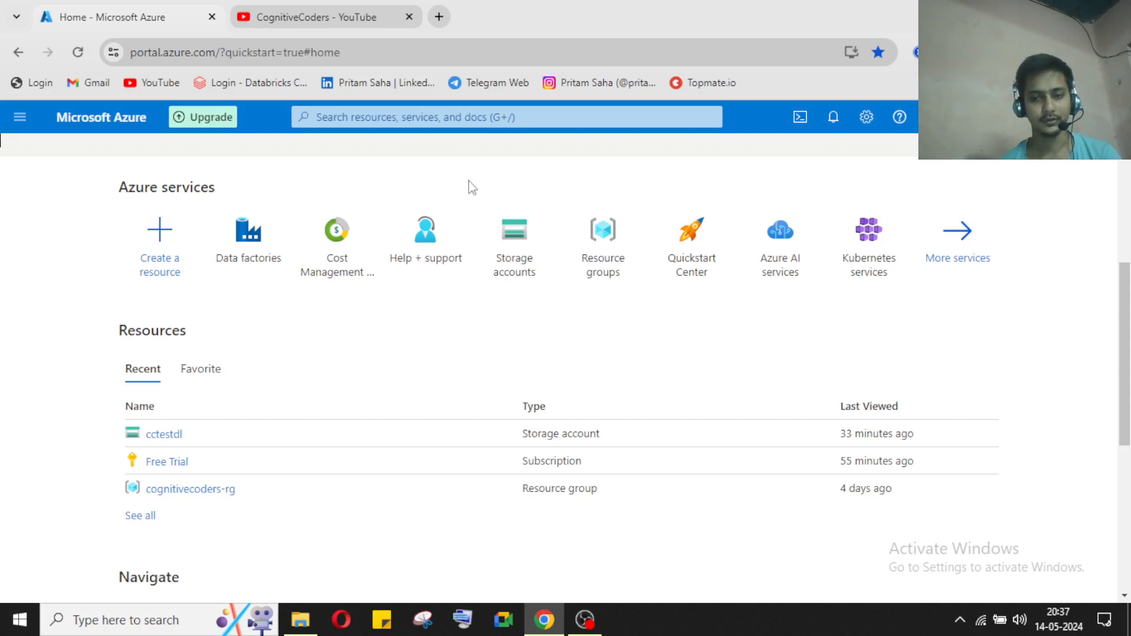
left_click(439, 17)
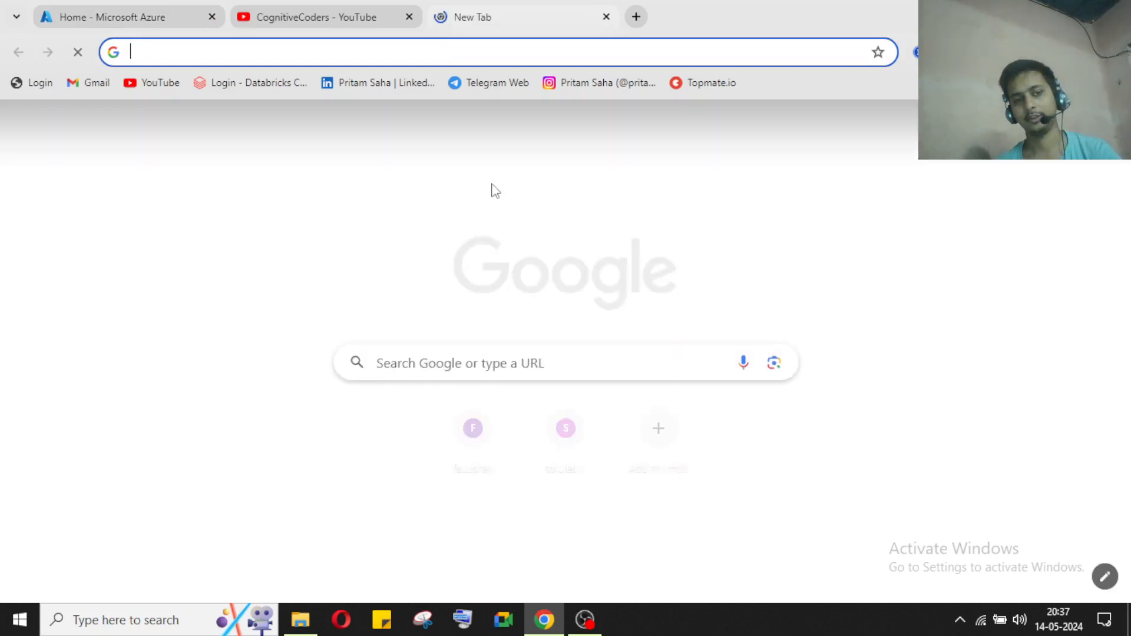
type("po")
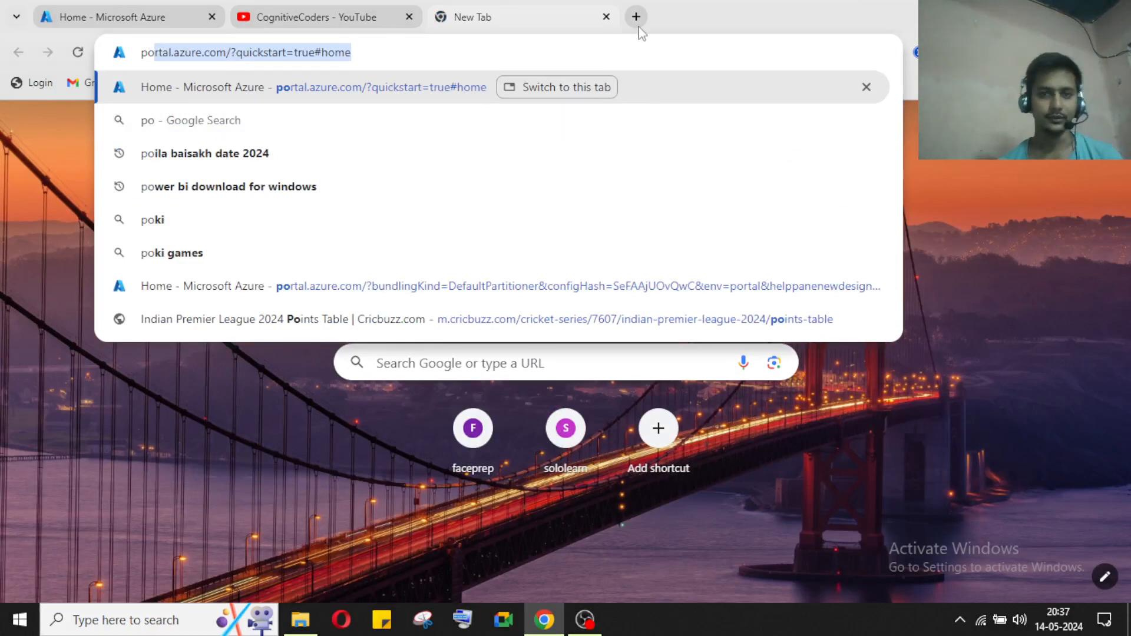
left_click(607, 17)
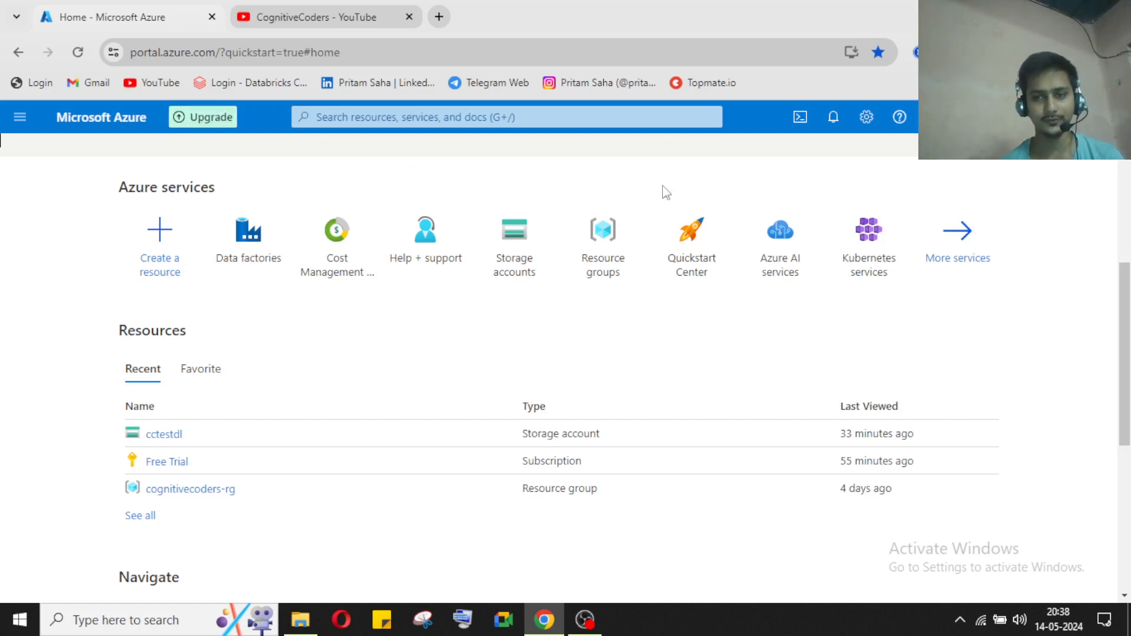
left_click(836, 120)
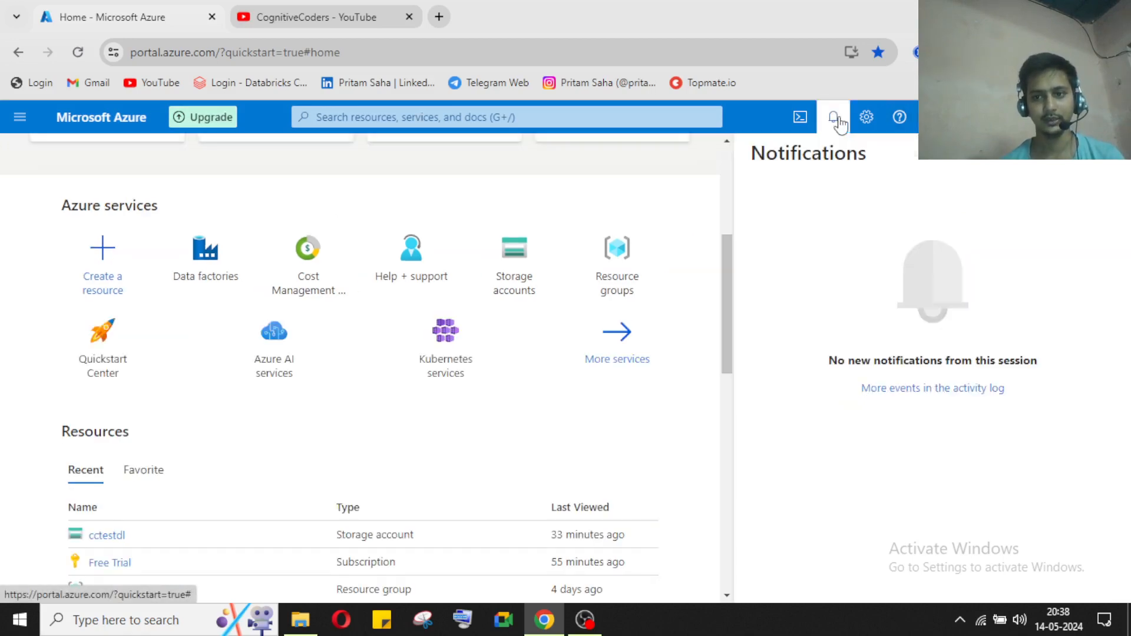
left_click(1111, 162)
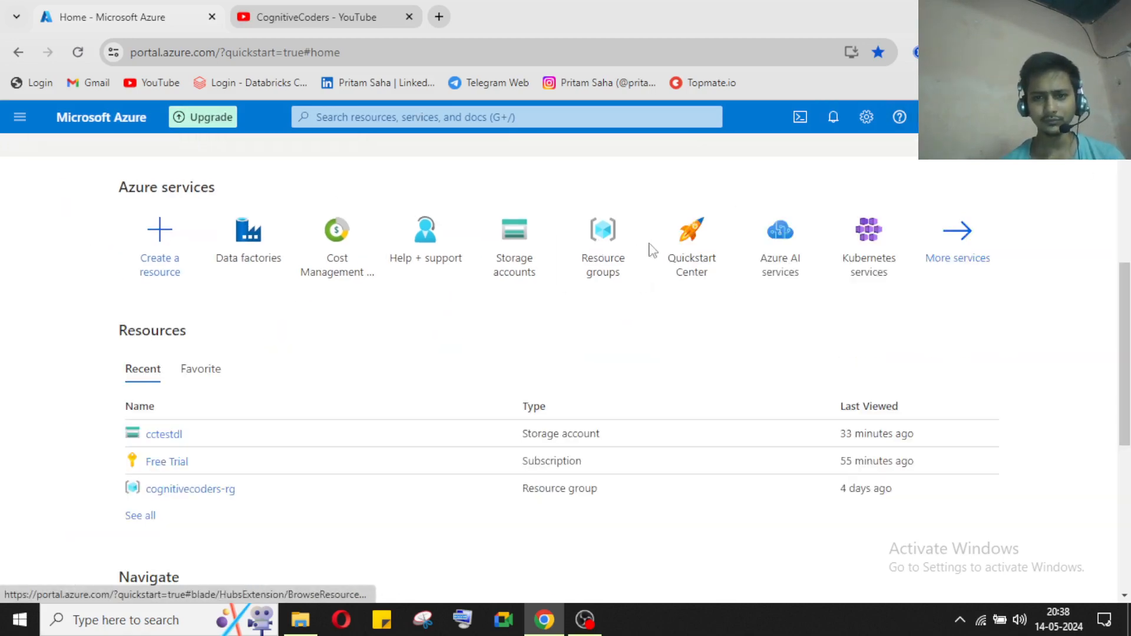
Step: View the free account's remaining credit, examine the Free Trial subscription's cost and resource overview, and return to the portal home page
scroll(642, 265, "up", 3)
scroll(617, 352, "up", 1)
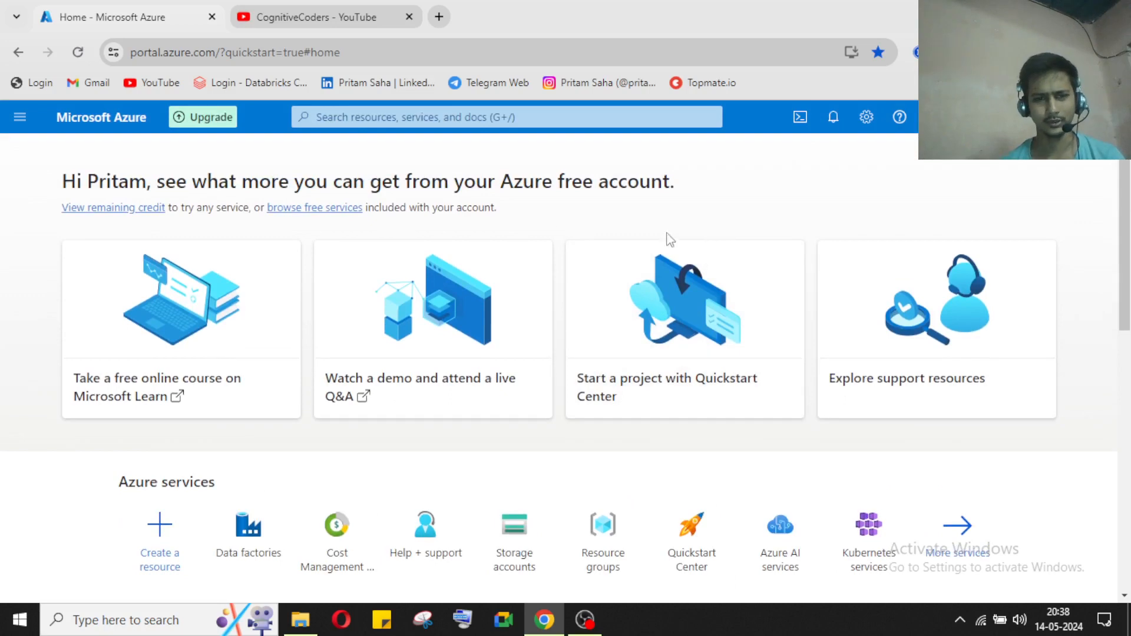
left_click(152, 216)
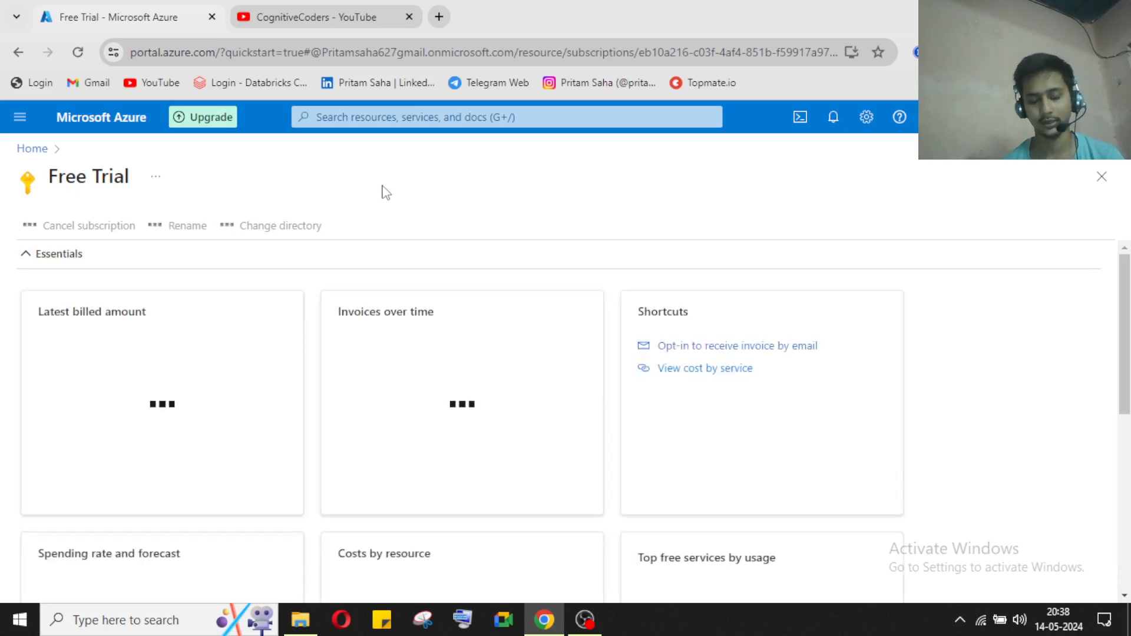
scroll(621, 285, "down", 4)
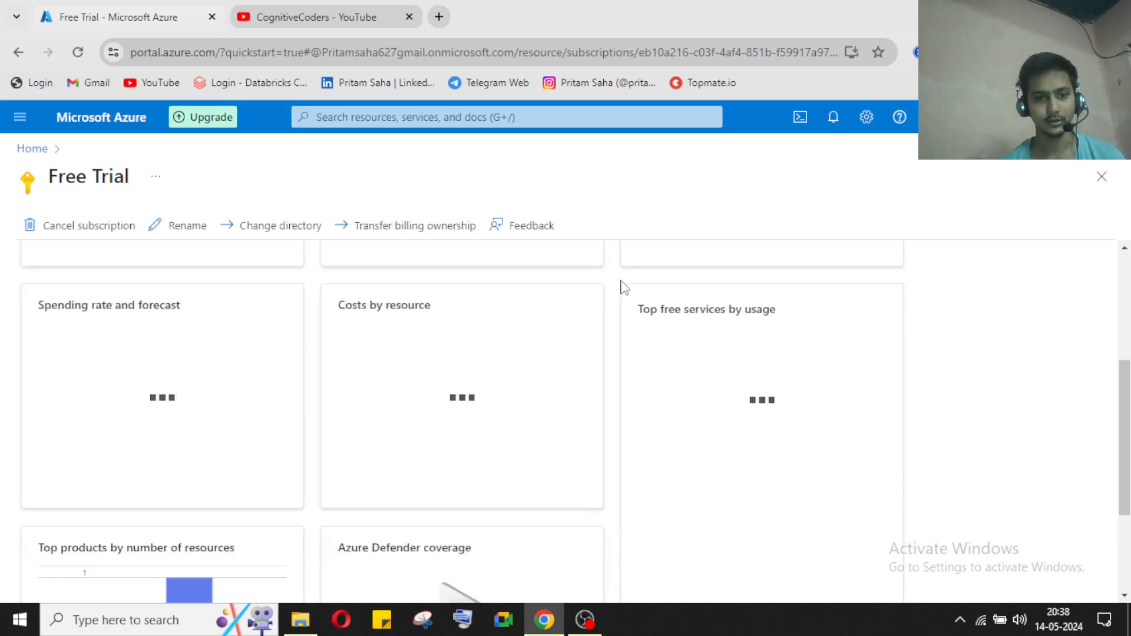
scroll(197, 198, "down", 3)
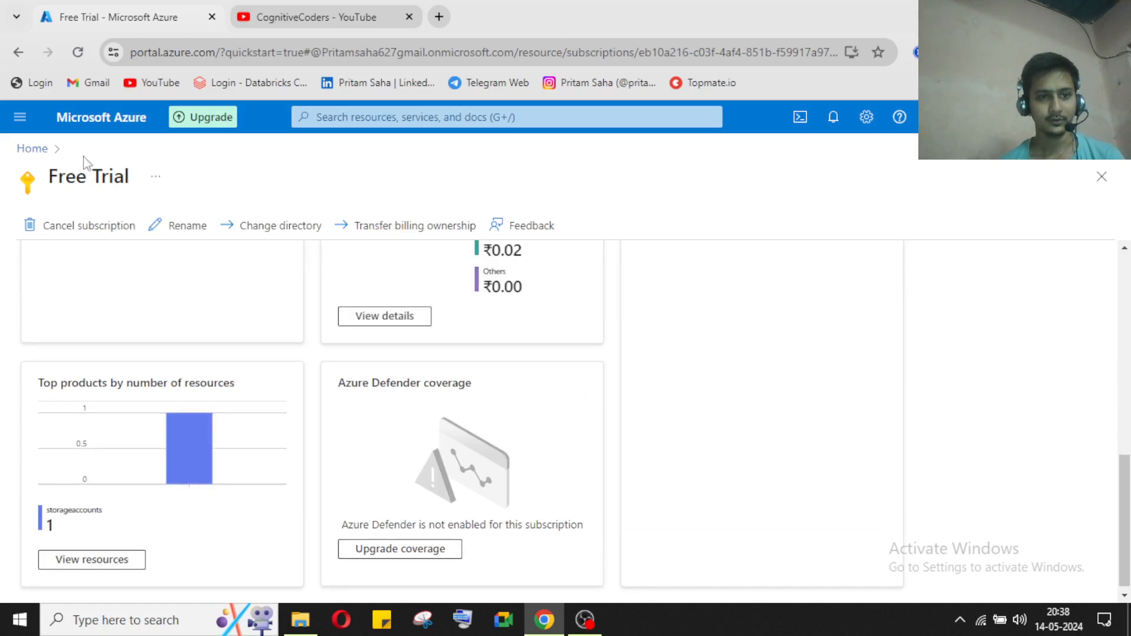
left_click(32, 149)
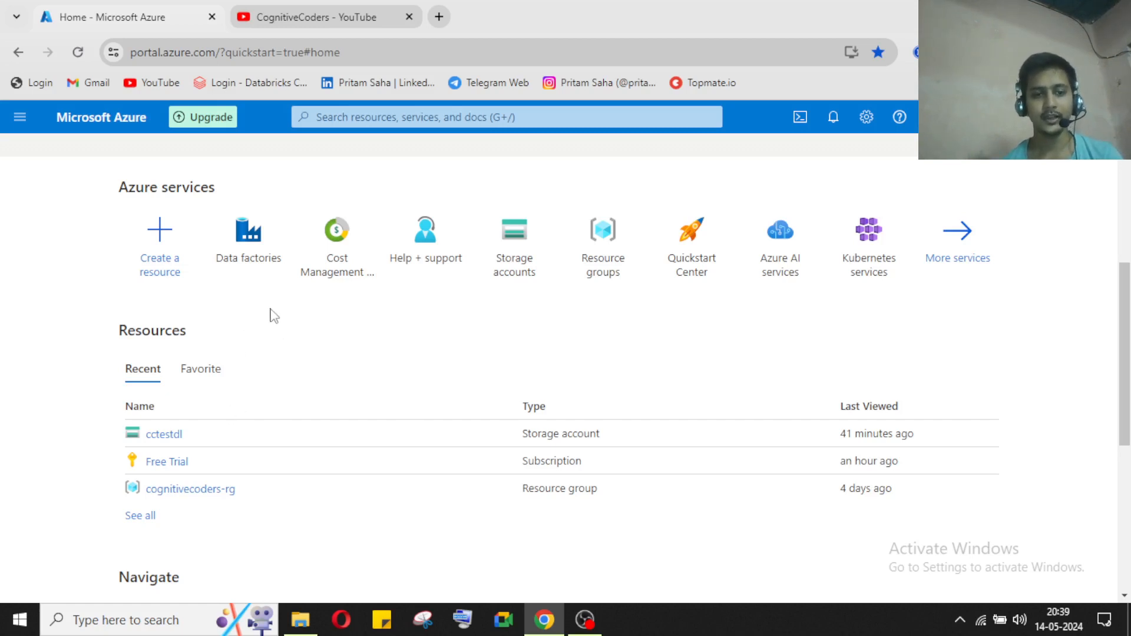
Step: Start creating a new storage account from the Storage accounts list
left_click(176, 434)
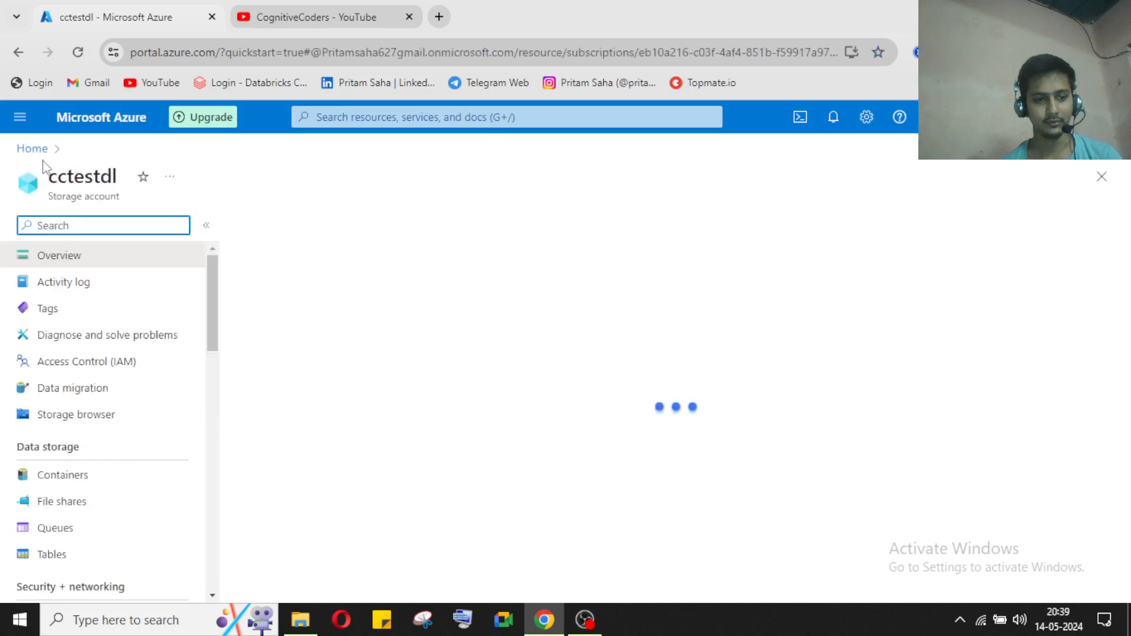
left_click(32, 149)
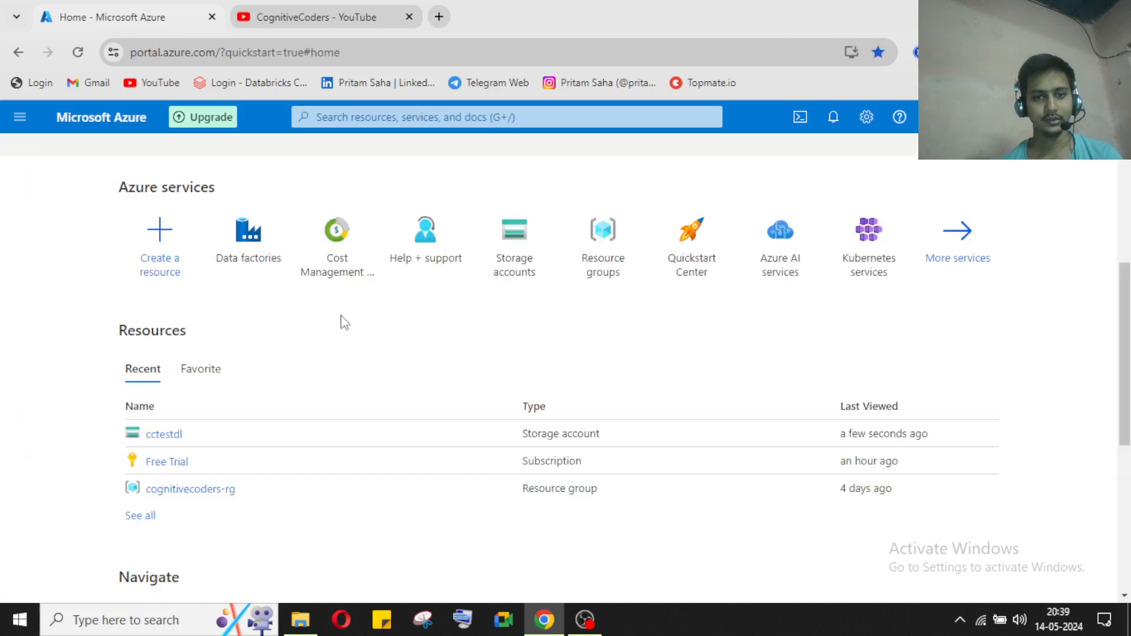
left_click(522, 274)
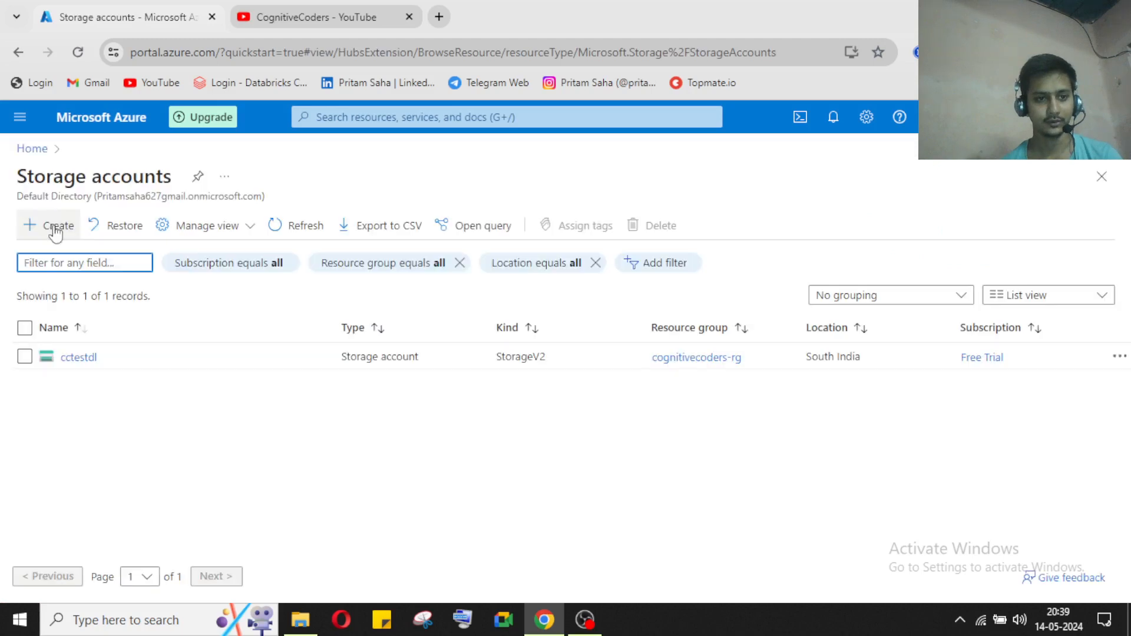
left_click(56, 230)
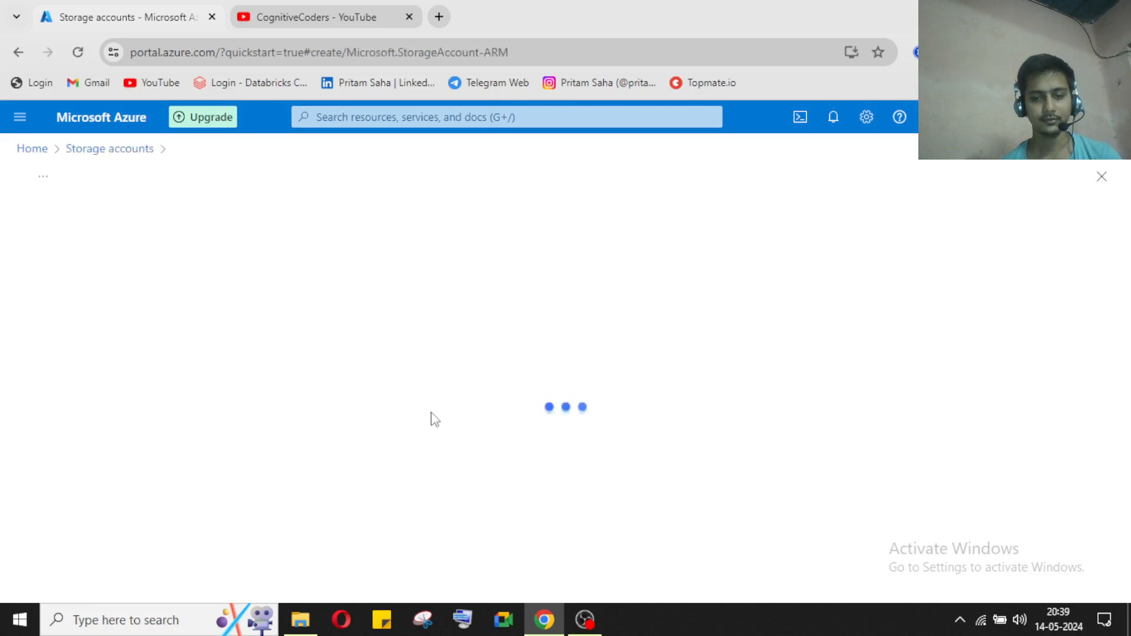
left_click(593, 626)
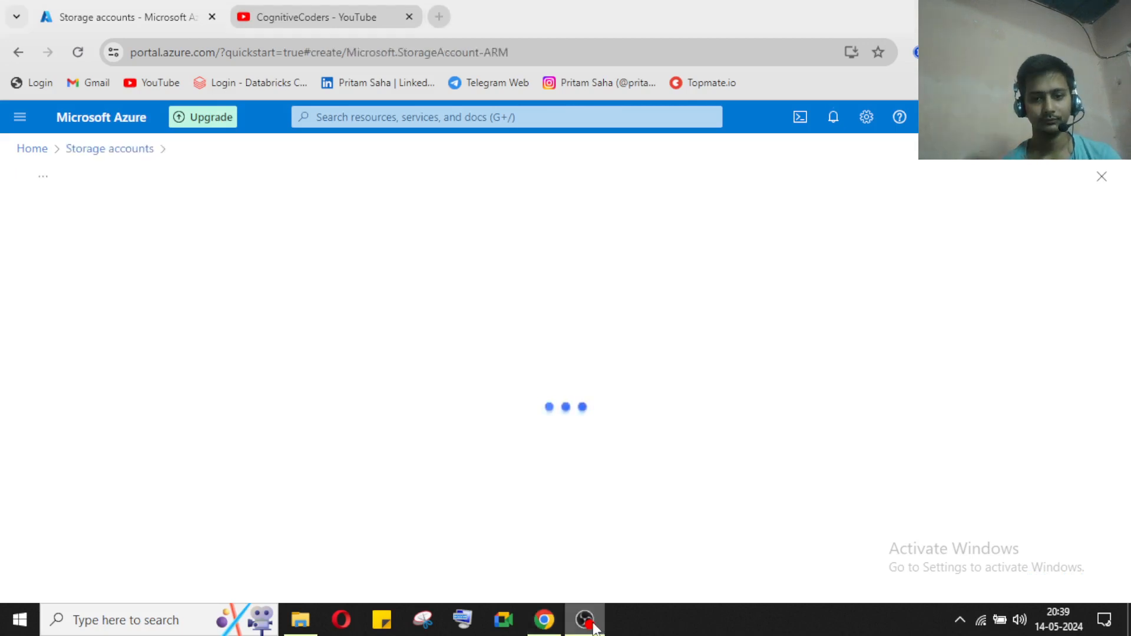
left_click(544, 620)
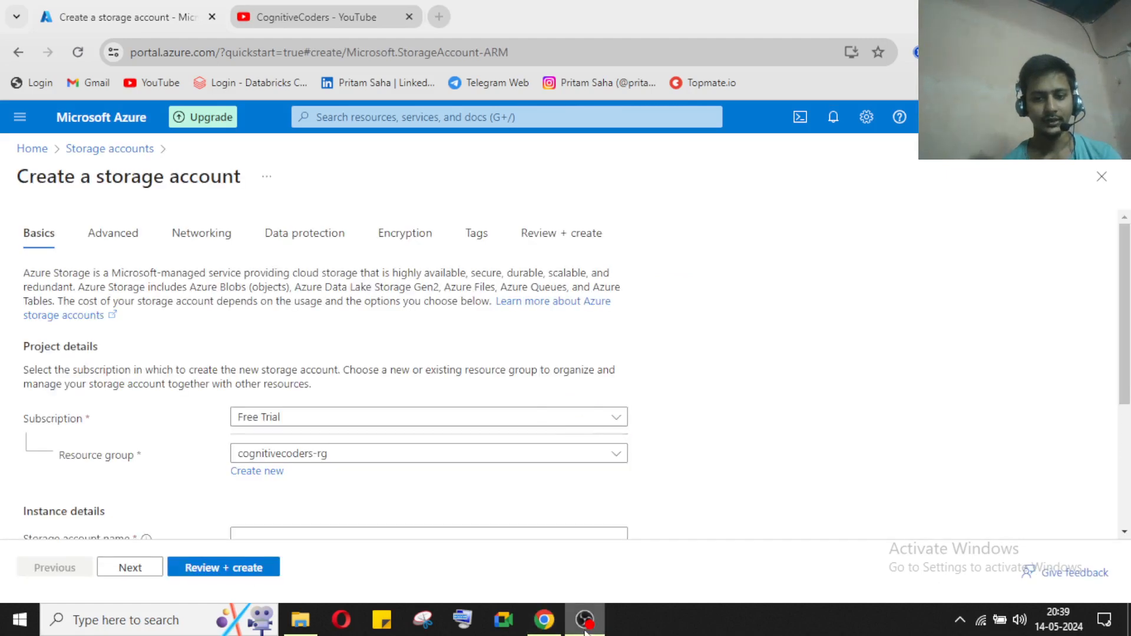
Step: Examine the resource groups available for the new storage account and the prompt for creating a new resource group
scroll(312, 371, "down", 2)
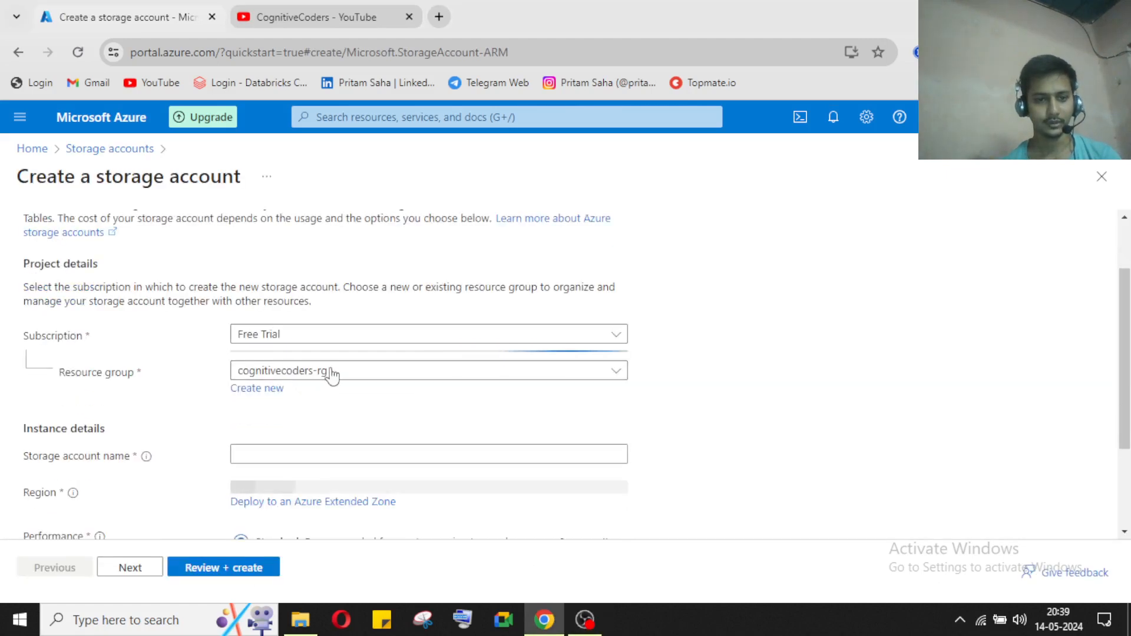
left_click(340, 376)
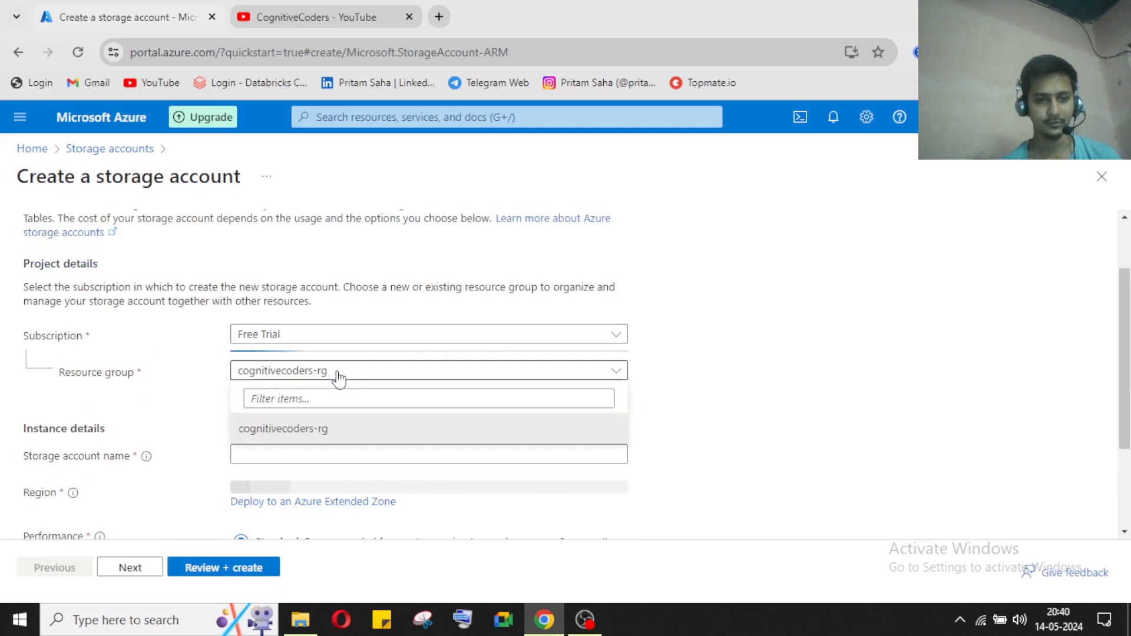
left_click(341, 374)
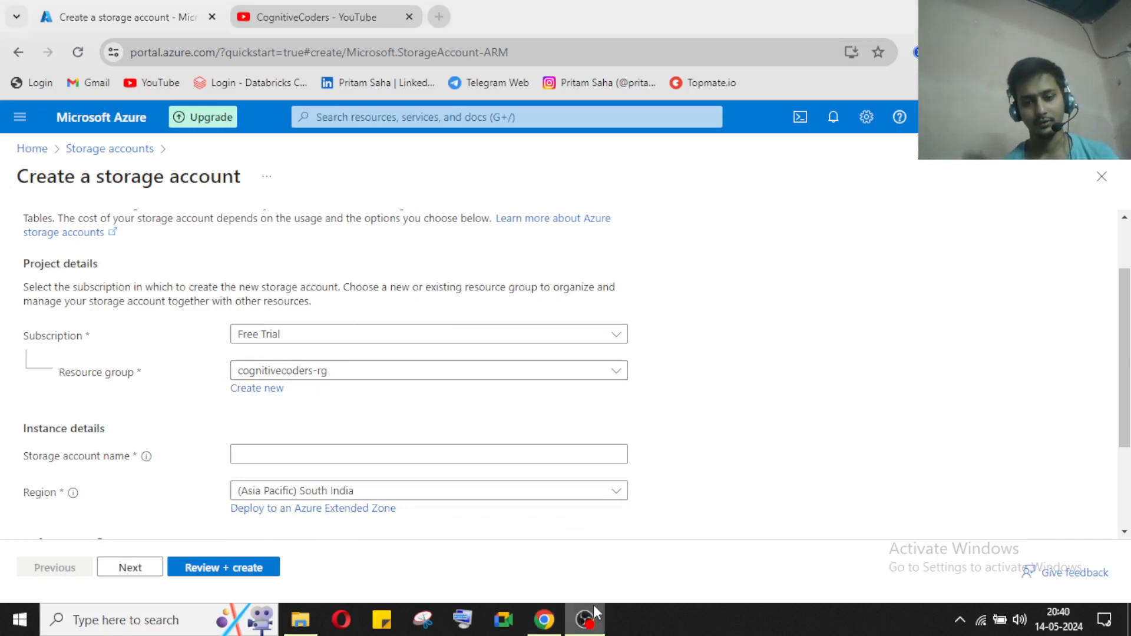
left_click(241, 390)
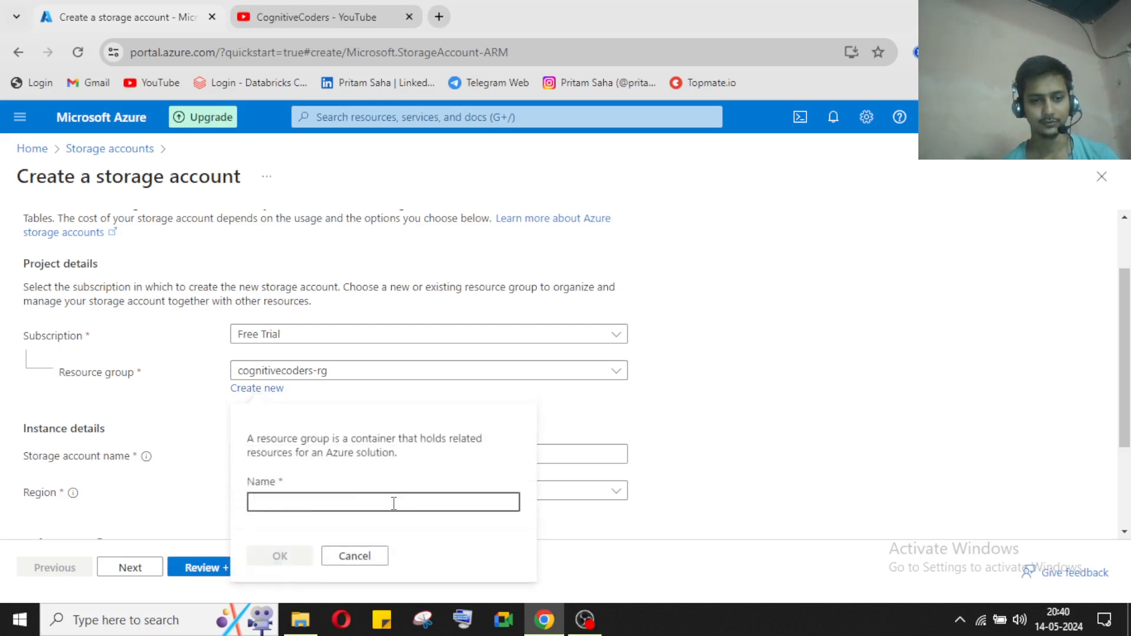
left_click(924, 336)
Step: Try cctestdl as the new storage account's name, and clear the name field again
scroll(637, 415, "down", 2)
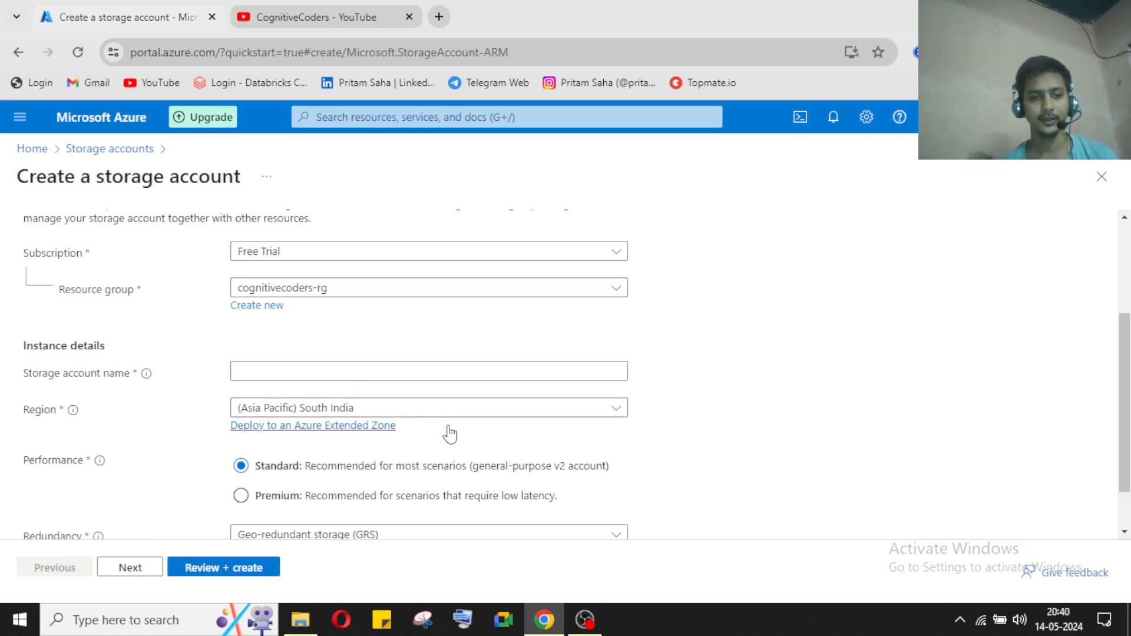
left_click(287, 372)
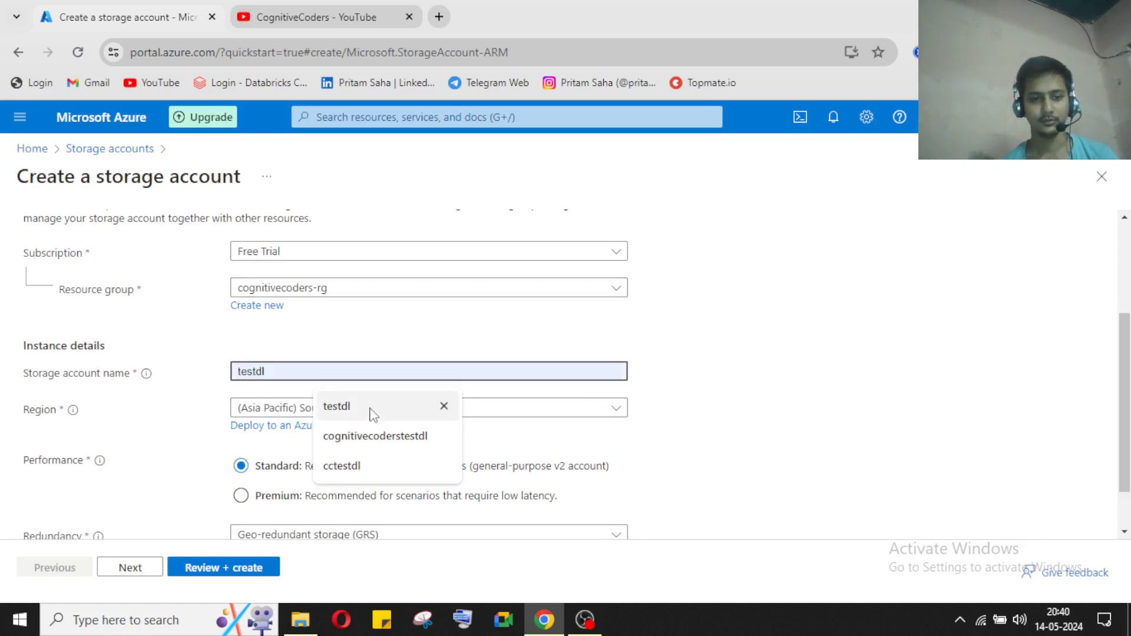
left_click(365, 469)
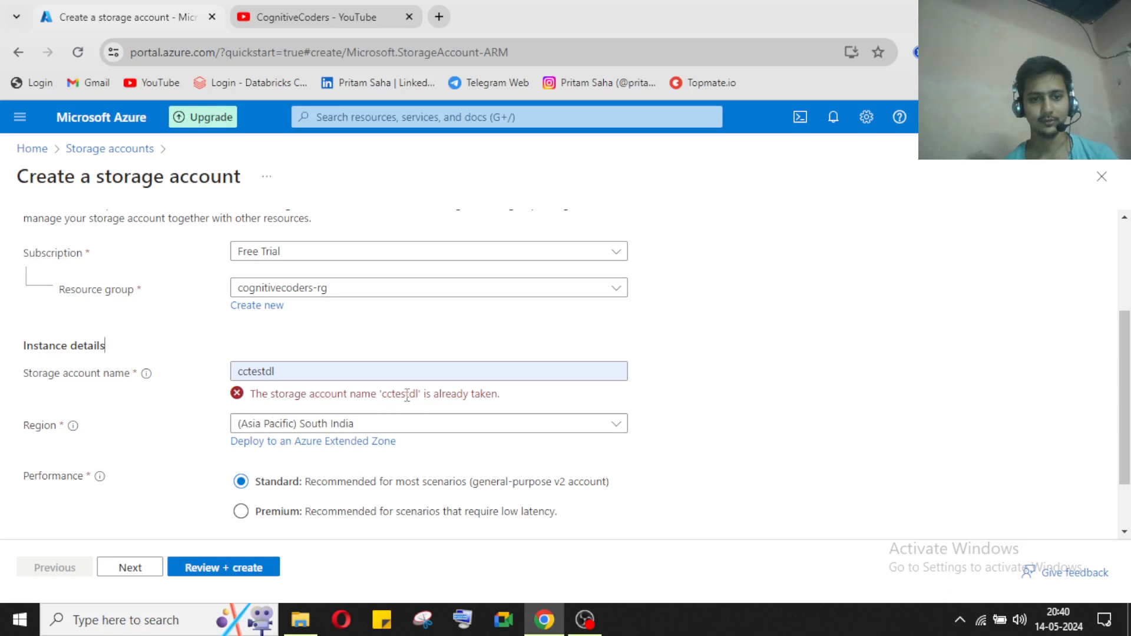
left_click(422, 378)
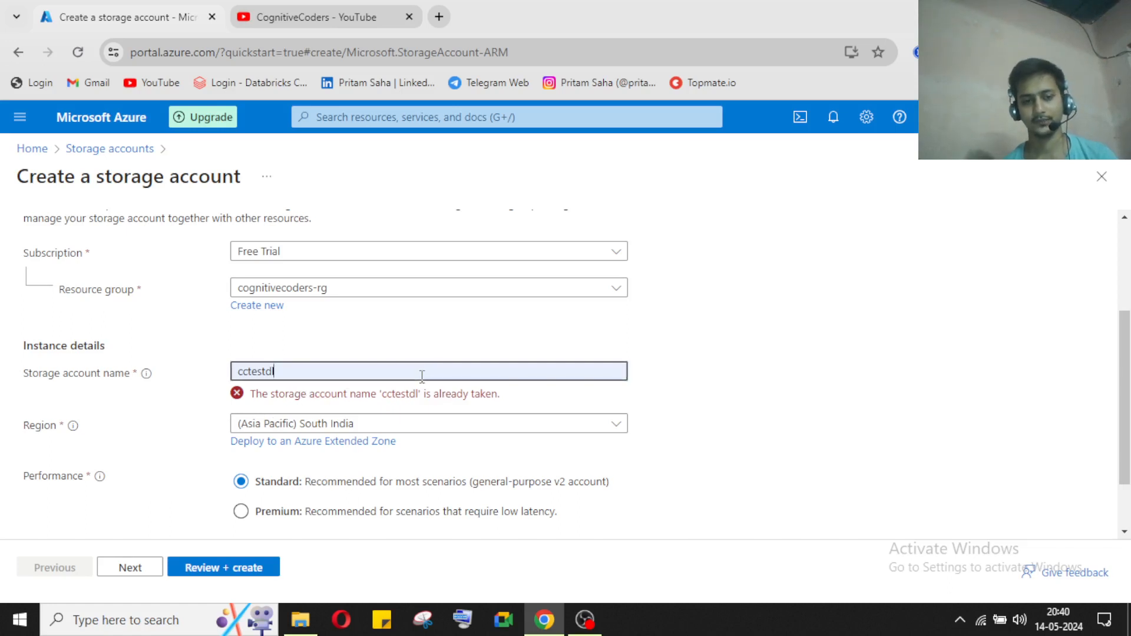
key("ctrl+a")
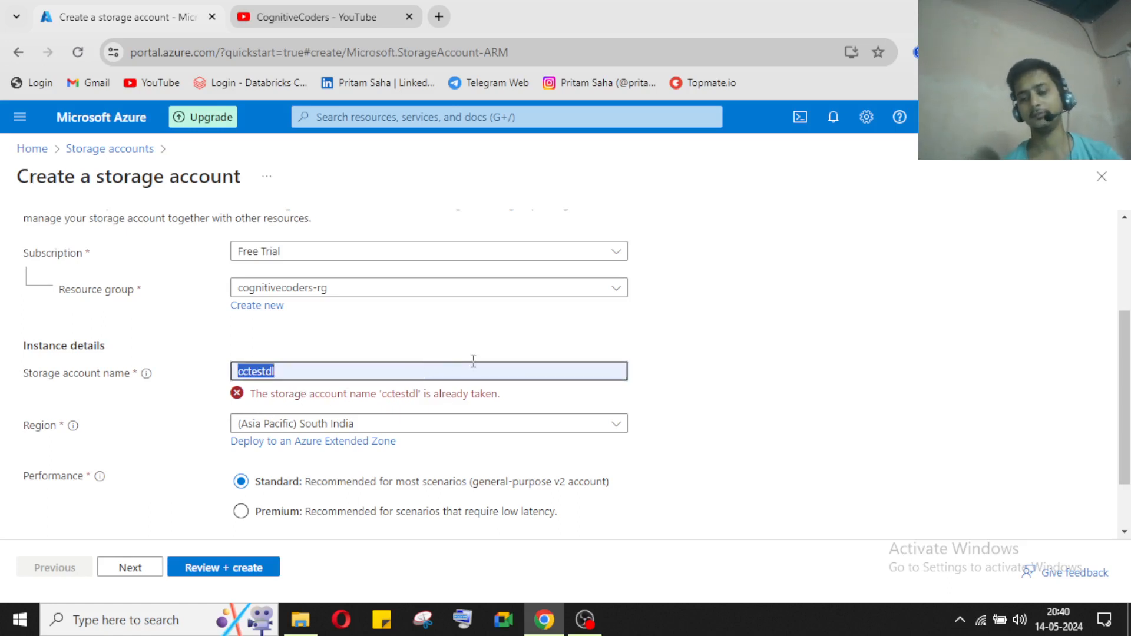
key("BackSpace")
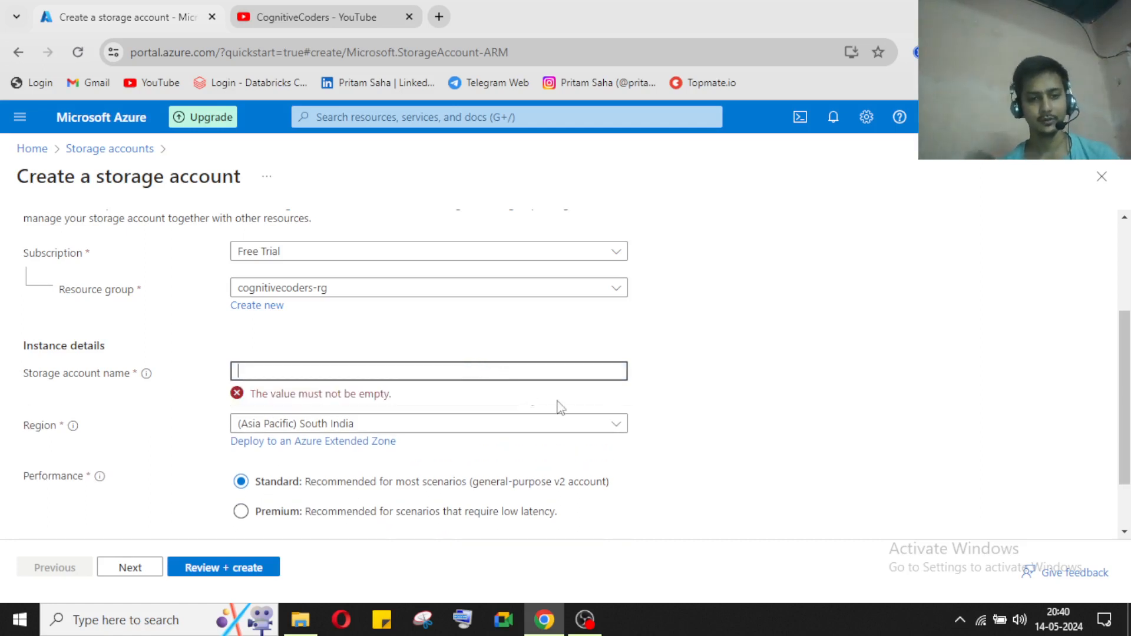
left_click(707, 369)
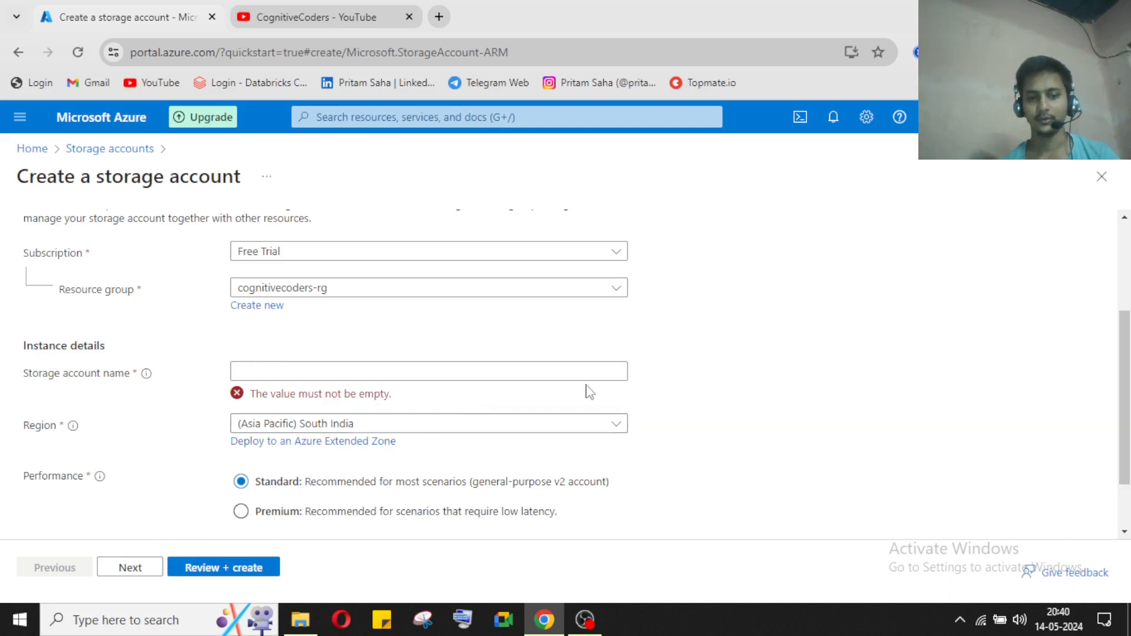
Step: Enable the hierarchical namespace in the new storage account's advanced settings
scroll(694, 391, "down", 1)
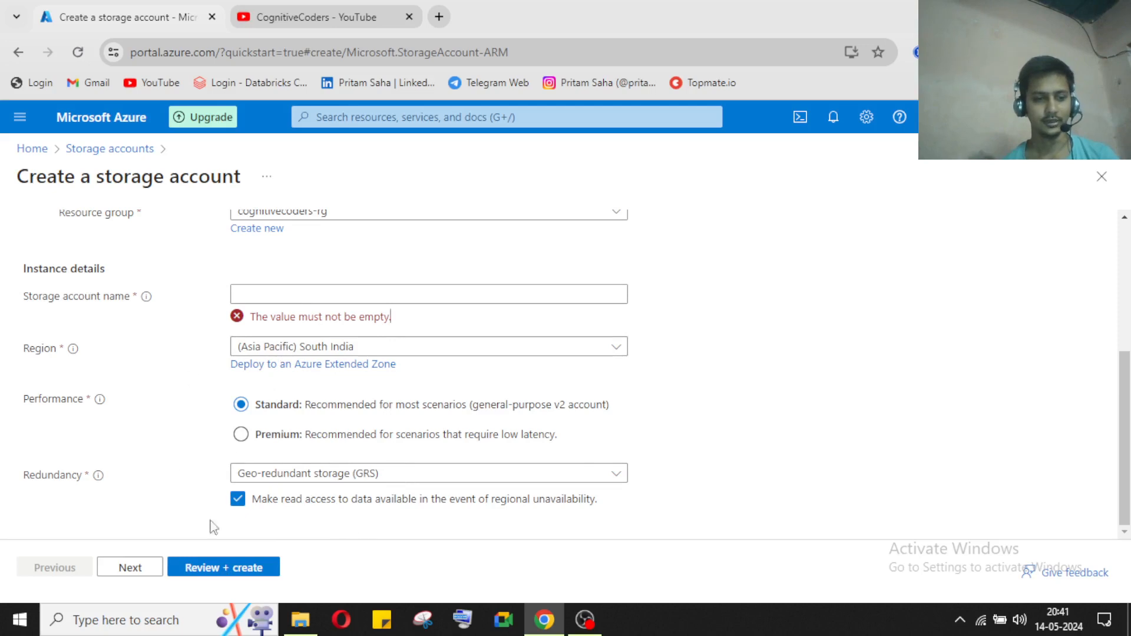
left_click(128, 567)
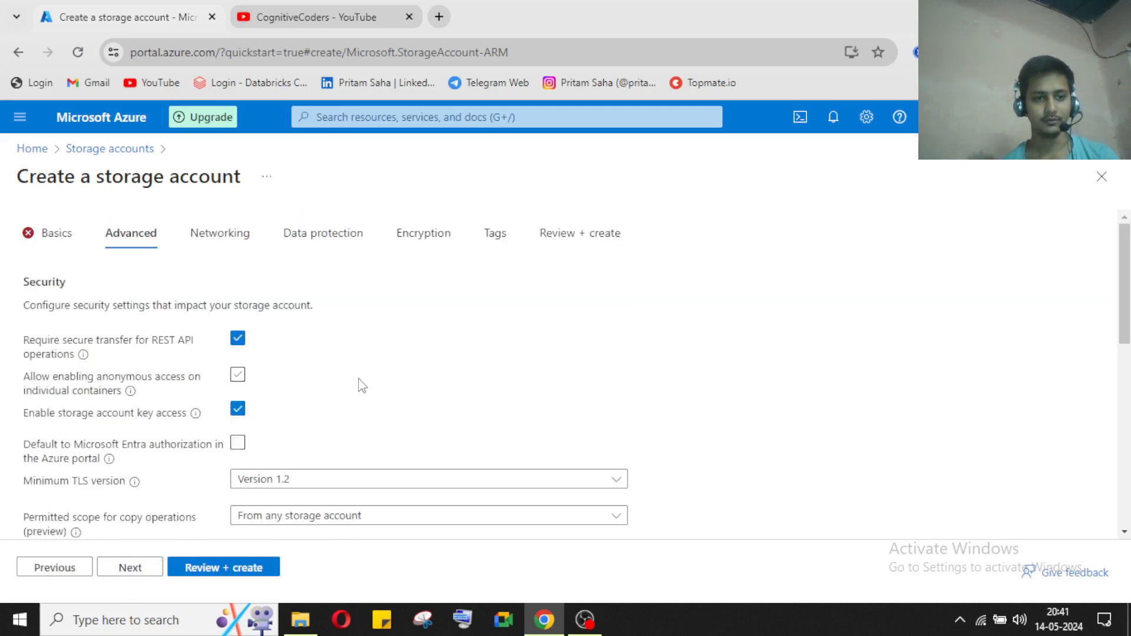
scroll(362, 386, "down", 4)
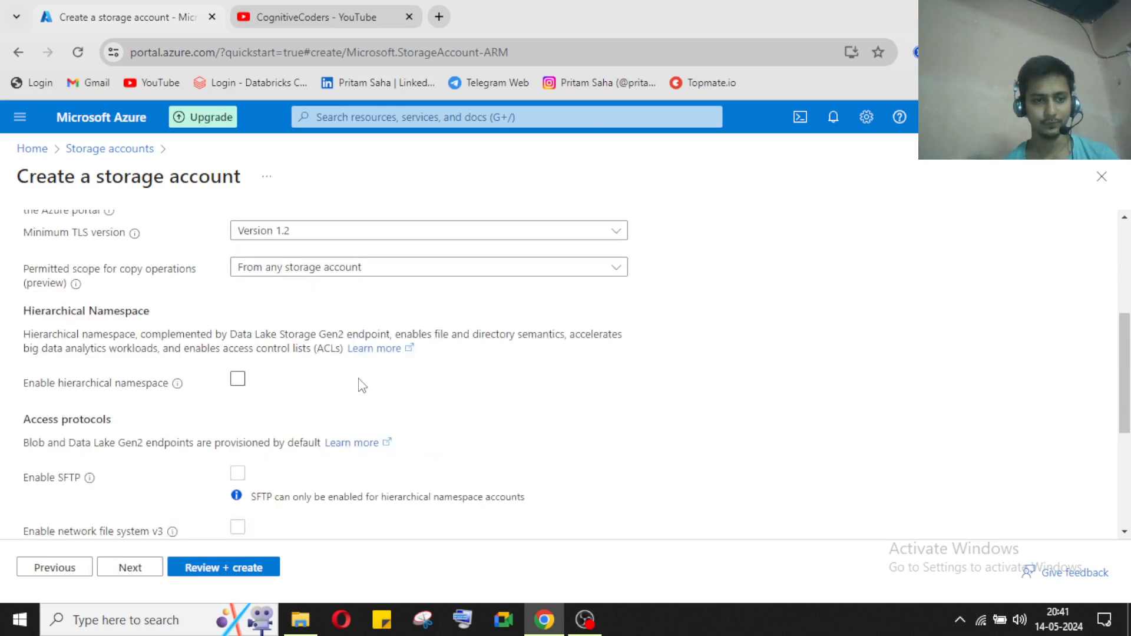
left_click(238, 380)
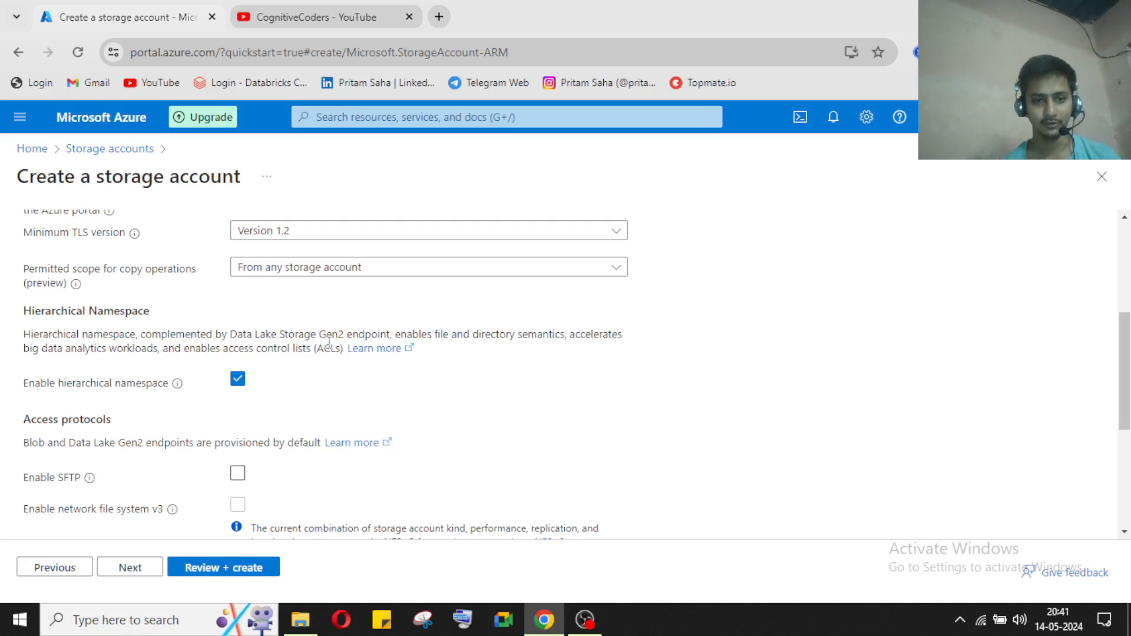
left_click_drag(345, 336, 232, 339)
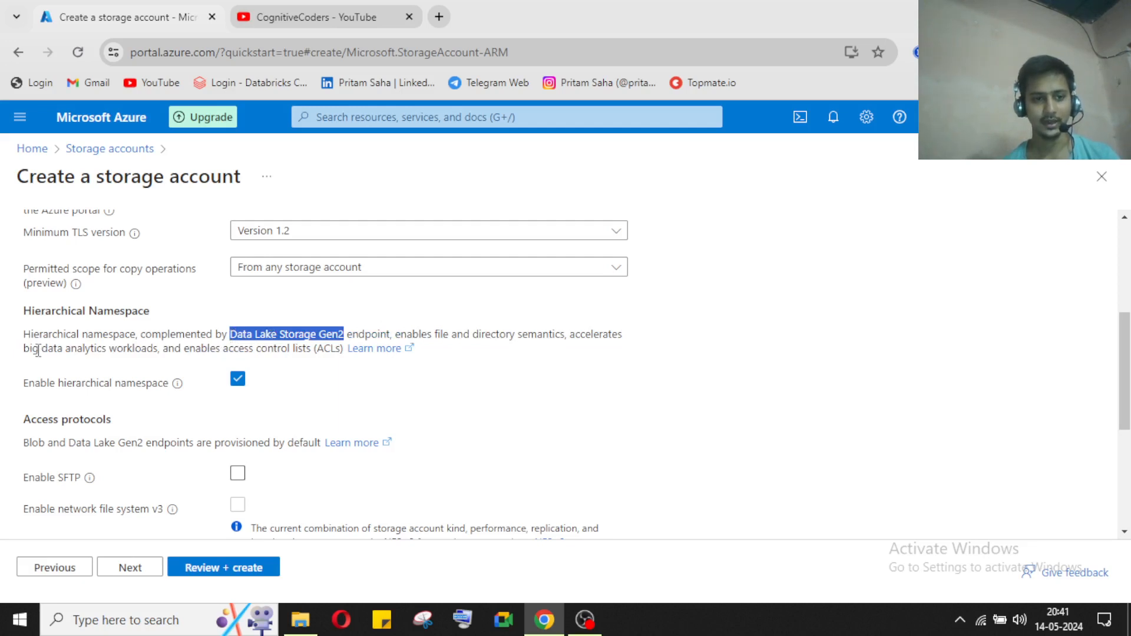
left_click_drag(26, 336, 135, 336)
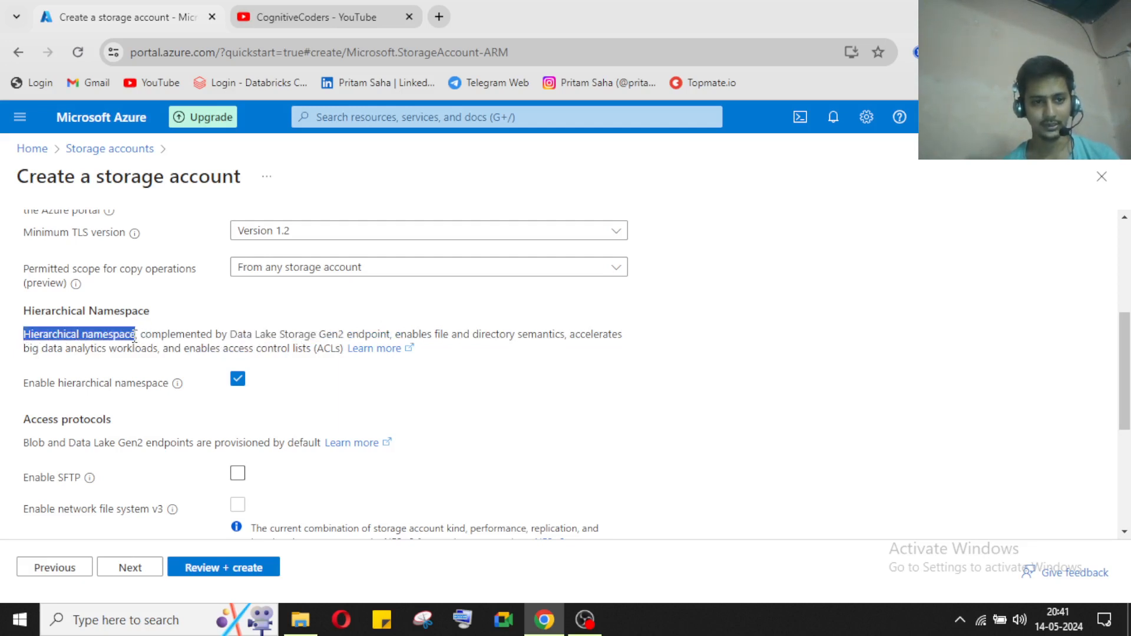
left_click(273, 392)
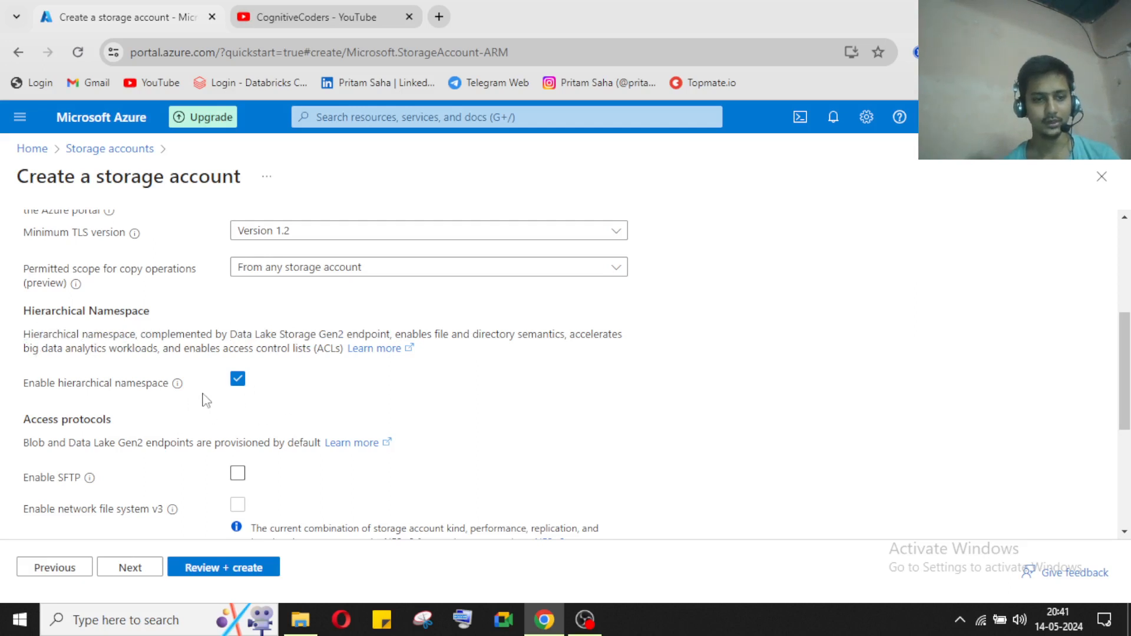
left_click(238, 383)
left_click(238, 383)
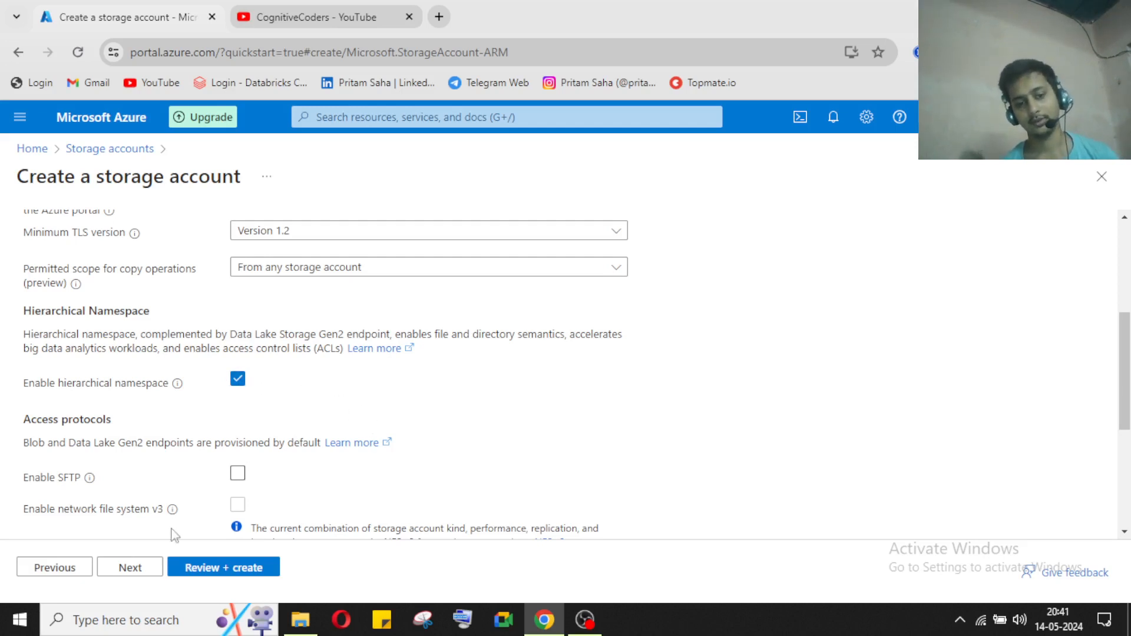
Step: Go through the networking, data protection, encryption and tags settings, and examine the review summary of the new storage account
left_click(148, 578)
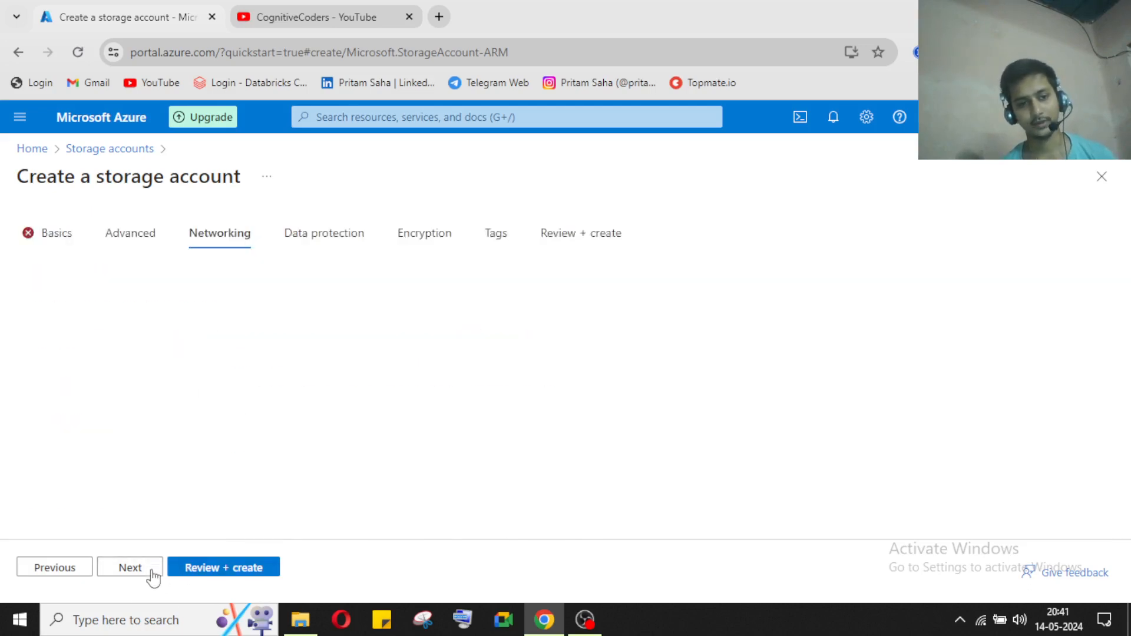
left_click(137, 570)
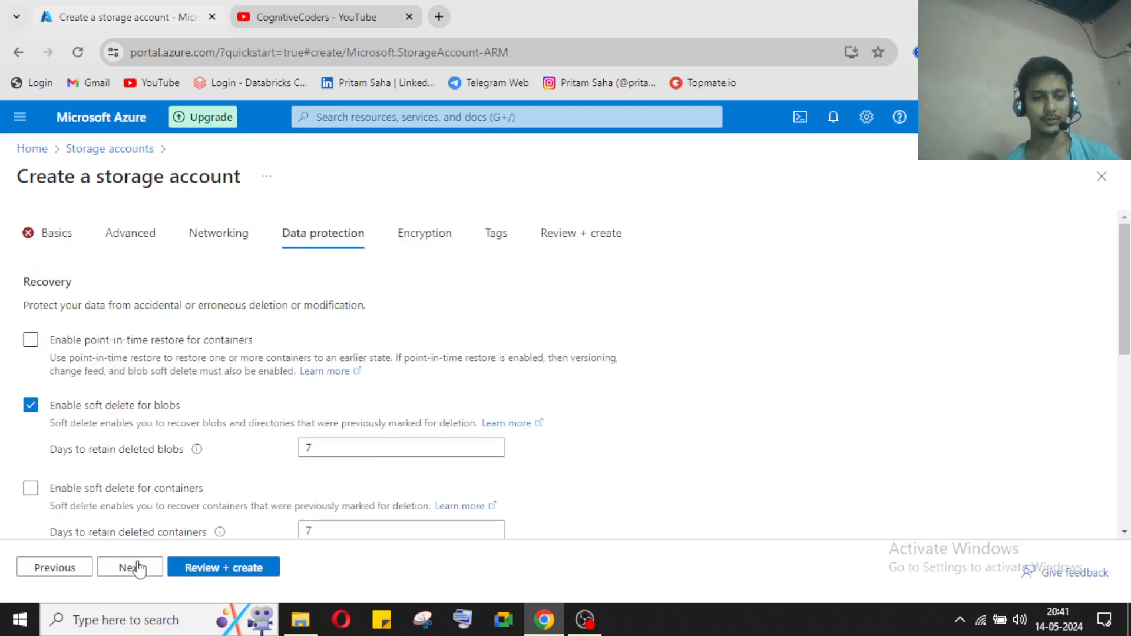
left_click(138, 569)
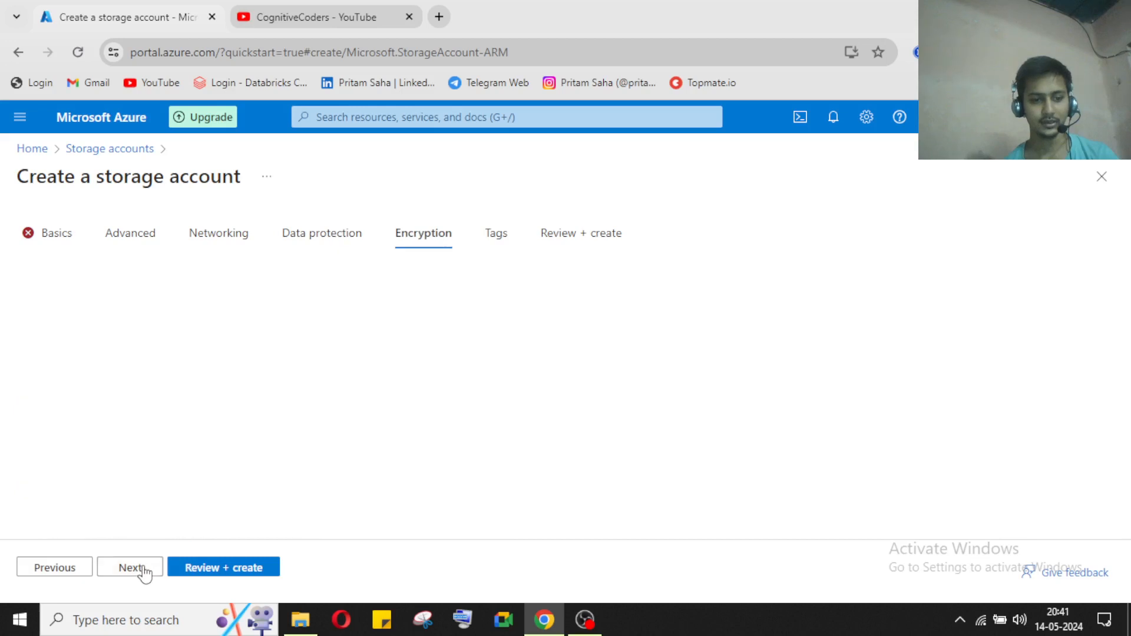
left_click(144, 570)
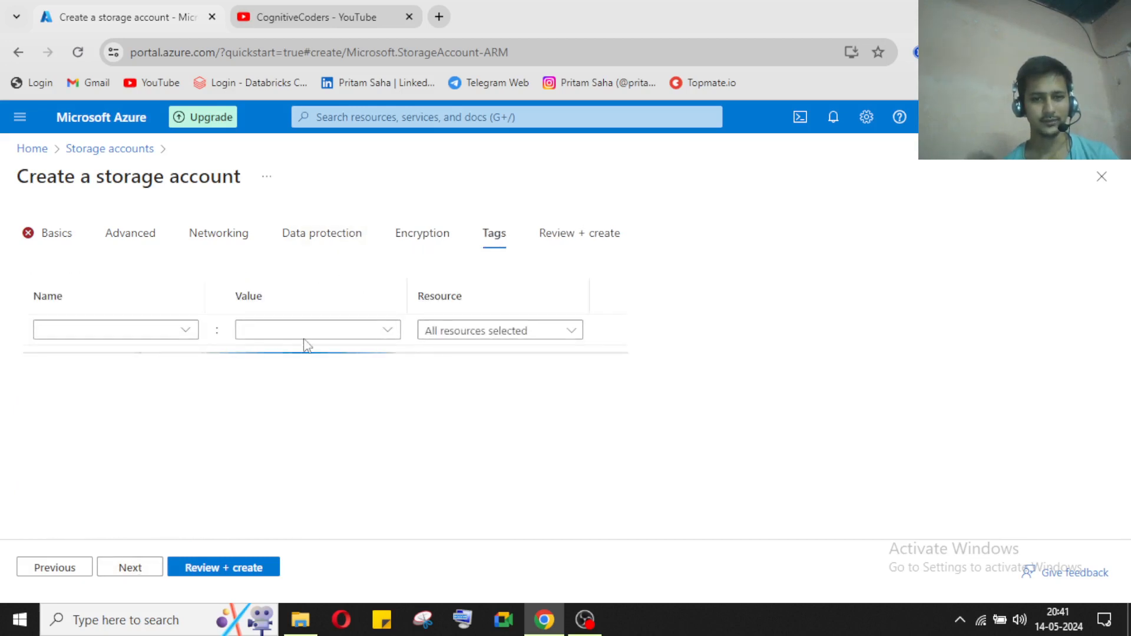
left_click(130, 568)
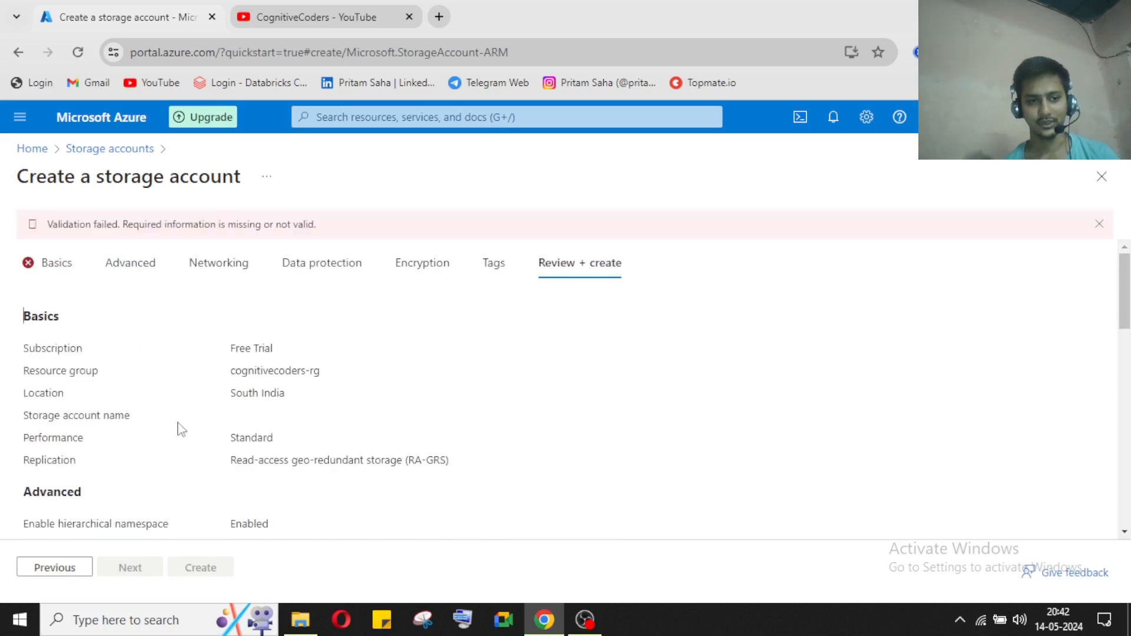
scroll(292, 472, "down", 2)
scroll(162, 444, "down", 4)
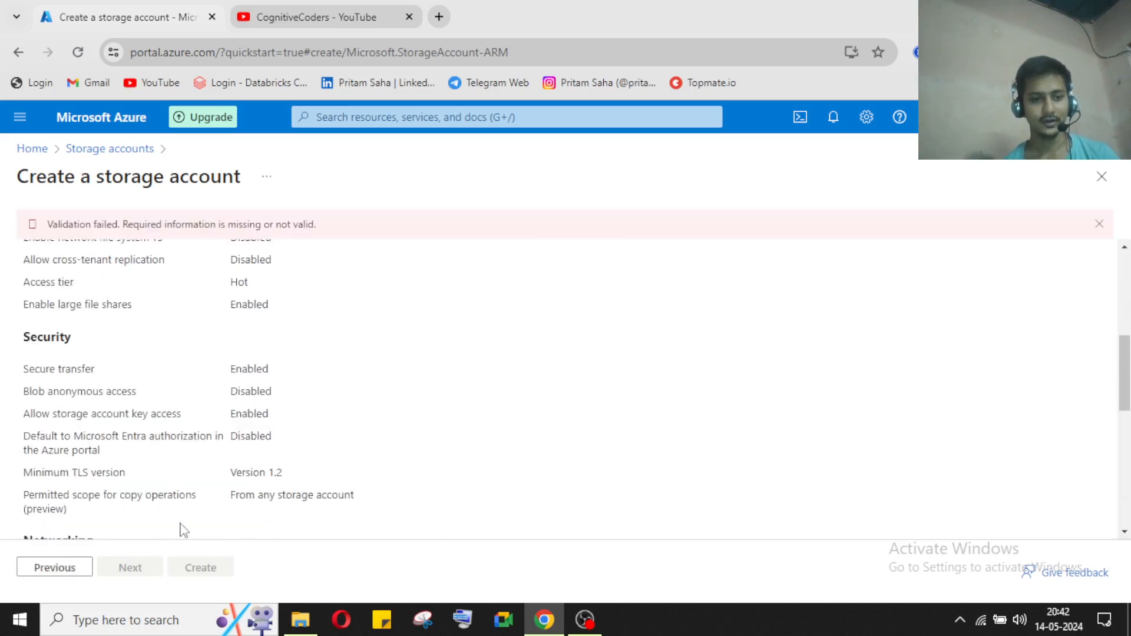
scroll(202, 482, "up", 5)
scroll(177, 531, "down", 4)
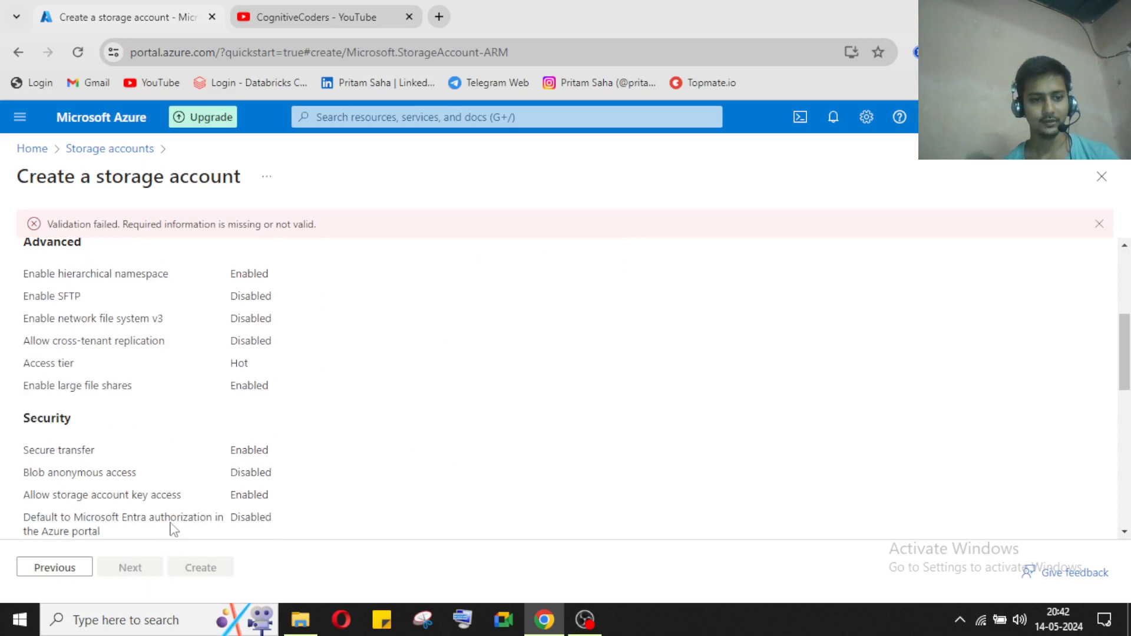
scroll(172, 525, "up", 4)
Step: Leave the storage account form and open the containers list of the existing cctestdl storage account
left_click(32, 151)
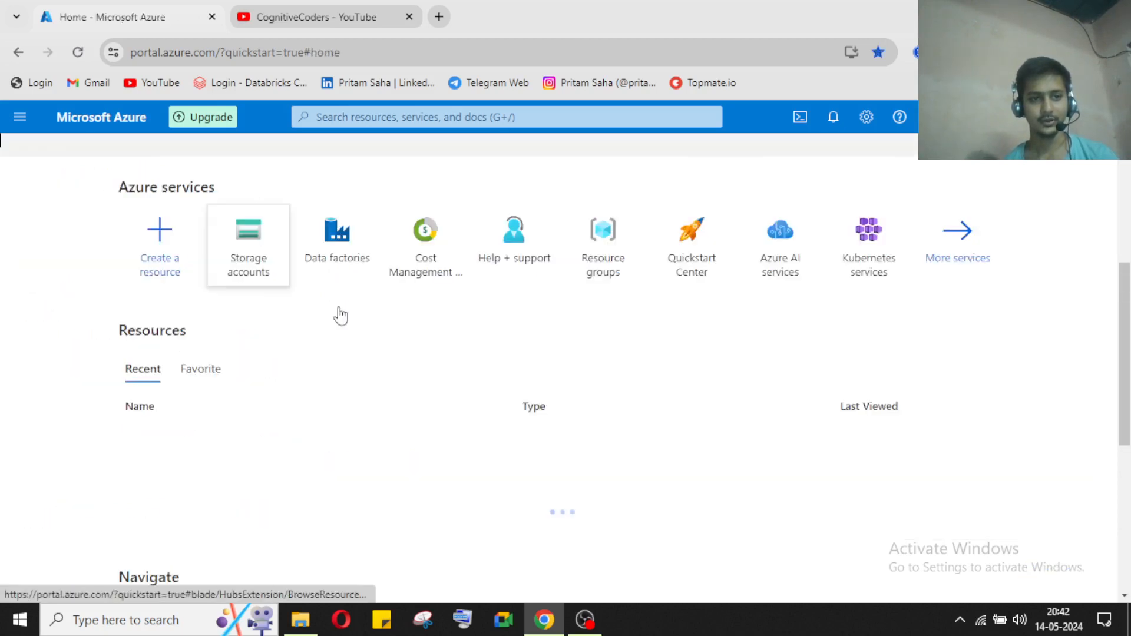
left_click(160, 442)
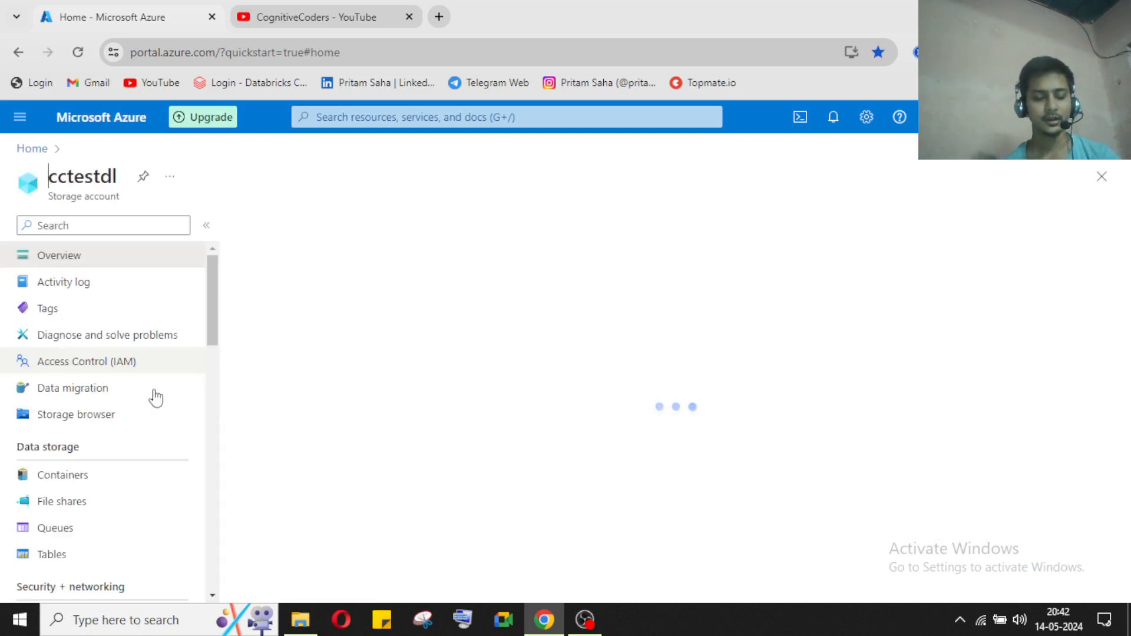
left_click(62, 503)
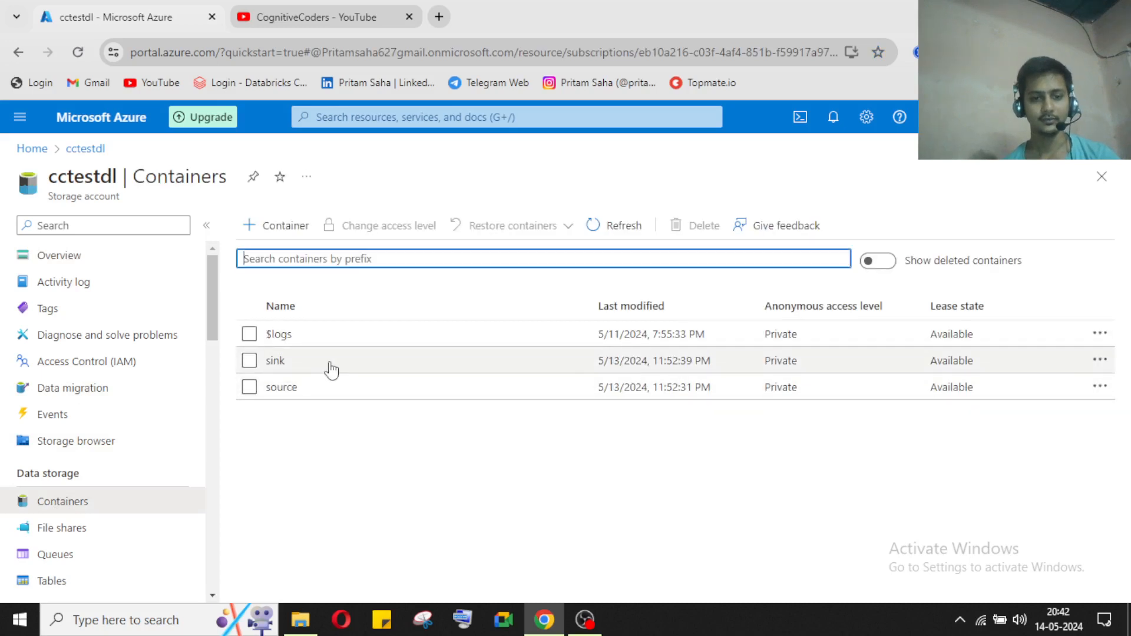
left_click(582, 623)
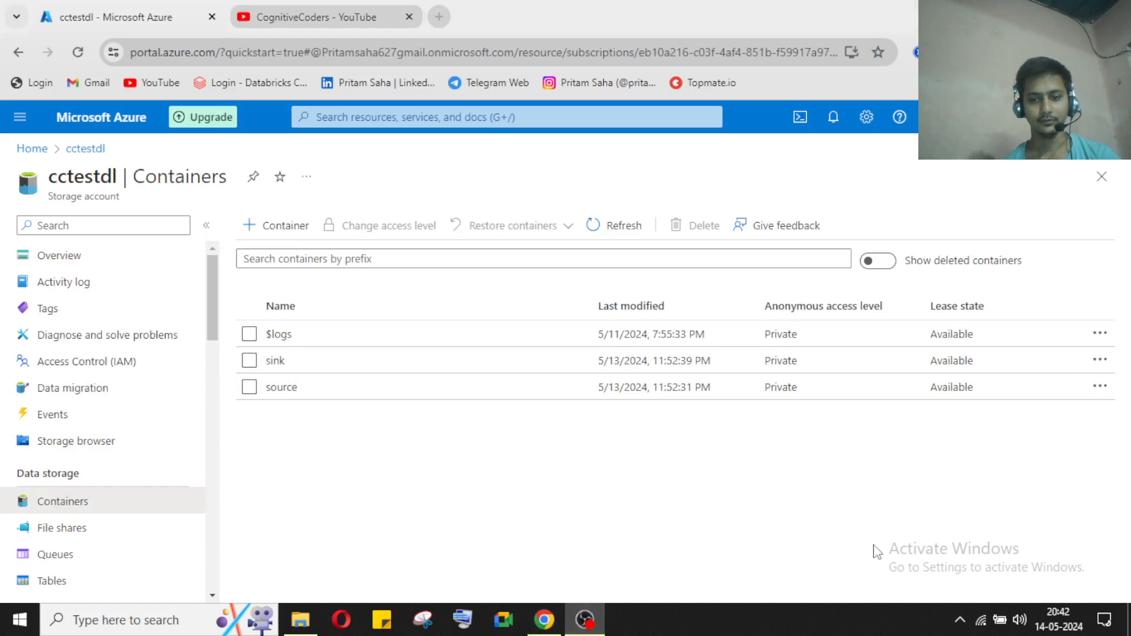
left_click(584, 622)
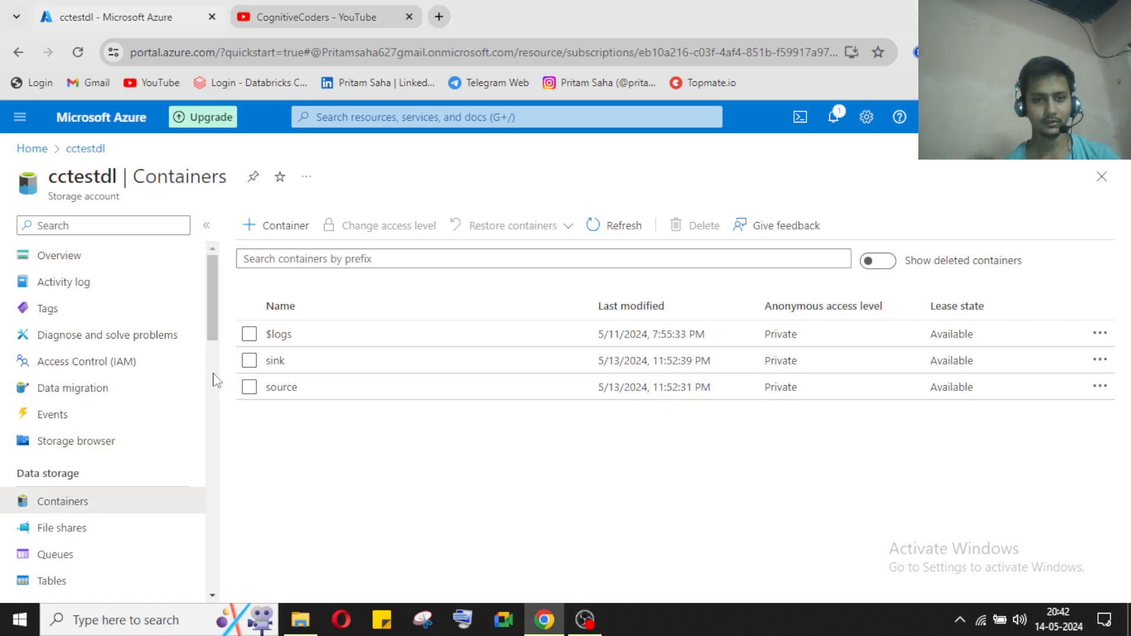
Step: Examine the contents of the source and sink containers, and return to the containers list
left_click(282, 388)
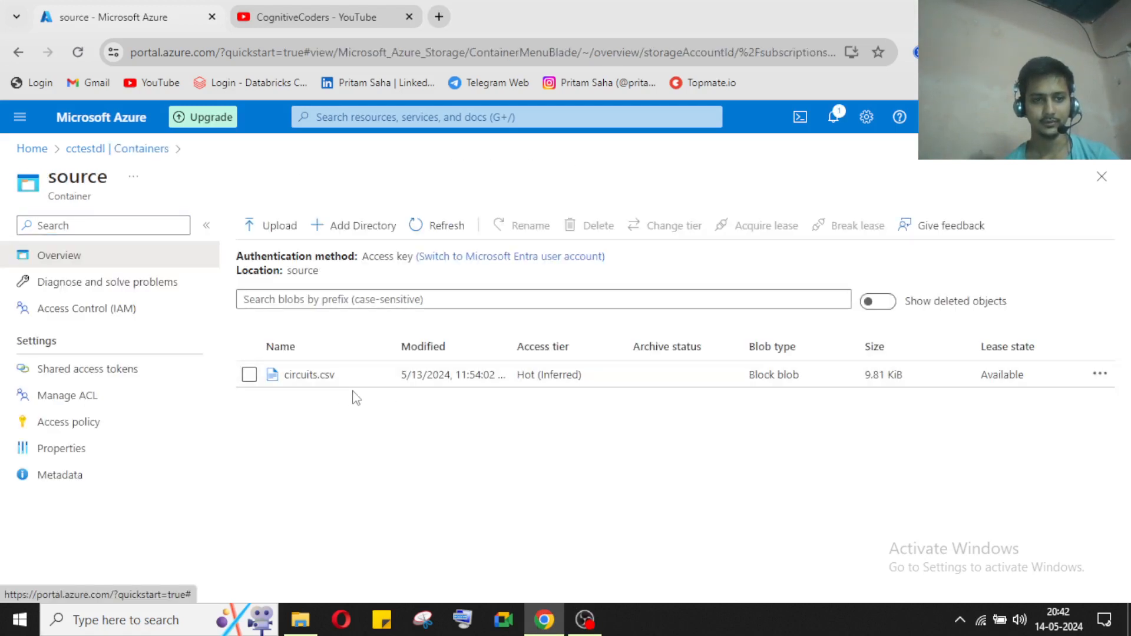
left_click(128, 152)
left_click(350, 369)
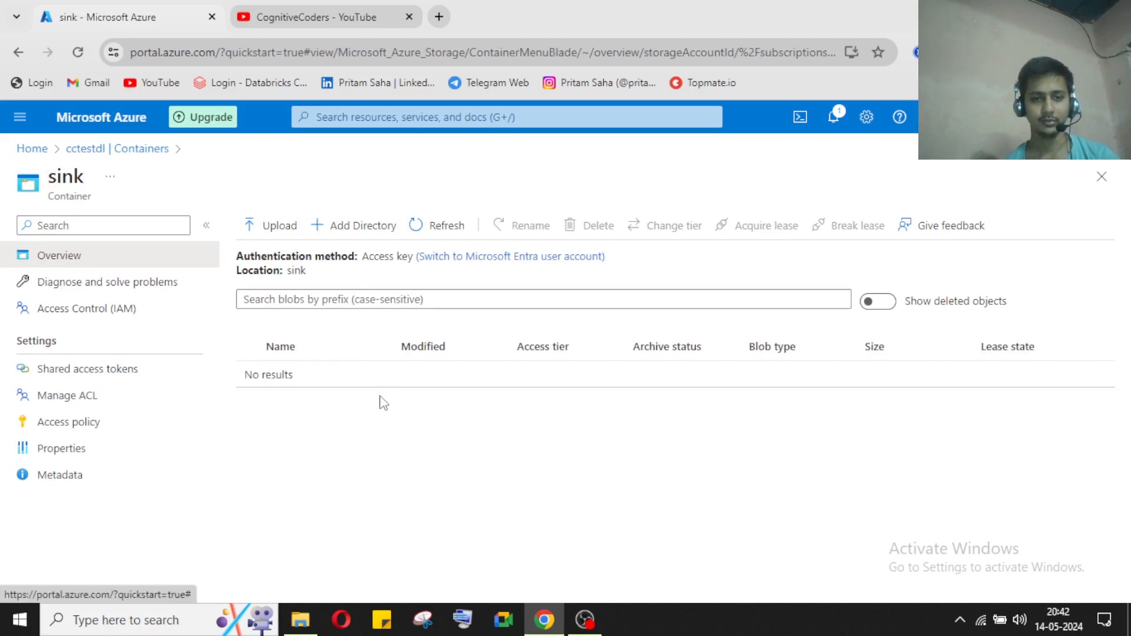
left_click(126, 152)
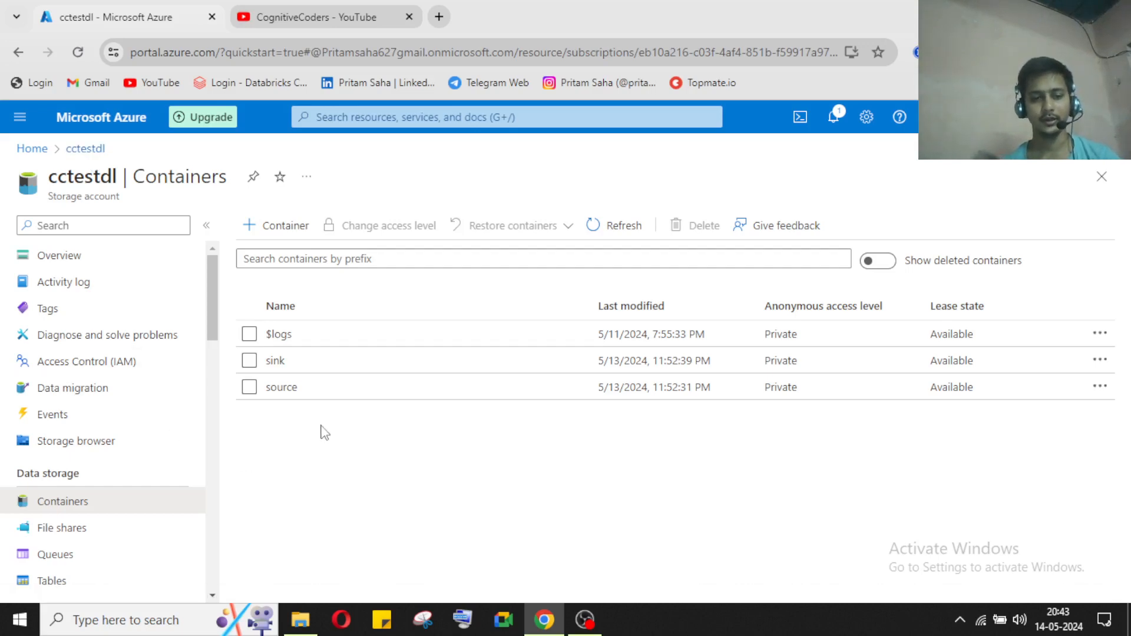
Step: Start creating a data factory from the Data factories list and assign it to the cognitivecoders-rg resource group
left_click(51, 155)
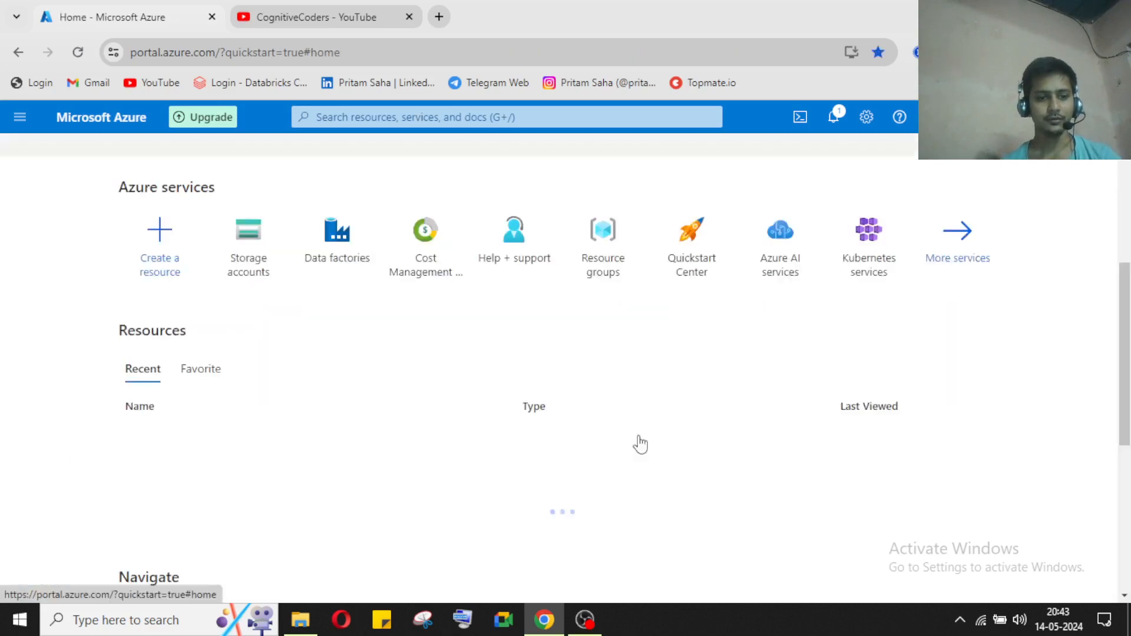
left_click(341, 245)
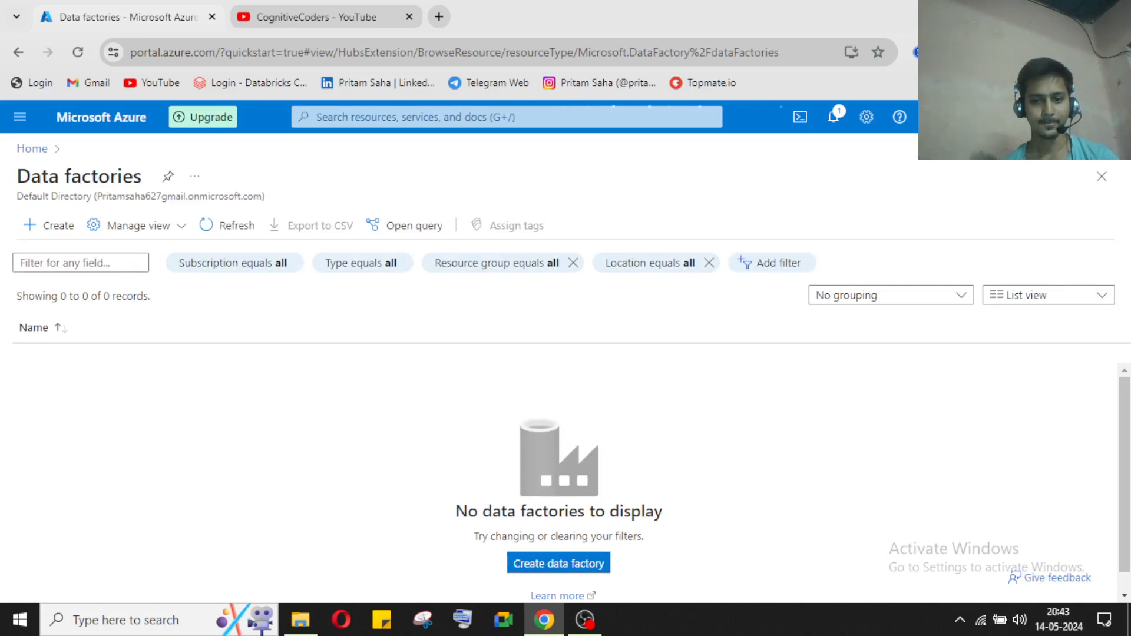
left_click(556, 567)
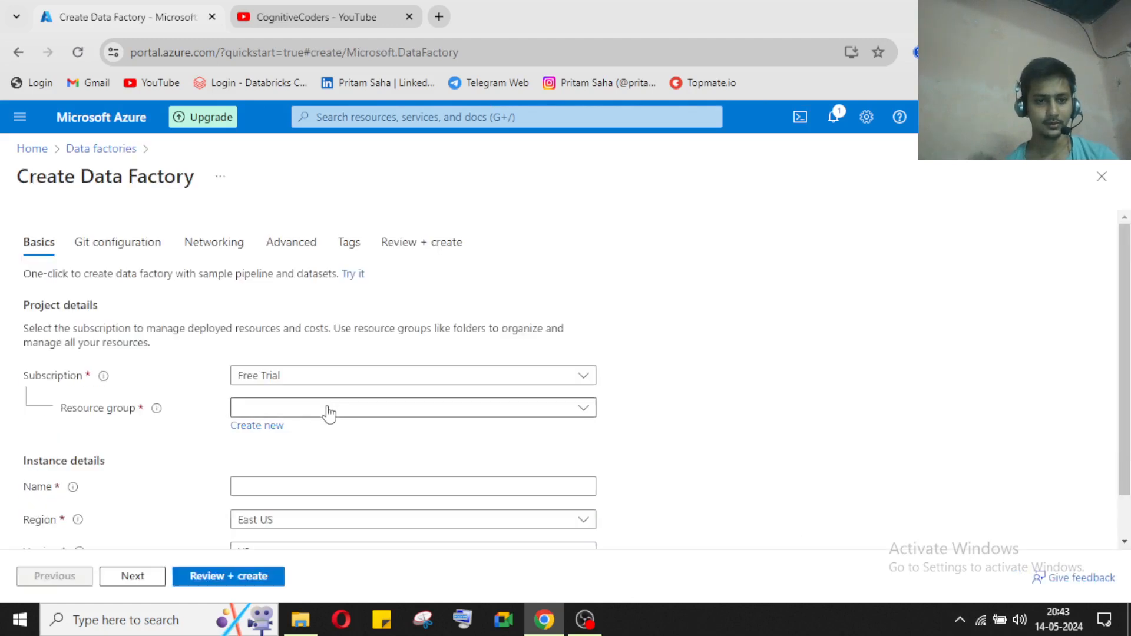
left_click(326, 409)
left_click(325, 466)
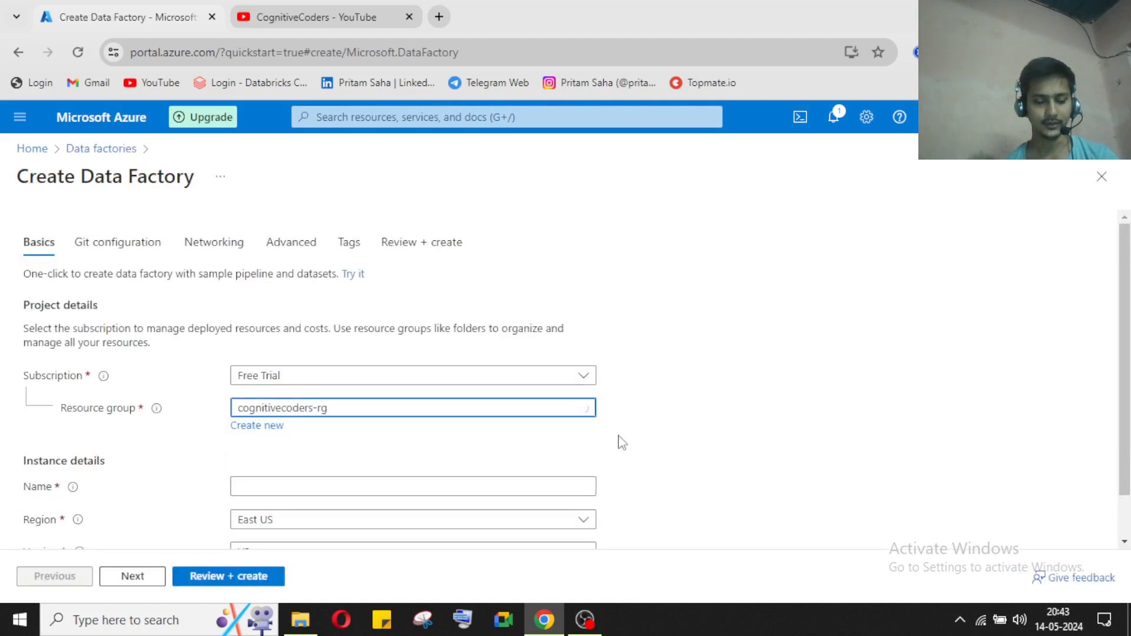
scroll(618, 442, "down", 1)
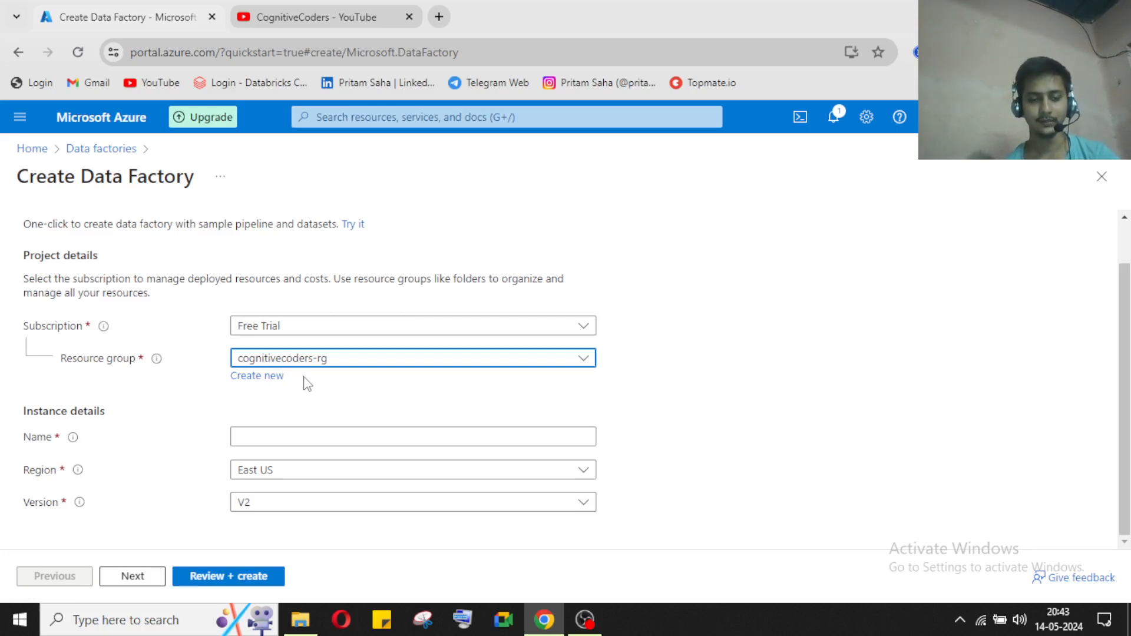
Step: Name the new data factory cctestADF
left_click(281, 435)
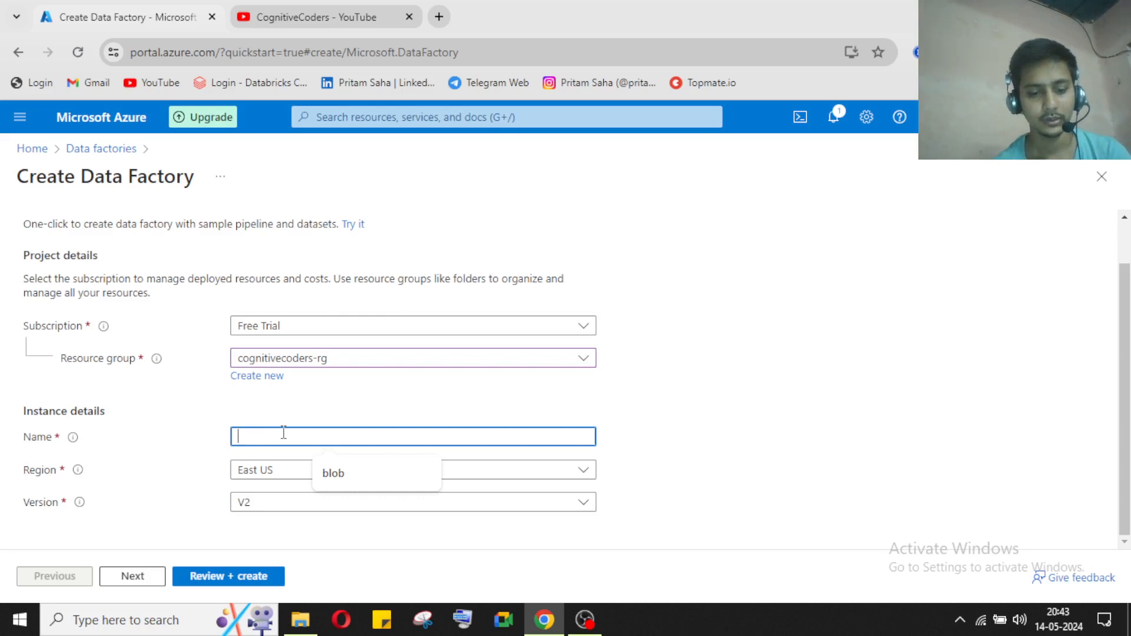
type("ccADF")
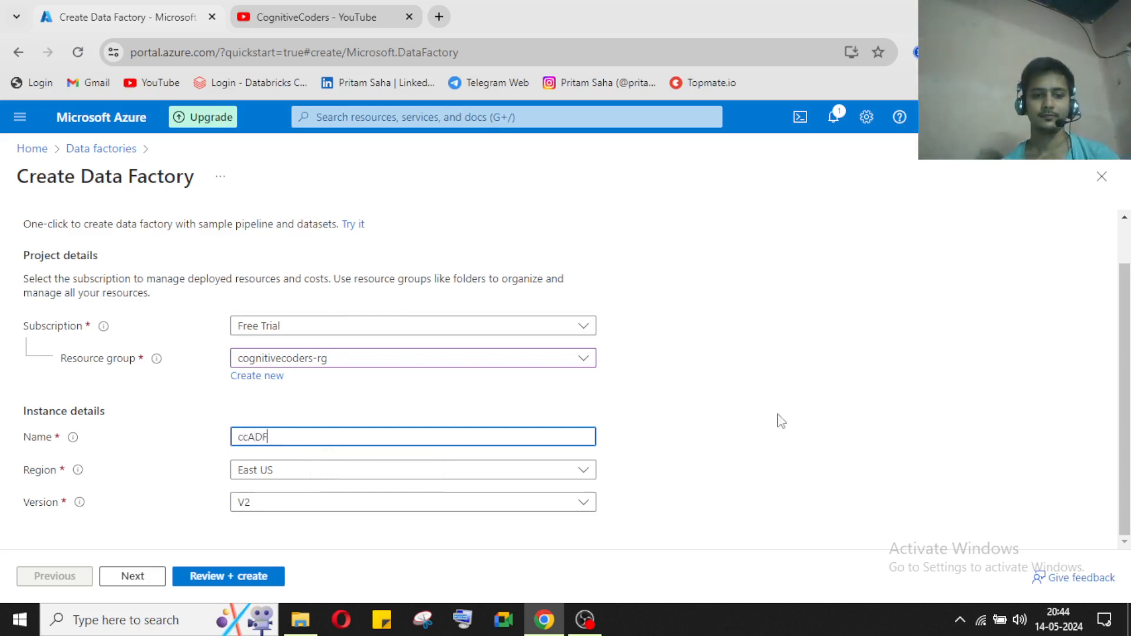
left_click(787, 378)
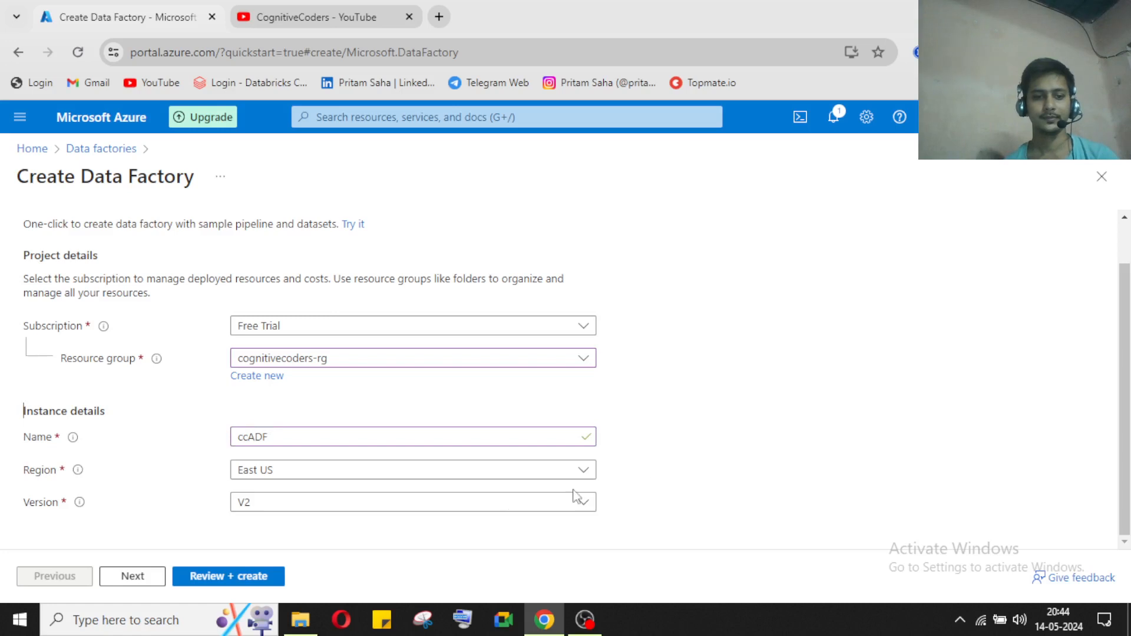
left_click(253, 436)
type("test")
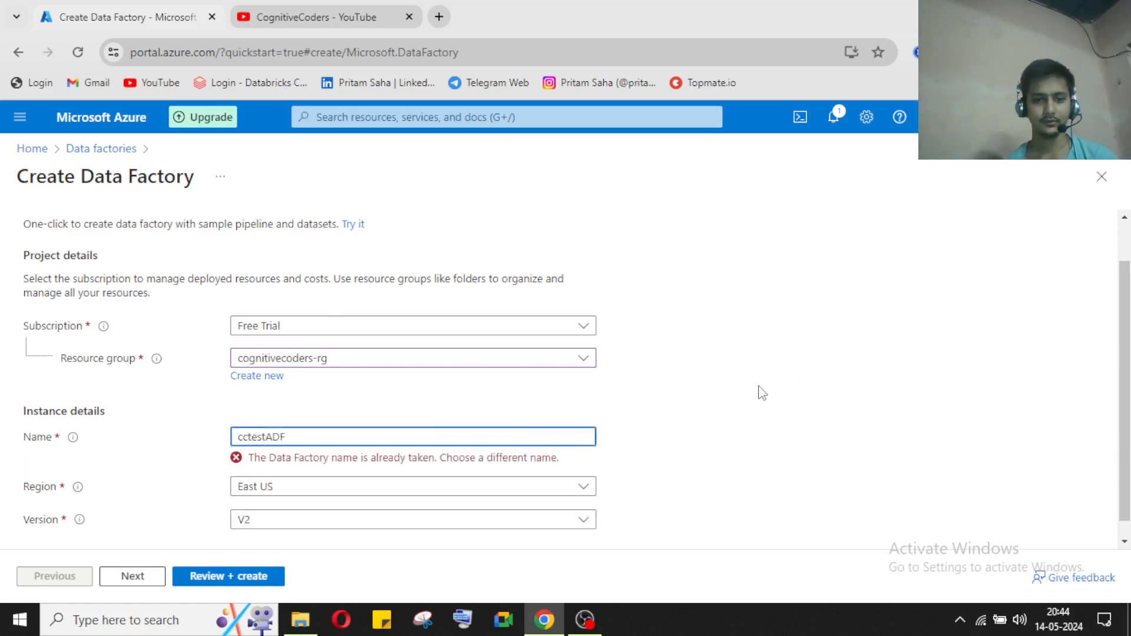
left_click(709, 400)
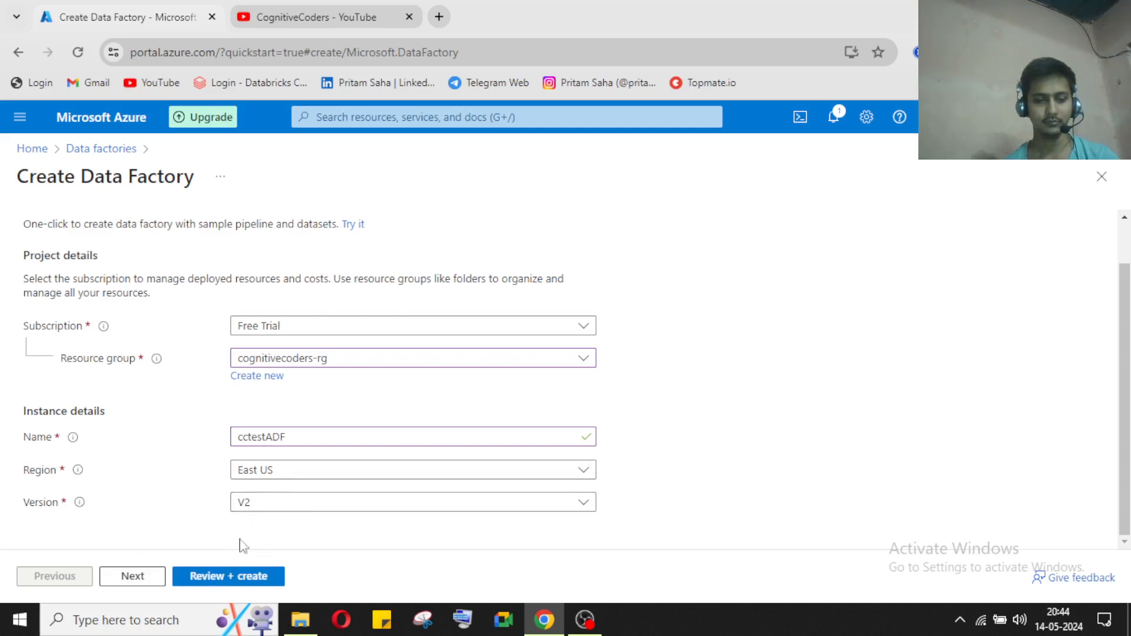
Step: Set the data factory's region to South India
left_click(584, 471)
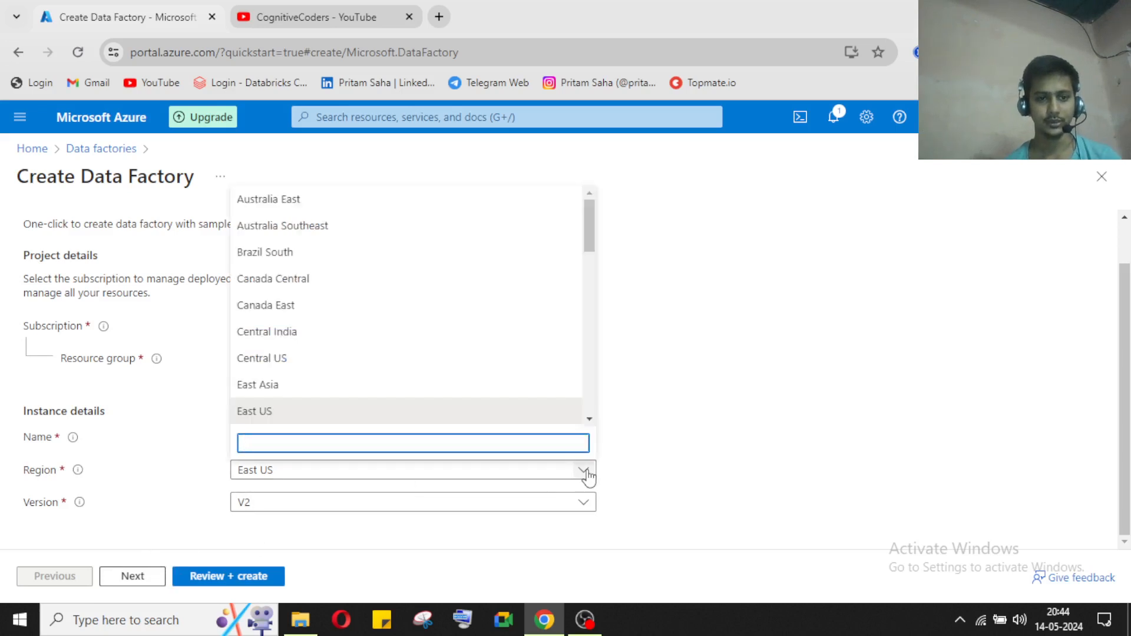
type("s")
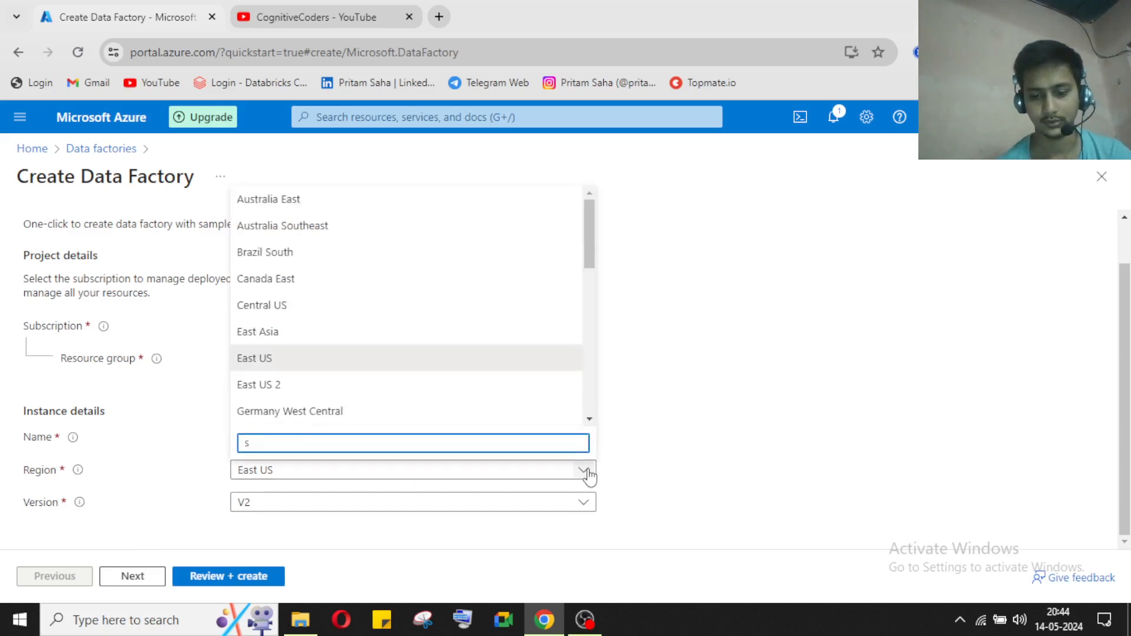
type("ou")
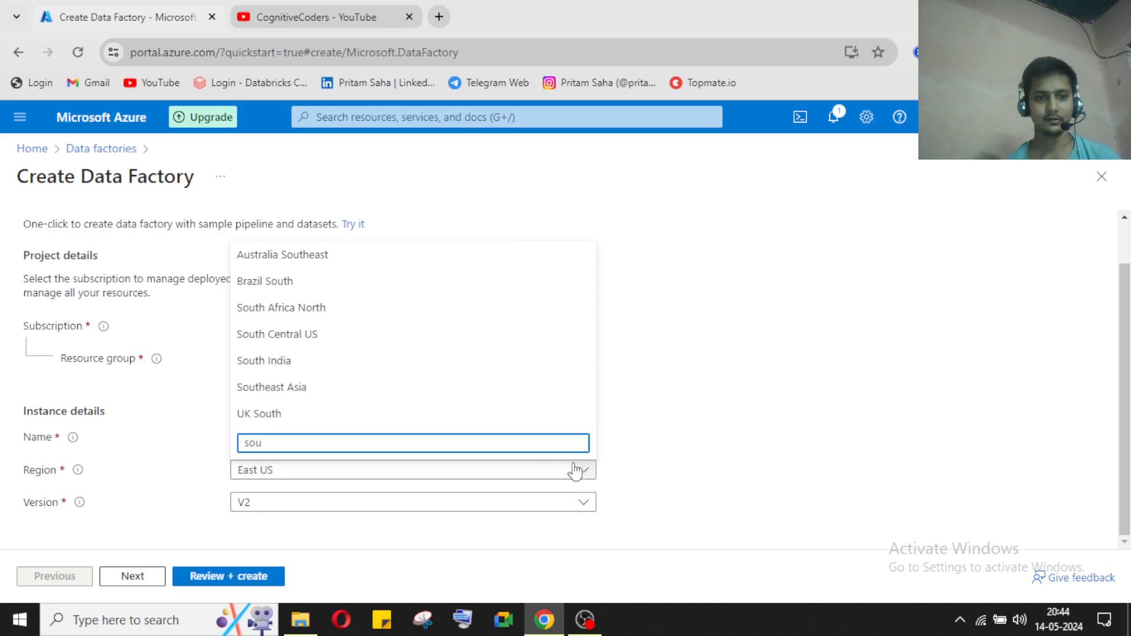
left_click(426, 365)
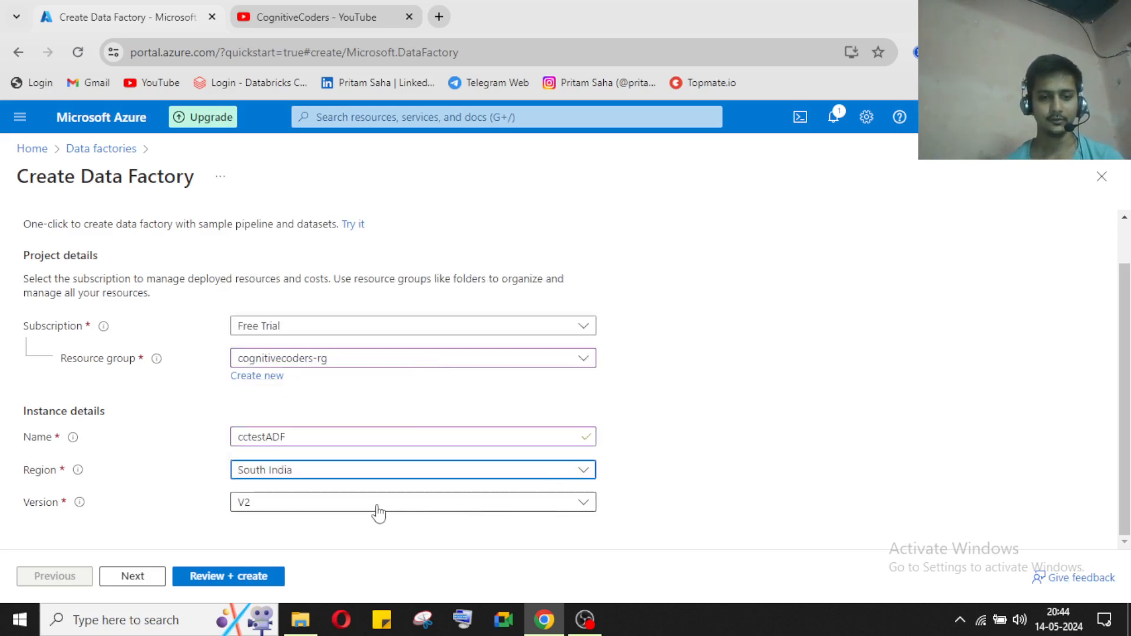
Step: Keep the default Git configuration, networking, encryption and tags settings, and proceed to the data factory's review summary
left_click(140, 583)
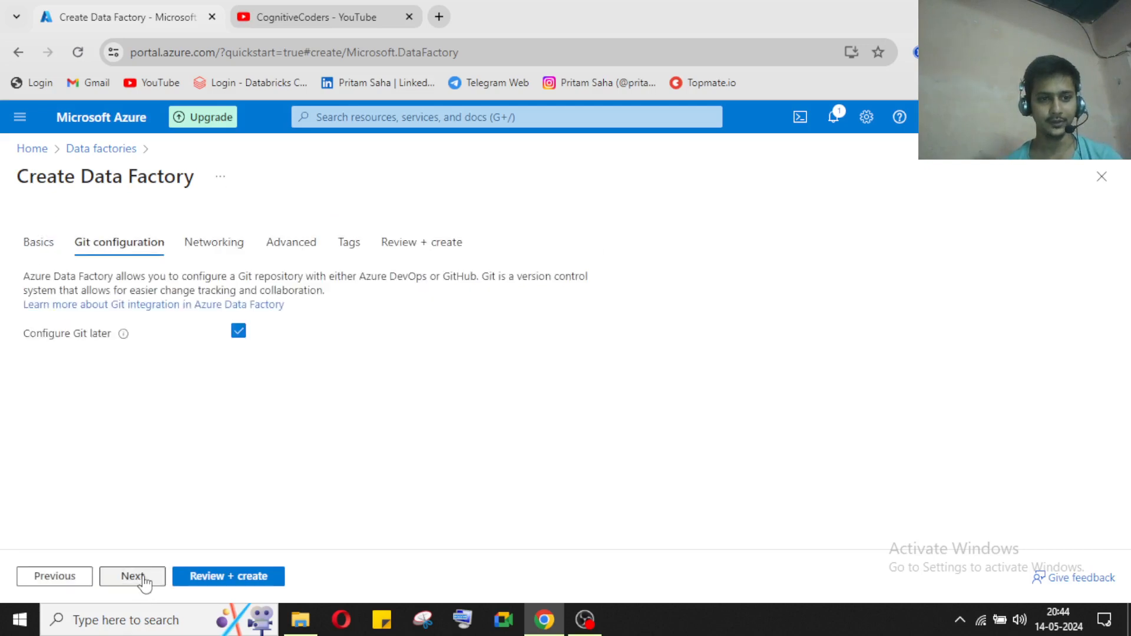
left_click(142, 580)
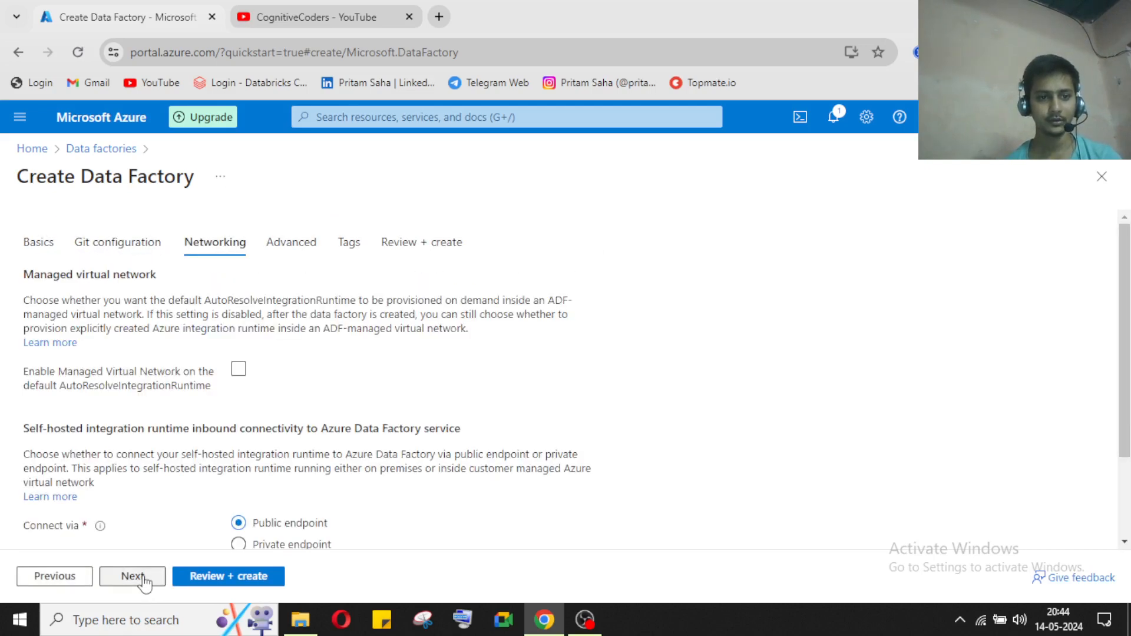
scroll(197, 492, "down", 2)
left_click(148, 579)
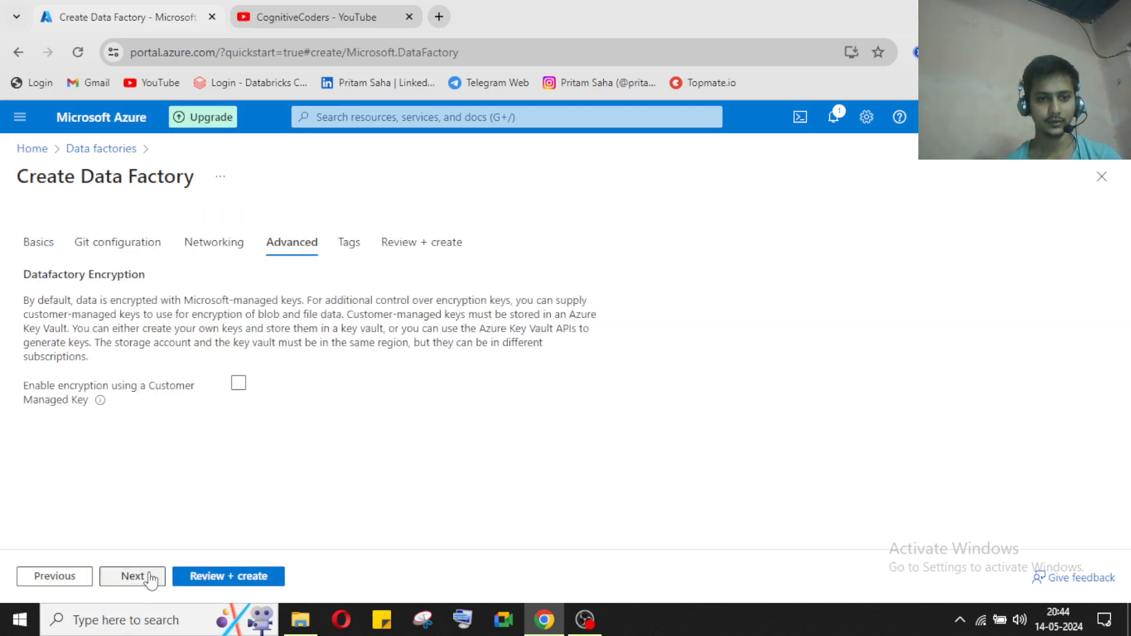
left_click(149, 578)
left_click(149, 579)
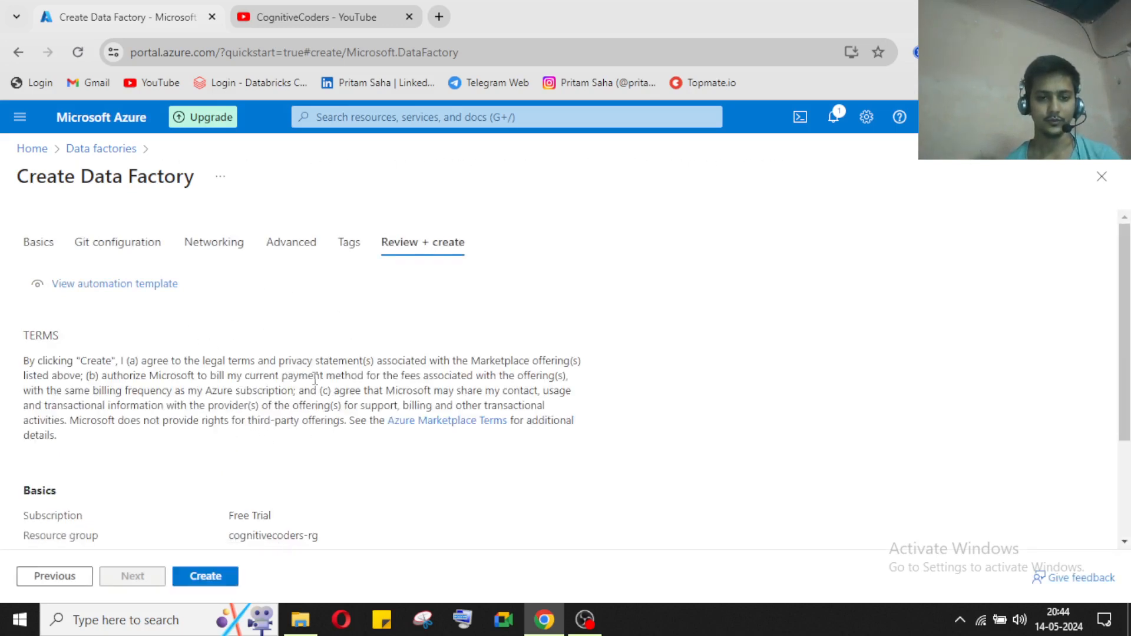
Step: Examine the basics and the networking connection type in the data factory's review summary
scroll(245, 457, "down", 3)
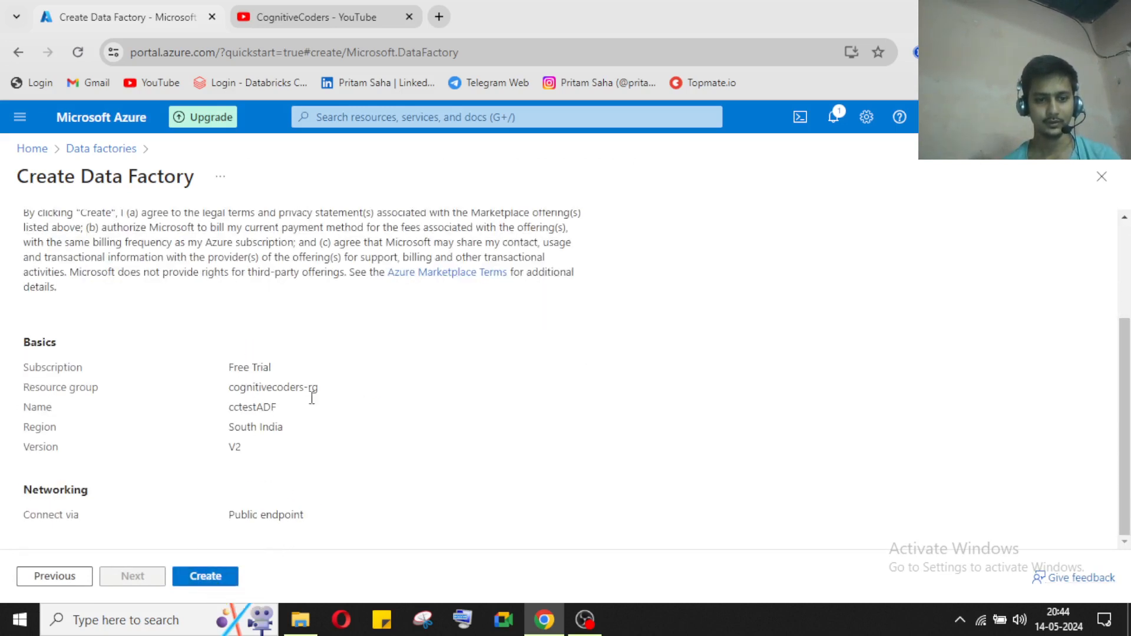
left_click_drag(245, 508, 331, 517)
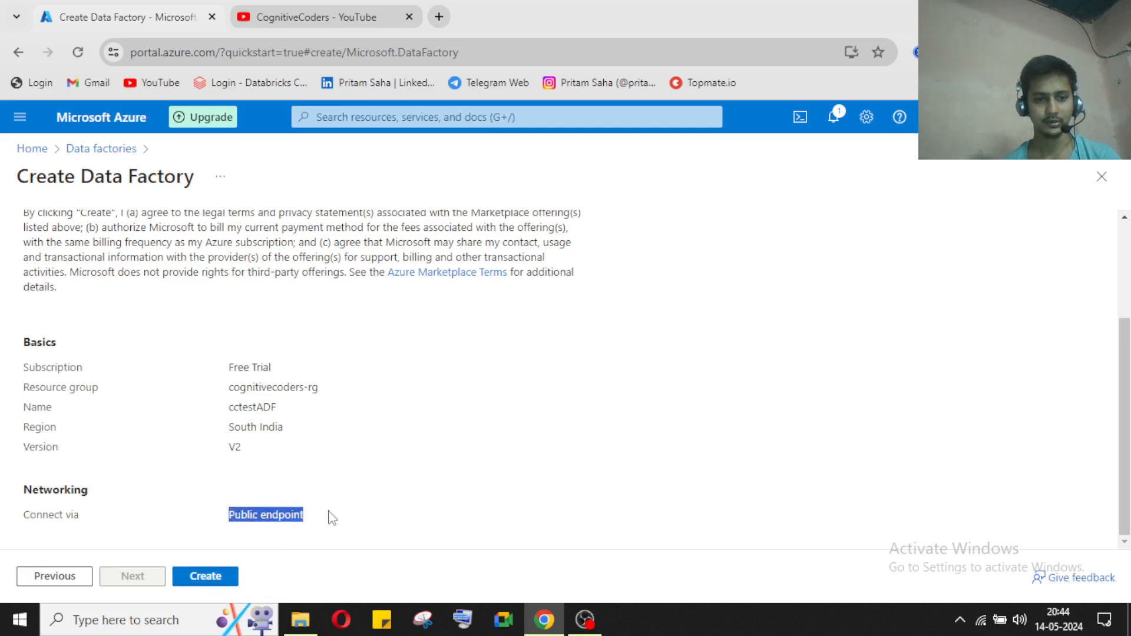
left_click(404, 505)
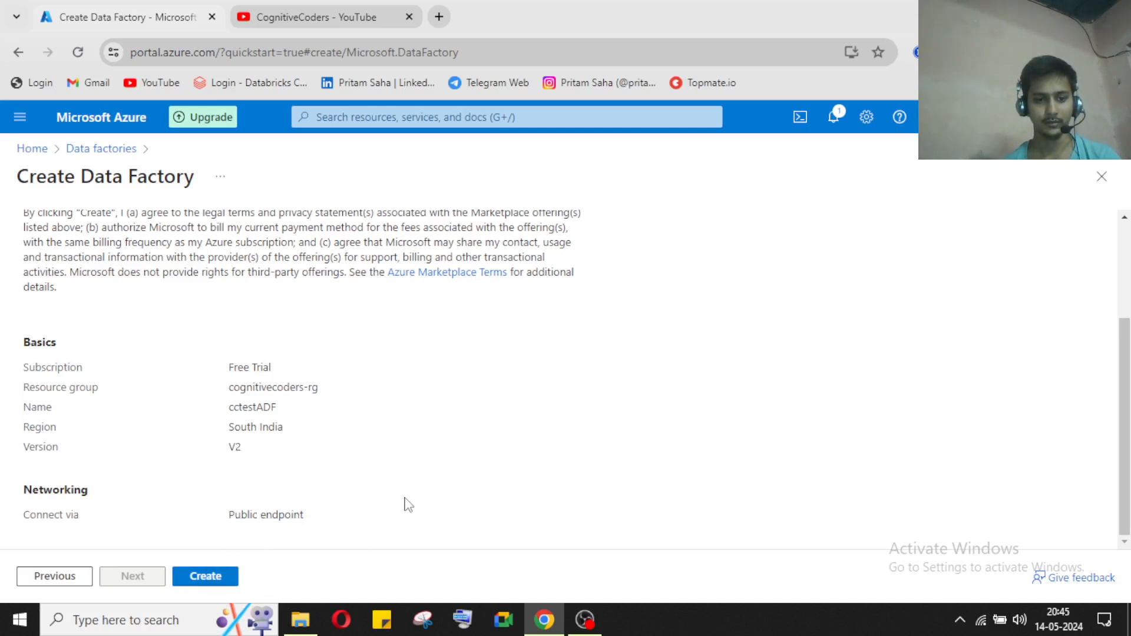
left_click_drag(321, 527, 217, 528)
left_click(422, 502)
left_click_drag(317, 513, 223, 518)
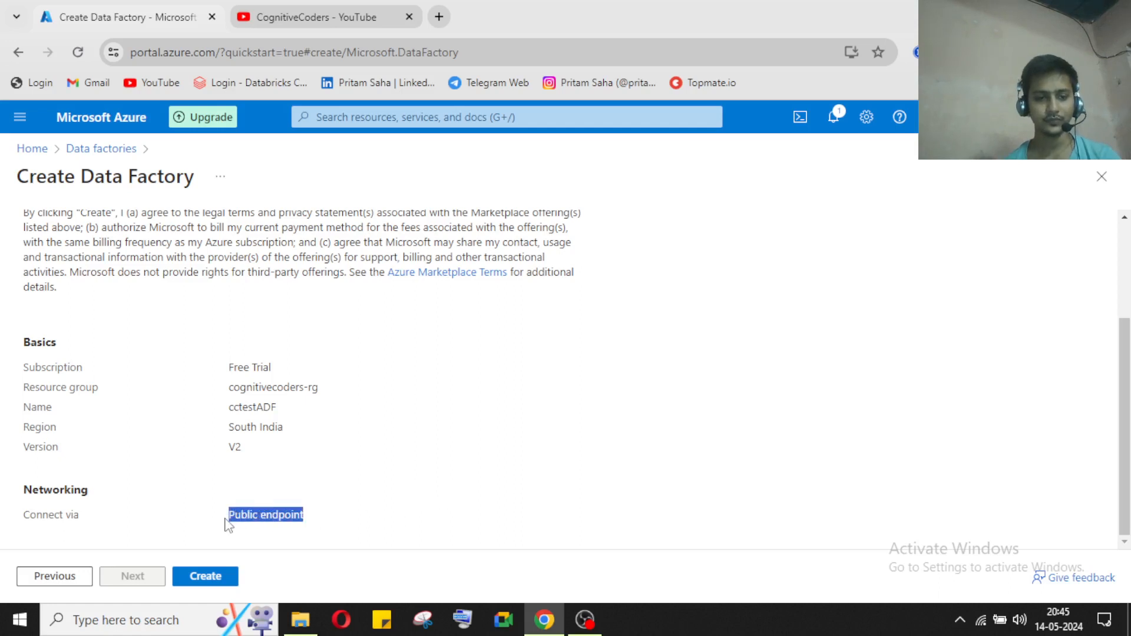
left_click(367, 508)
left_click_drag(306, 517, 211, 530)
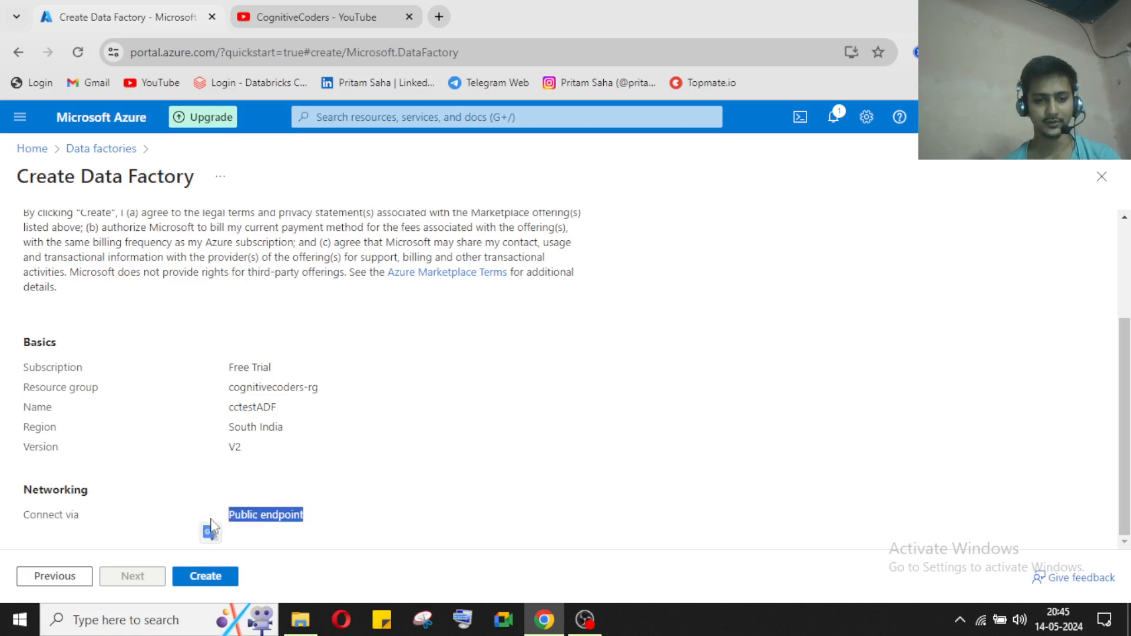
left_click(368, 510)
Step: Create the data factory and open the deployed resource's overview
left_click(206, 578)
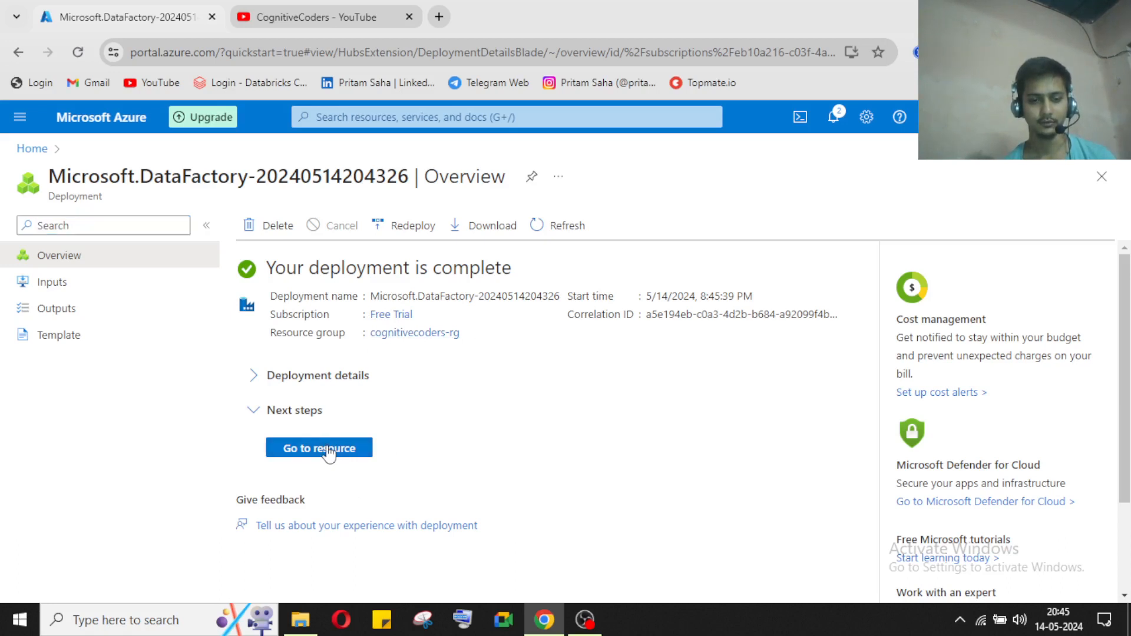
left_click(329, 451)
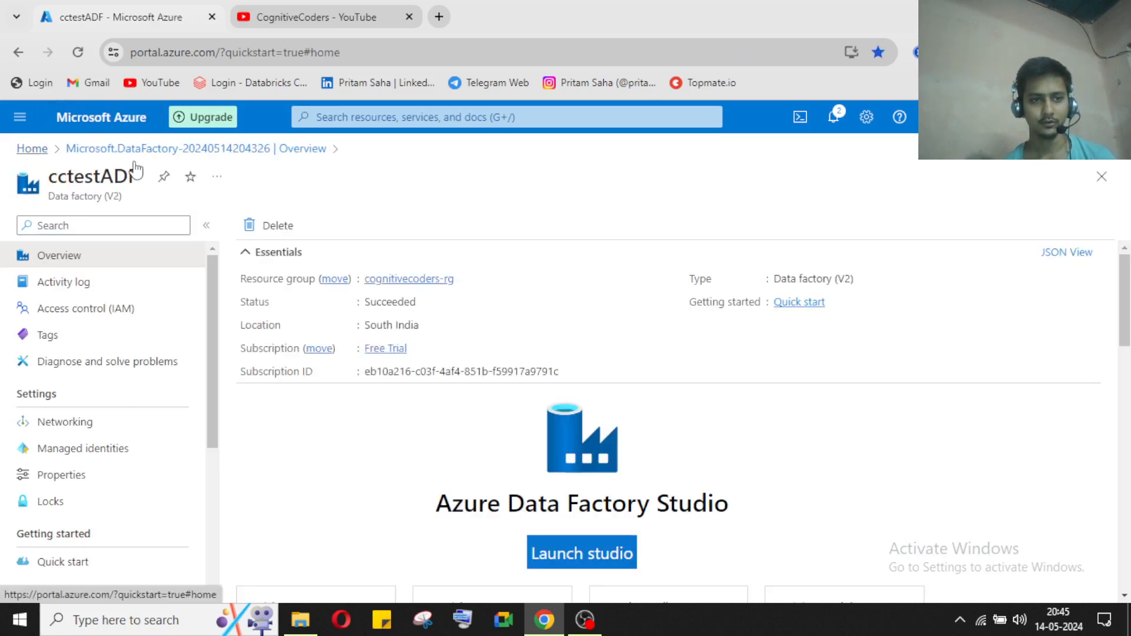
Step: Return to the portal home and reopen cctestADF from the Data factories list
left_click(31, 148)
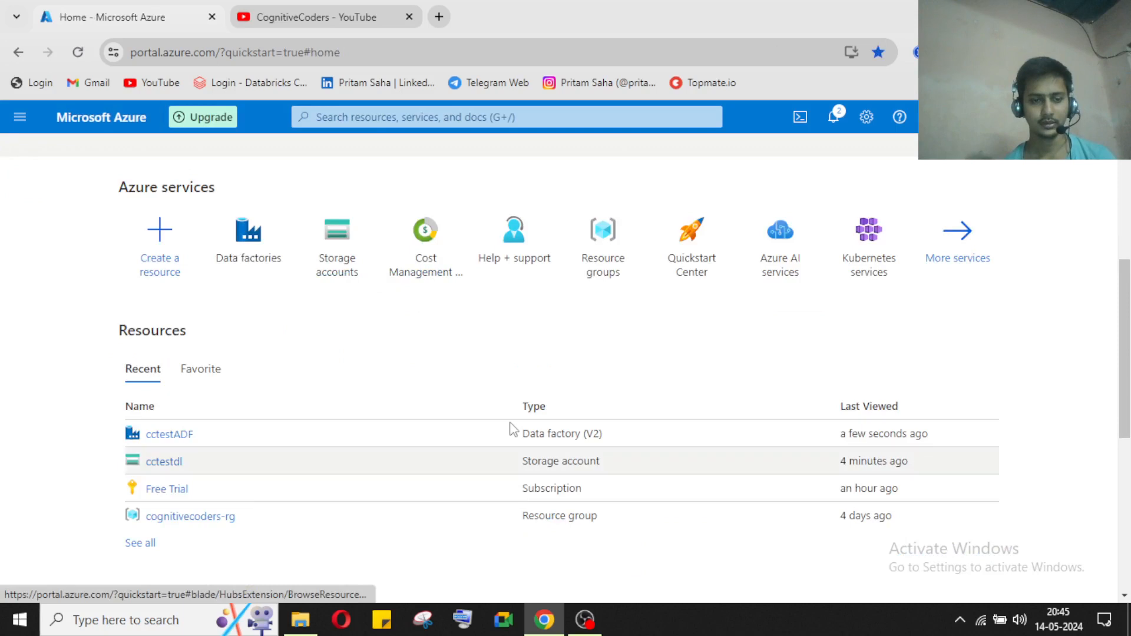
left_click(511, 425)
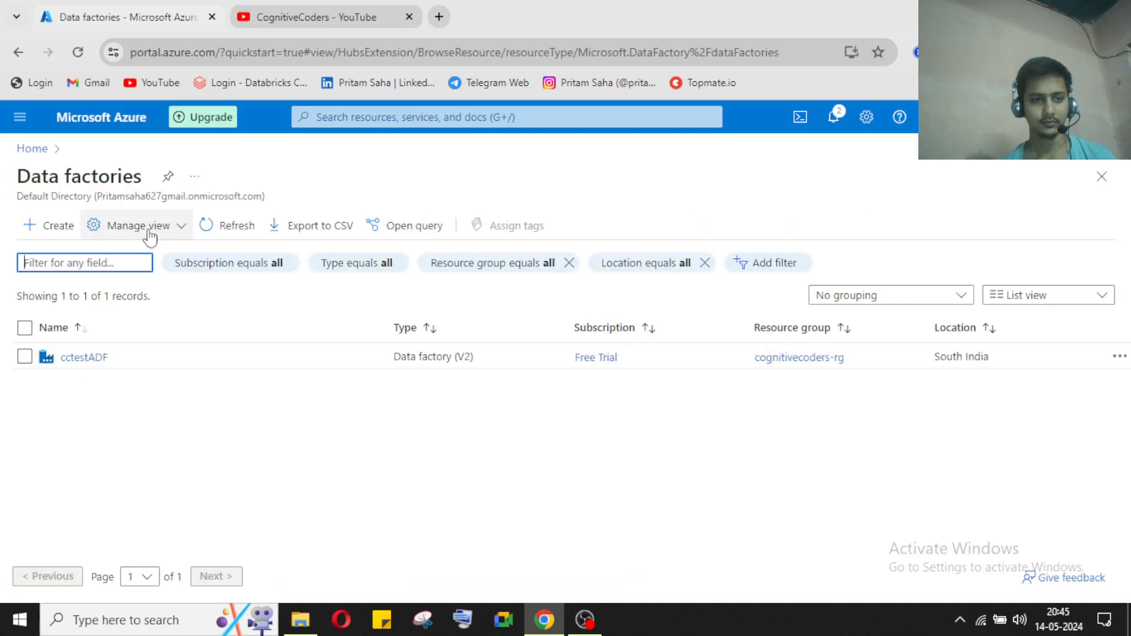
left_click(78, 361)
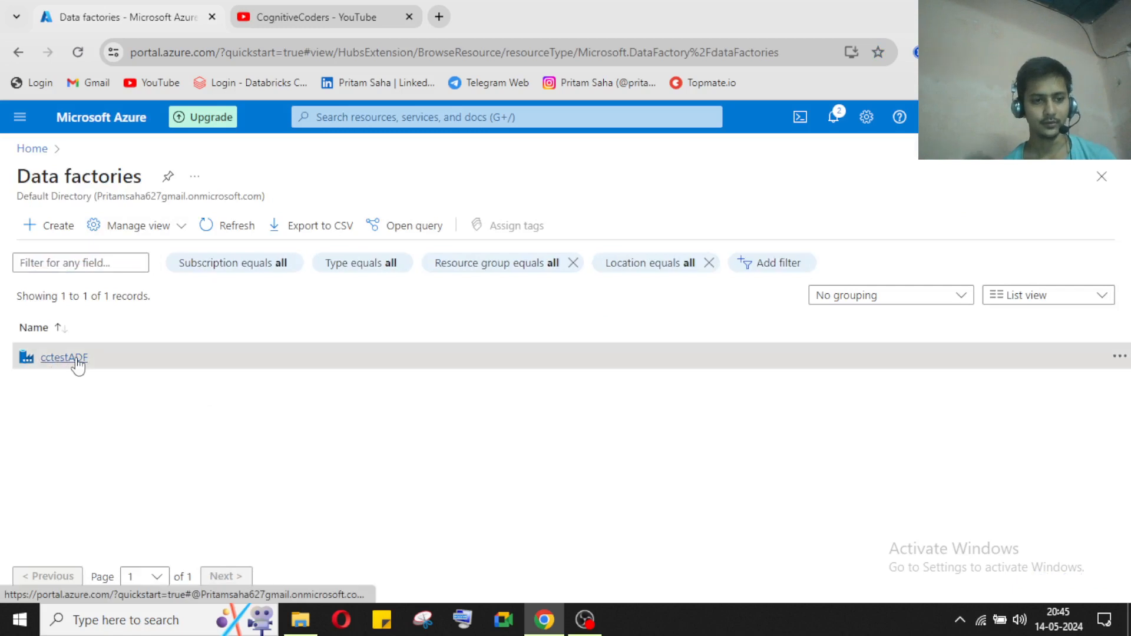
left_click(77, 360)
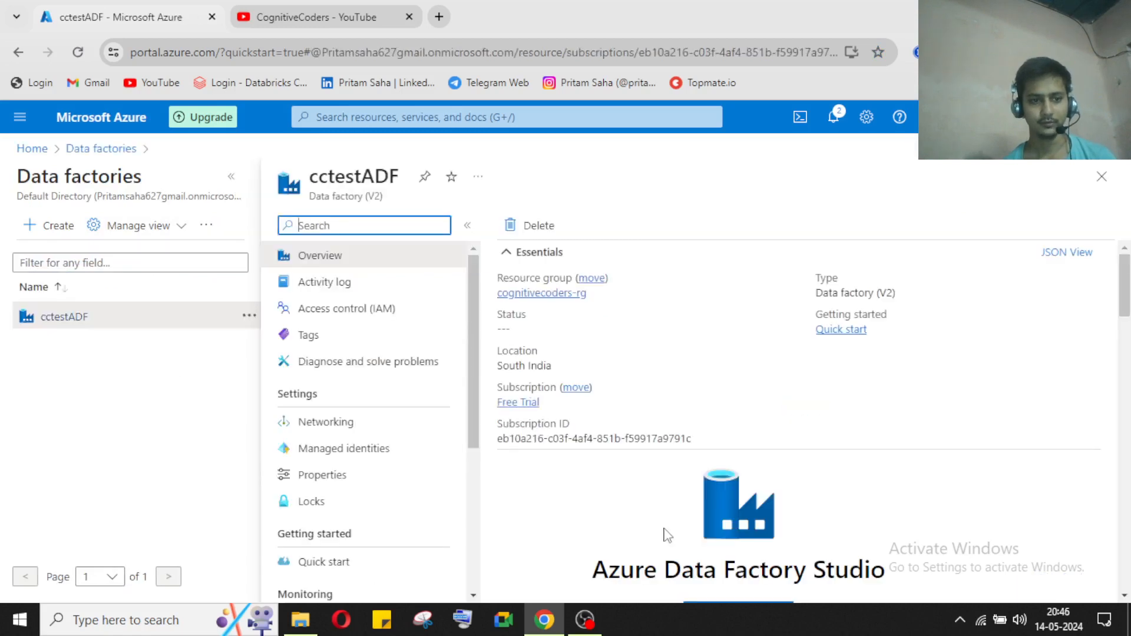
Step: Launch Azure Data Factory Studio for cctestADF
scroll(731, 506, "down", 4)
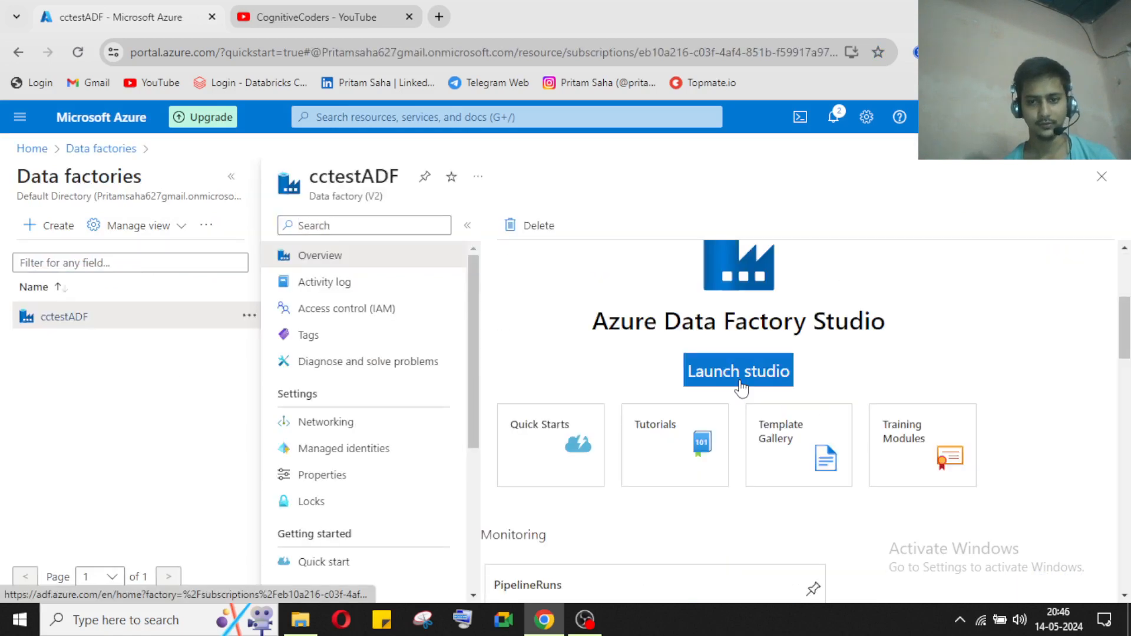
left_click(739, 371)
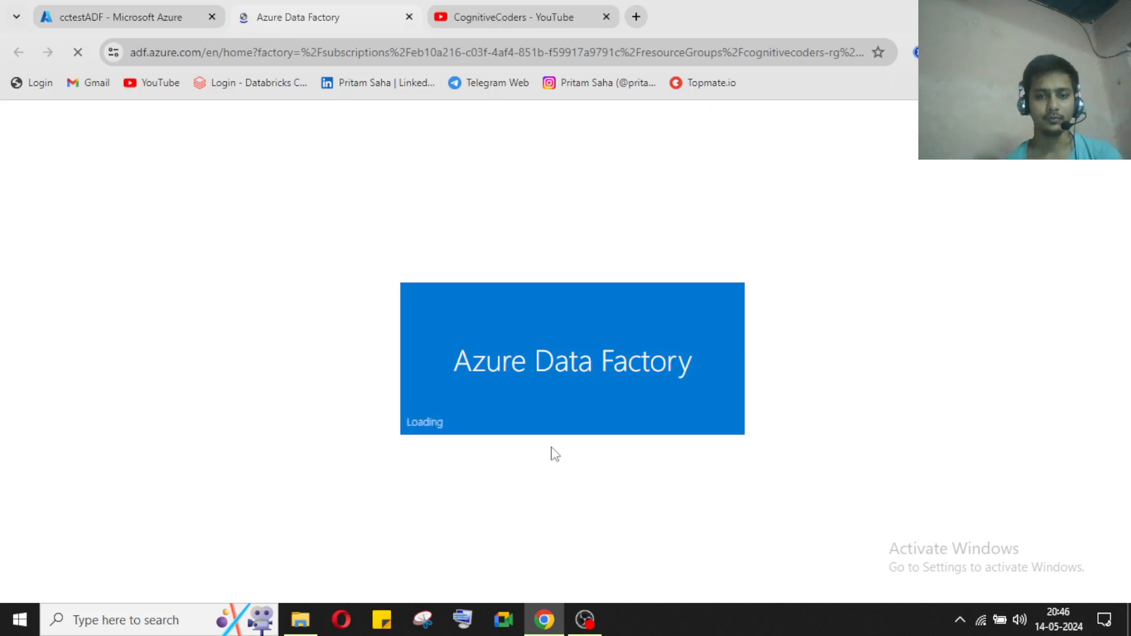
mouse_move(596, 627)
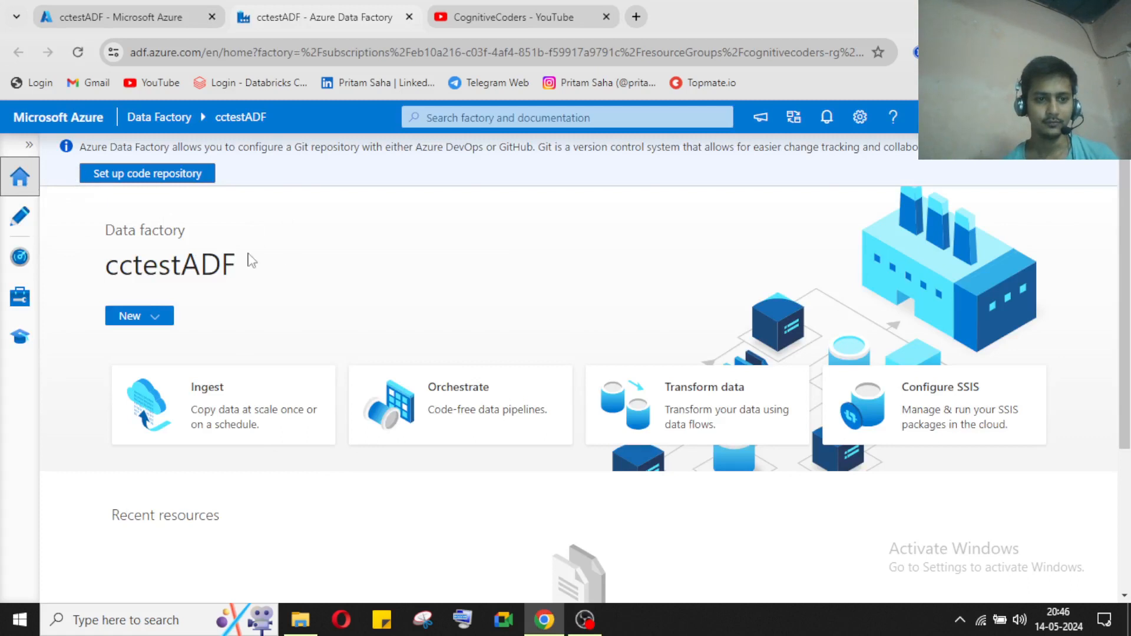
Step: Examine the studio's factory resources, pipeline runs monitoring, management options and Learning Center
left_click(19, 216)
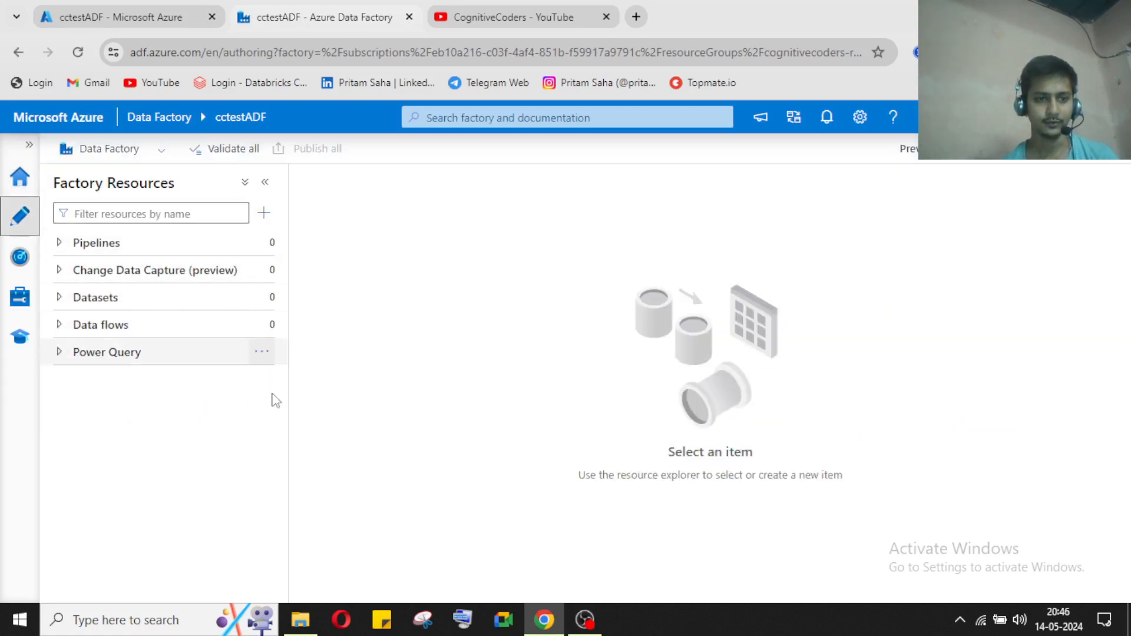
left_click(19, 257)
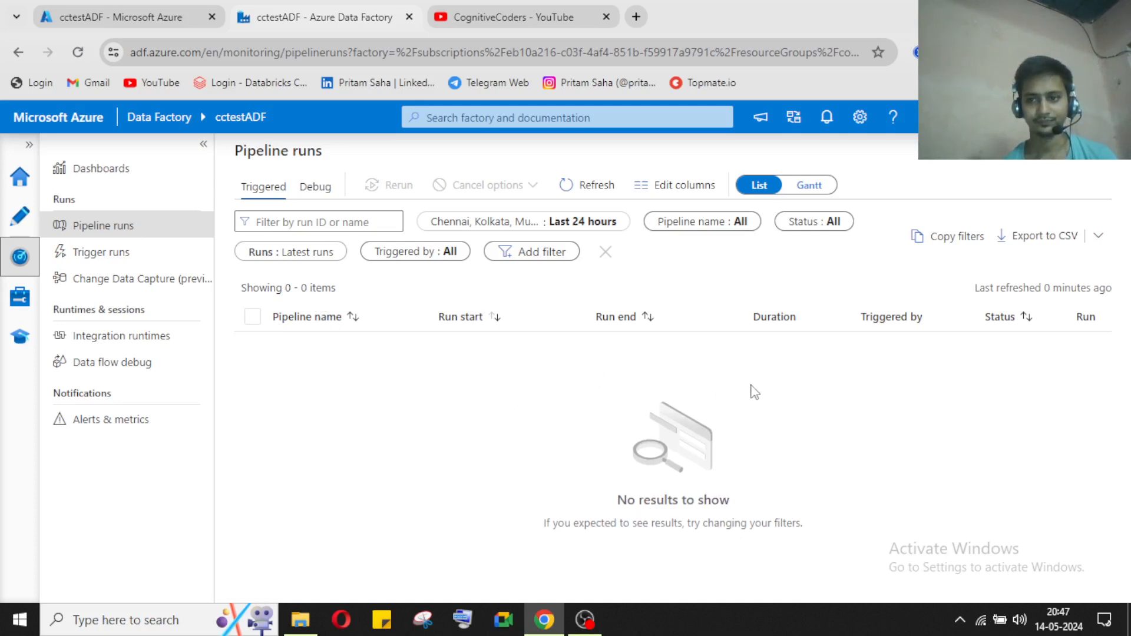
left_click(21, 305)
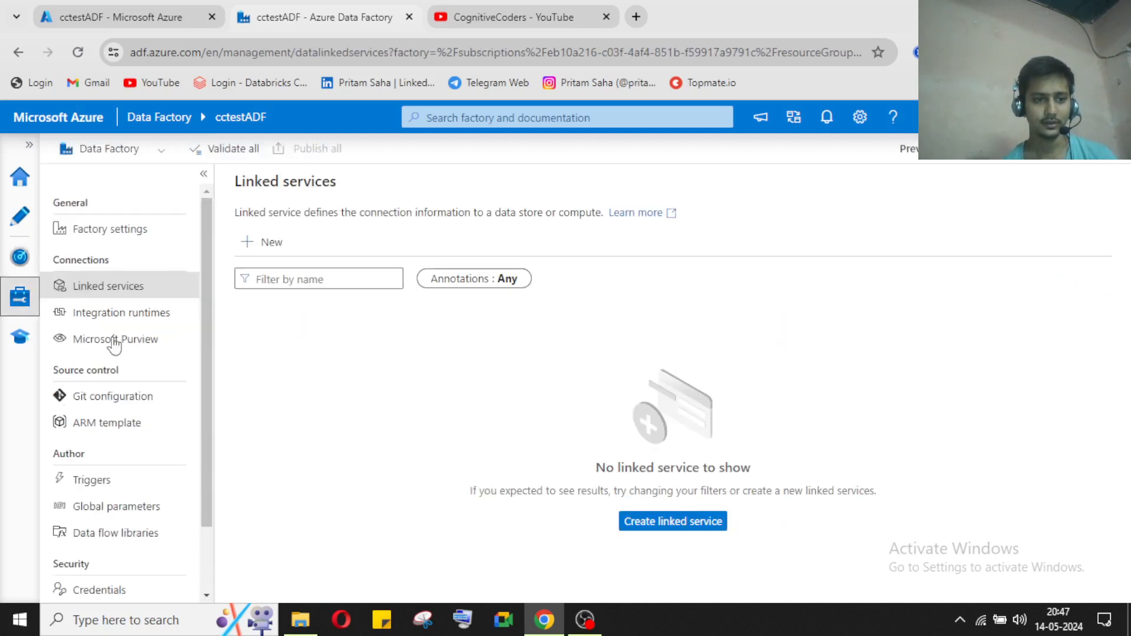
scroll(126, 487, "down", 2)
scroll(126, 481, "up", 2)
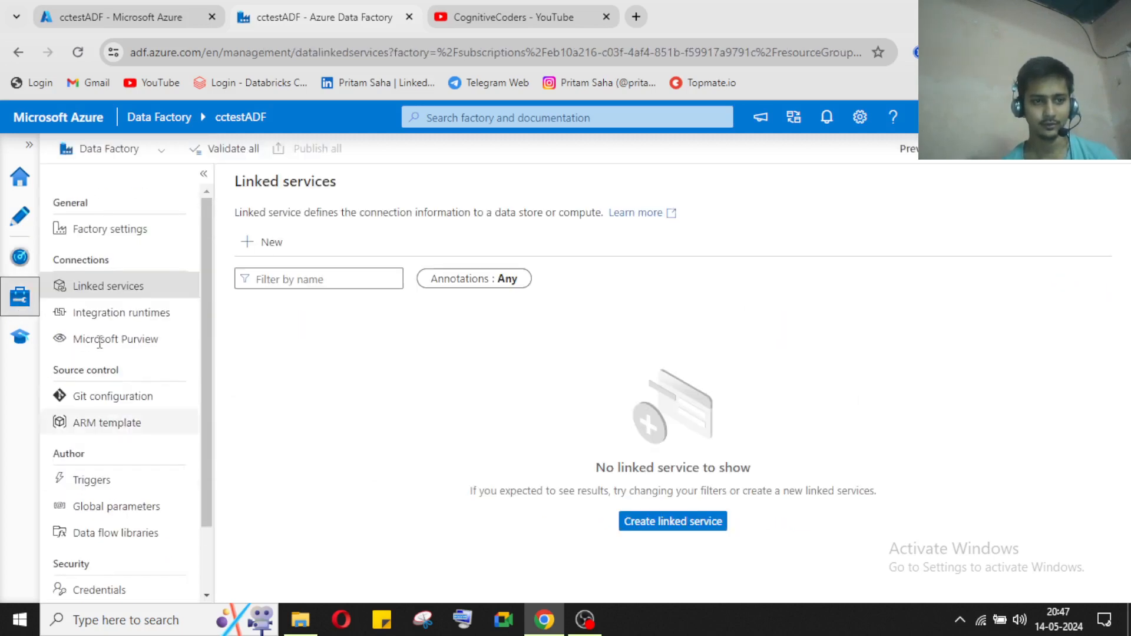
left_click(18, 347)
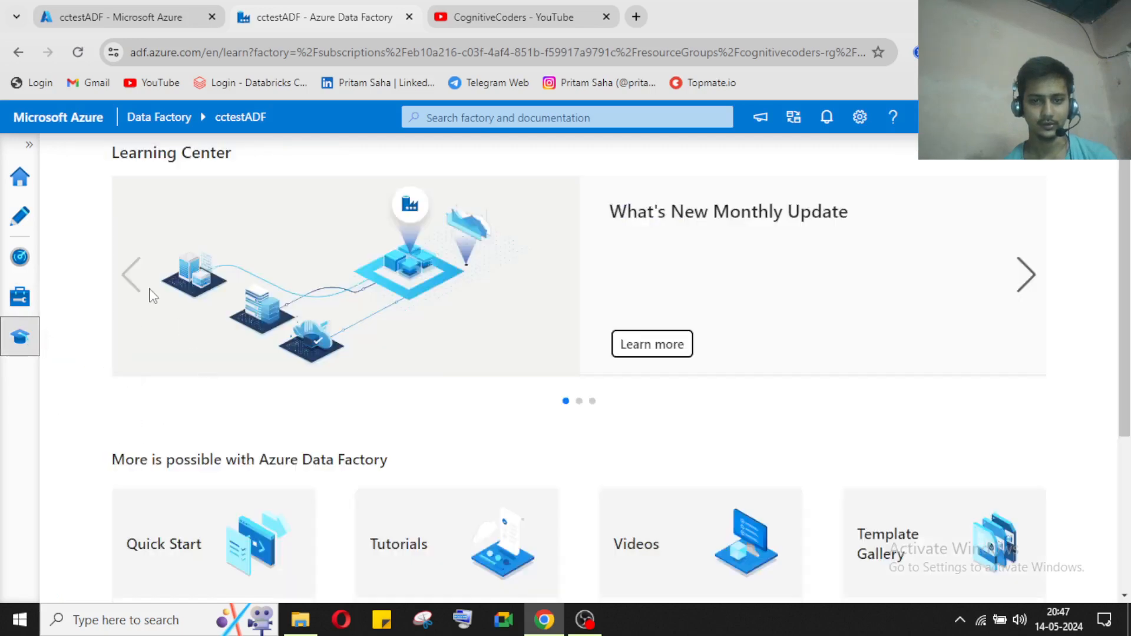
scroll(460, 444, "down", 4)
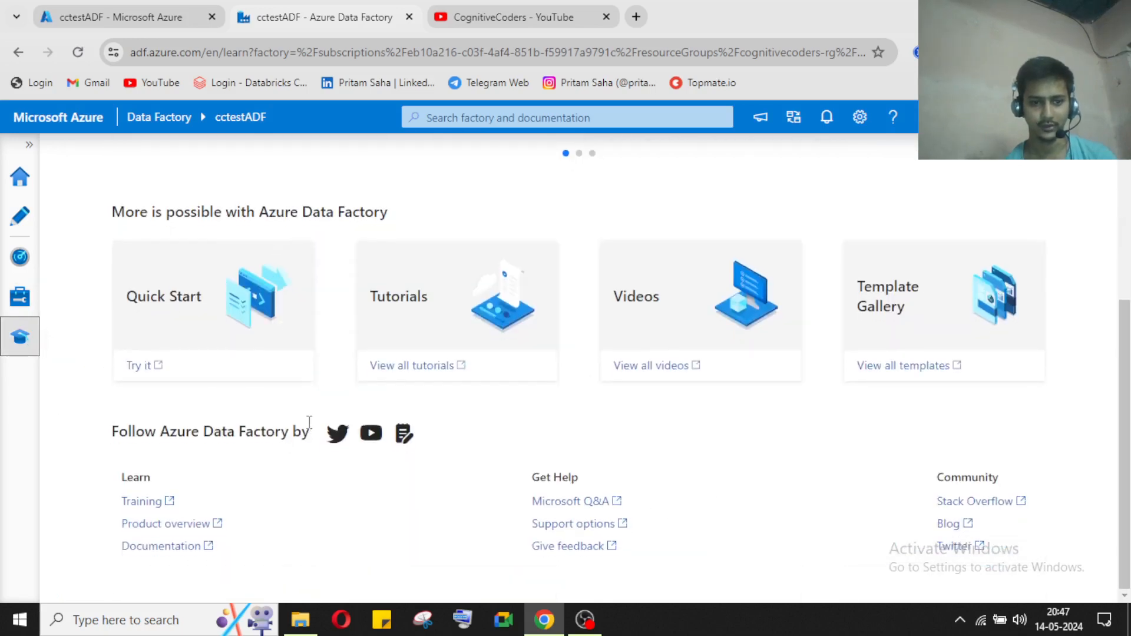
scroll(308, 425, "up", 4)
Step: Revisit the factory resources list, and examine the linked services page and the other management options
left_click(8, 224)
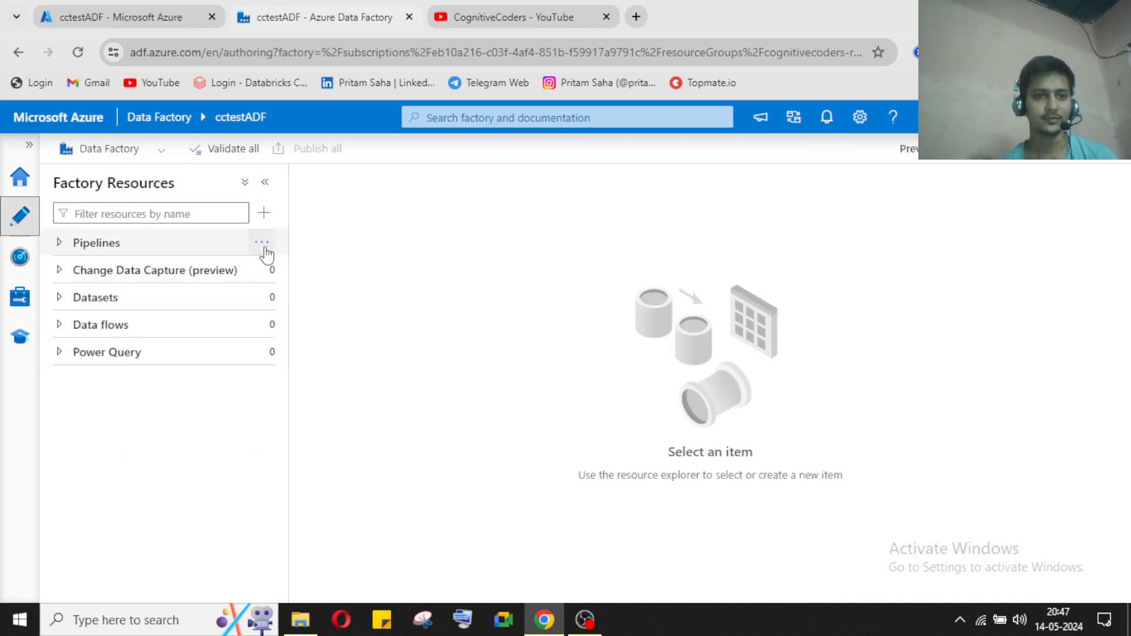
left_click(19, 296)
scroll(118, 298, "down", 2)
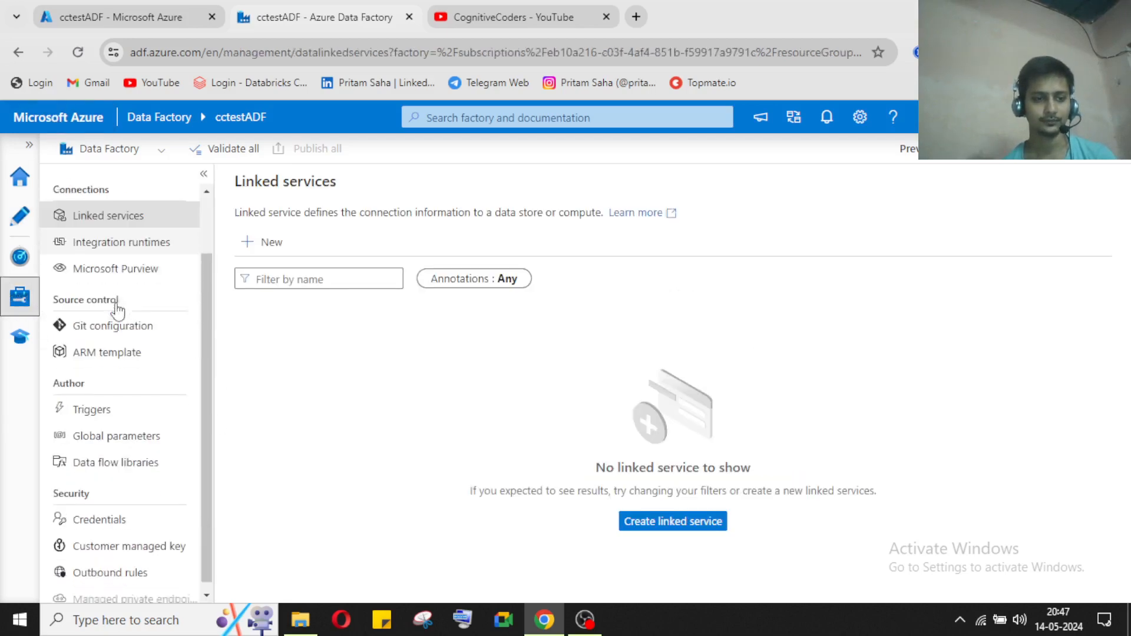
Step: Look over the remaining management options and return to the factory's authoring area
scroll(125, 424, "up", 2)
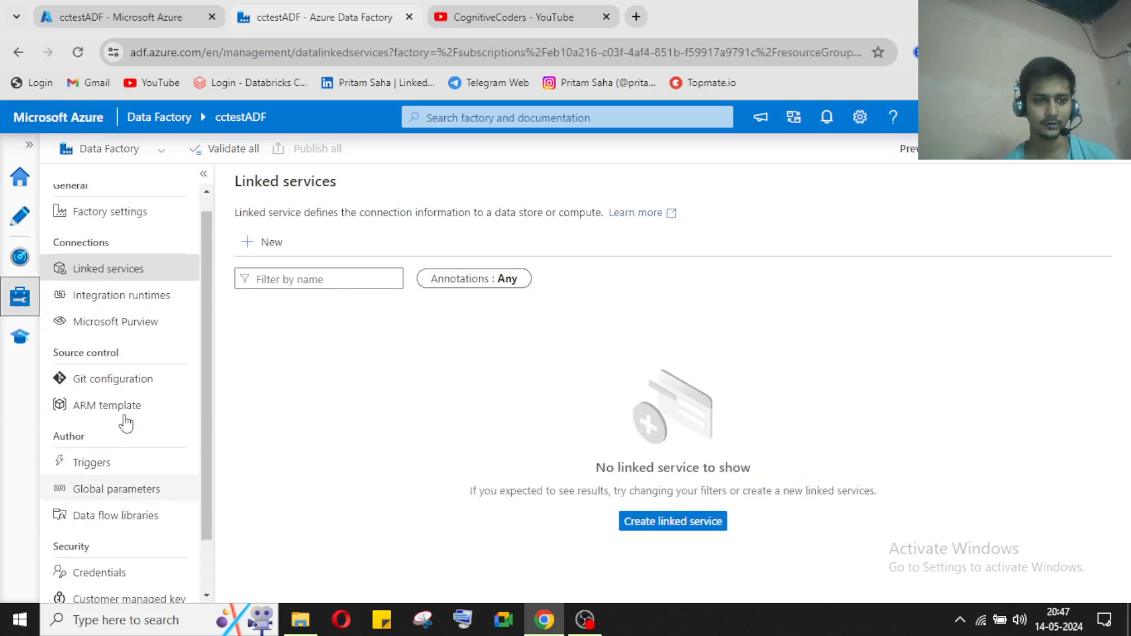
scroll(125, 353, "down", 2)
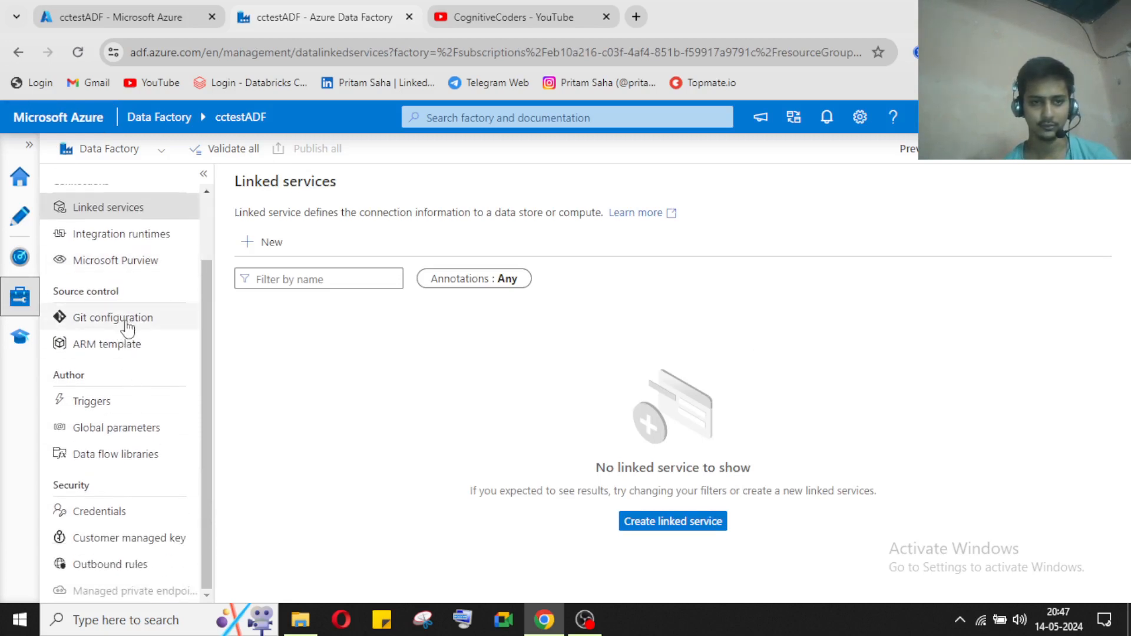
left_click(20, 176)
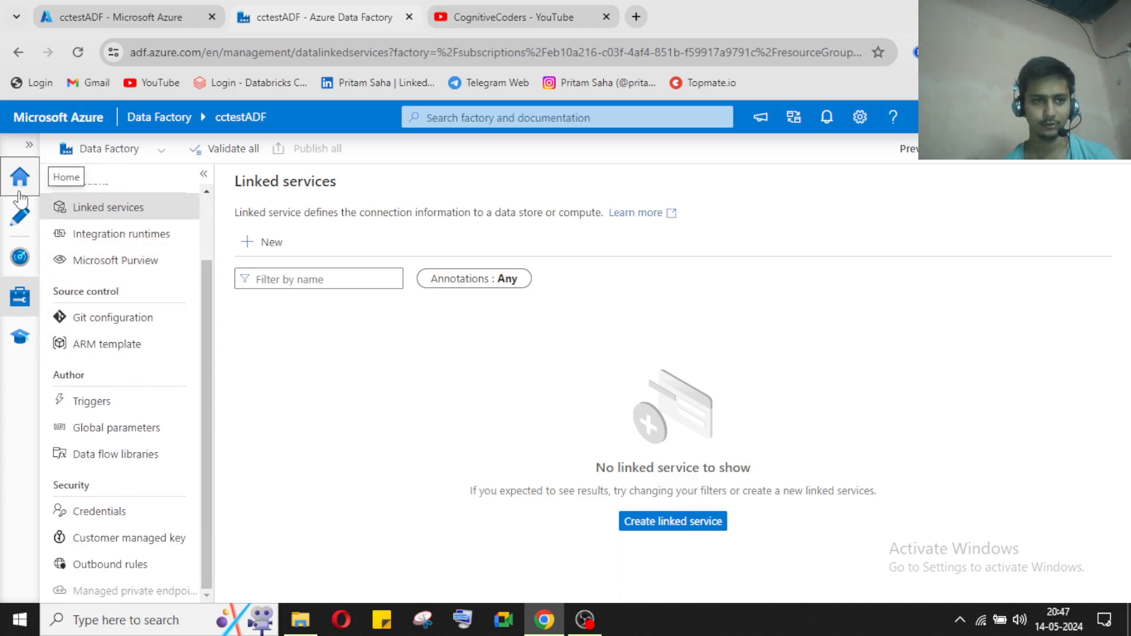
left_click(19, 216)
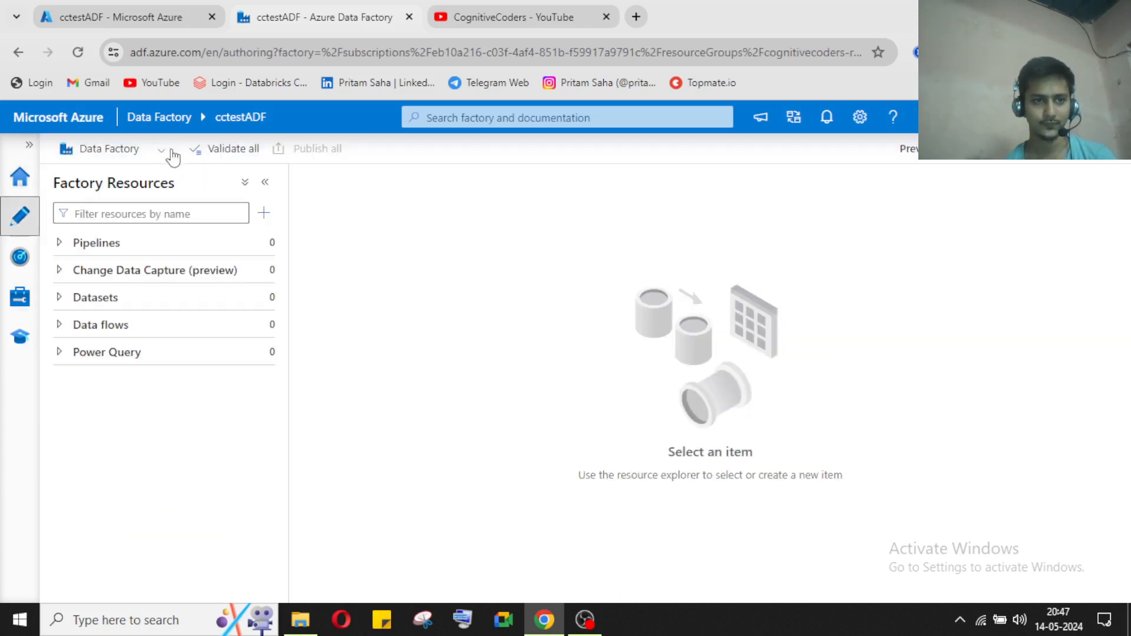
Step: Examine the authoring mode choices, comparing Data Factory mode with the option to set up a code repository
left_click(160, 152)
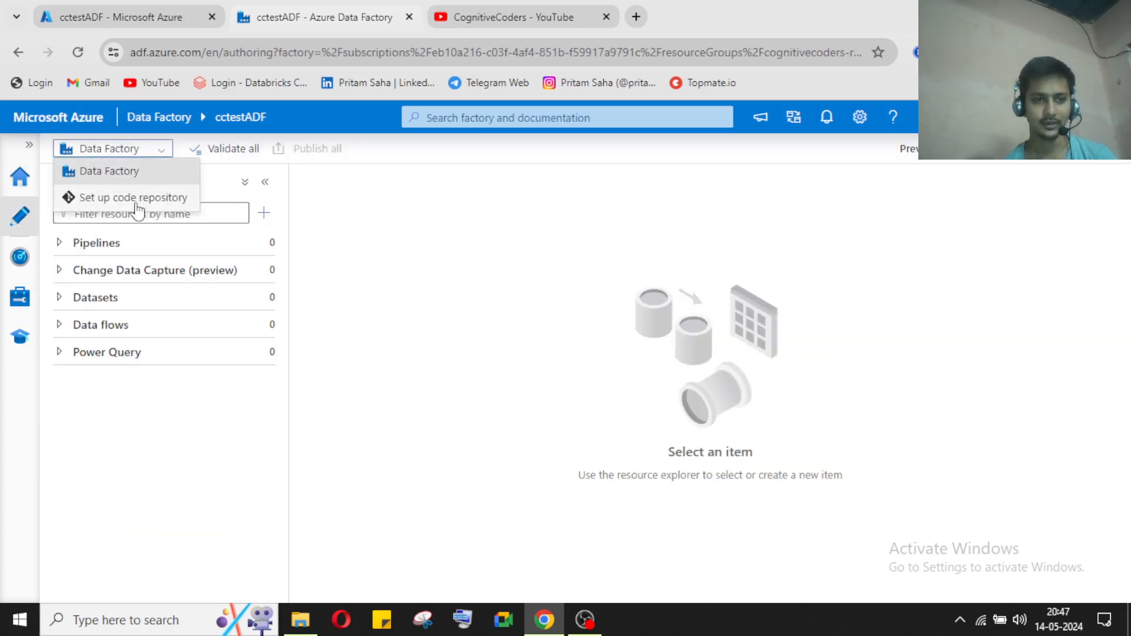
left_click(109, 176)
left_click(161, 152)
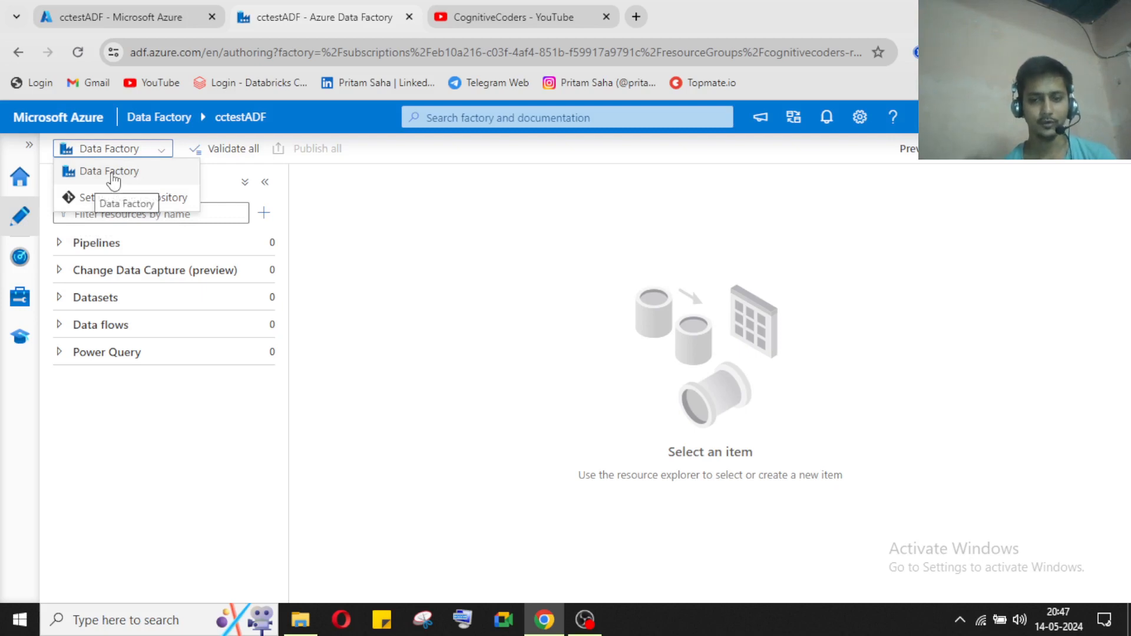
left_click(411, 291)
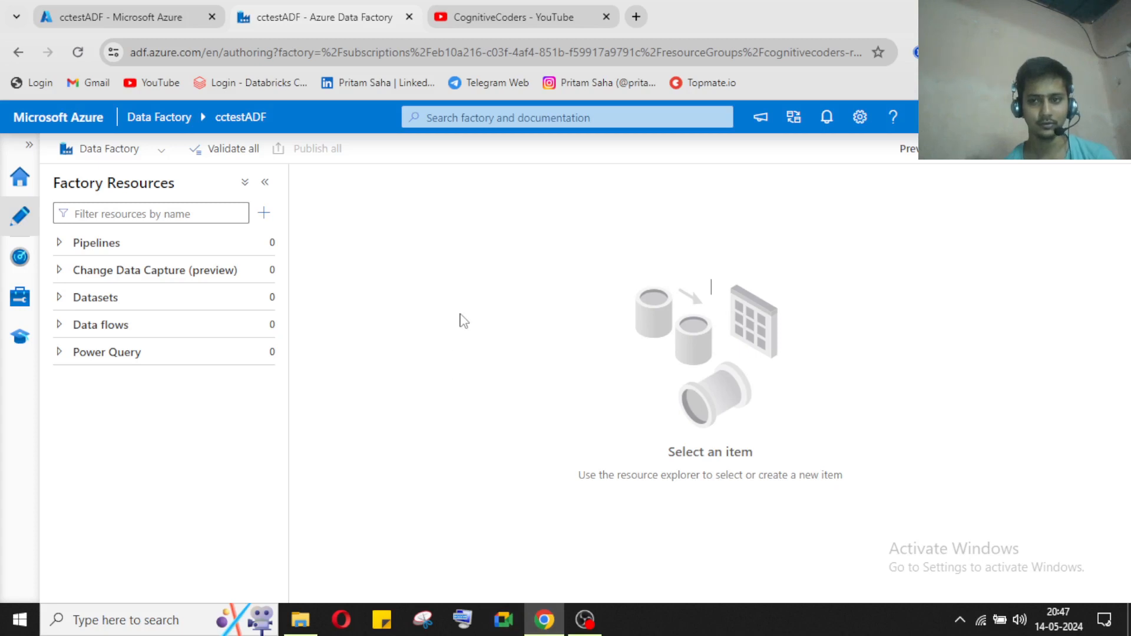
left_click(149, 152)
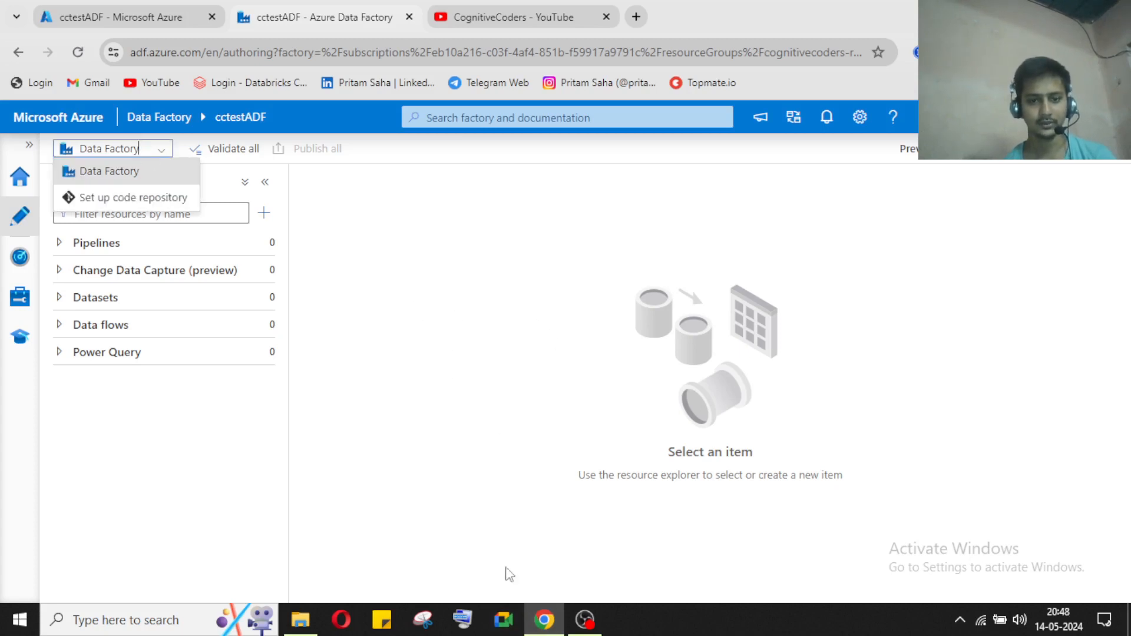
left_click(695, 548)
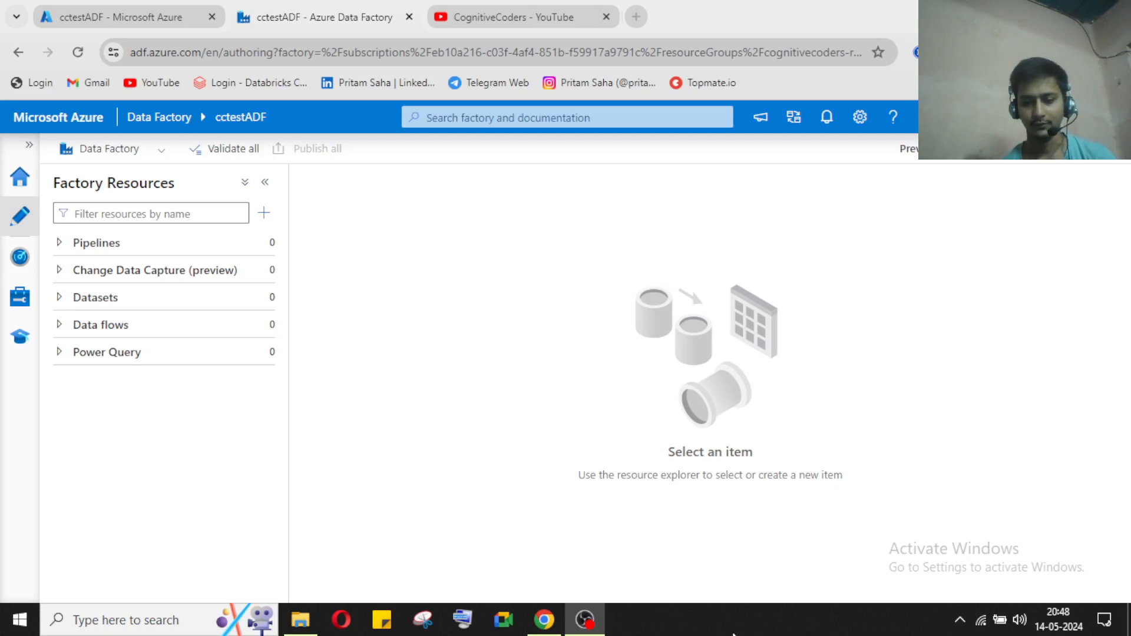
left_click(583, 450)
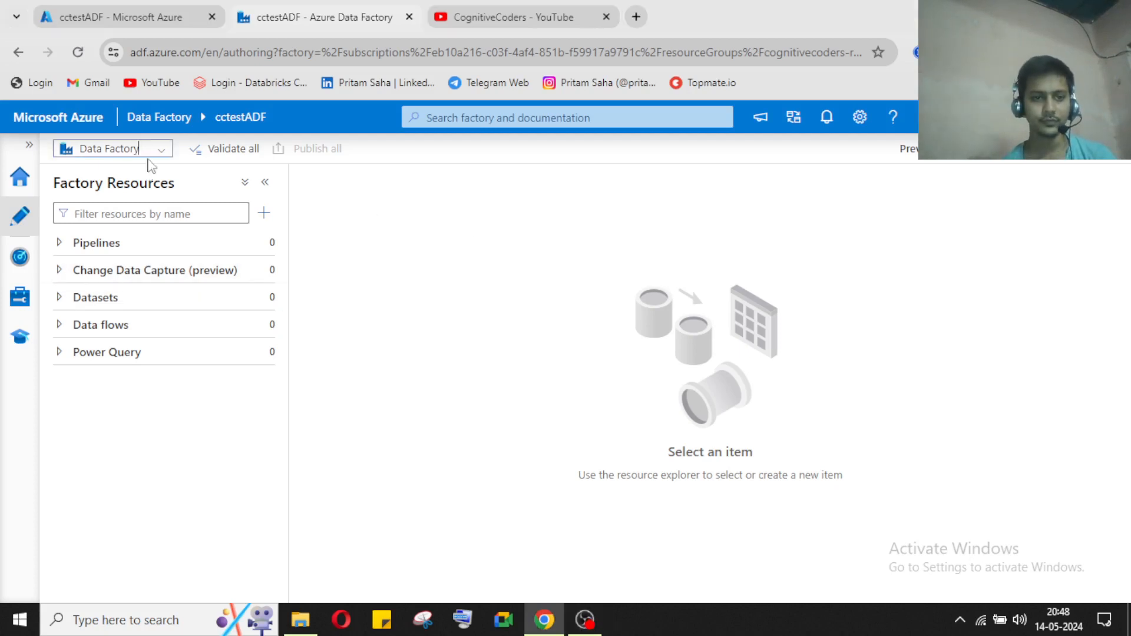
left_click(157, 154)
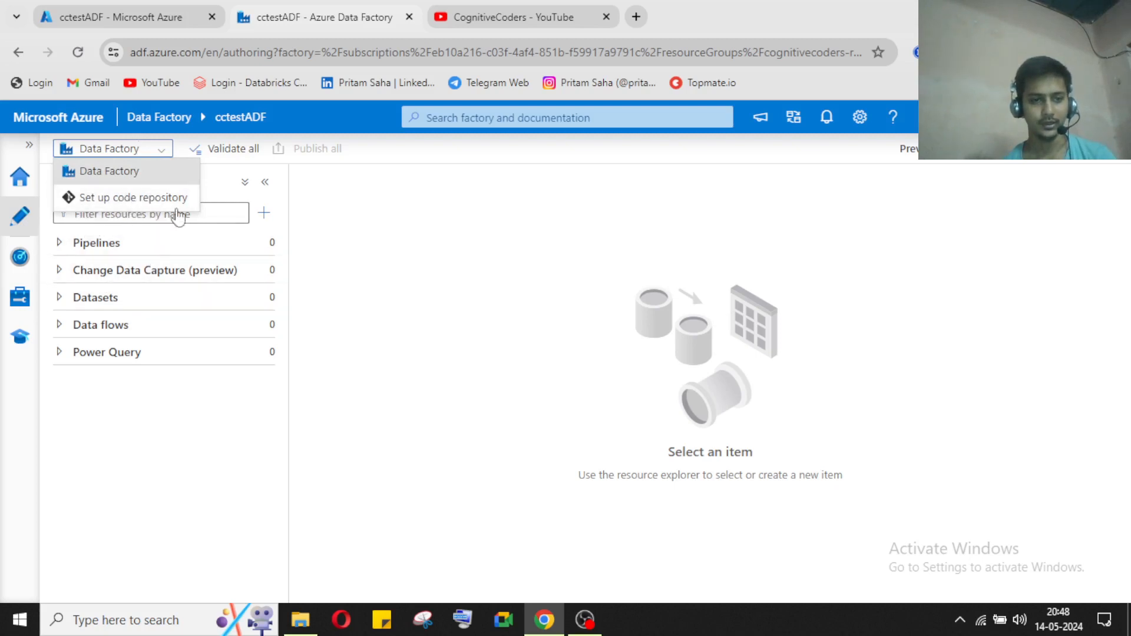
left_click(352, 234)
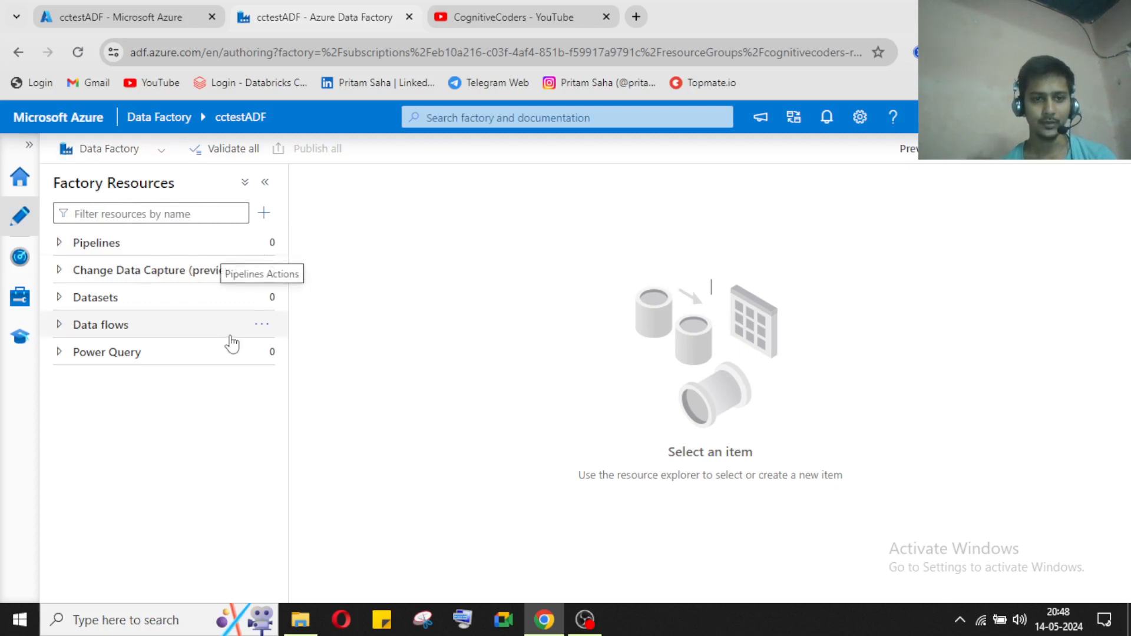
Step: Create a new pipeline named copydata_pipe and close its properties
left_click(262, 247)
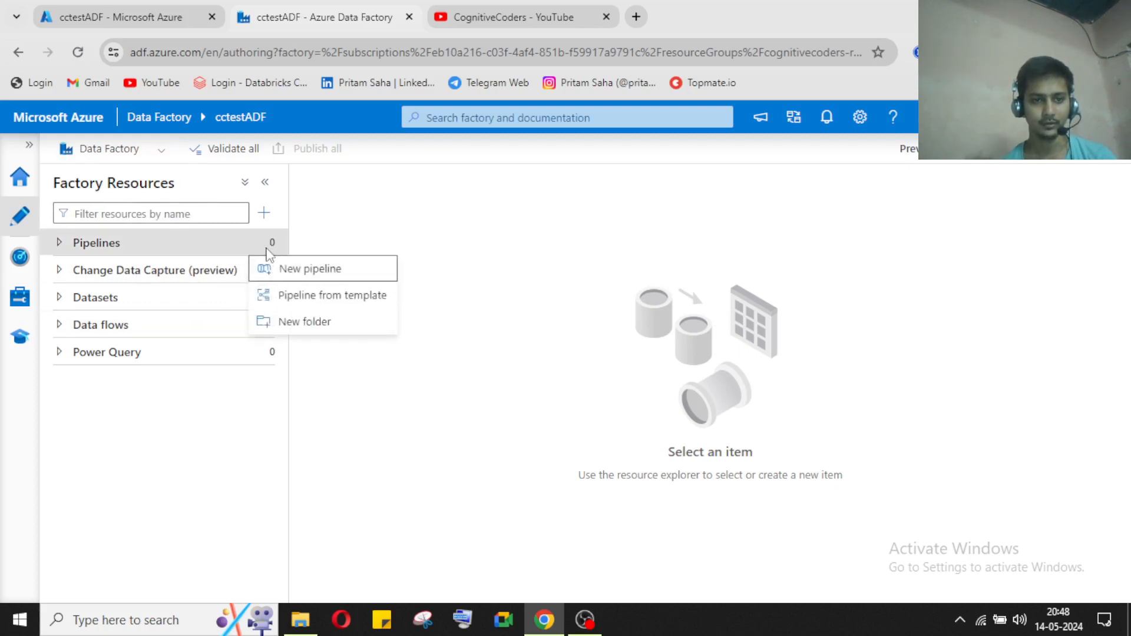
left_click(282, 268)
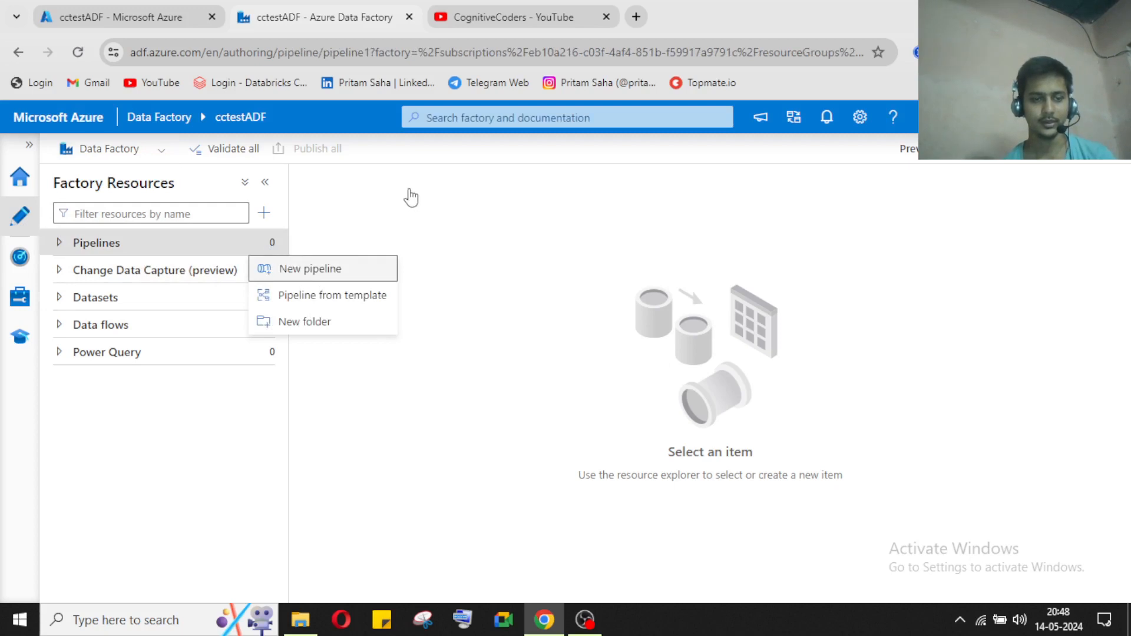
left_click(350, 268)
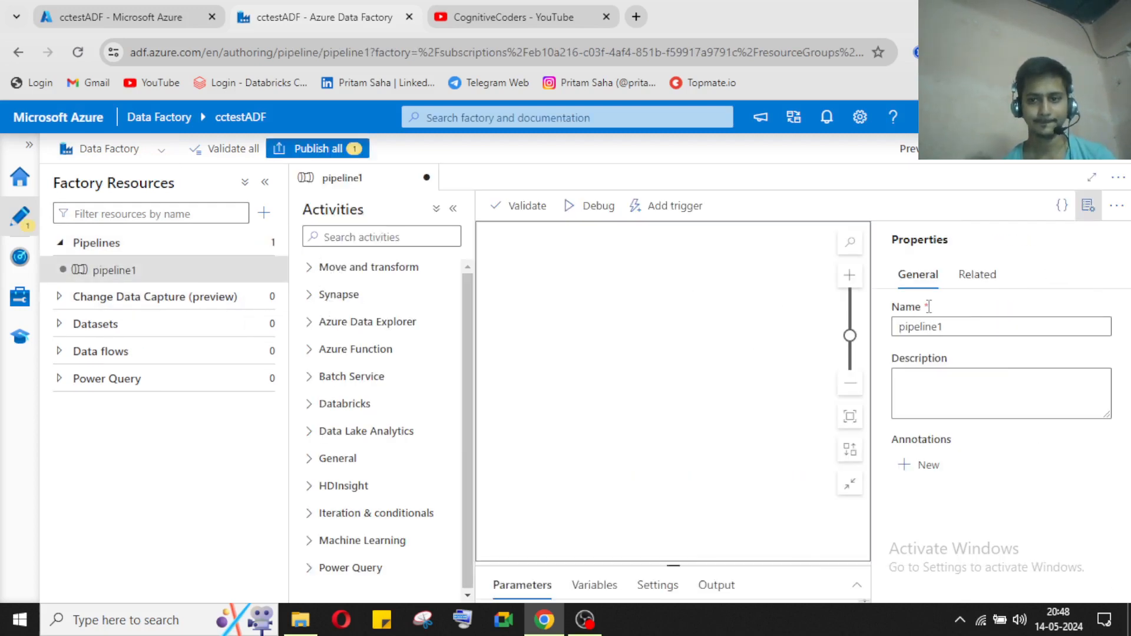
left_click_drag(950, 328, 896, 328)
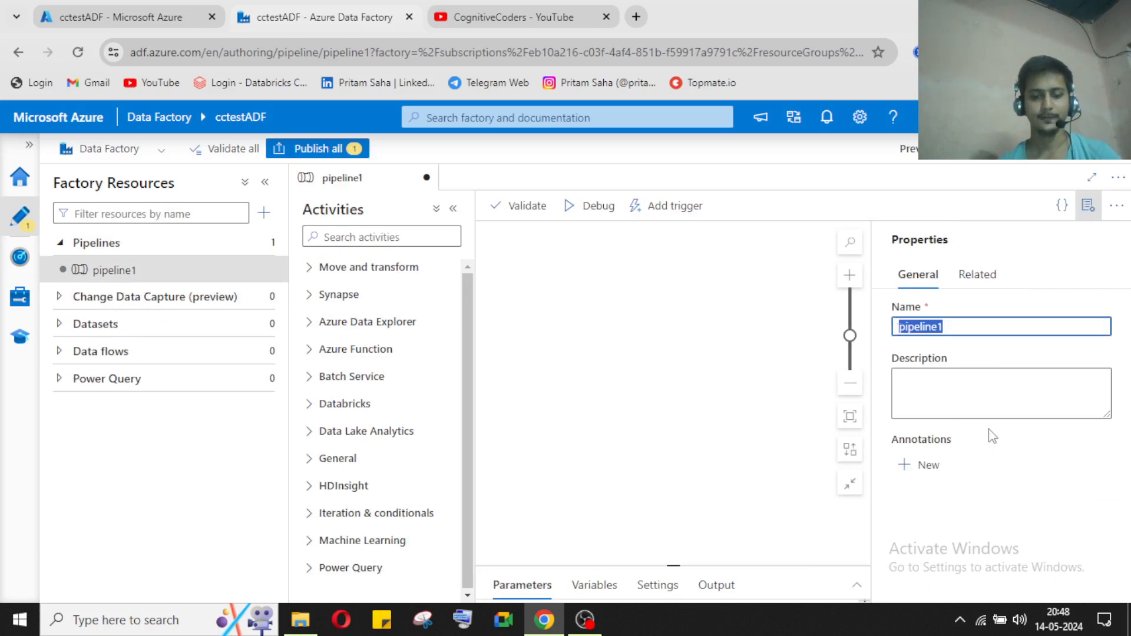
type("copydata")
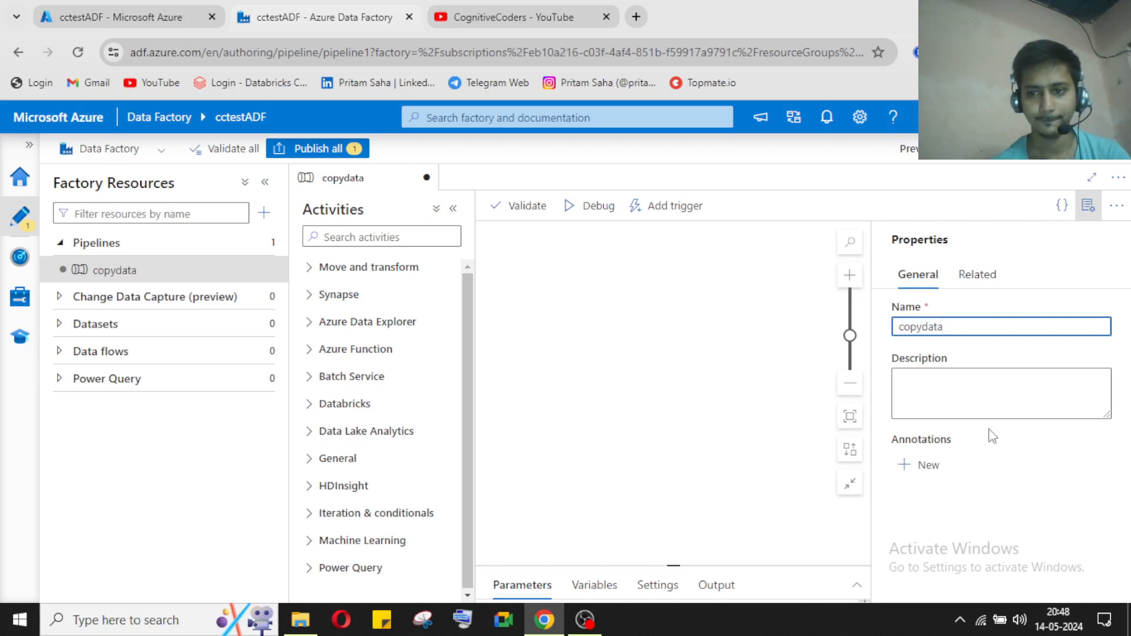
type("_pi")
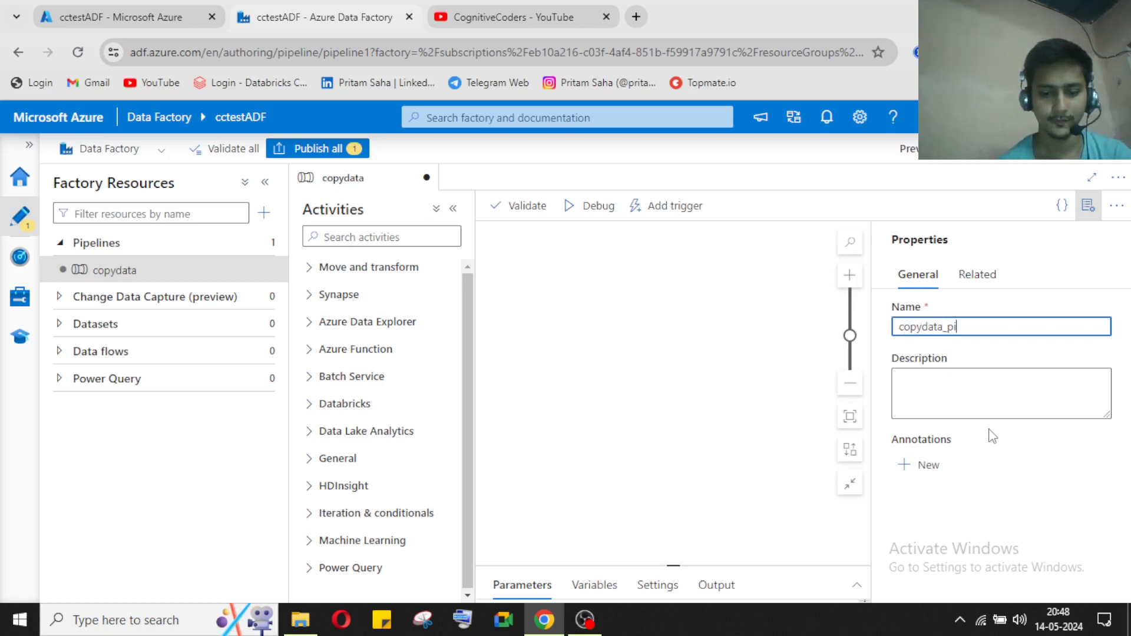
type("pe")
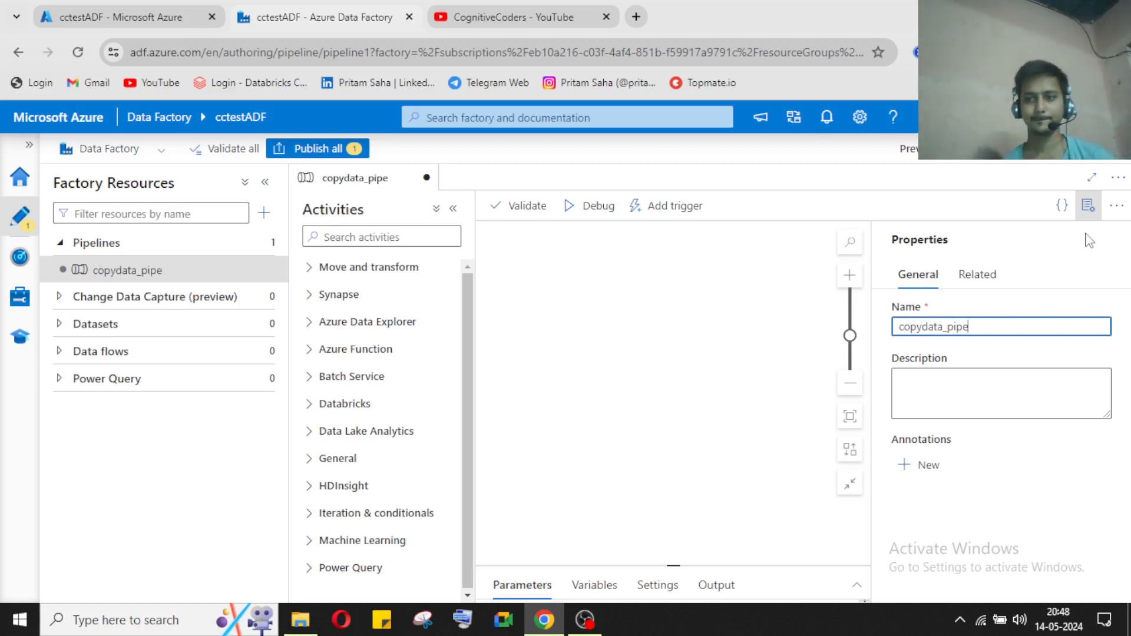
left_click(1089, 206)
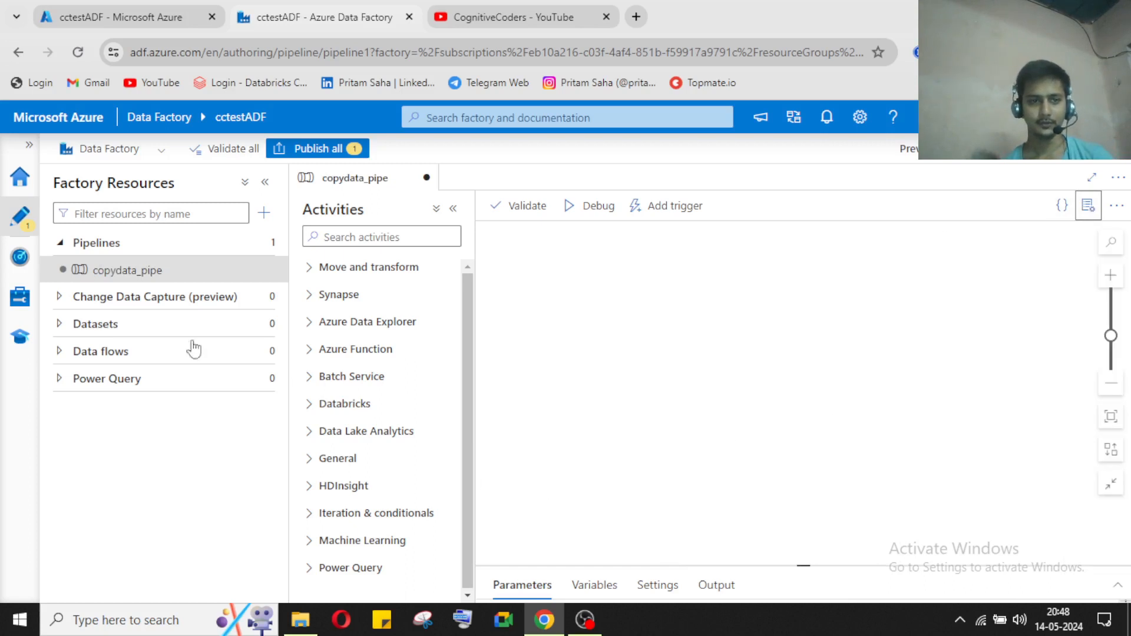
Step: Search the activities for copy and place a Copy data activity on the copydata_pipe canvas
left_click(365, 234)
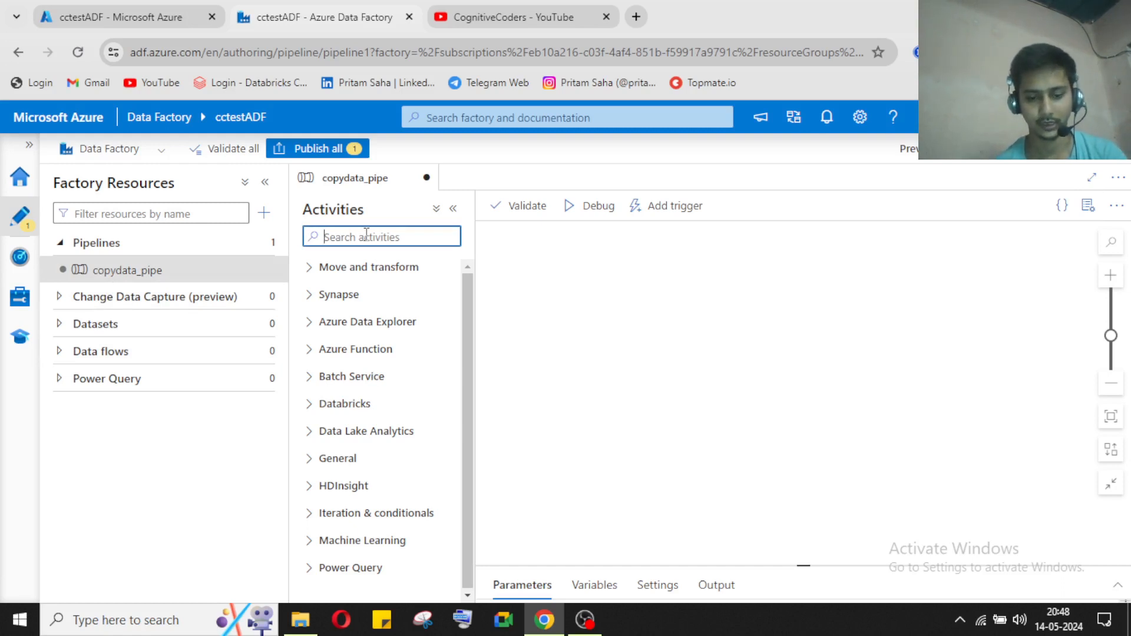
type("copy")
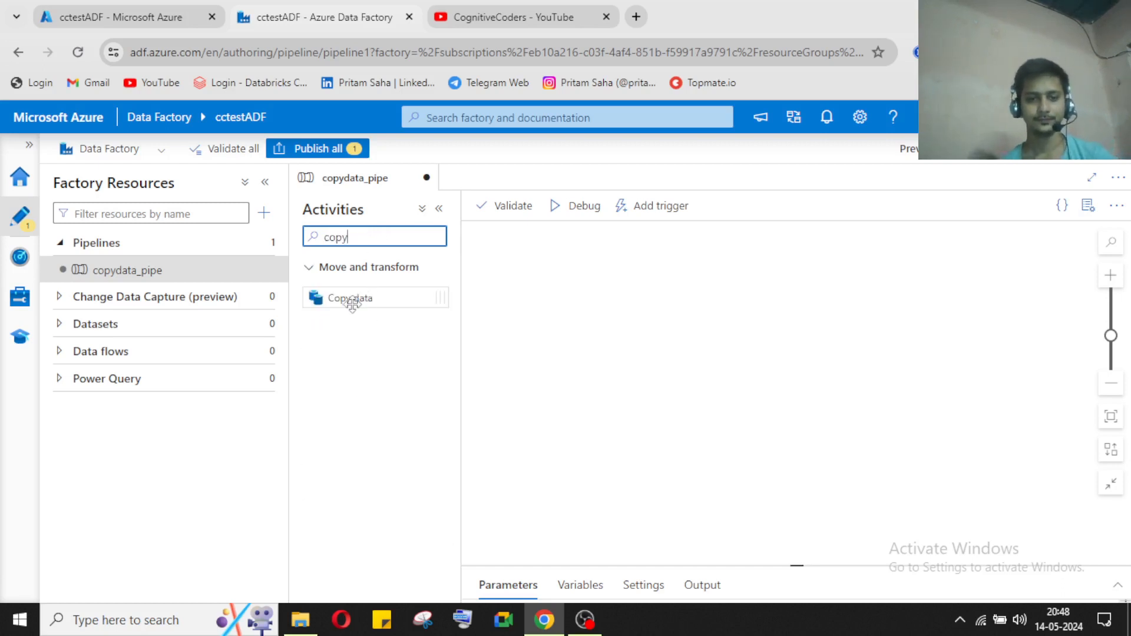
left_click_drag(349, 298, 731, 336)
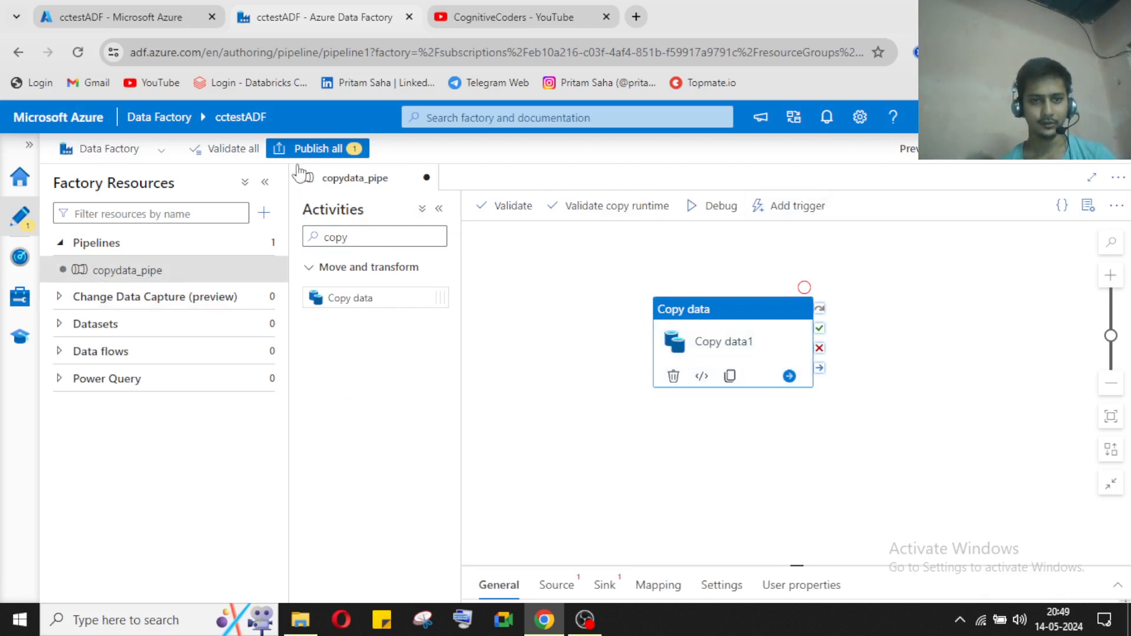
Step: Try to publish all changes, and review the factory validation output and the authoring mode choices
left_click(310, 151)
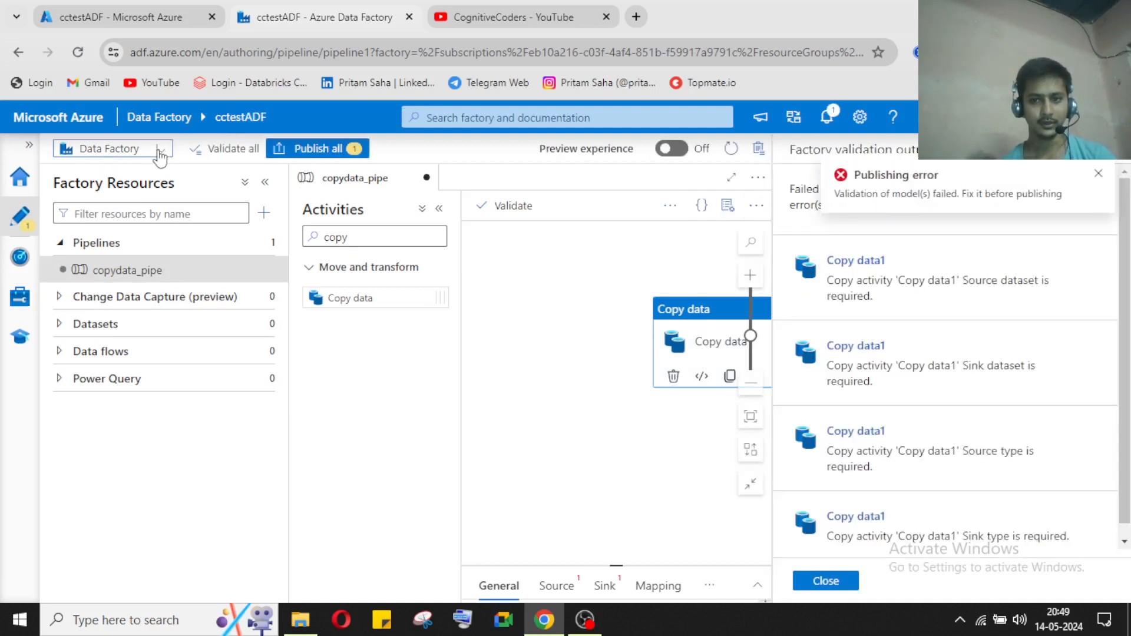
left_click(160, 151)
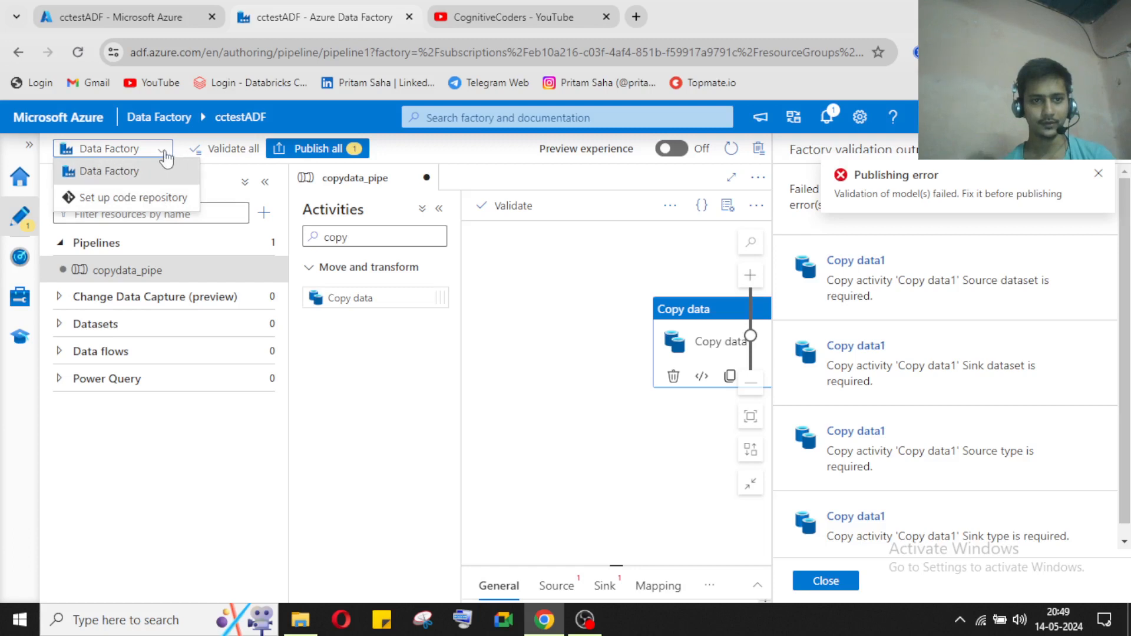
left_click(160, 155)
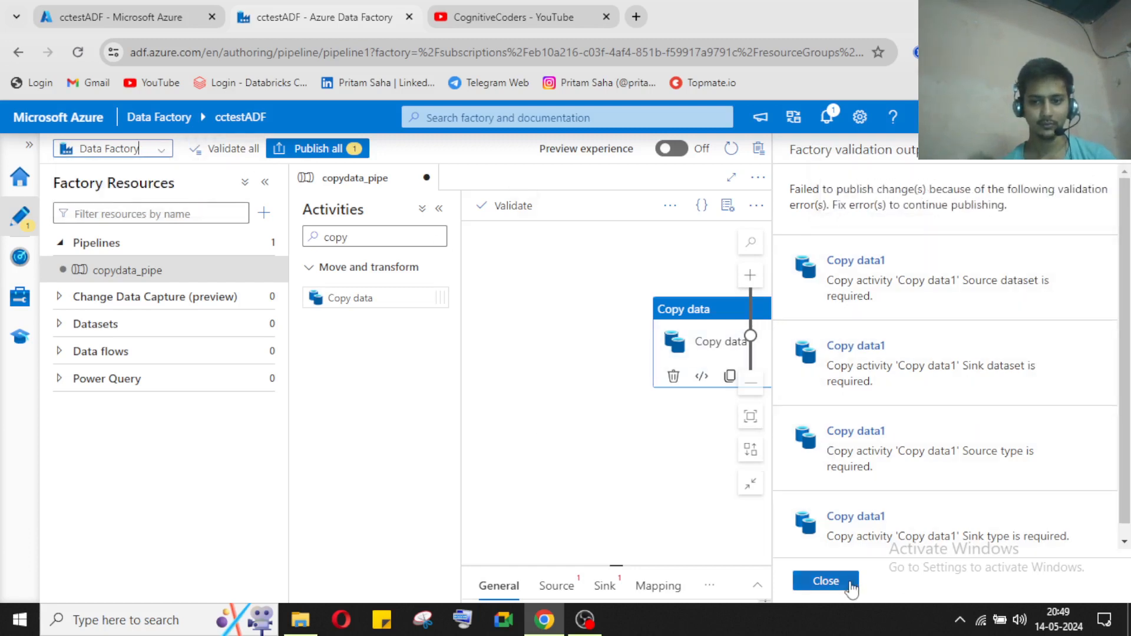
scroll(858, 363, "down", 1)
scroll(890, 450, "up", 1)
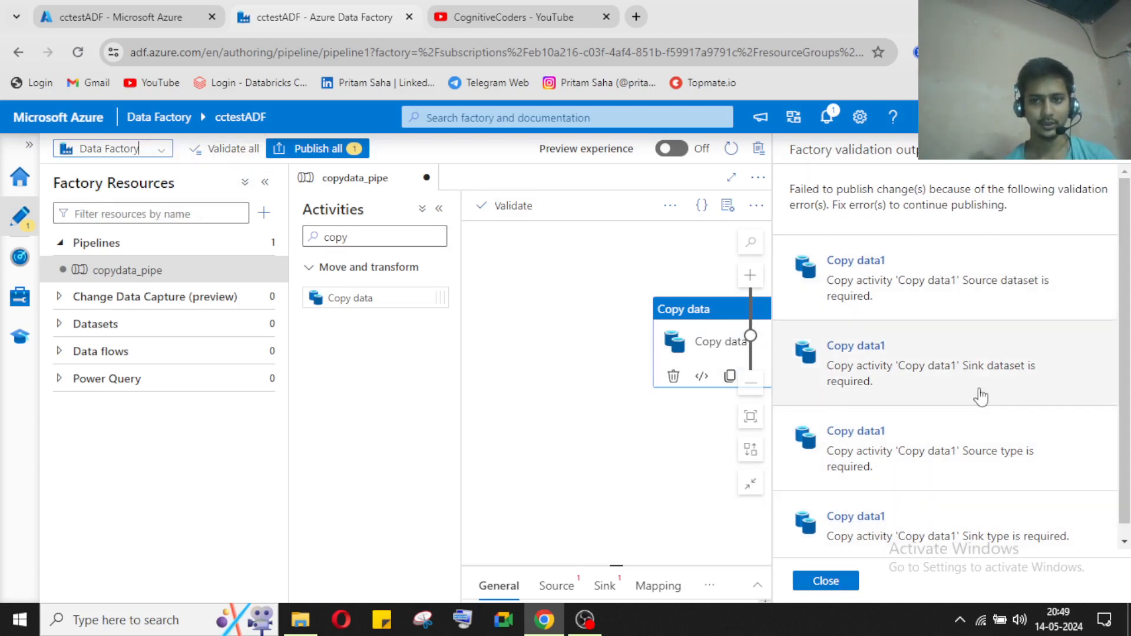
left_click(827, 581)
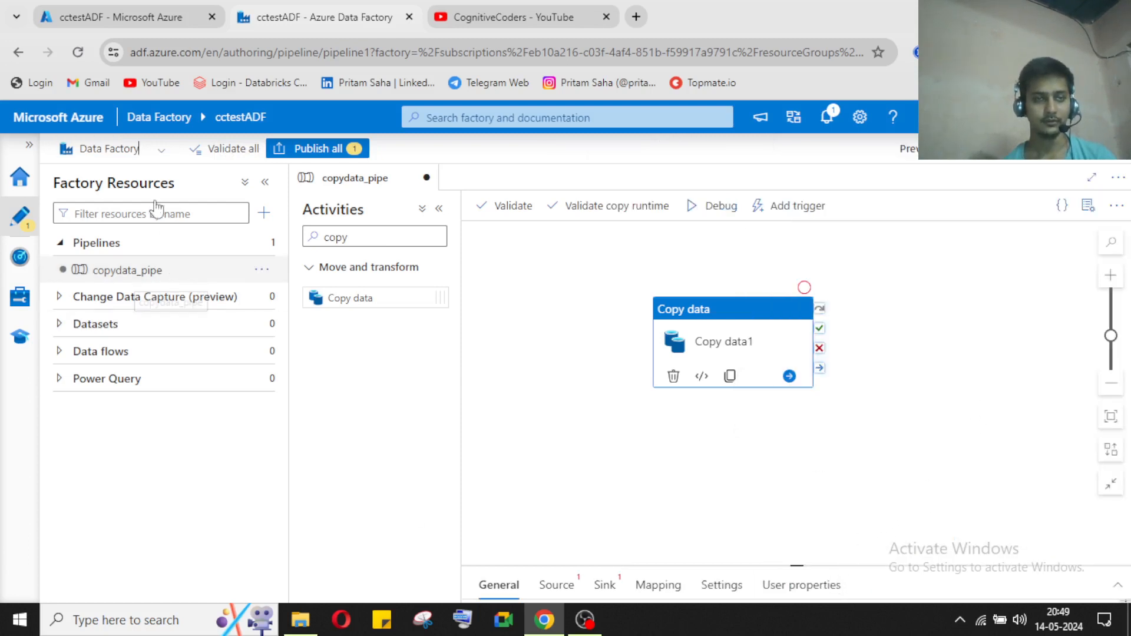
left_click(94, 149)
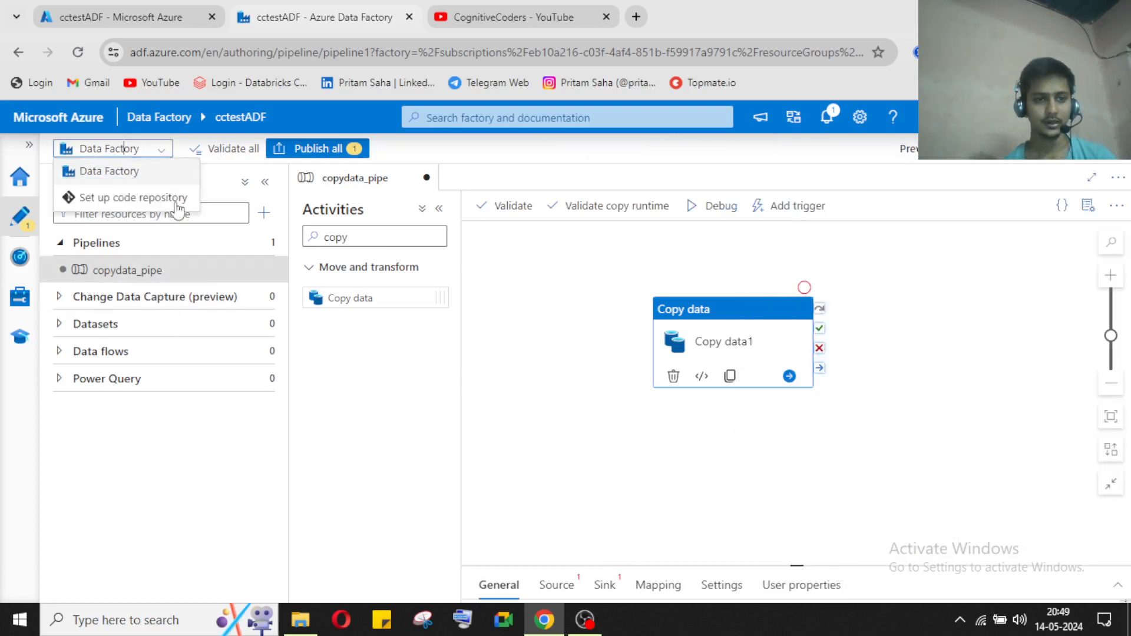
left_click(149, 152)
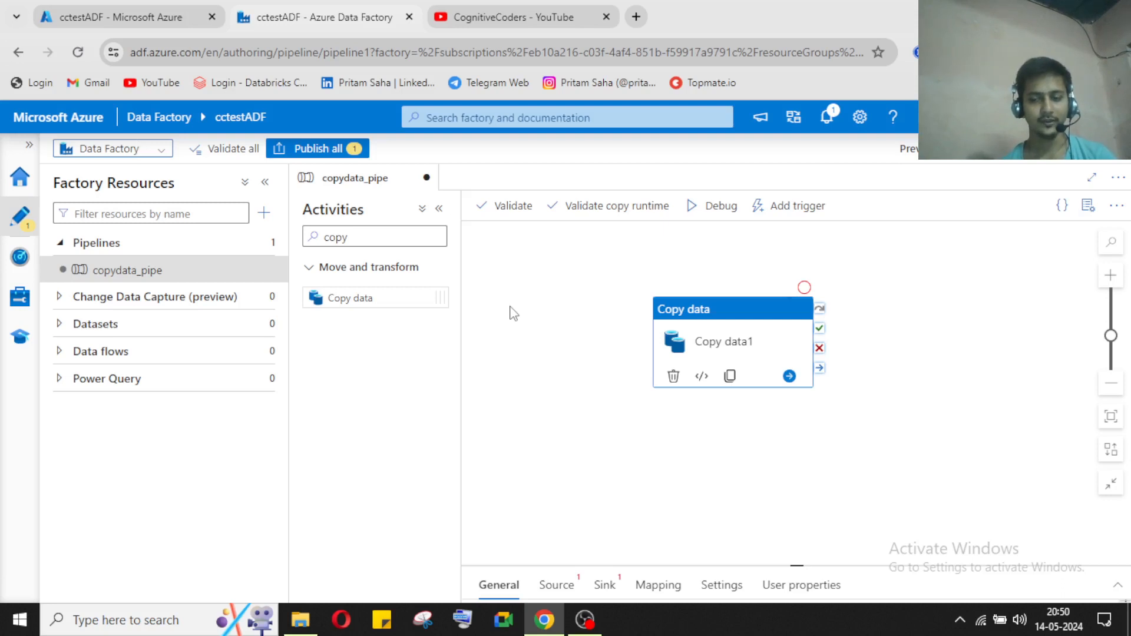
Step: Open Notepad, write the note "1. LinkService", and minimize it to return to the pipeline
left_click(18, 629)
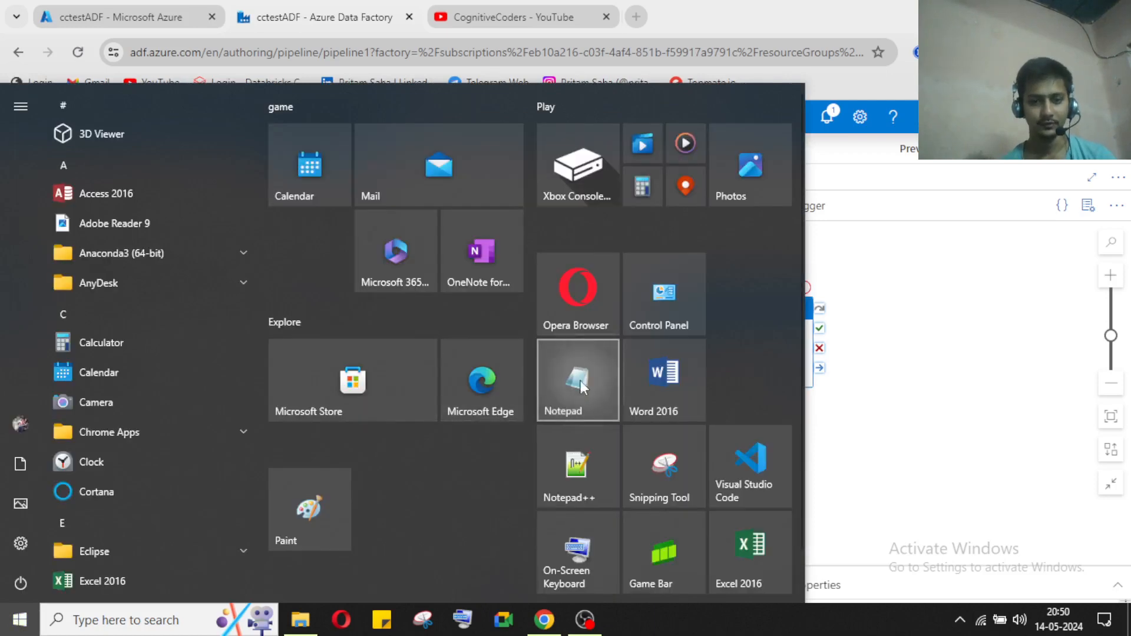
left_click(583, 377)
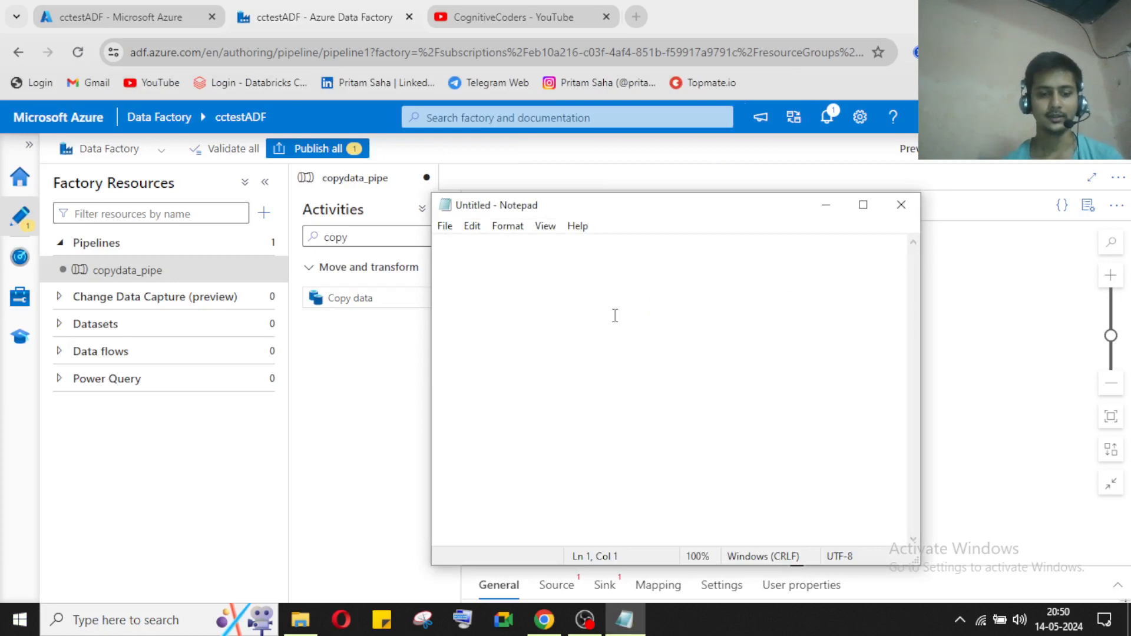
type("1. LinkService")
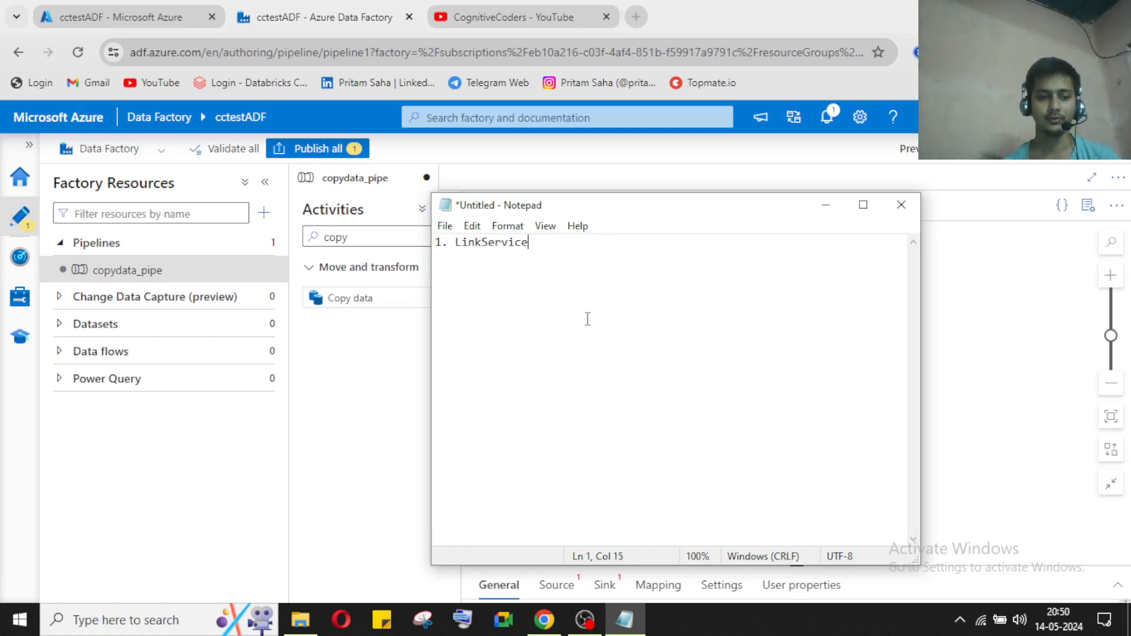
left_click_drag(548, 252, 456, 248)
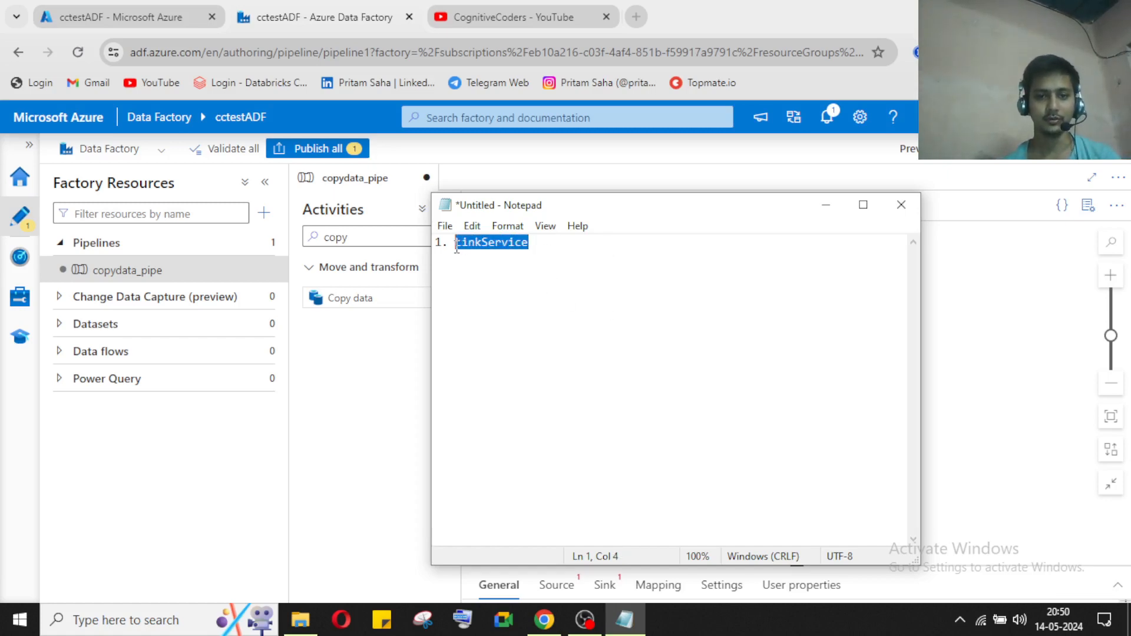
left_click(826, 205)
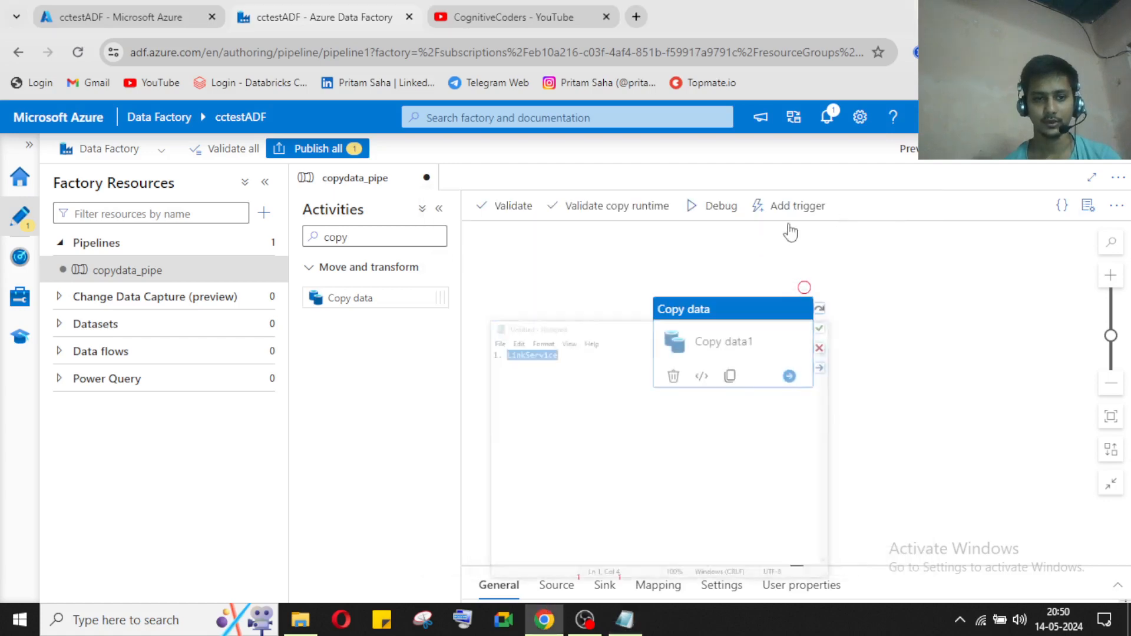
Step: Go to the factory's linked services and start creating a new linked service
left_click(20, 300)
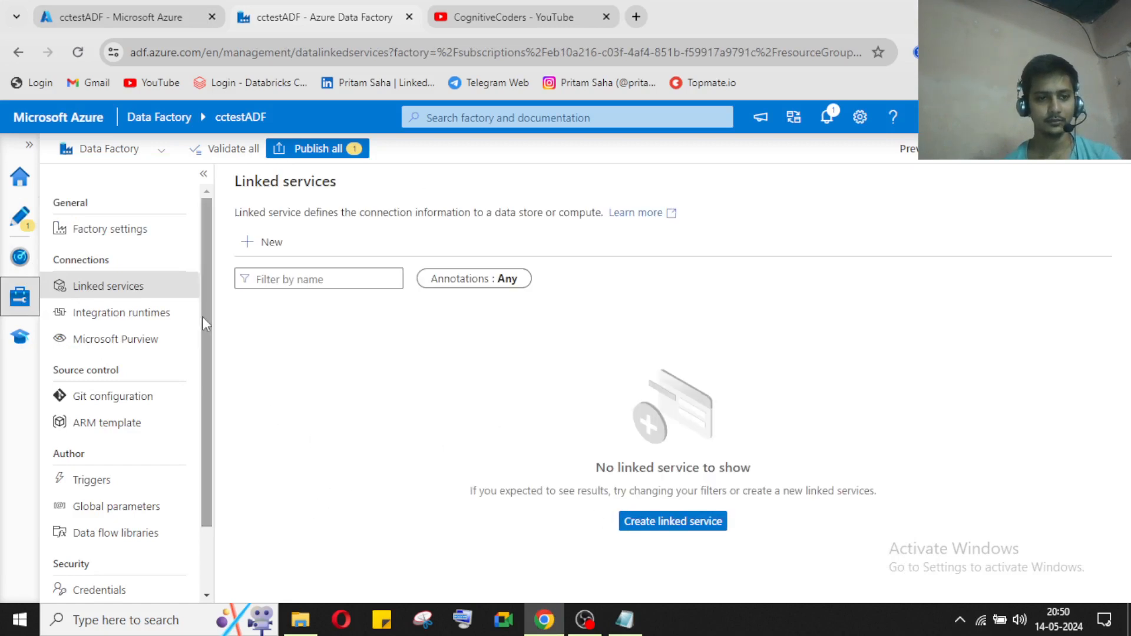
left_click(89, 293)
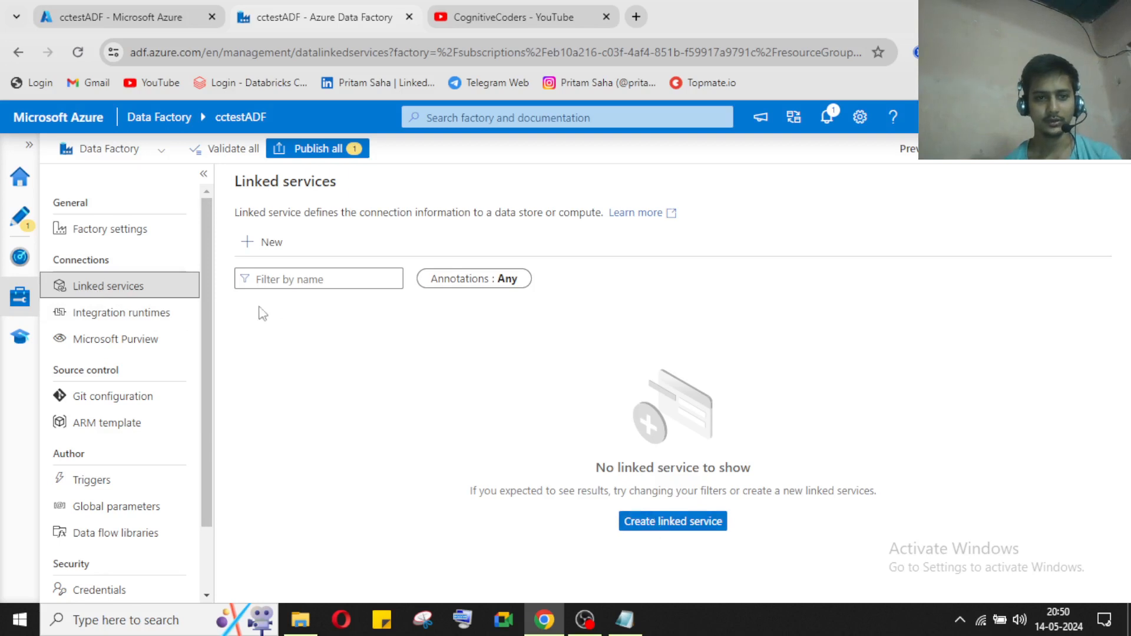
left_click(644, 523)
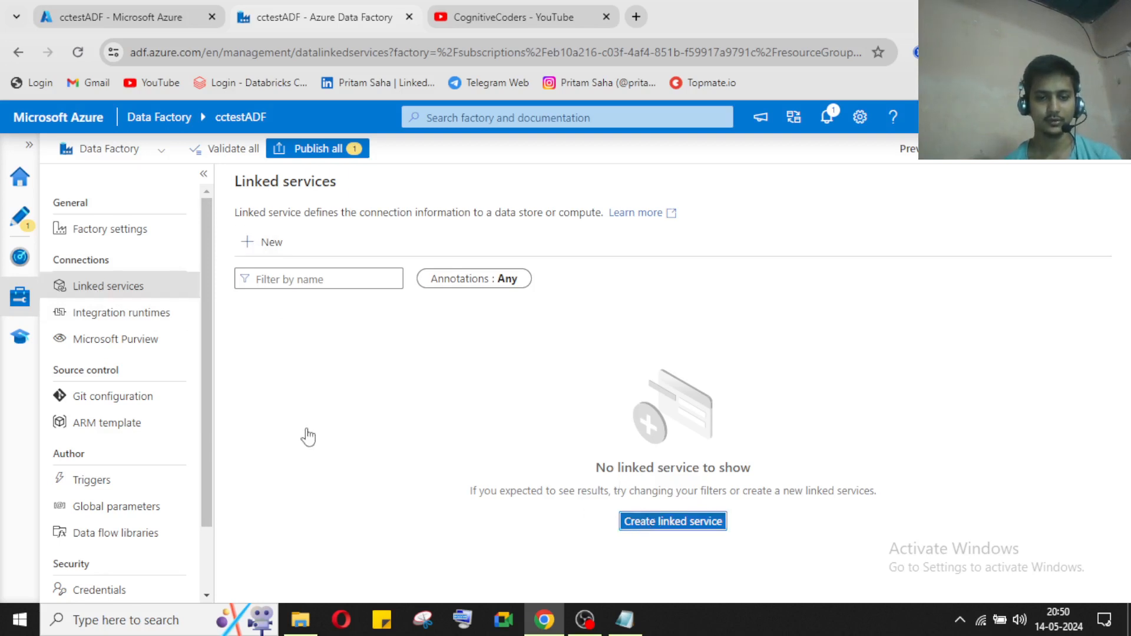
Step: Browse the data store types and choose Azure Data Lake Storage Gen2 for the new linked service
scroll(812, 485, "down", 5)
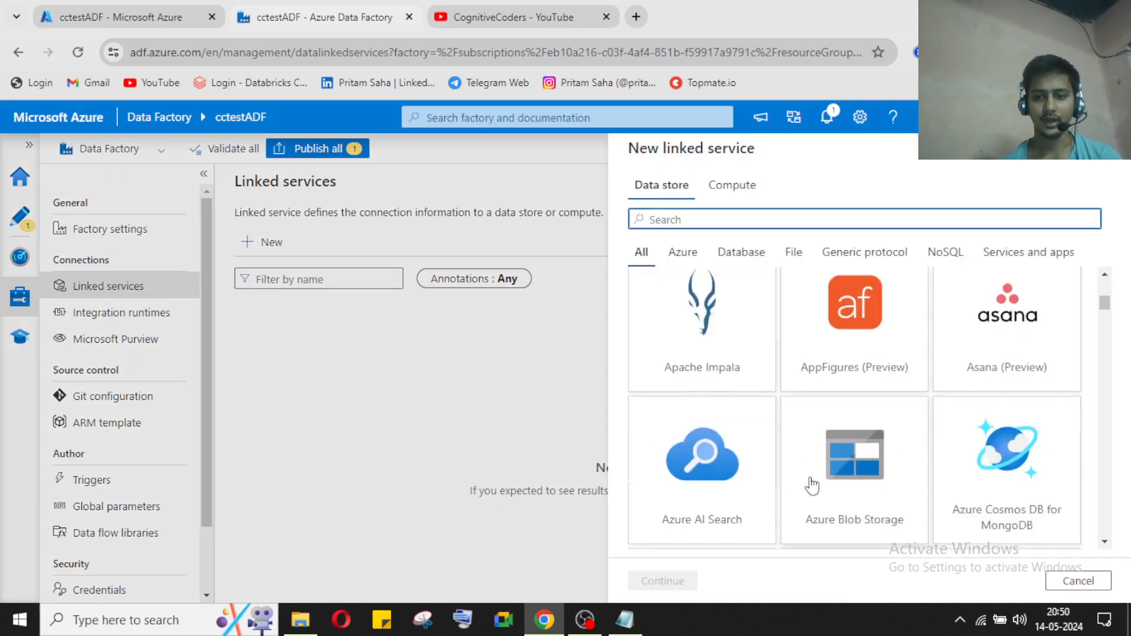
scroll(812, 485, "down", 4)
scroll(812, 484, "down", 3)
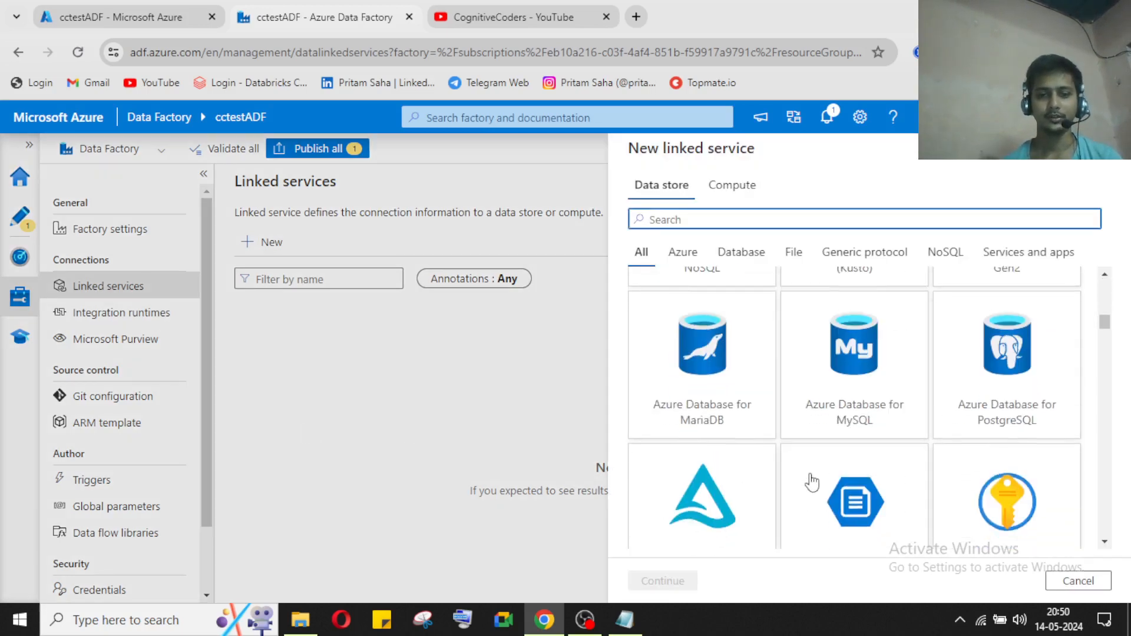
scroll(812, 483, "down", 4)
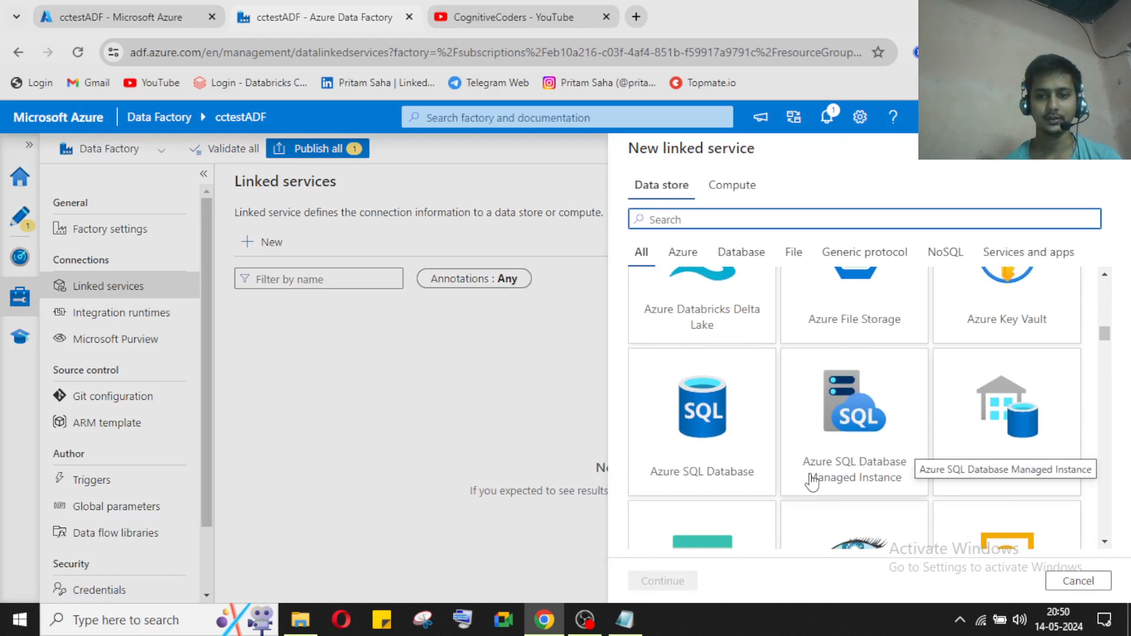
scroll(812, 483, "down", 2)
scroll(812, 480, "up", 3)
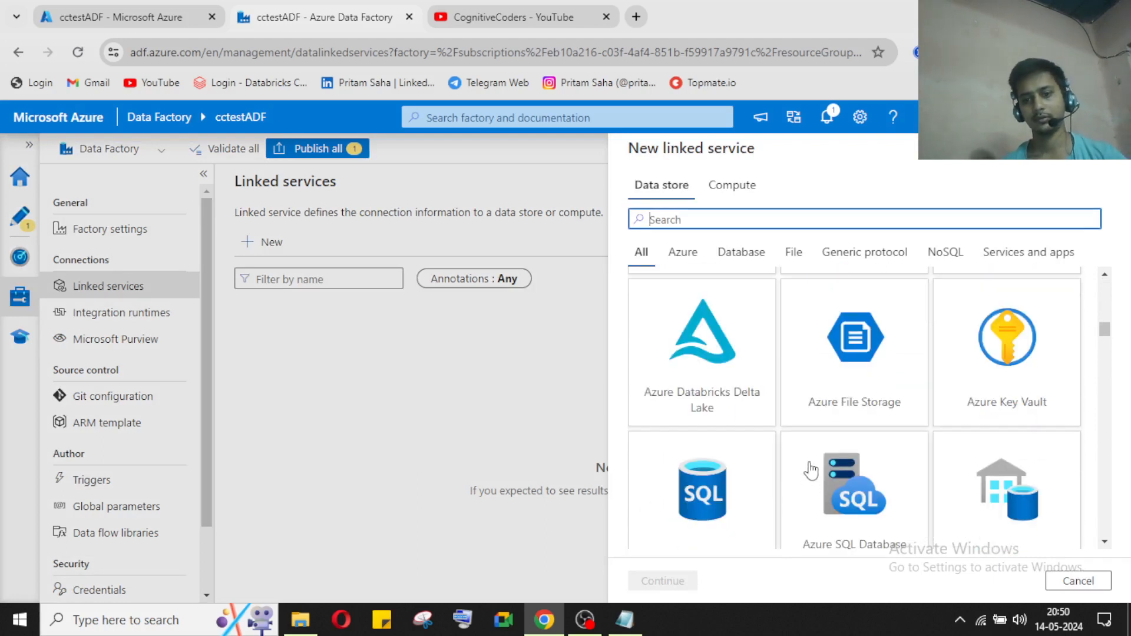
scroll(811, 470, "down", 5)
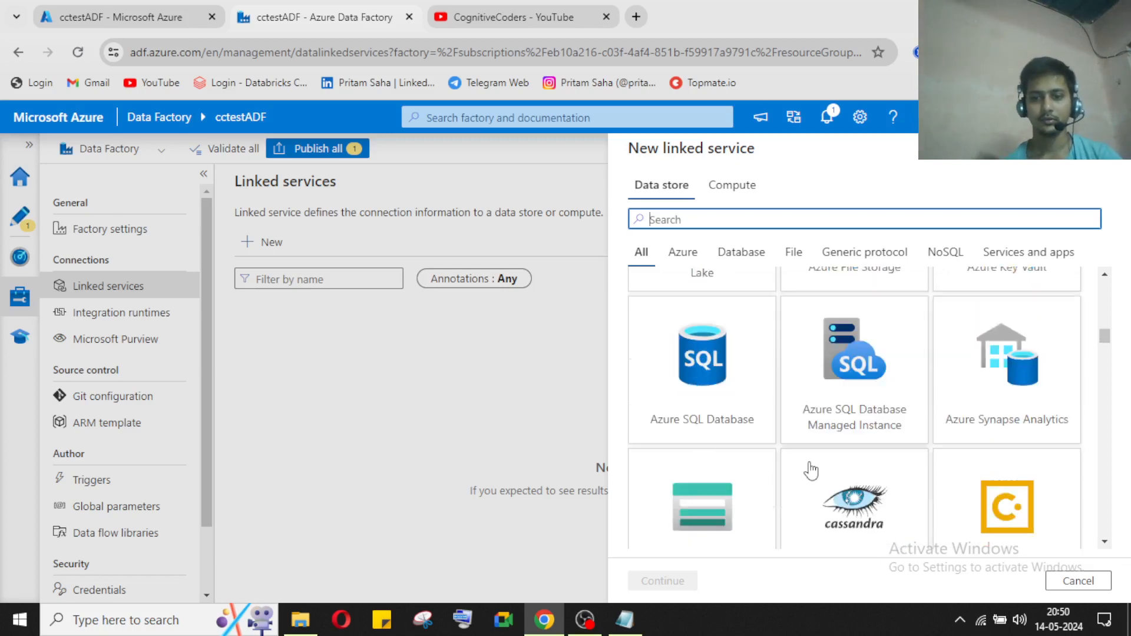
scroll(811, 471, "down", 2)
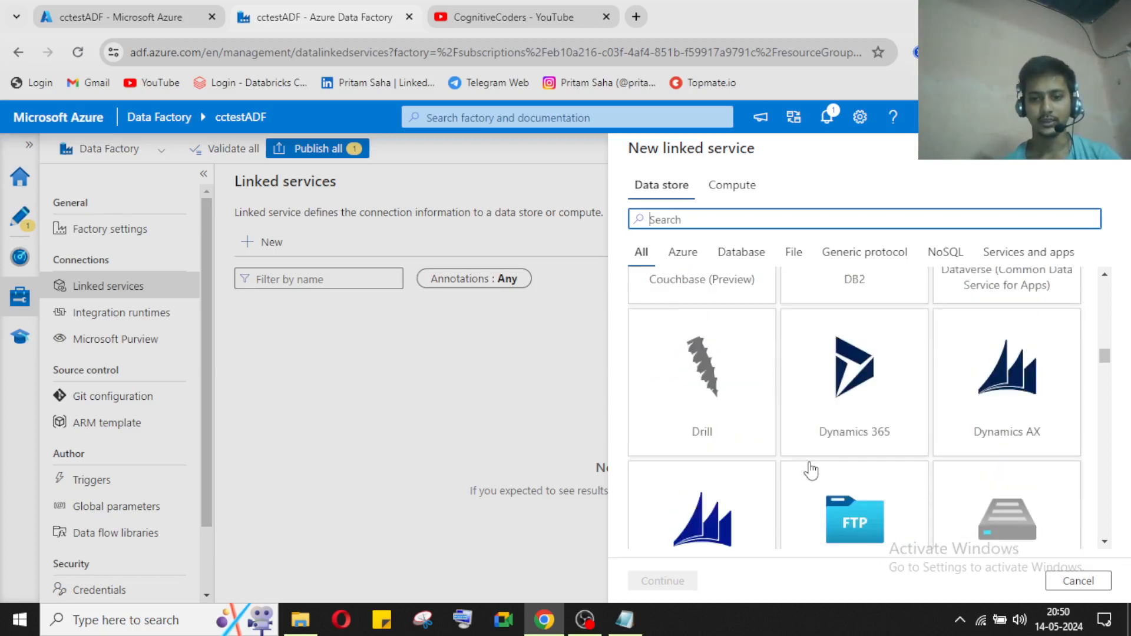
scroll(811, 470, "up", 7)
scroll(811, 470, "up", 6)
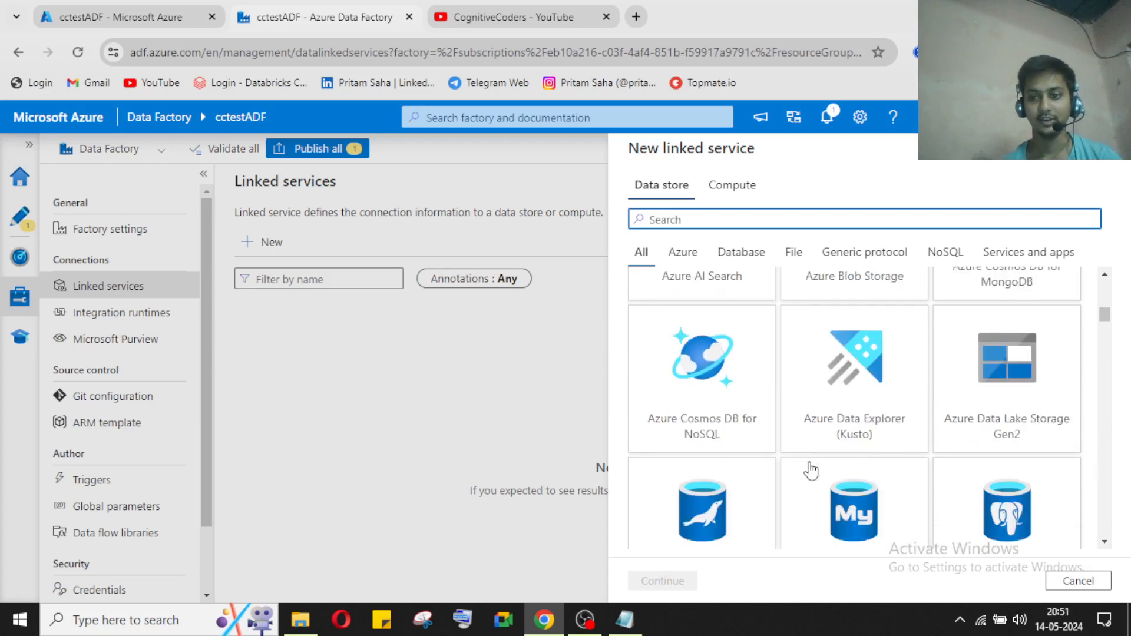
left_click(1016, 399)
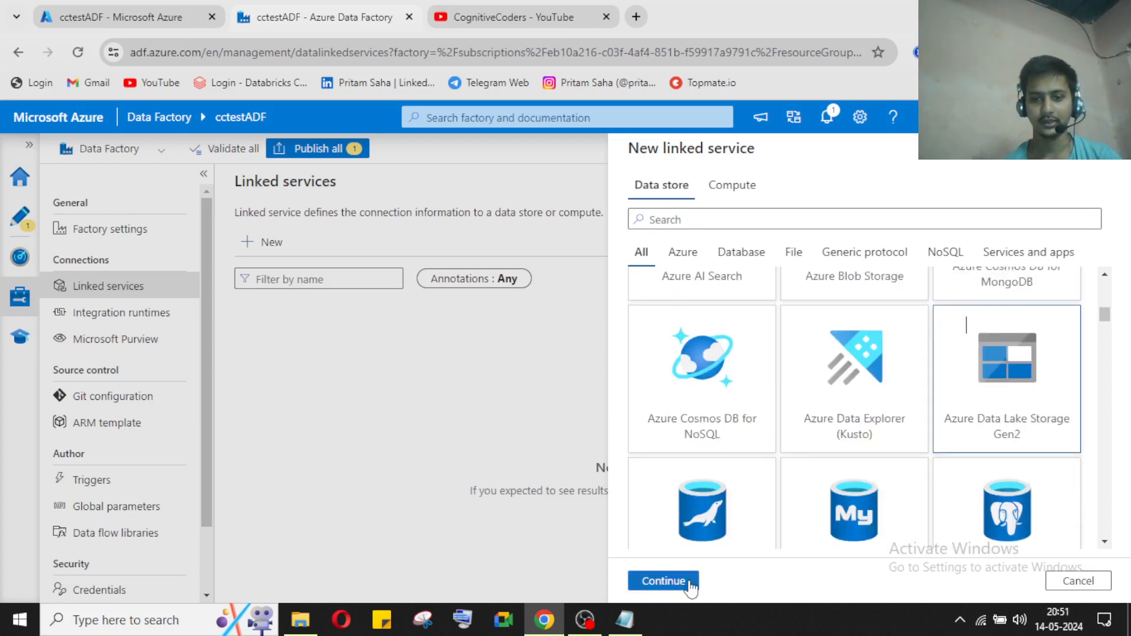
left_click(663, 581)
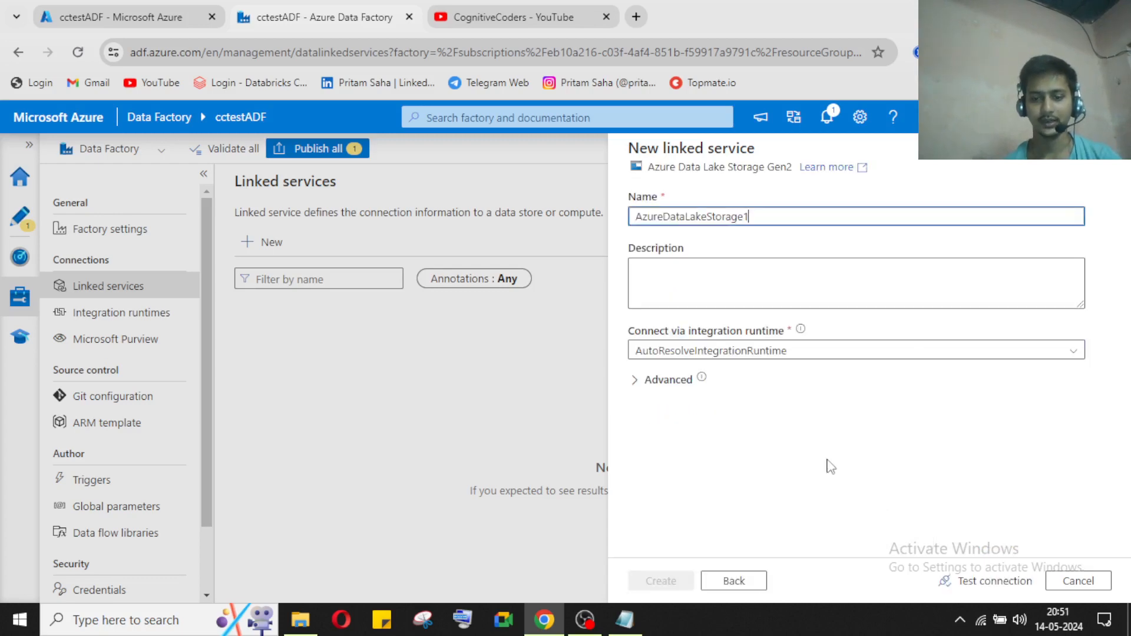
Step: Name the new linked service cctestdl and look over its connection settings
double_click(778, 214)
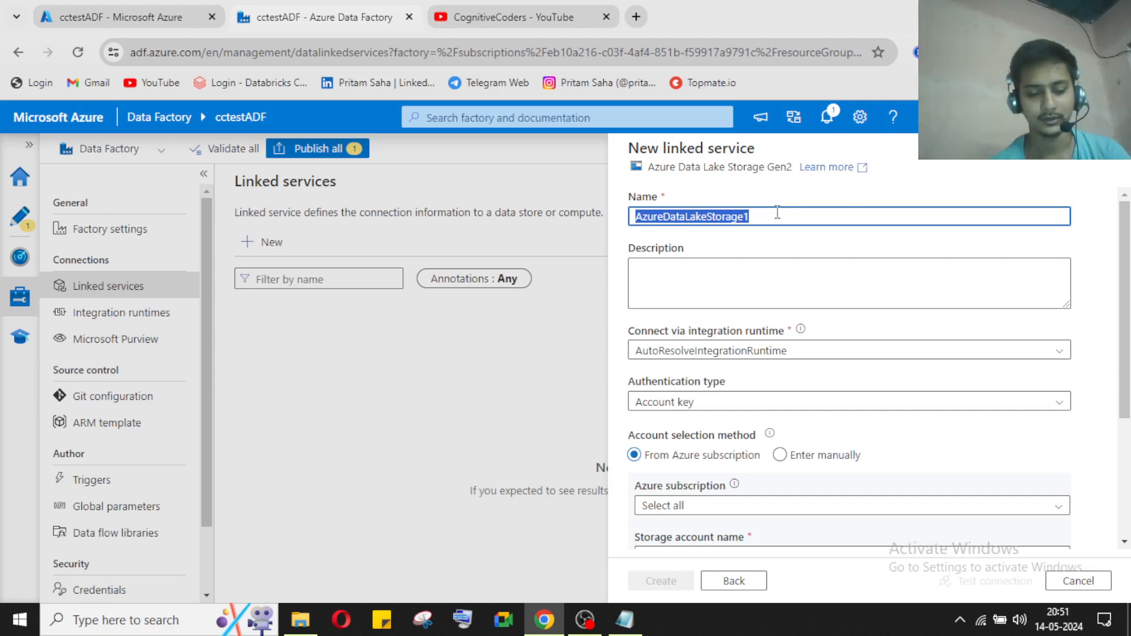
type("cctestdl")
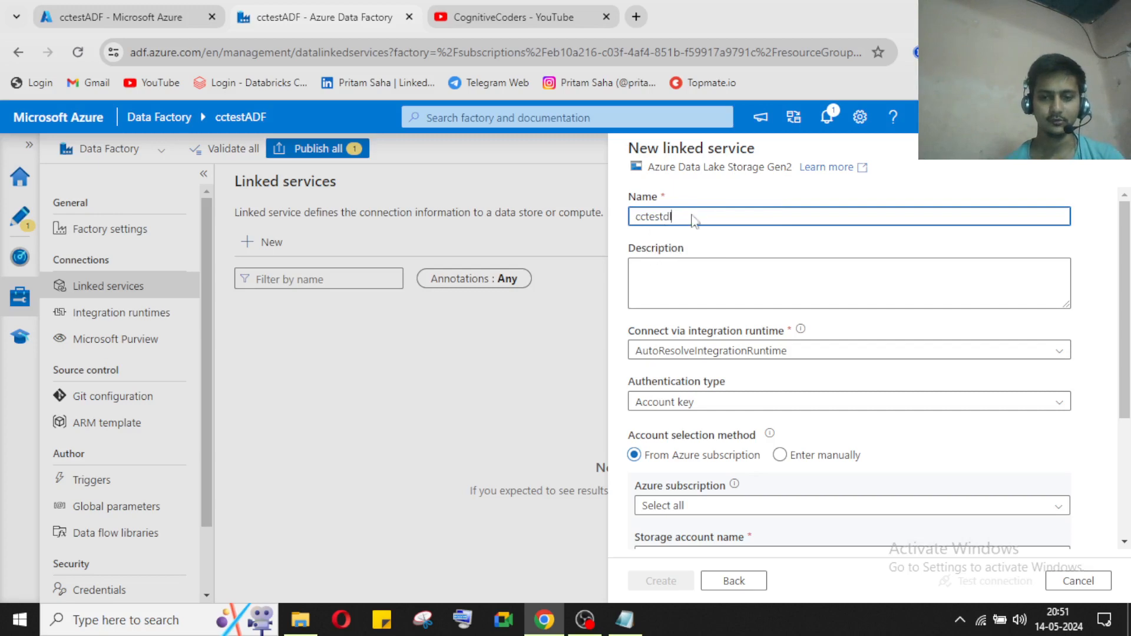
scroll(720, 409, "down", 3)
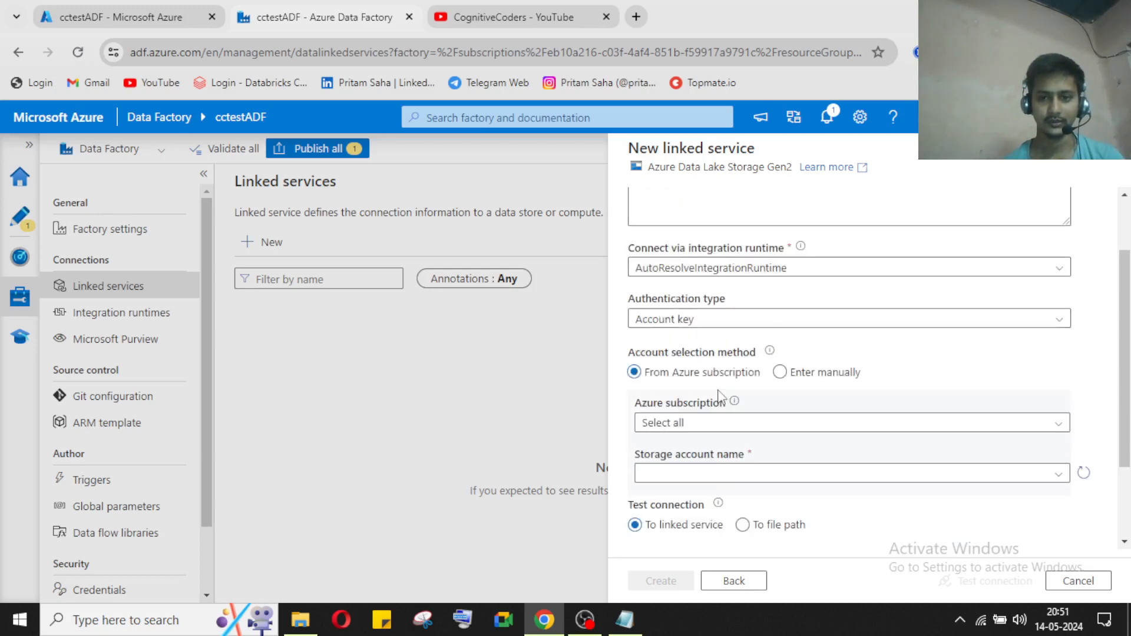
scroll(713, 339, "up", 3)
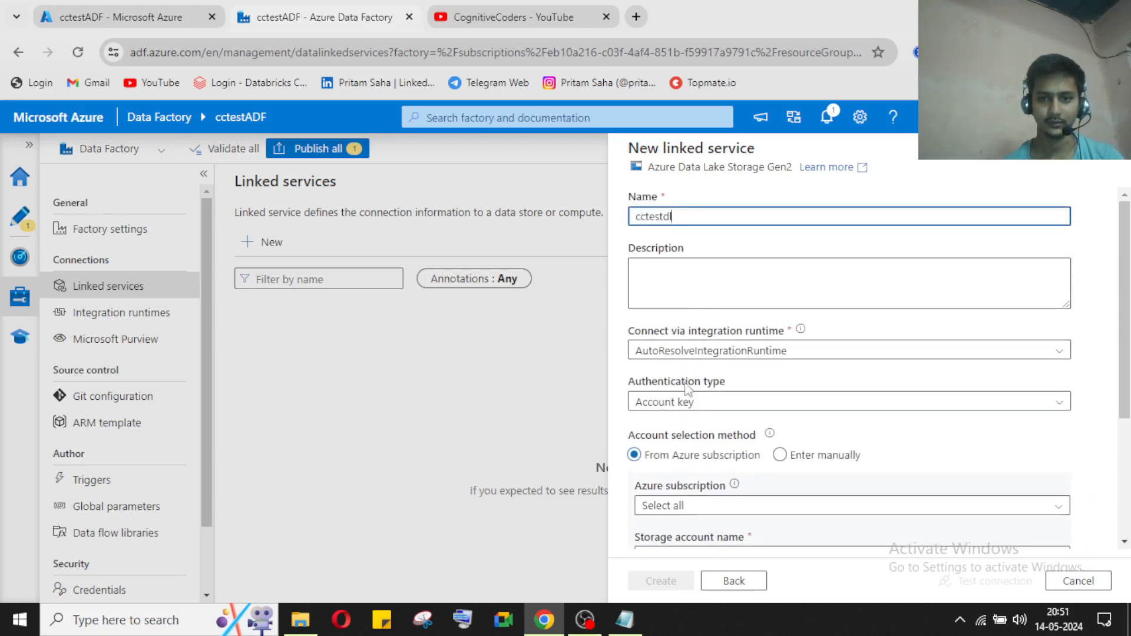
Step: Set the linked service's Azure subscription to Free Trial and its storage account to cctestdl
scroll(689, 389, "down", 2)
scroll(737, 413, "down", 2)
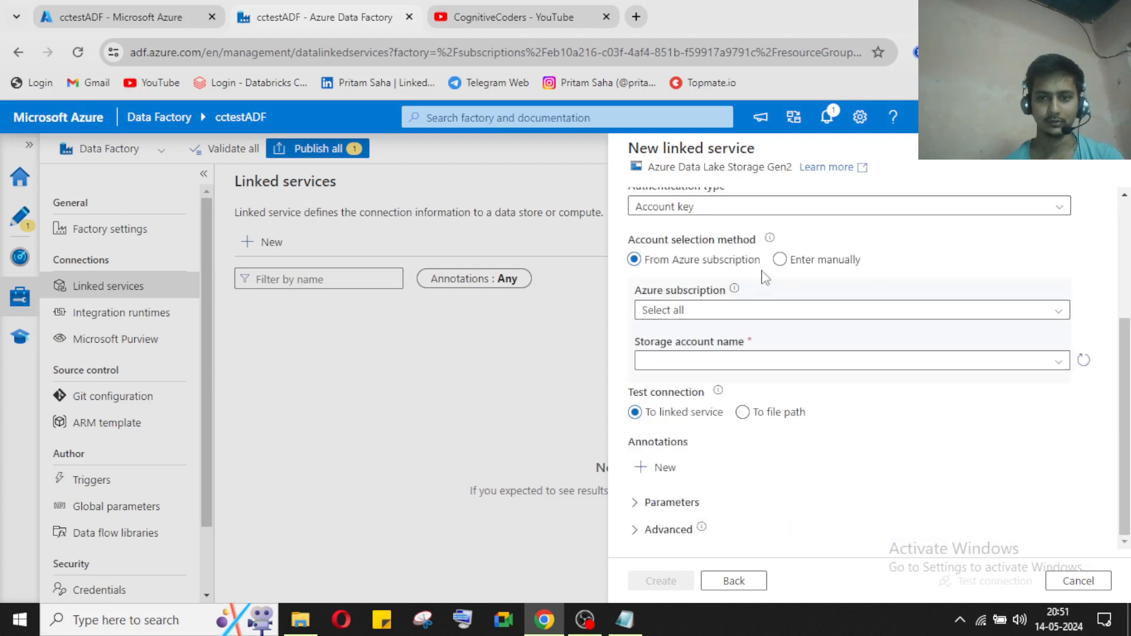
left_click(722, 314)
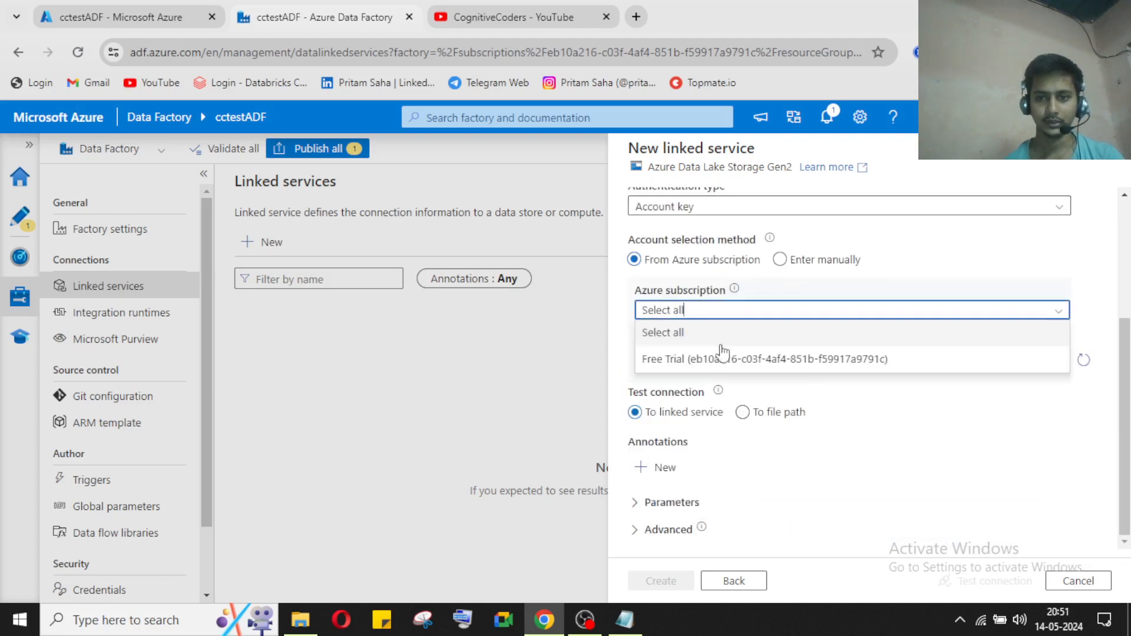
left_click(766, 361)
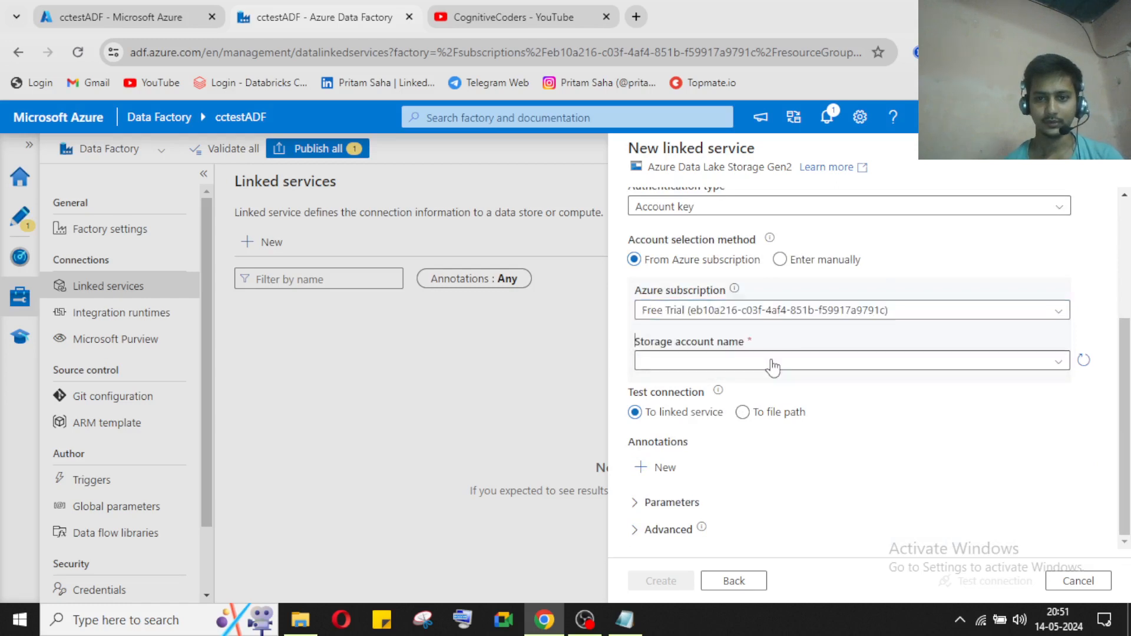
left_click(772, 362)
left_click(710, 389)
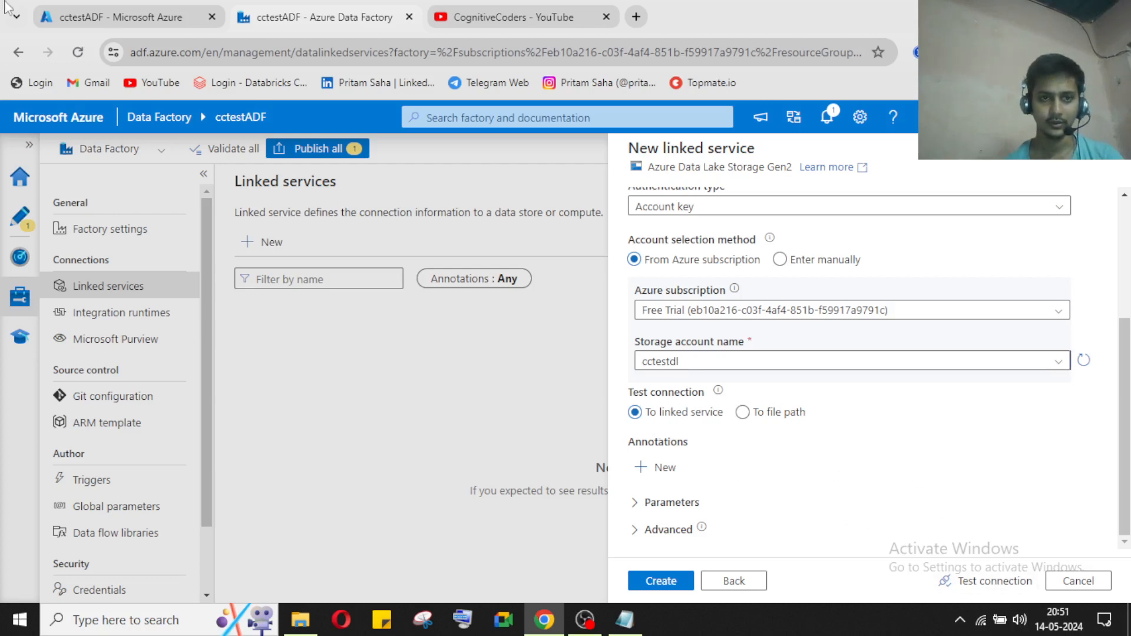
Step: Switch to the Azure portal and open the cctestdl storage account from the recent resources on the home page
left_click(126, 26)
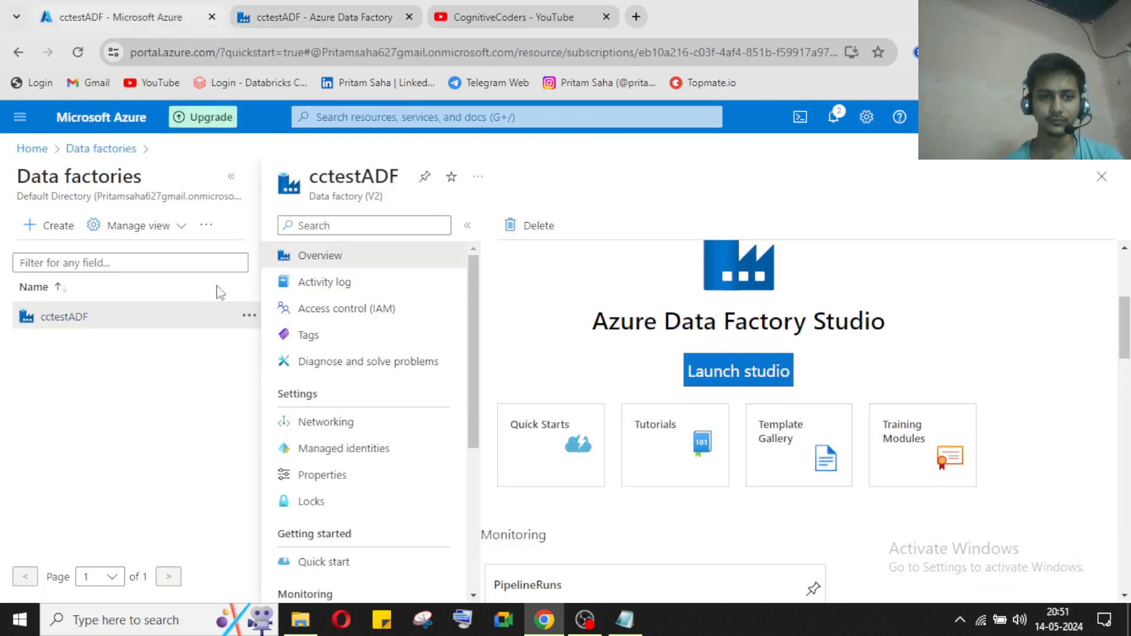
left_click(32, 149)
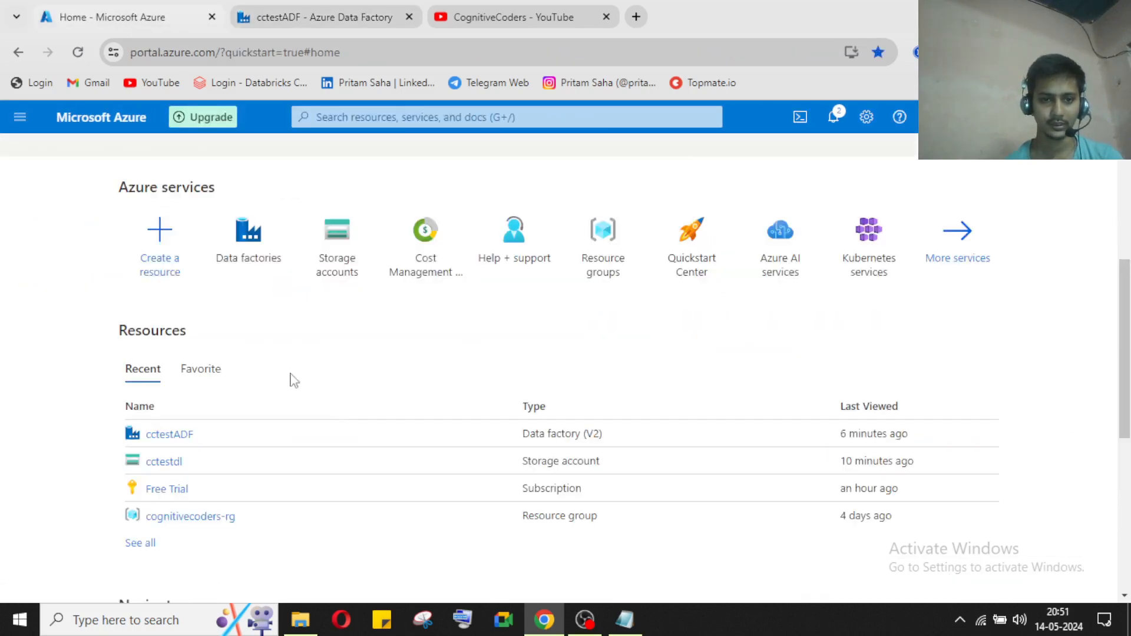
left_click(165, 462)
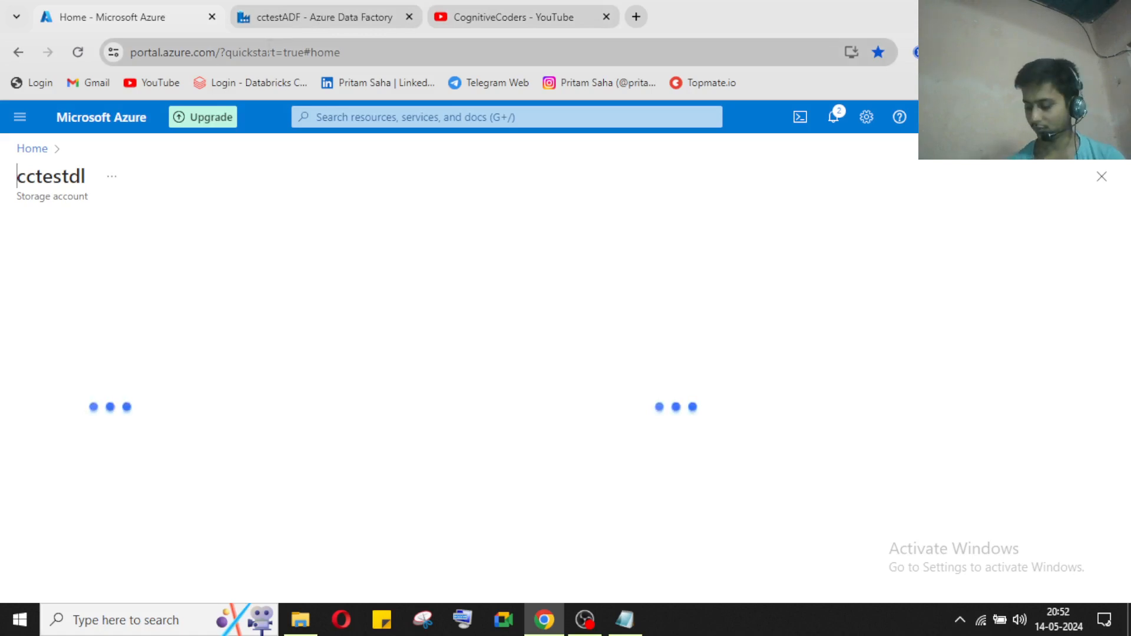
Step: Back in the data factory, keep the connection test set to the linked service, test the connection, and create the linked service
left_click(340, 14)
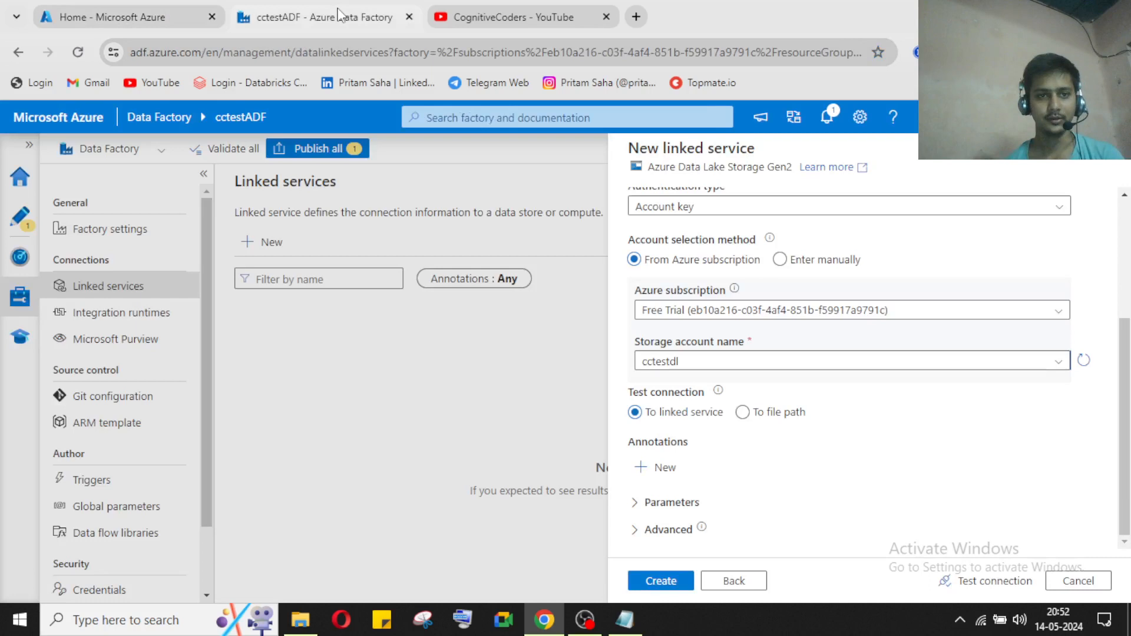
left_click(743, 412)
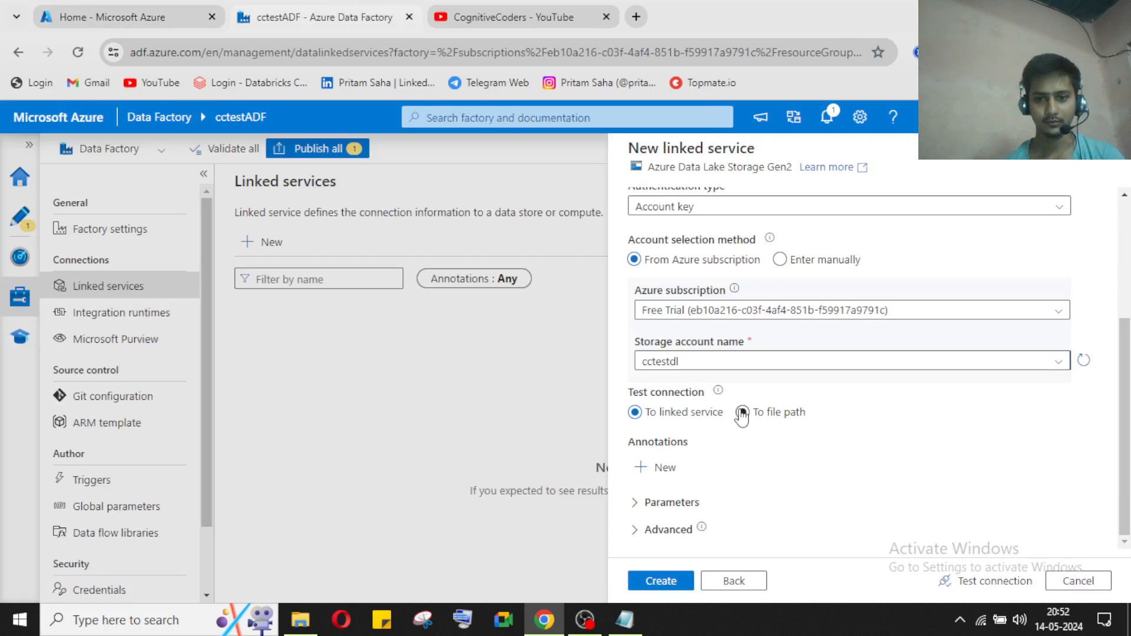
left_click(646, 413)
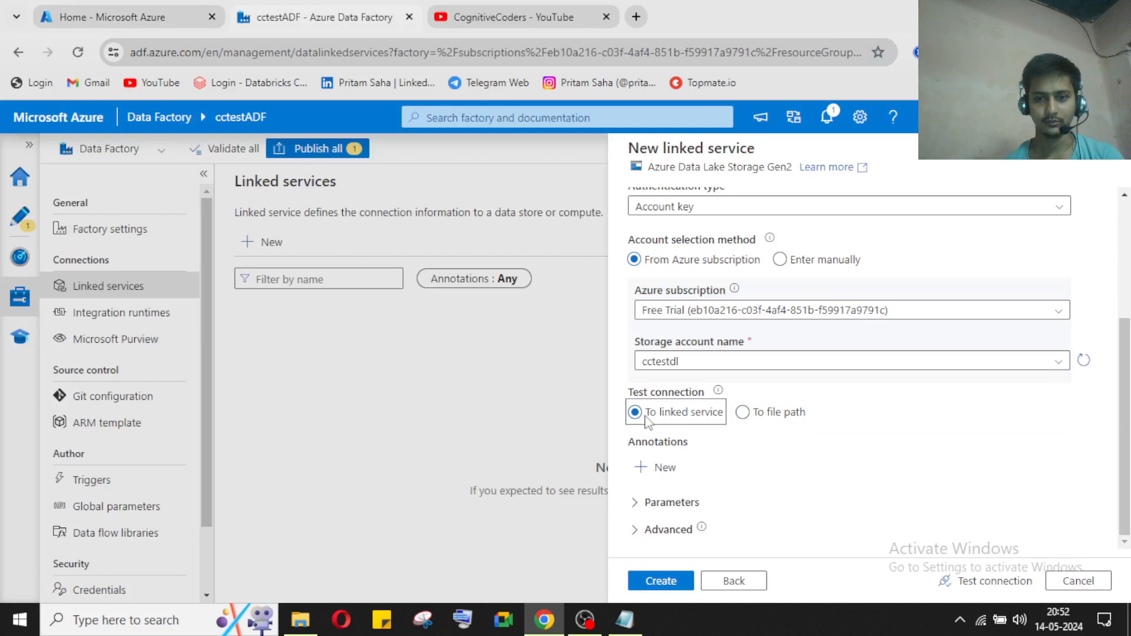
left_click(143, 18)
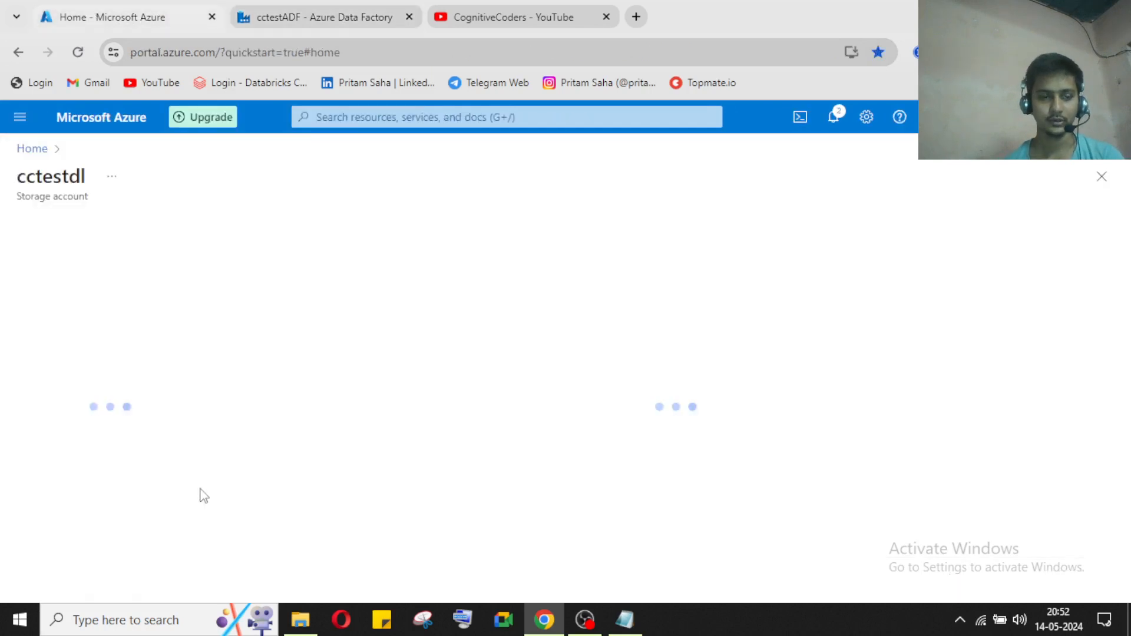
left_click(337, 19)
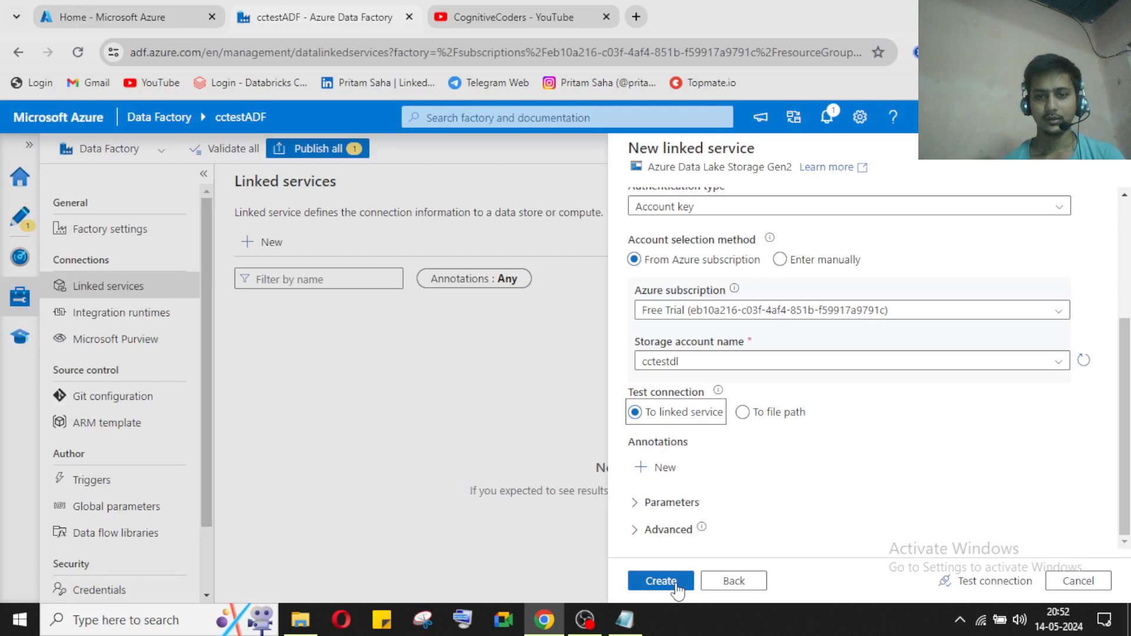
left_click(996, 581)
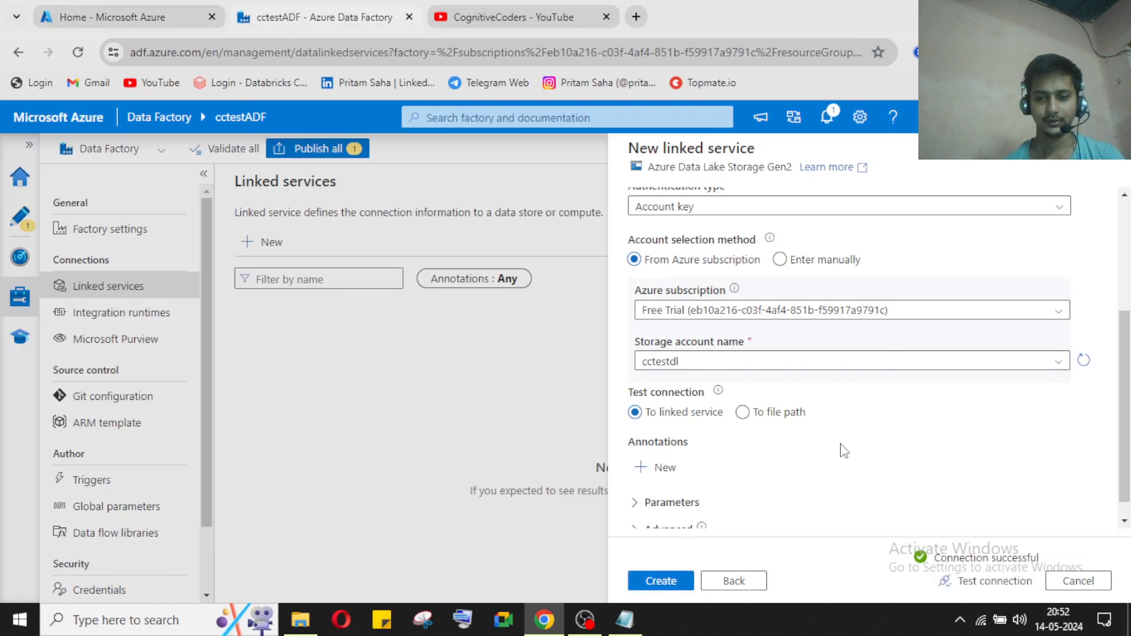
left_click(672, 582)
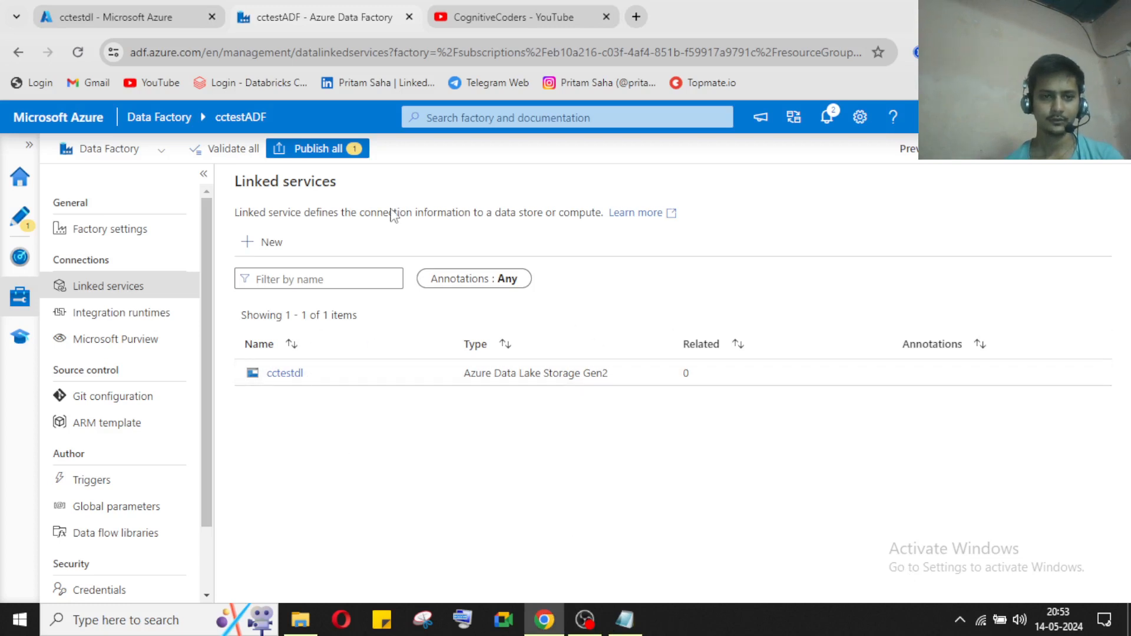
Step: Review the sink and source containers of the cctestdl storage account in the Azure portal
left_click(117, 16)
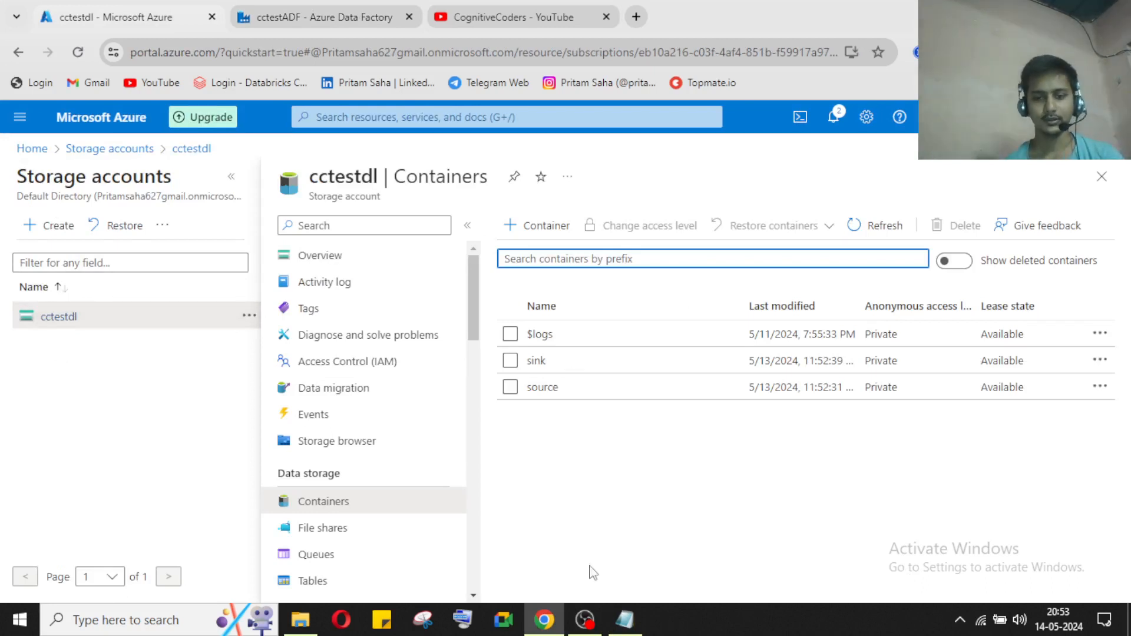
left_click(584, 619)
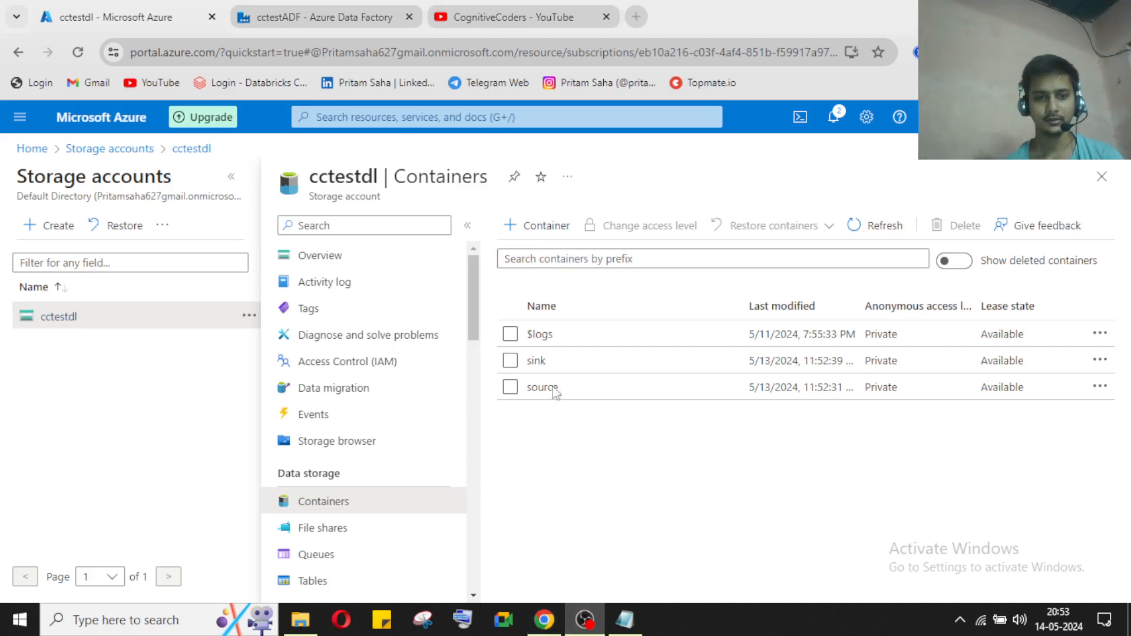
left_click(584, 615)
Step: Return to the copydata_pipe pipeline in the data factory and select its Copy data activity
left_click(361, 8)
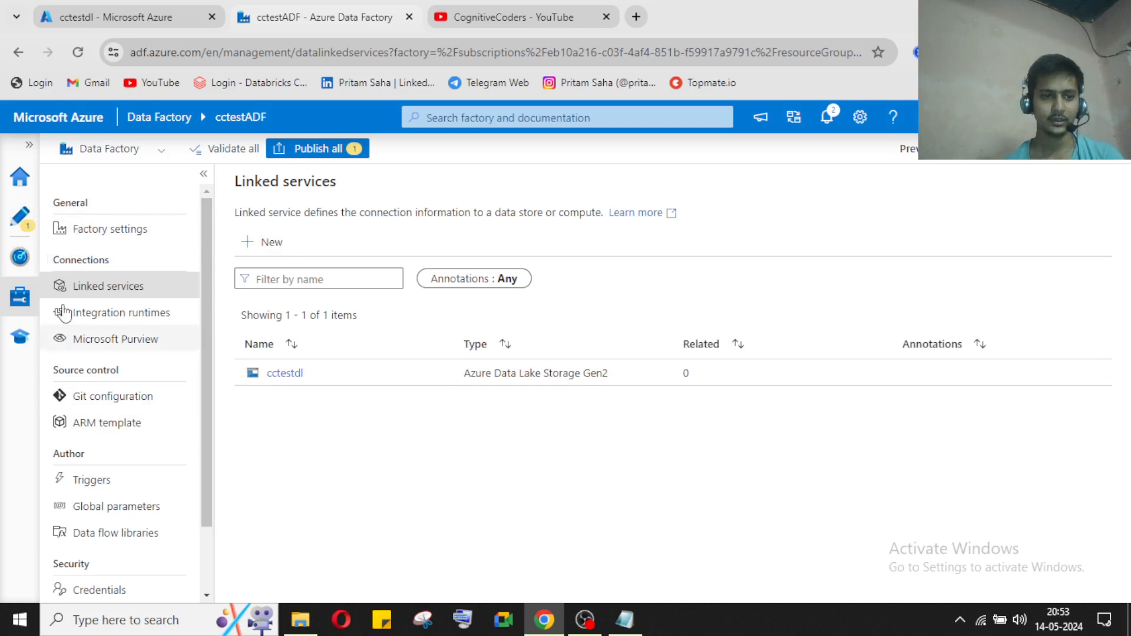
left_click(21, 218)
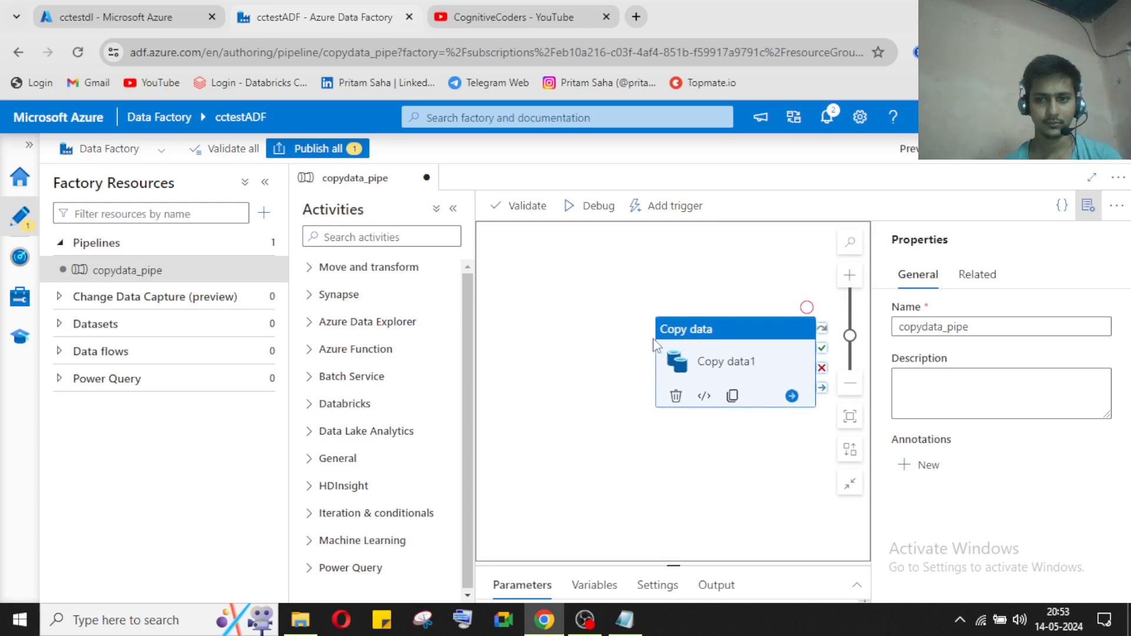
left_click(707, 339)
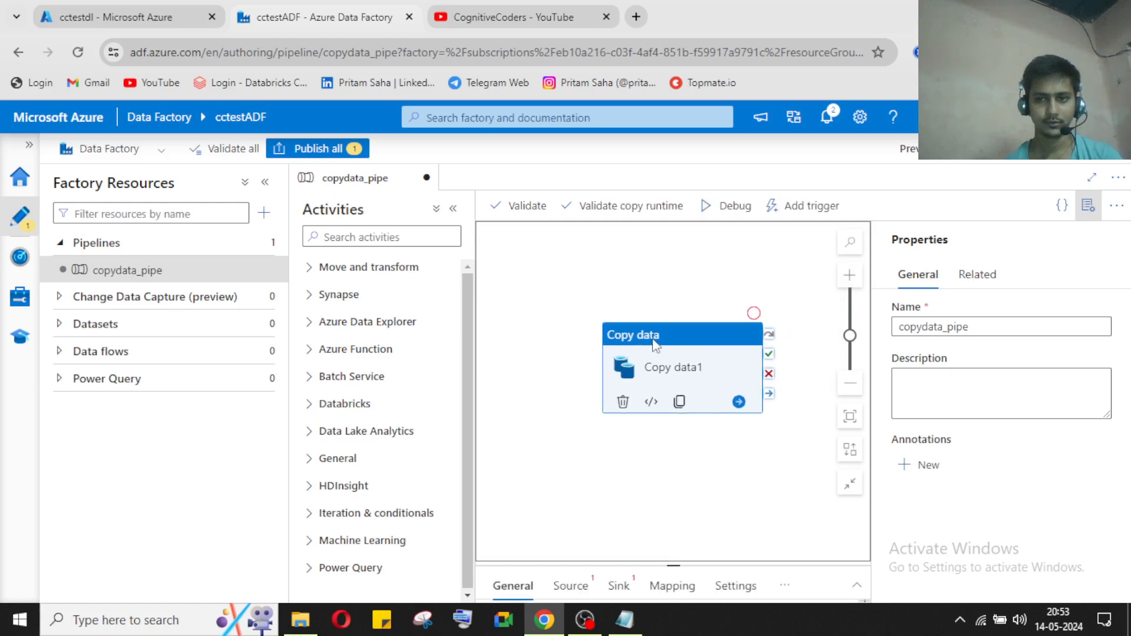
Step: Hide the pipeline properties and review the Copy data activity's source and sink dataset settings against the cctestdl containers in the Azure portal
left_click(1088, 206)
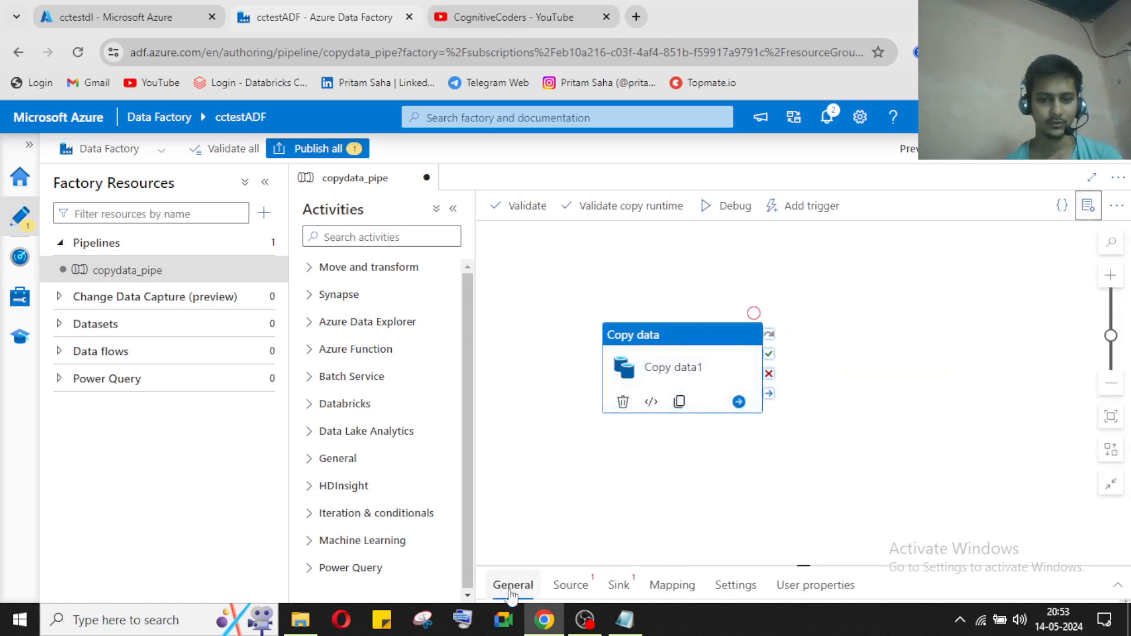
left_click(561, 587)
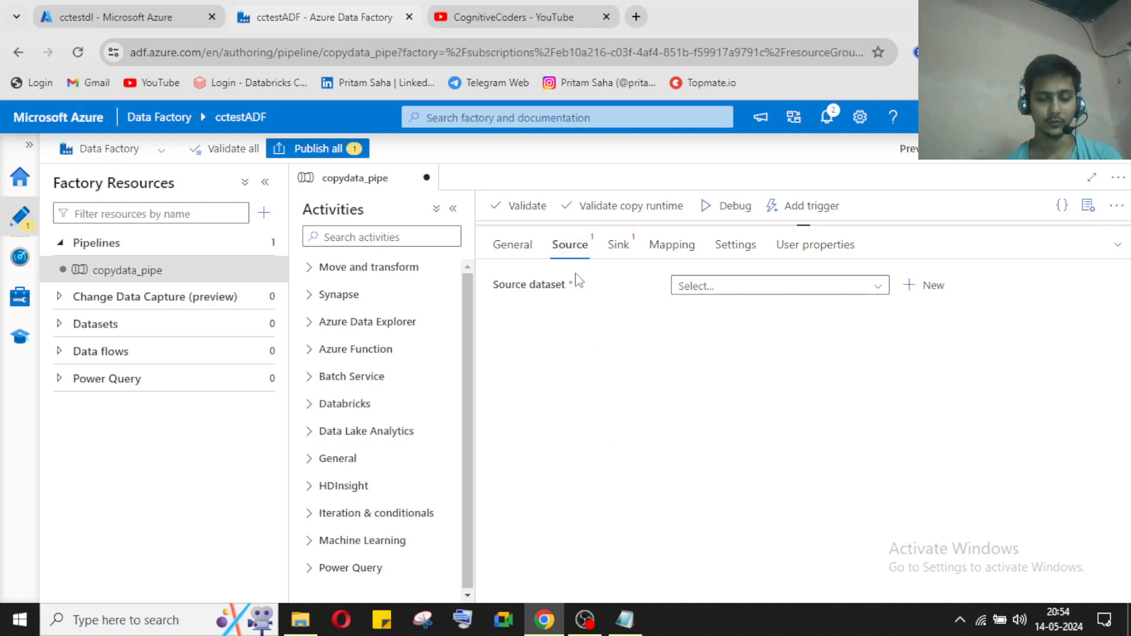
left_click(132, 24)
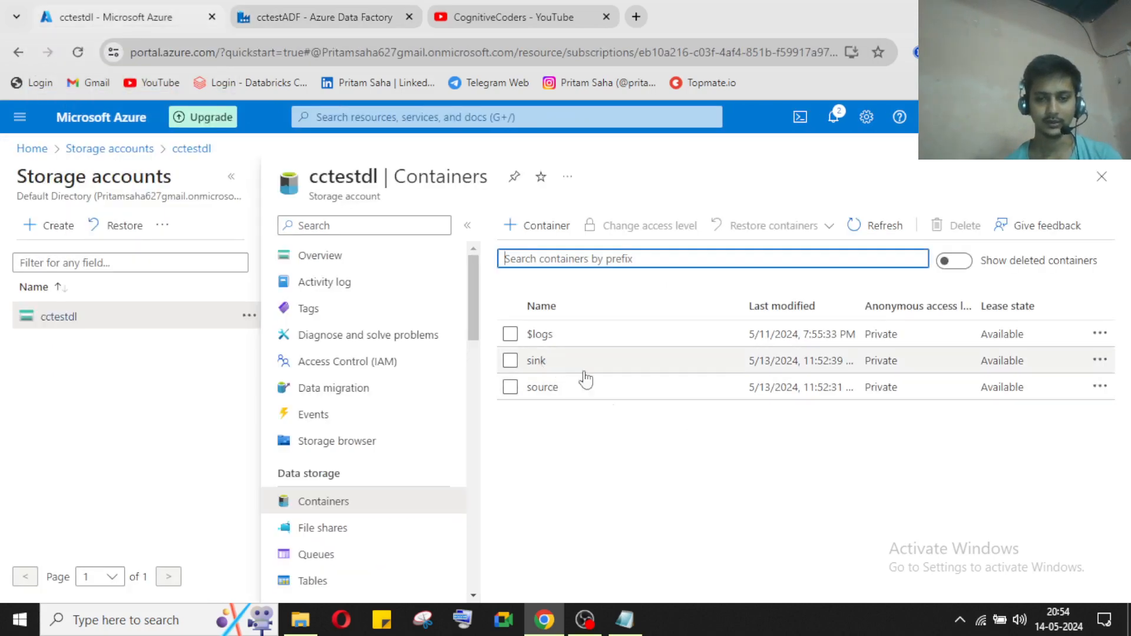
left_click(377, 19)
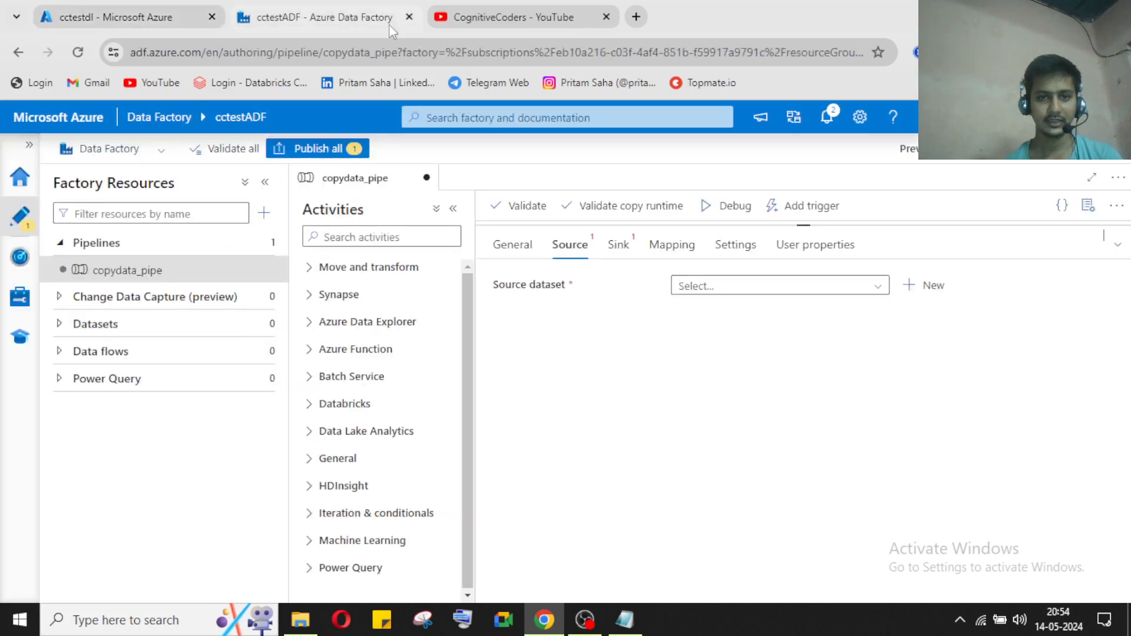
left_click(609, 249)
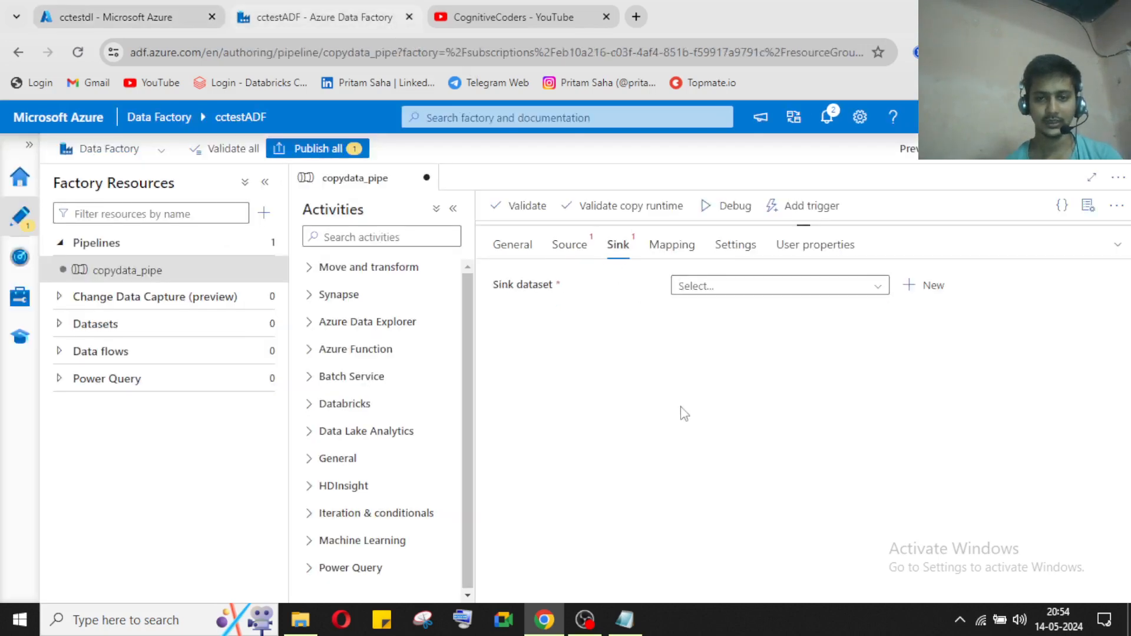
left_click(123, 18)
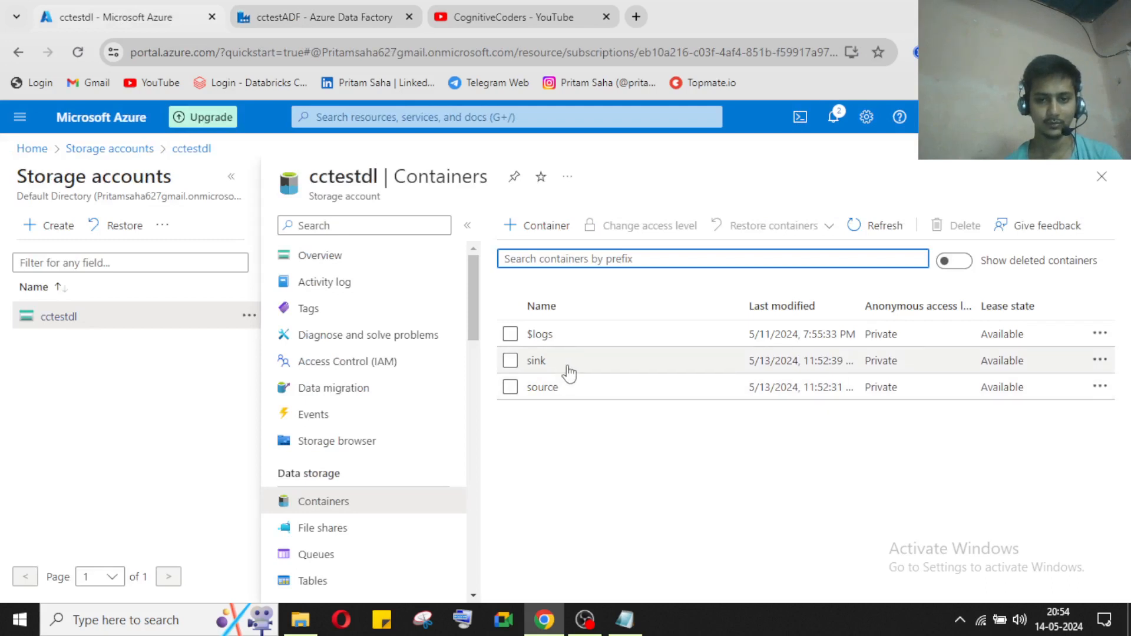
left_click(526, 225)
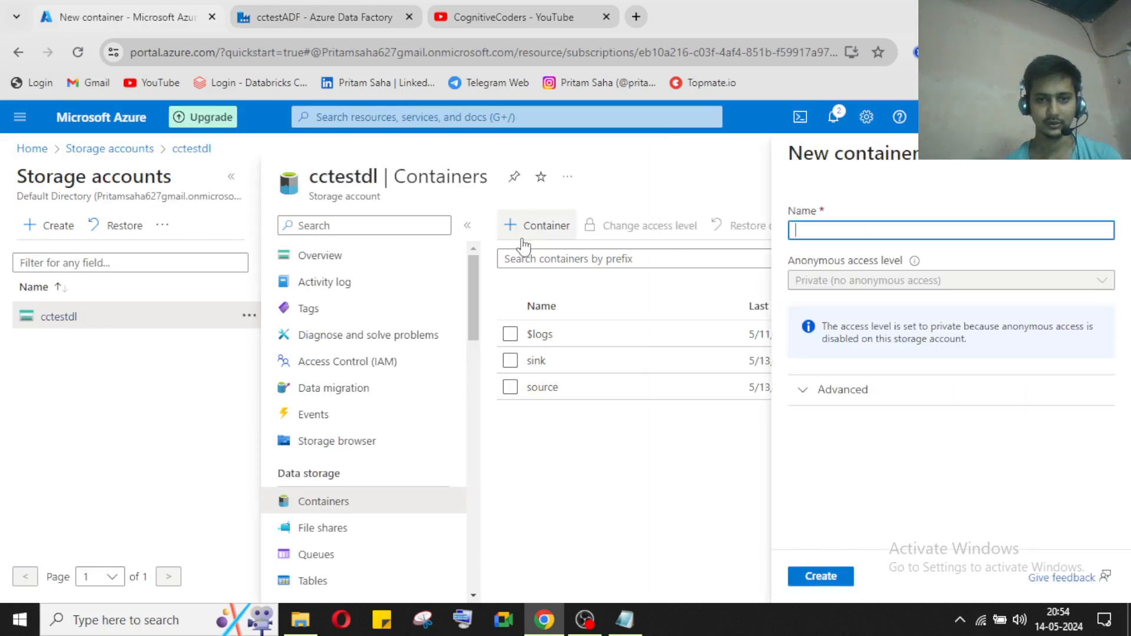
left_click(337, 507)
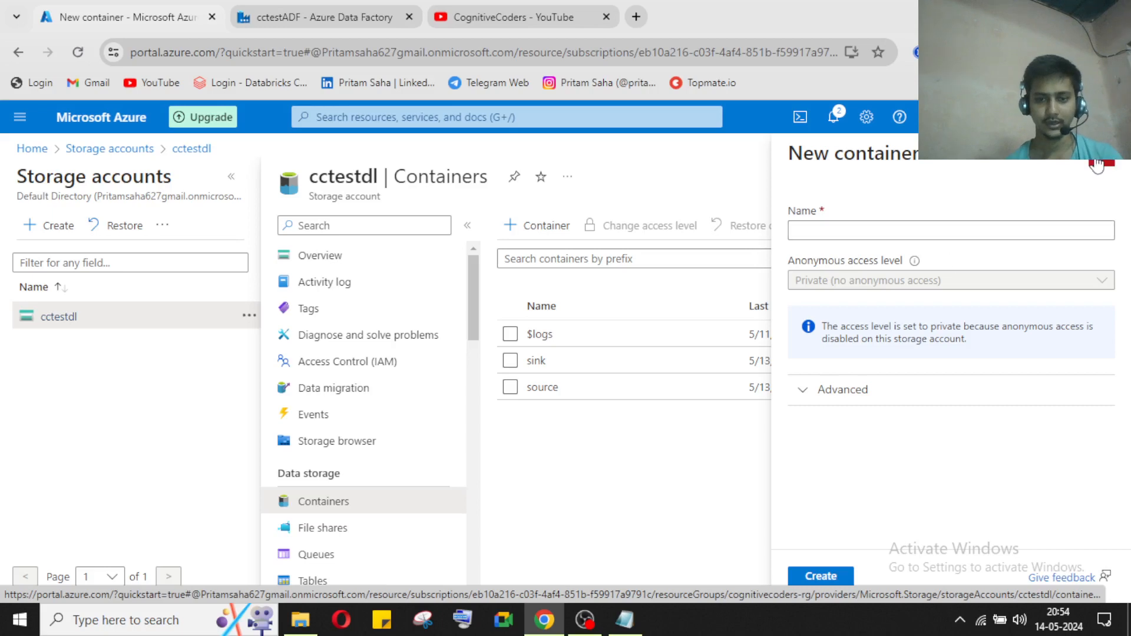
left_click(1097, 166)
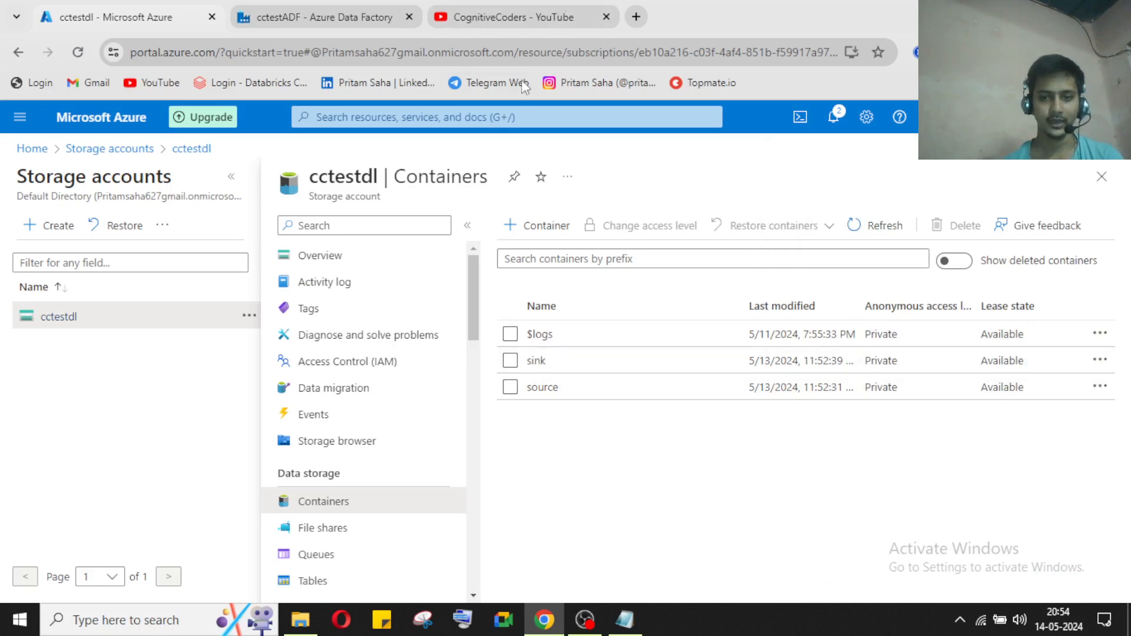
Step: Return to the data factory and check which source datasets are available for the Copy data activity
left_click(373, 6)
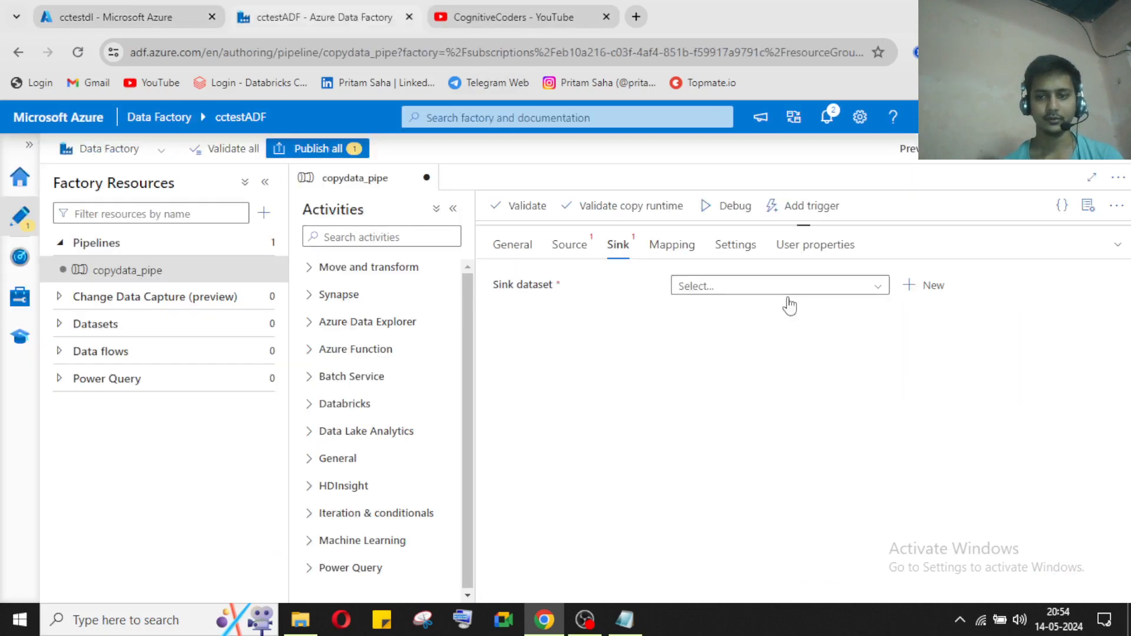
left_click(570, 245)
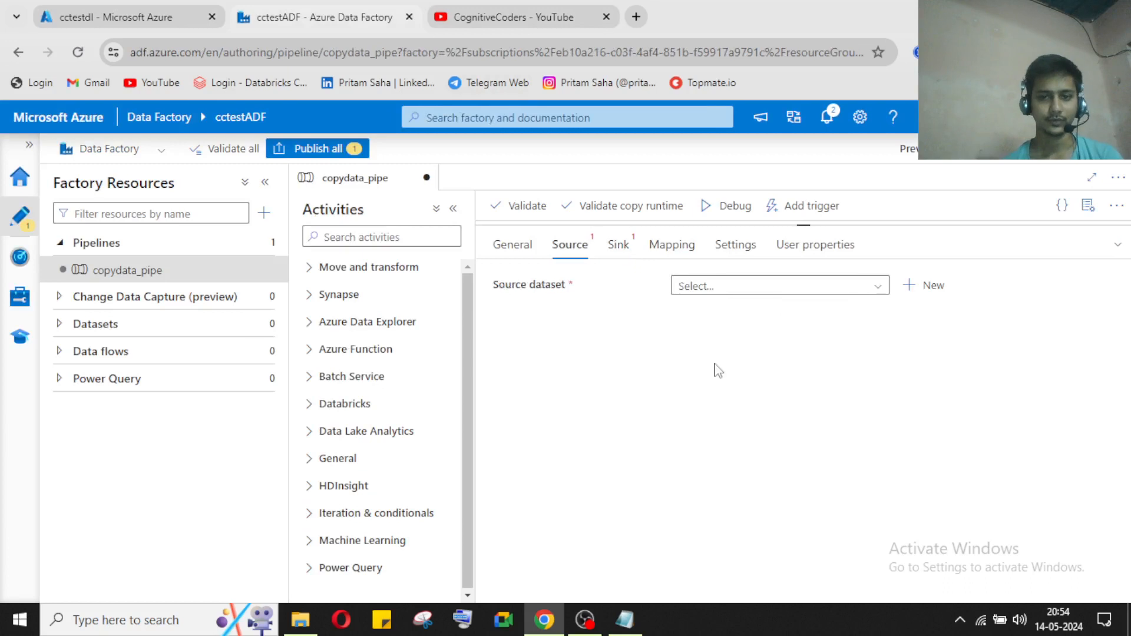
left_click(865, 296)
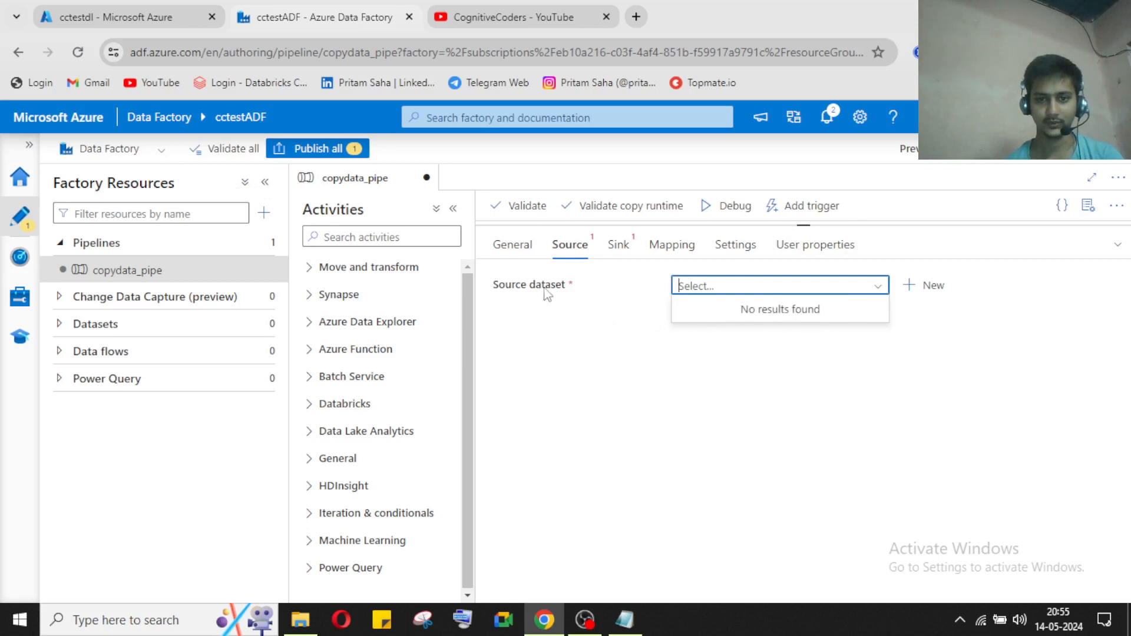
Step: Try to publish all changes and read through the factory validation output
left_click(1117, 245)
left_click(326, 152)
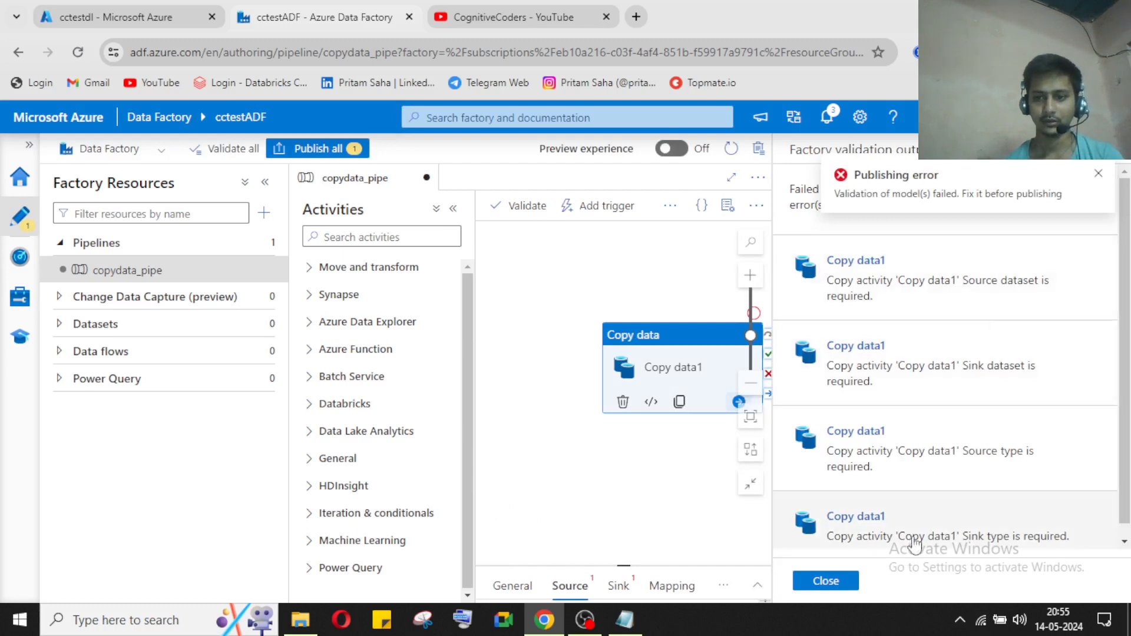
scroll(889, 491, "down", 1)
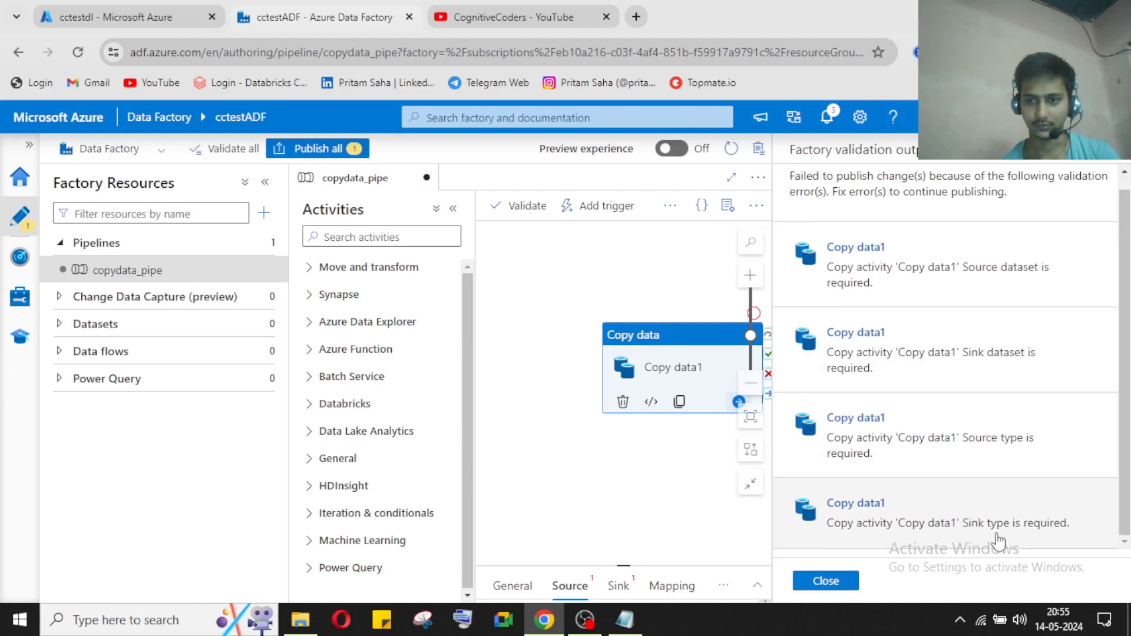
scroll(998, 540, "up", 1)
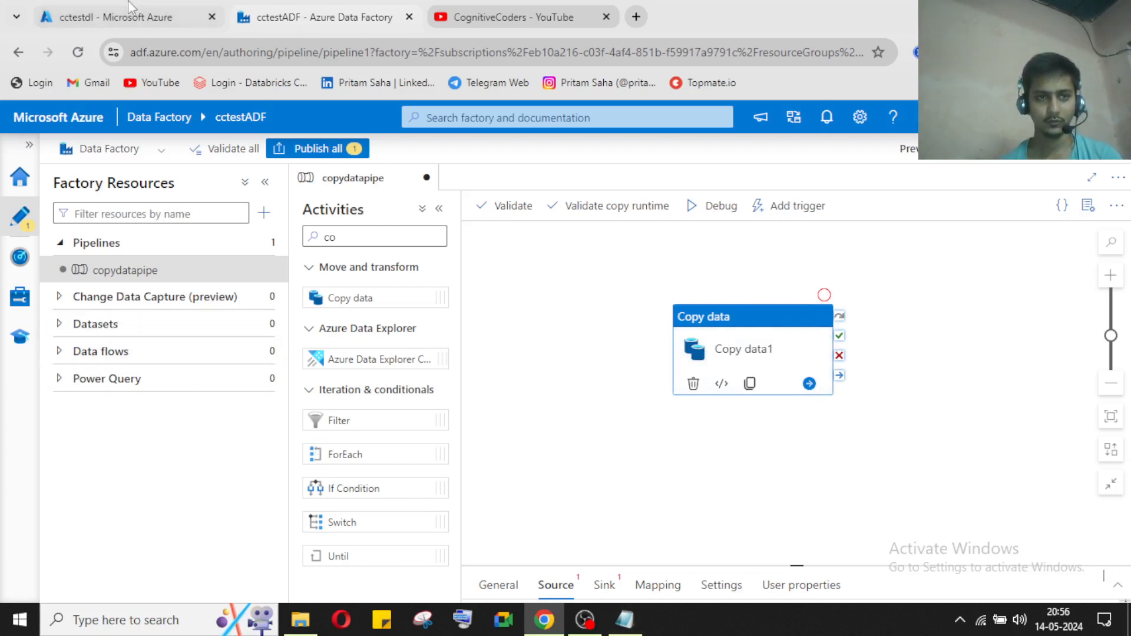
Step: Check the cctestdl containers in the Azure portal, and look at the dataset actions back in the data factory
left_click(122, 17)
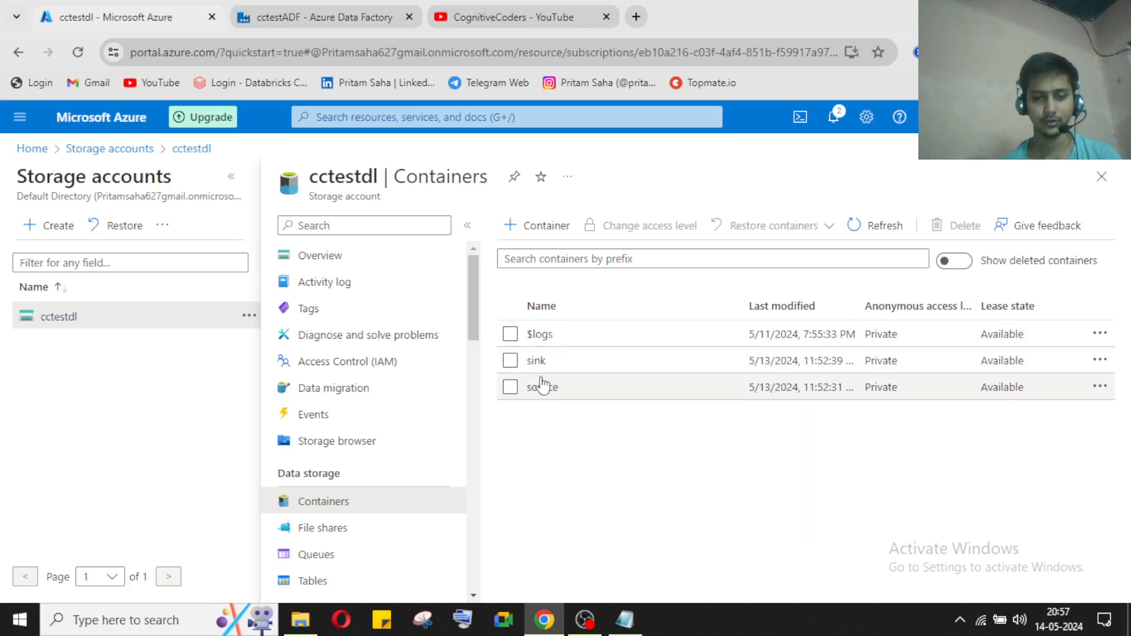
left_click(331, 20)
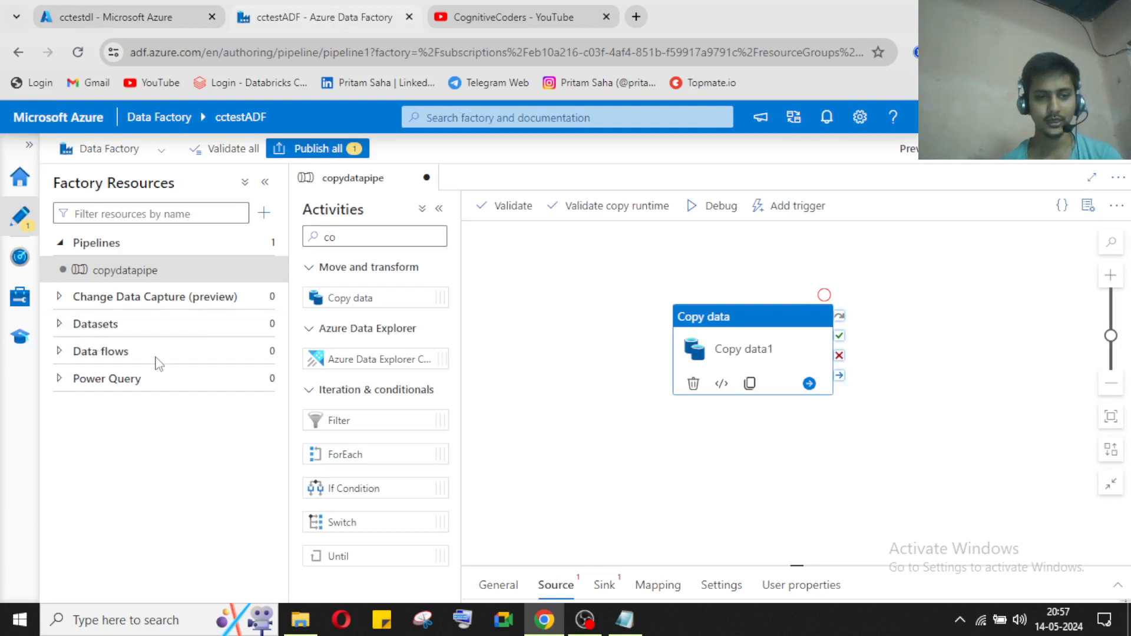
left_click(261, 325)
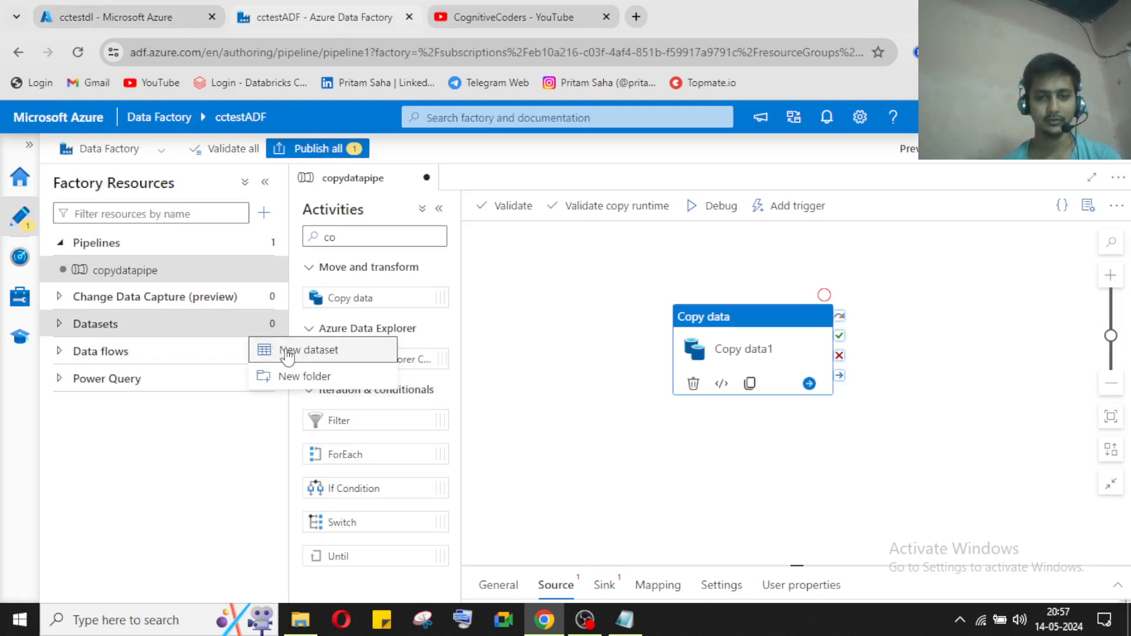
left_click(141, 361)
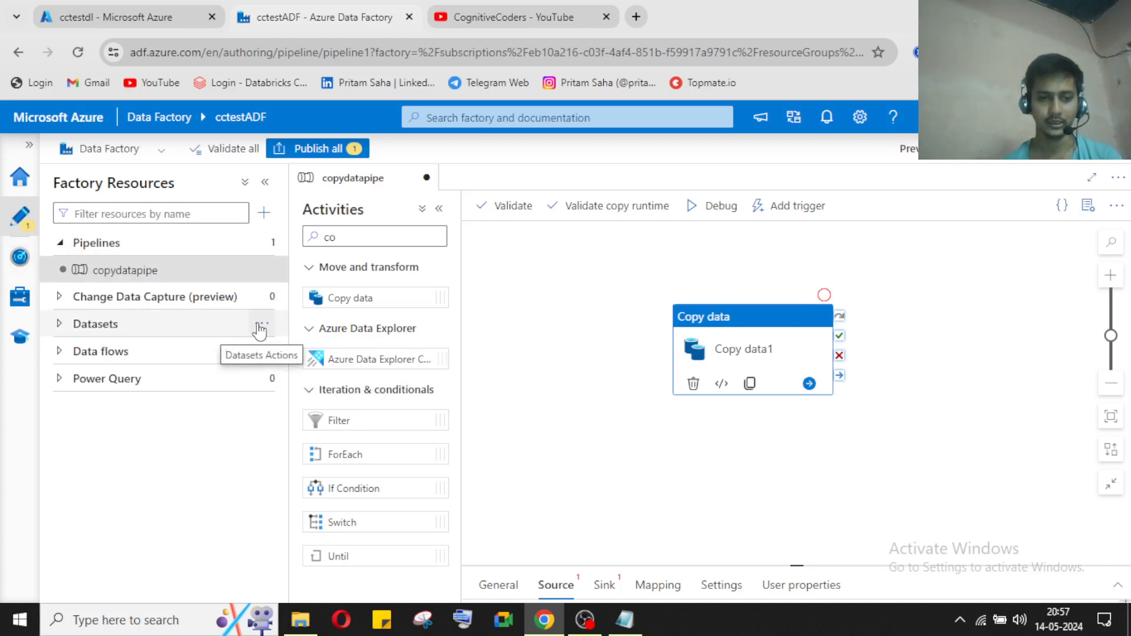
Step: Start a new dataset with Azure Data Lake Storage Gen2 as the data store and DelimitedText as the format
left_click(260, 325)
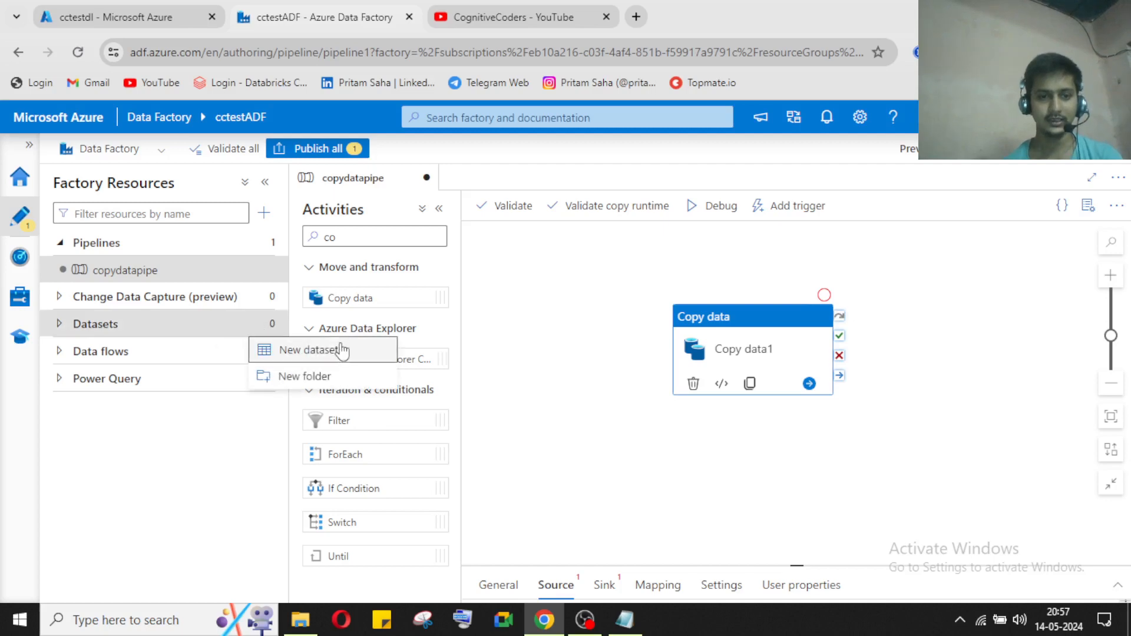
left_click(318, 350)
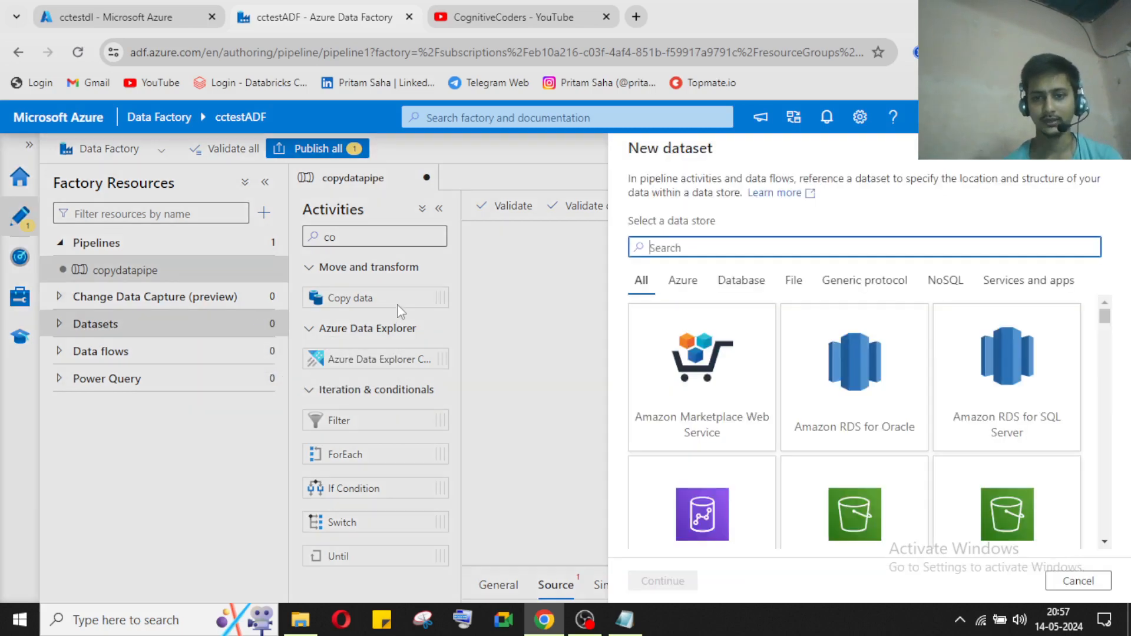
scroll(792, 416, "down", 5)
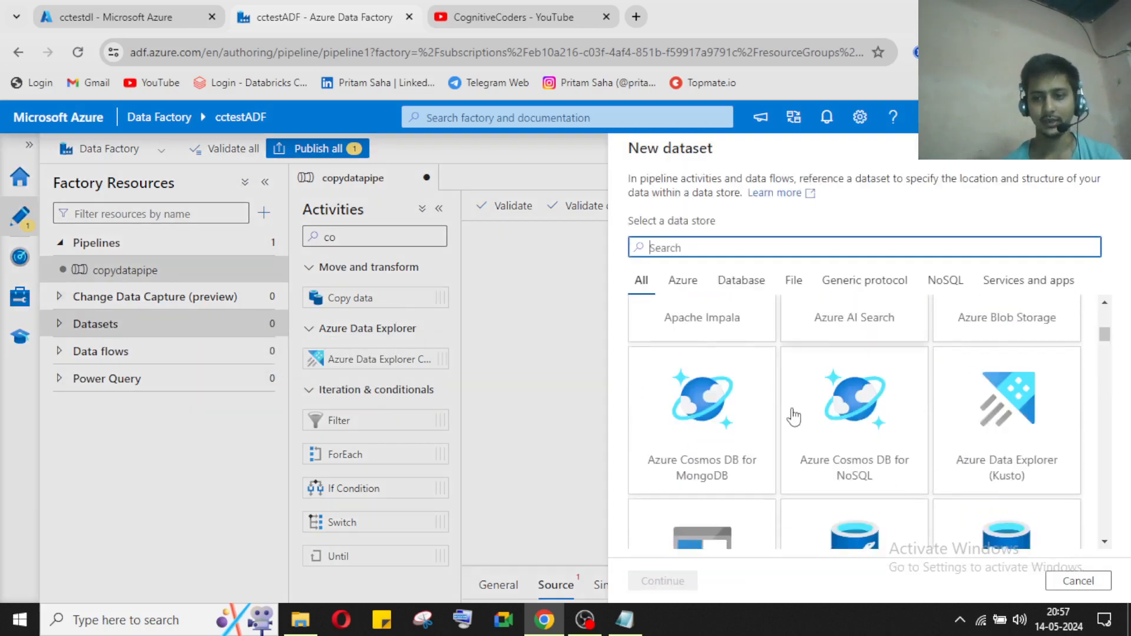
scroll(797, 412, "down", 5)
scroll(766, 374, "up", 3)
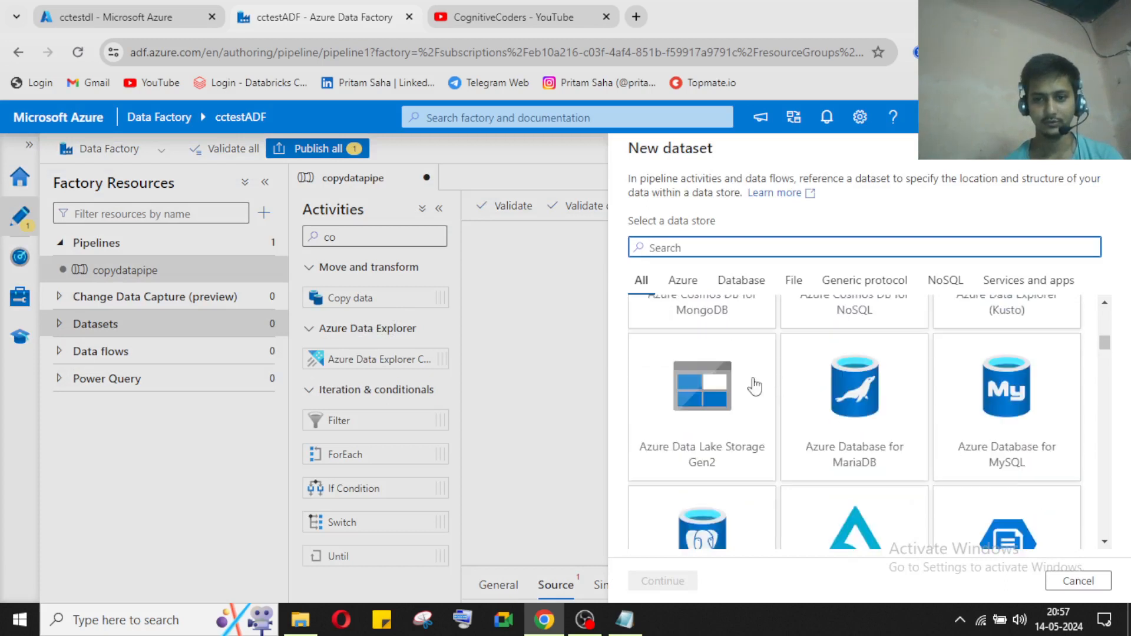
left_click(701, 429)
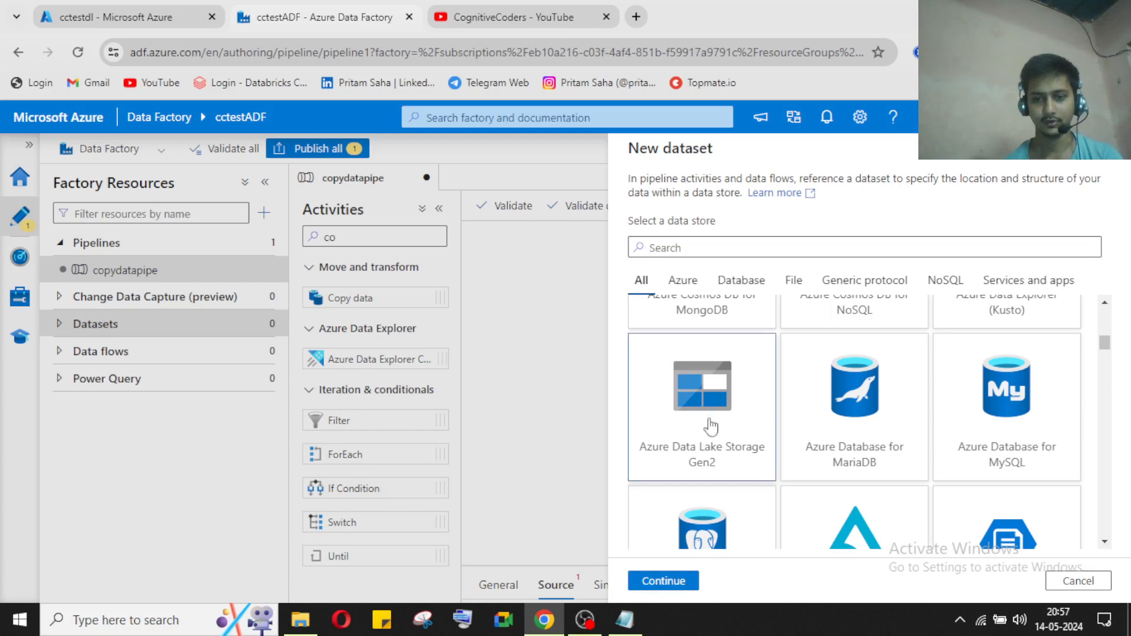
left_click(670, 582)
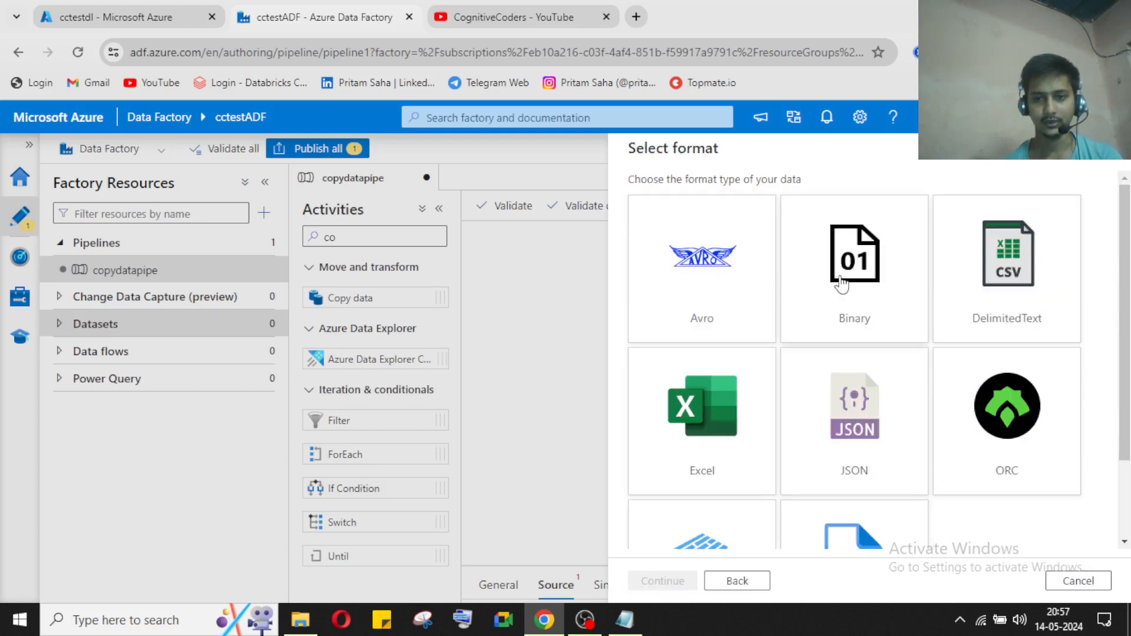
left_click(1006, 321)
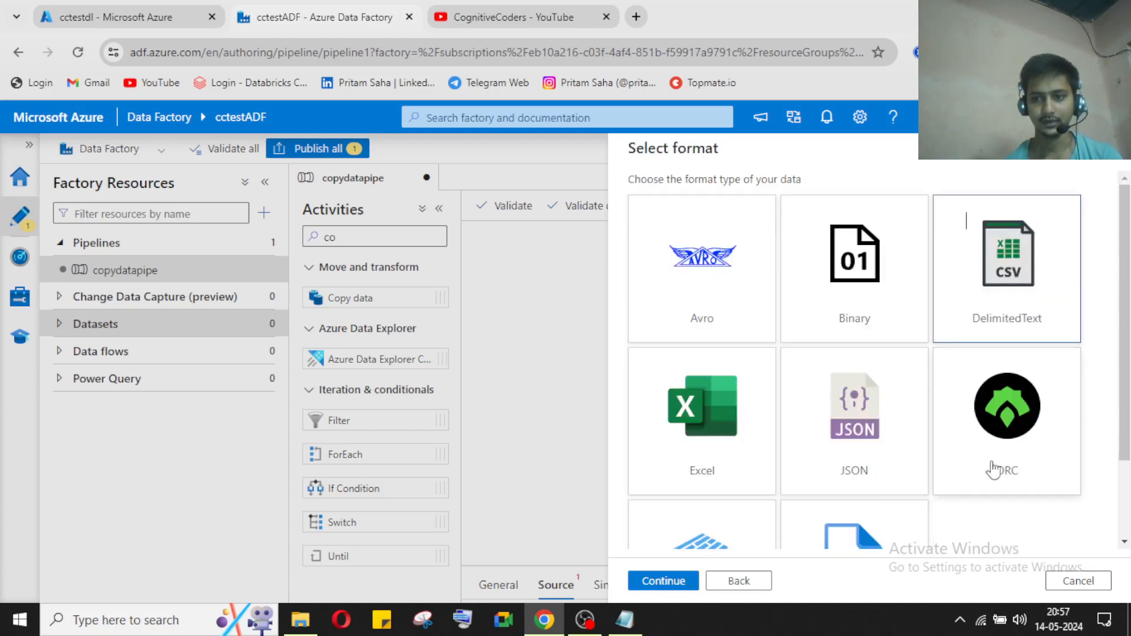
left_click(662, 583)
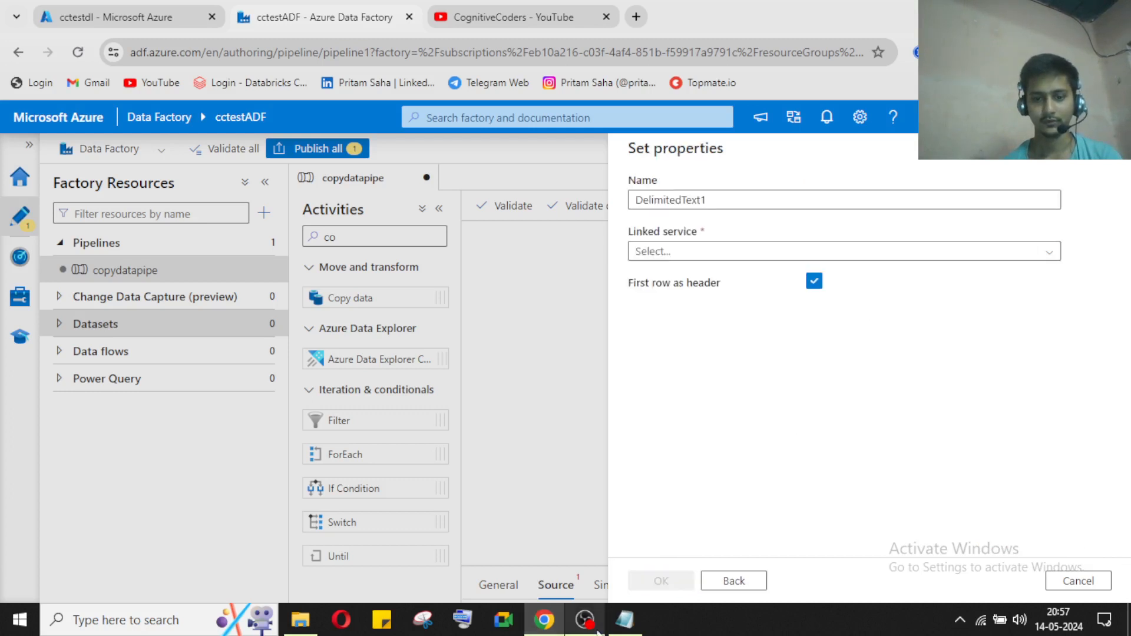
Step: Switch to the Notepad note and add "2. Datasets" on a new line below "1. LinkService"
left_click(619, 627)
left_click(569, 258)
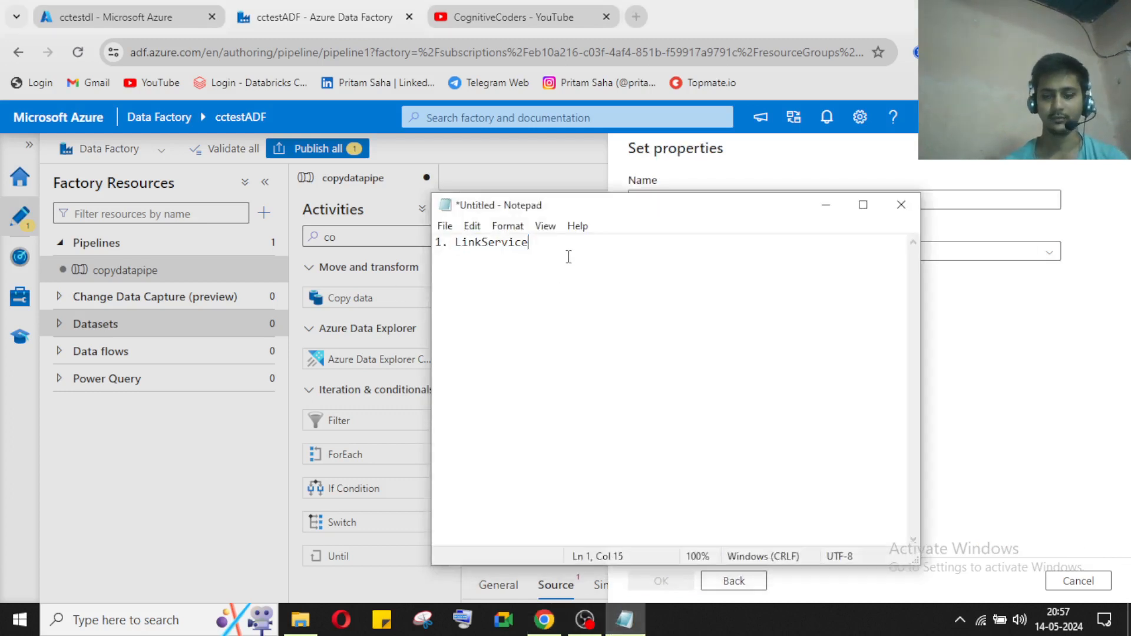
key("Return")
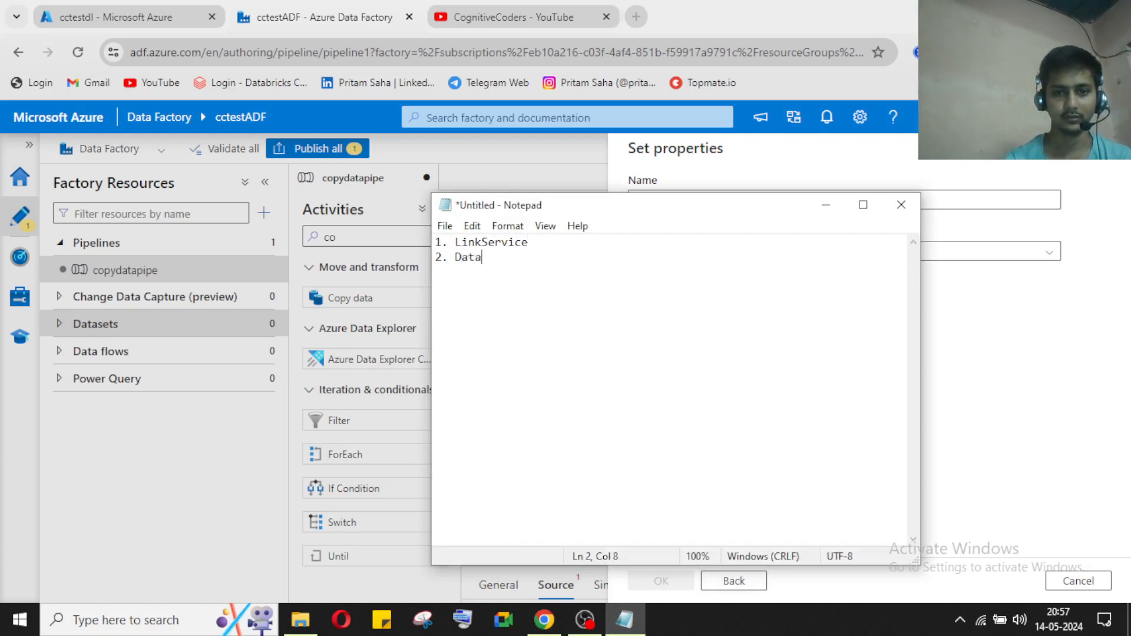
type("2. Data")
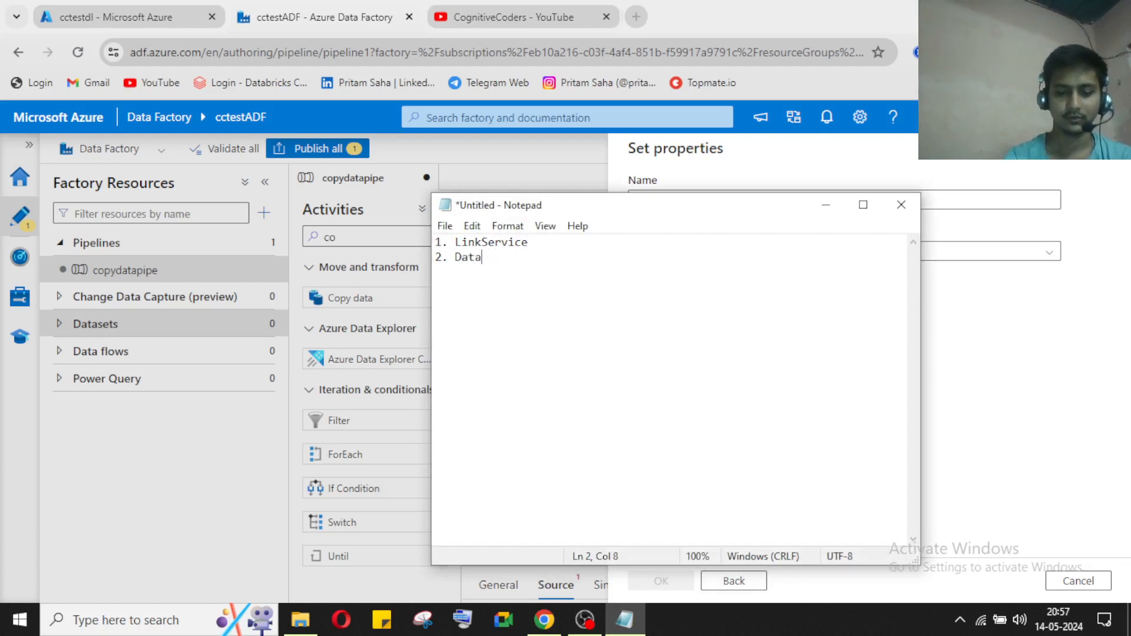
type("sets")
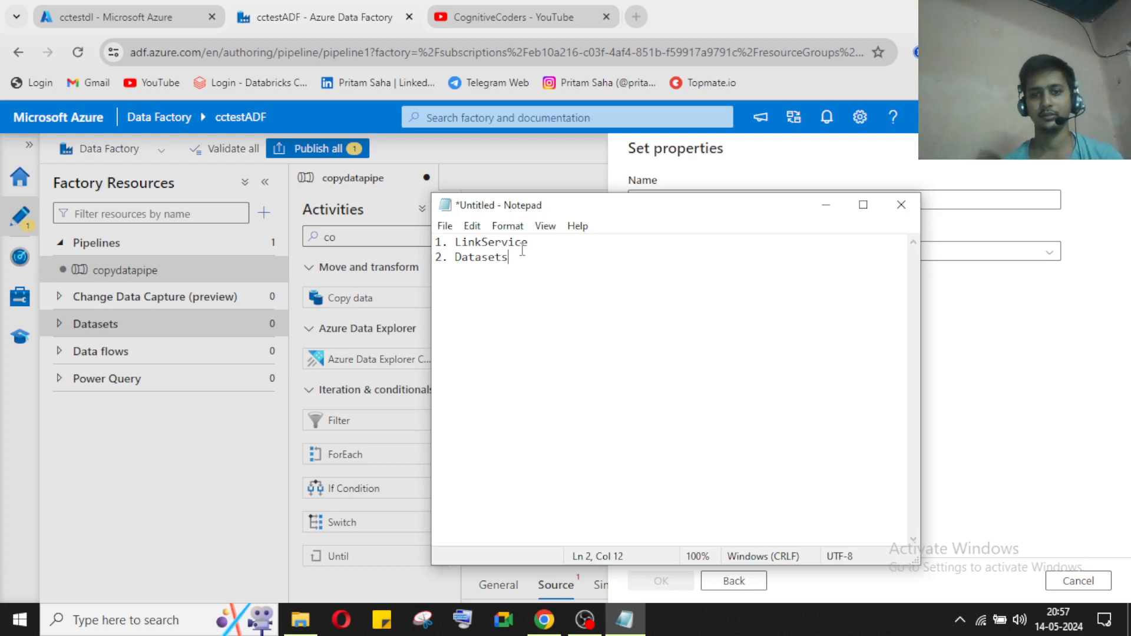
left_click(826, 204)
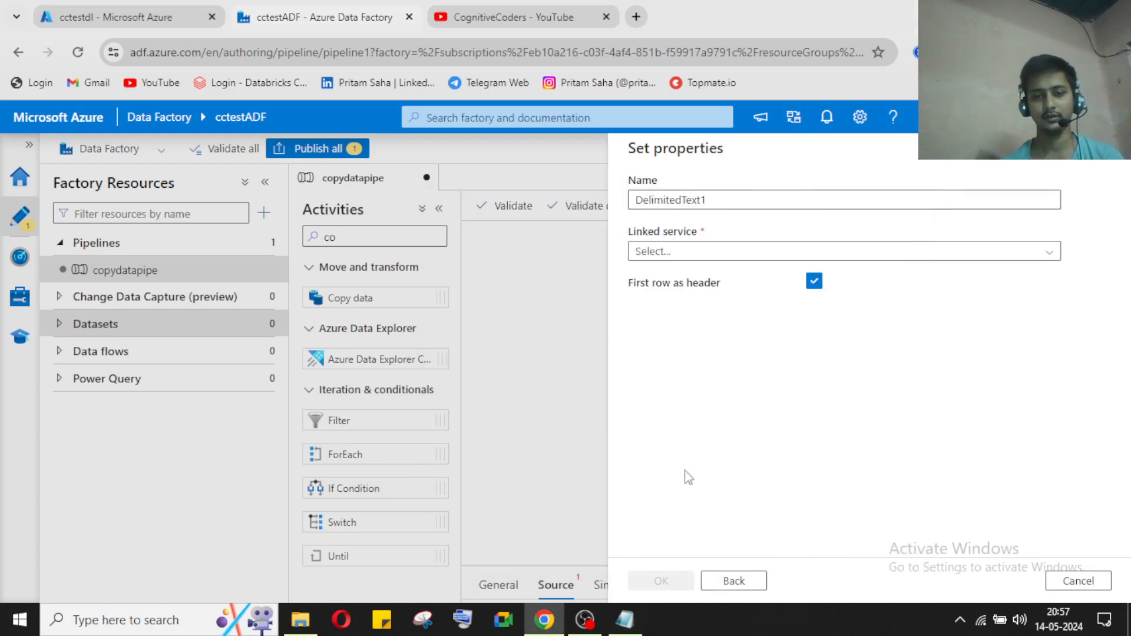
Step: Reopen the Notepad note to review its LinkService and Datasets lines, and return to the dataset properties
left_click(625, 620)
left_click_drag(438, 244, 518, 275)
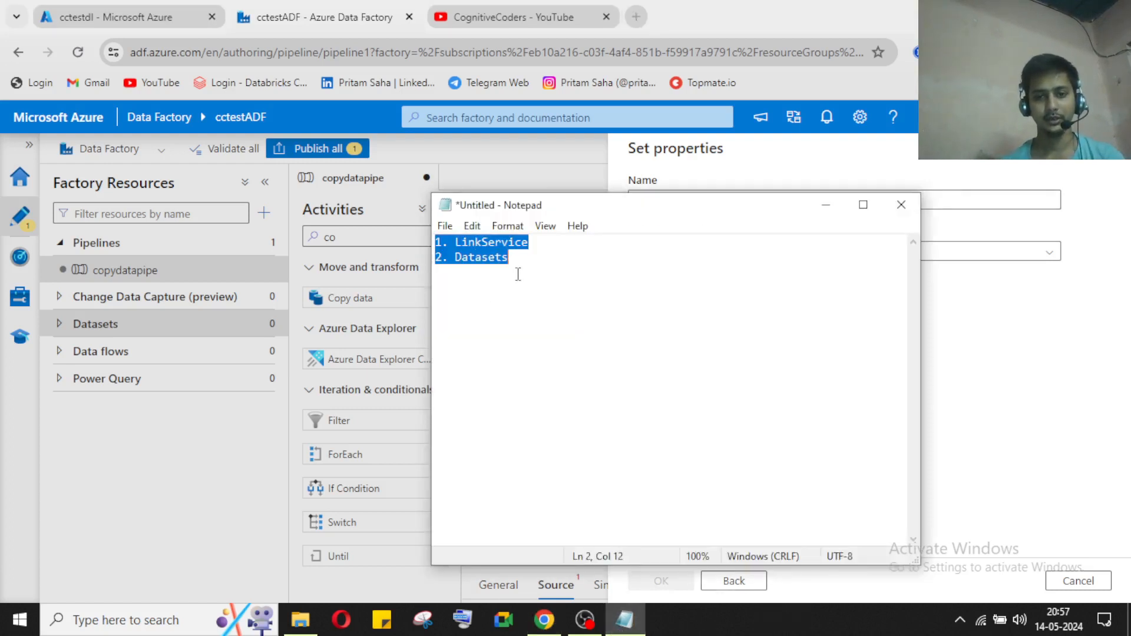
left_click(605, 295)
left_click_drag(605, 295, 439, 243)
left_click(826, 205)
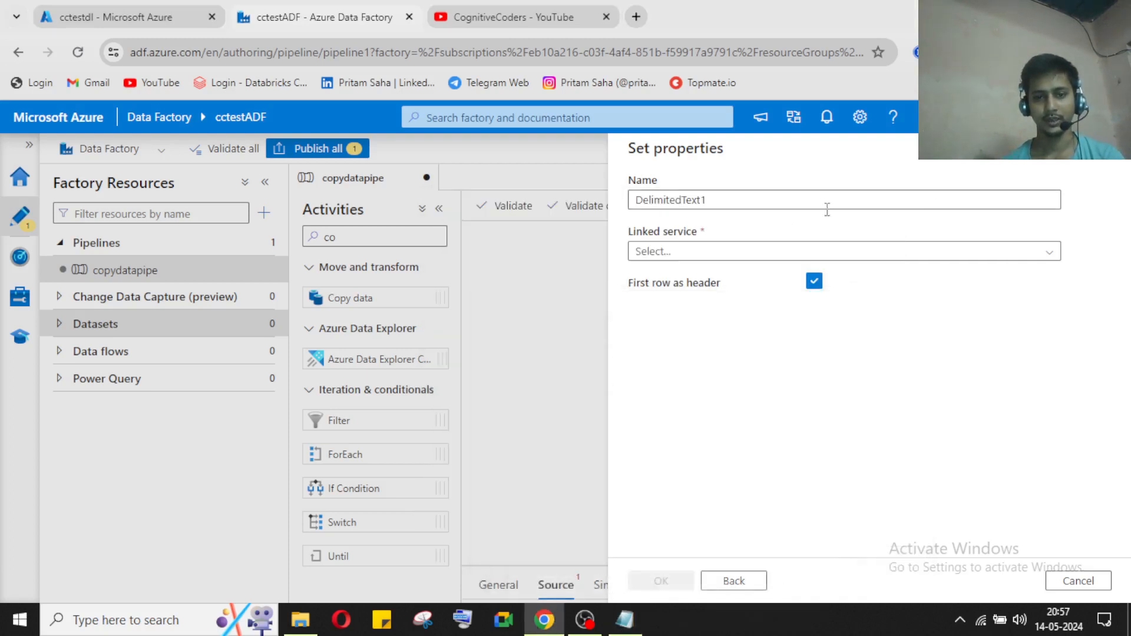
Step: Name the new delimited-text dataset sourcedata and select cctestdl as its linked service
left_click(718, 201)
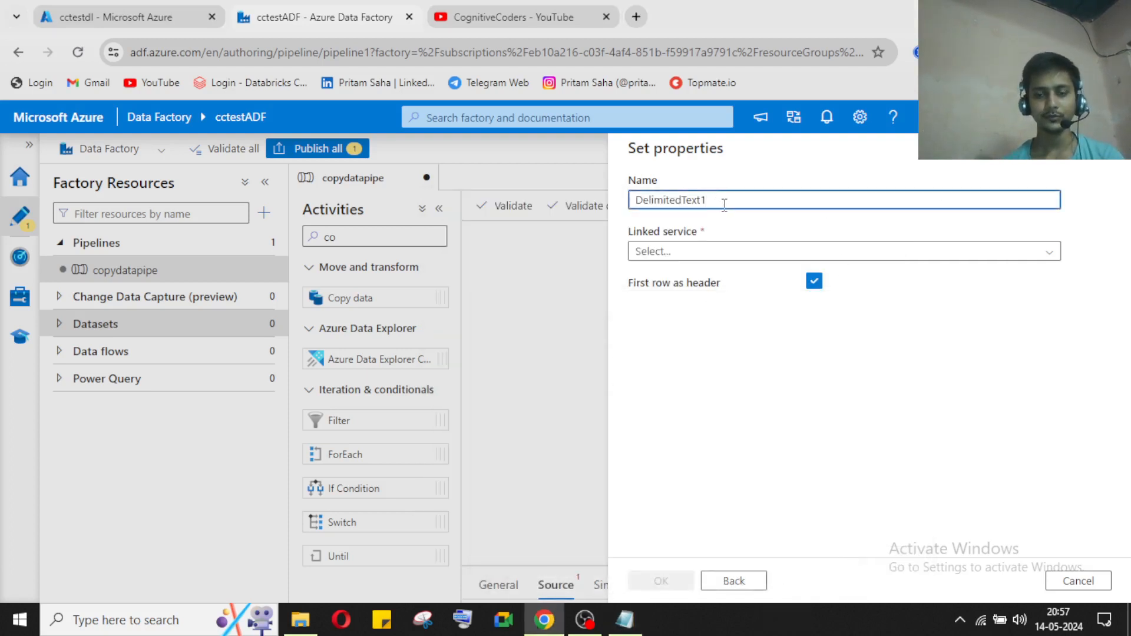
mouse_move(638, 630)
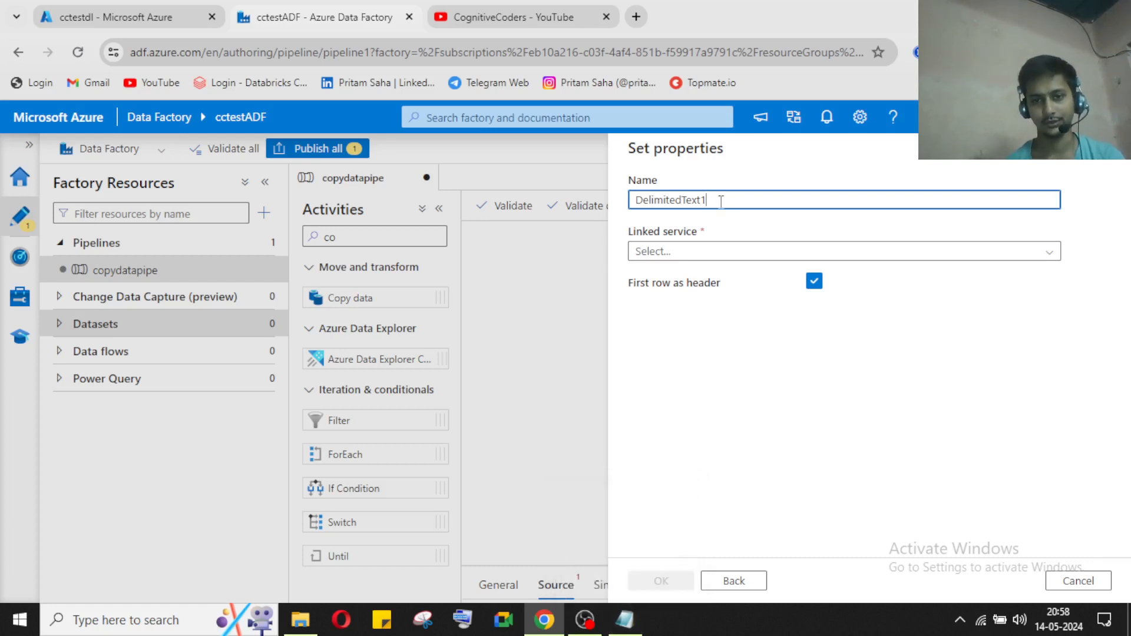
key("ctrl+a")
type("sou")
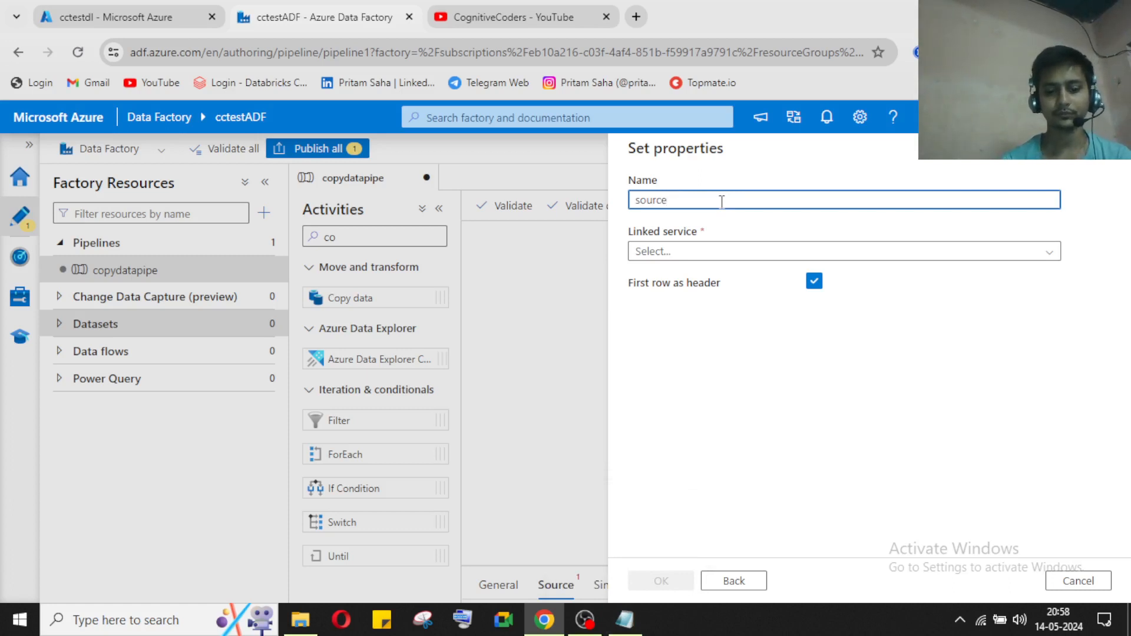
left_click(730, 250)
left_click(729, 336)
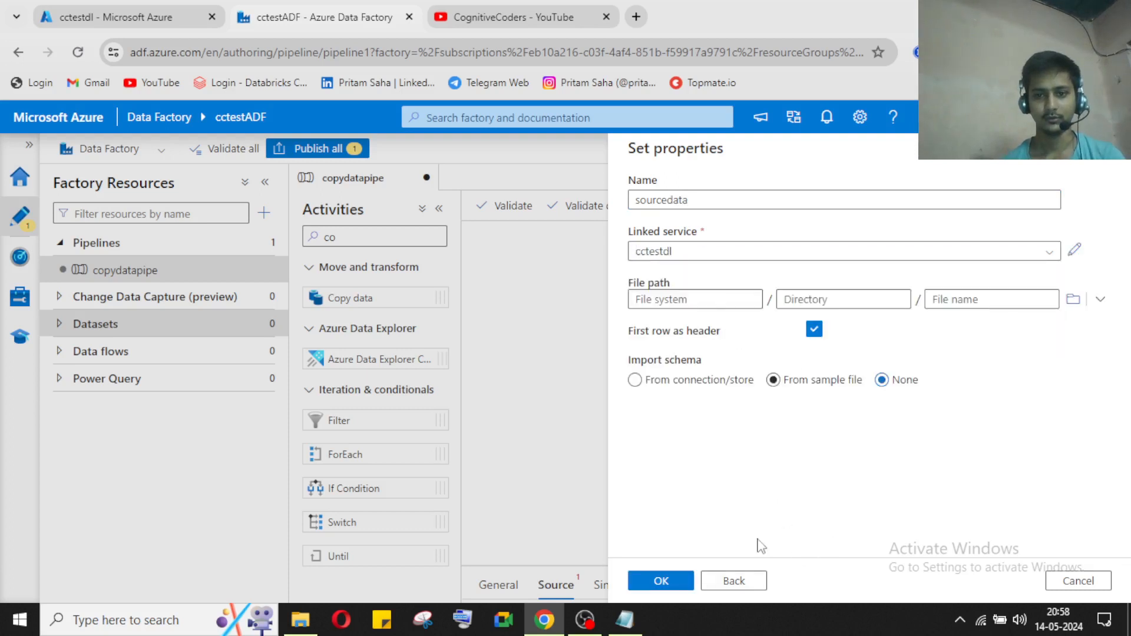
Step: Set the dataset's file path to circuits.csv in the source container by browsing the storage
left_click(1073, 299)
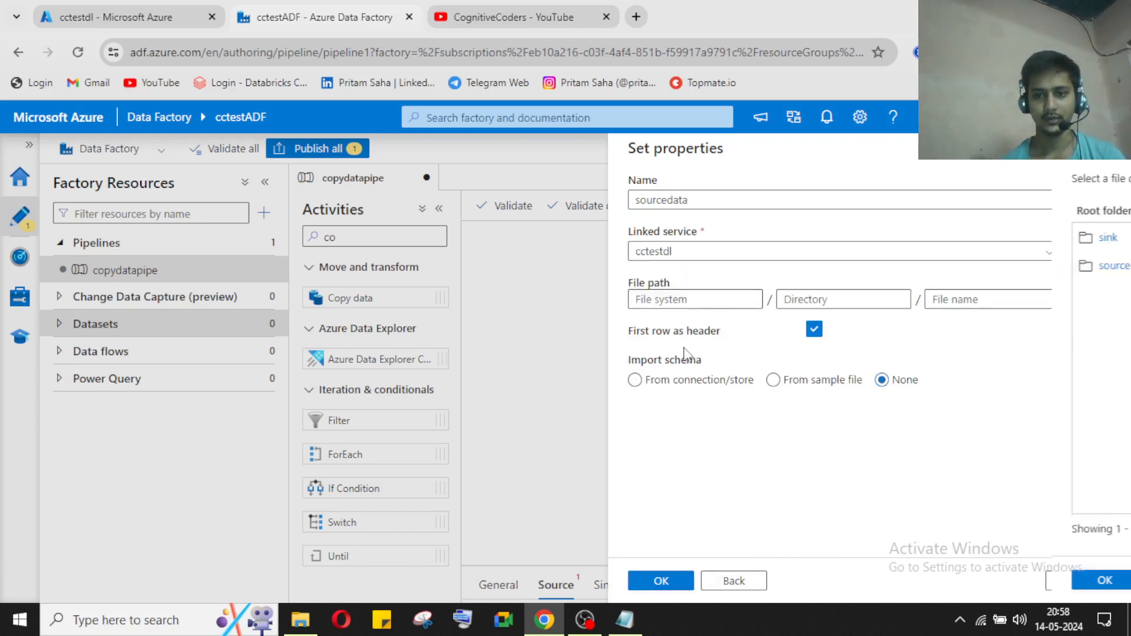
left_click(671, 268)
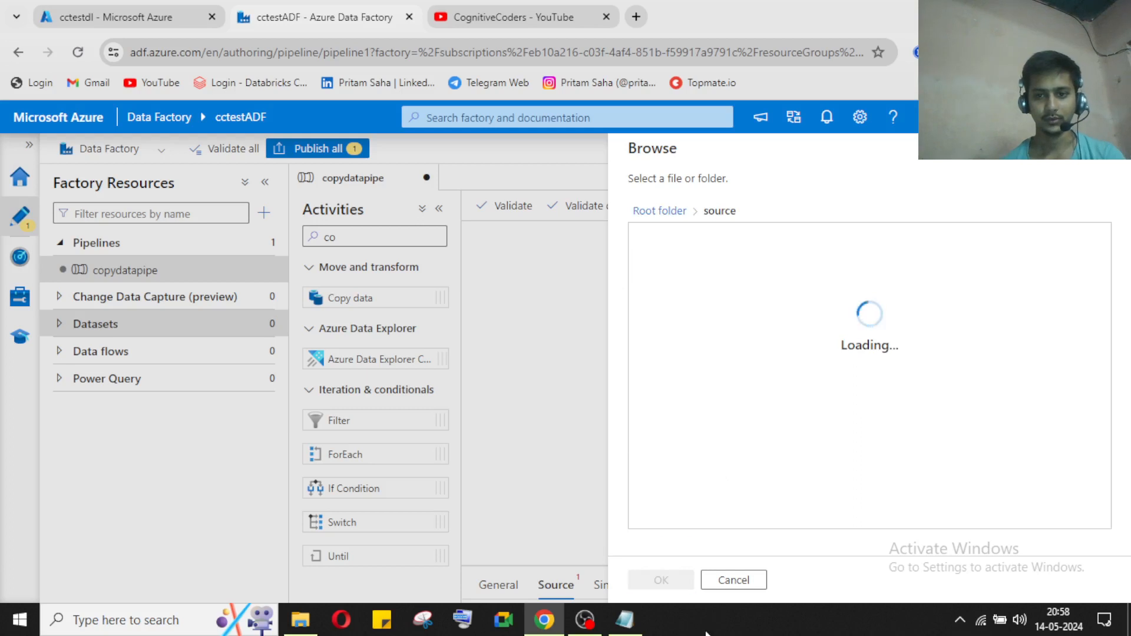
left_click(678, 236)
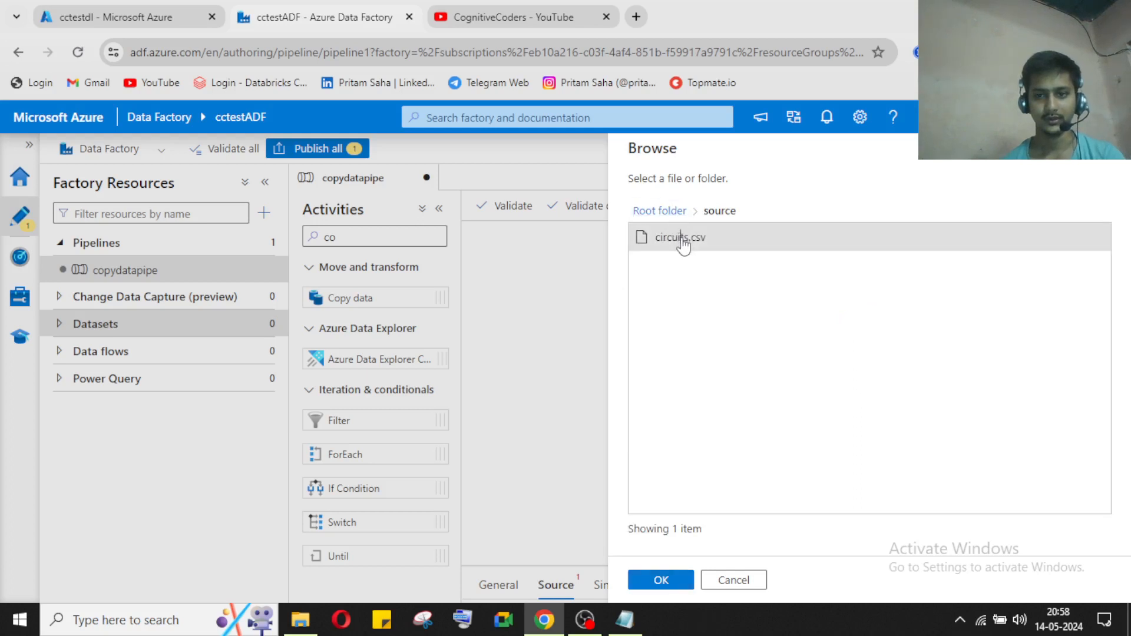
left_click(657, 580)
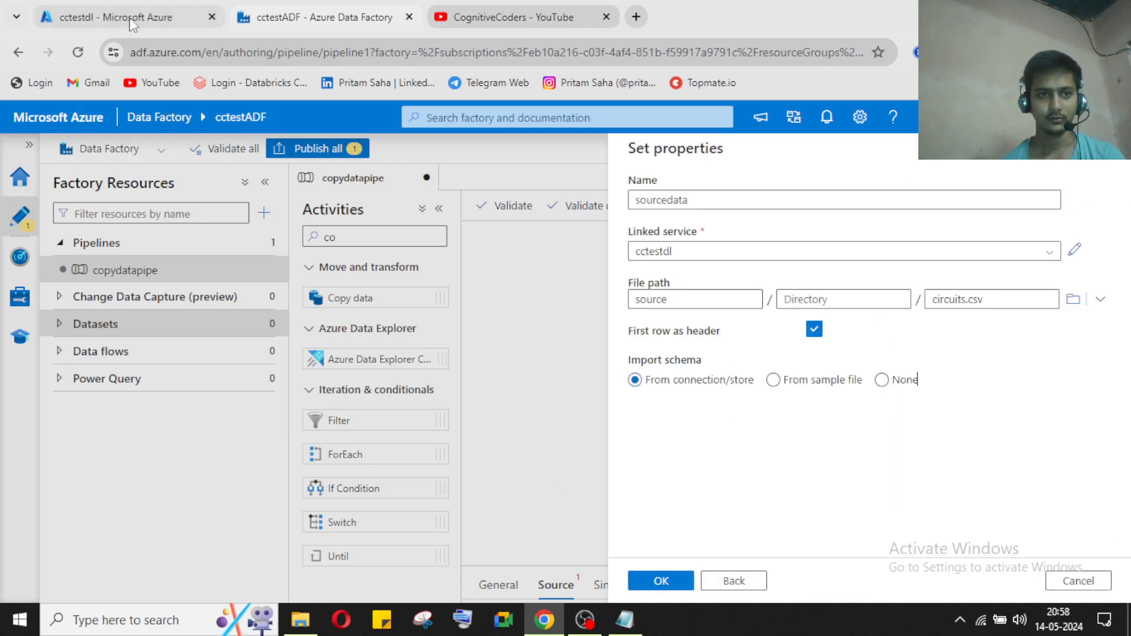
Step: Check the source container in the Azure portal, and return to the data factory to create the sourcedata dataset
left_click(117, 17)
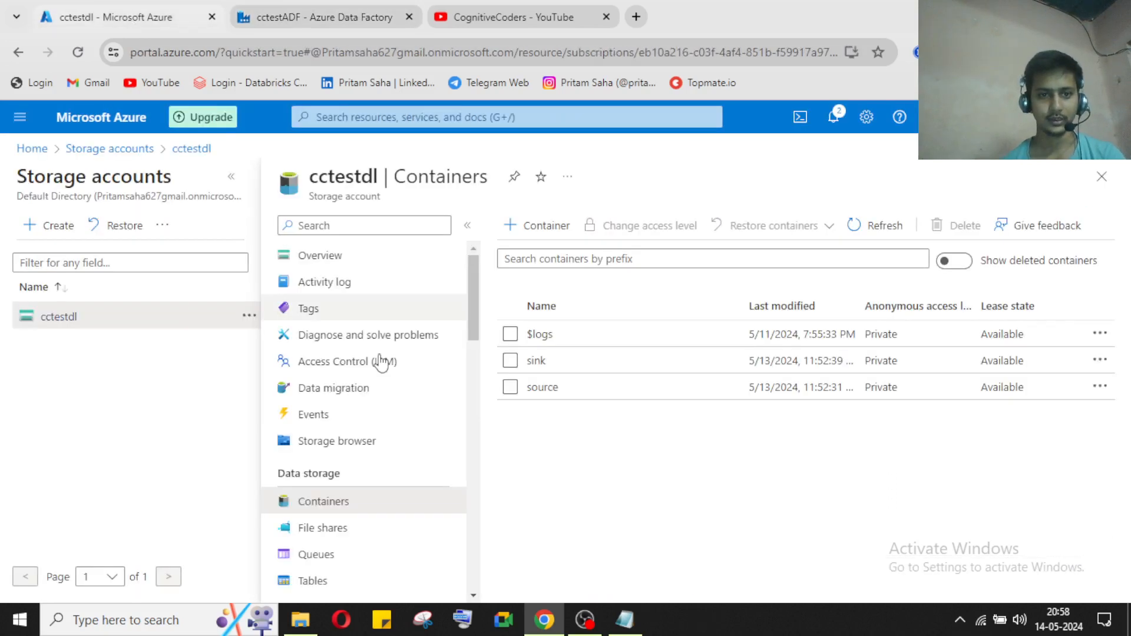
left_click(541, 387)
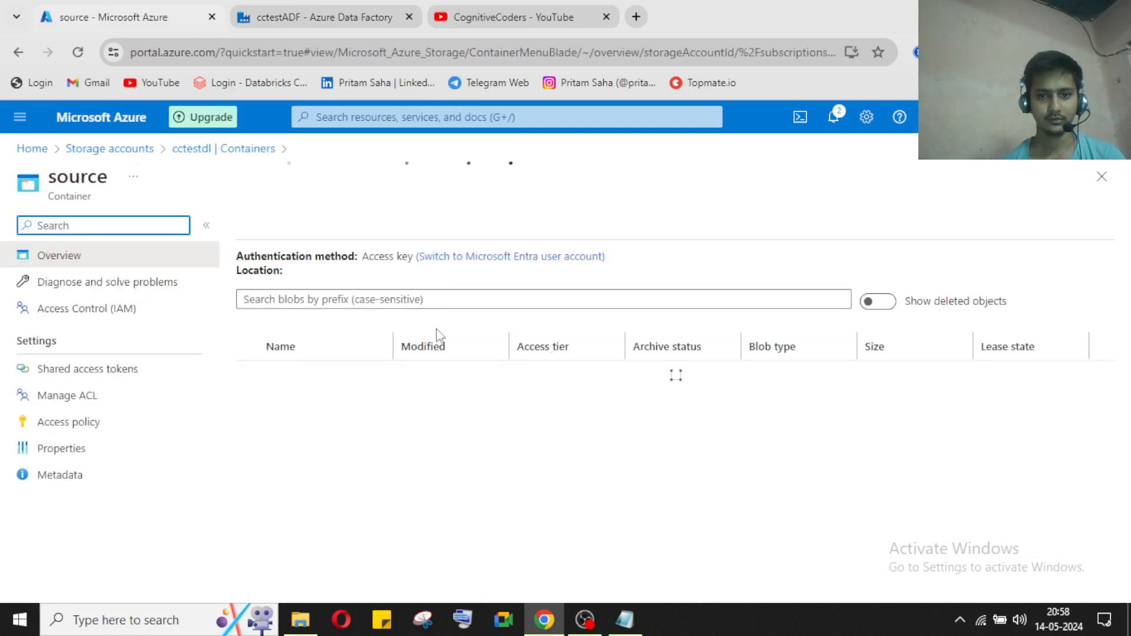
left_click(336, 18)
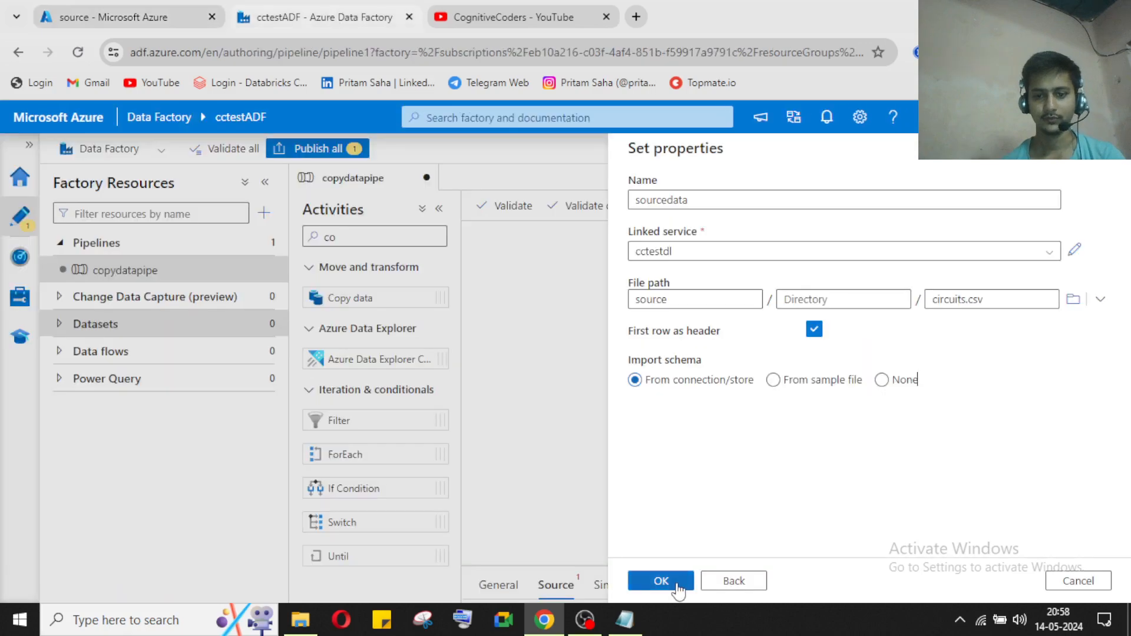
left_click(678, 581)
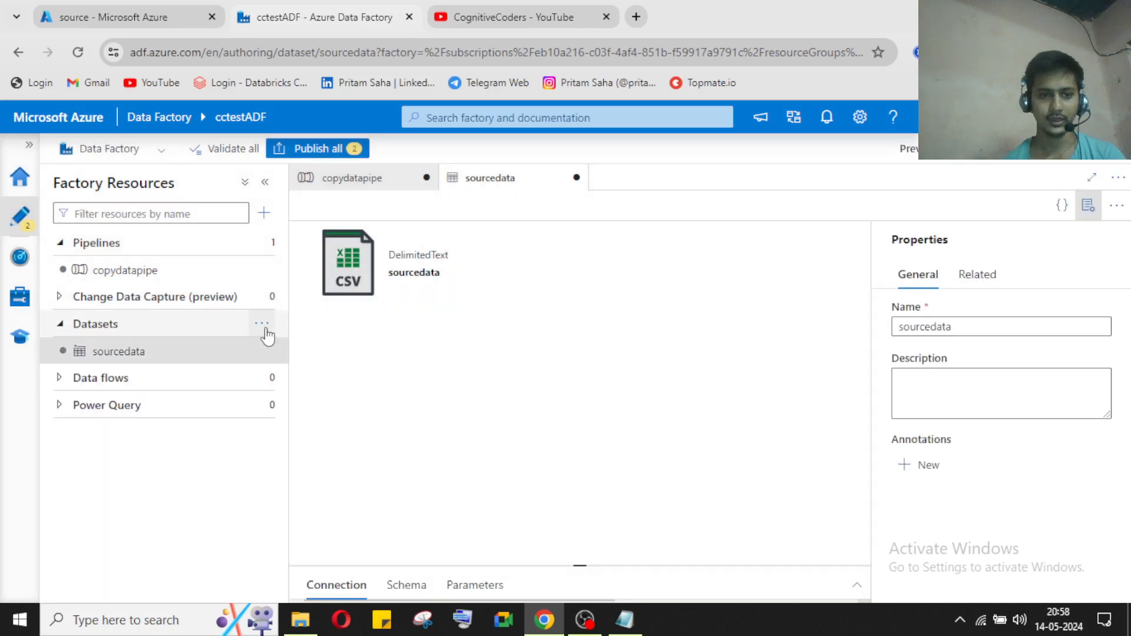
Step: Start a second dataset with Azure Data Lake Storage Gen2 as the data store and DelimitedText as the format
left_click(263, 328)
left_click(313, 338)
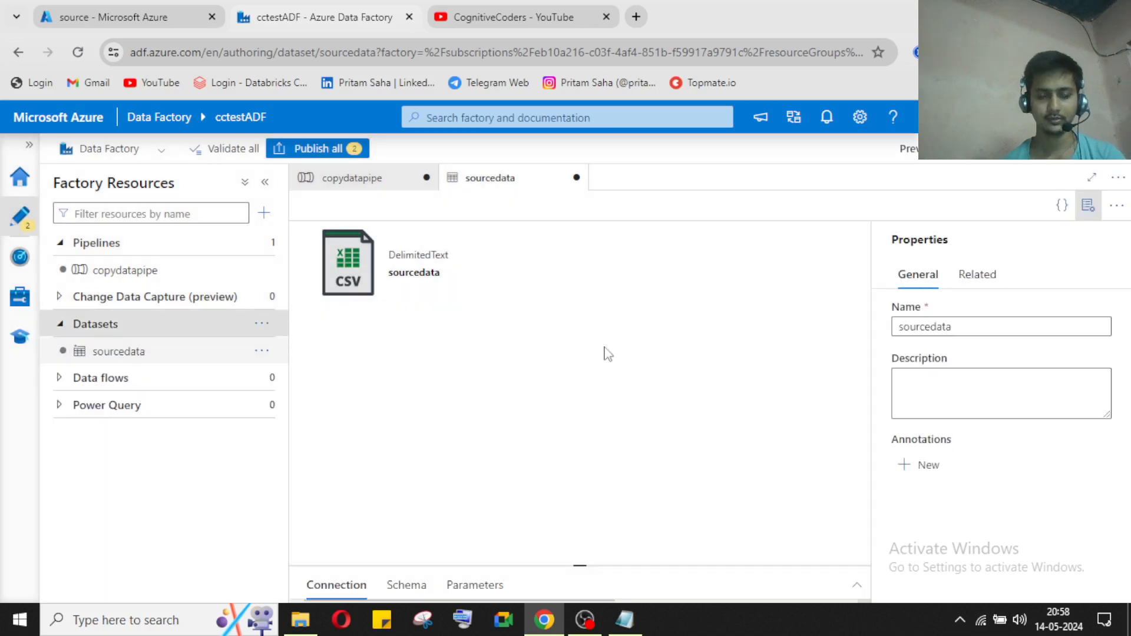
scroll(825, 400, "down", 5)
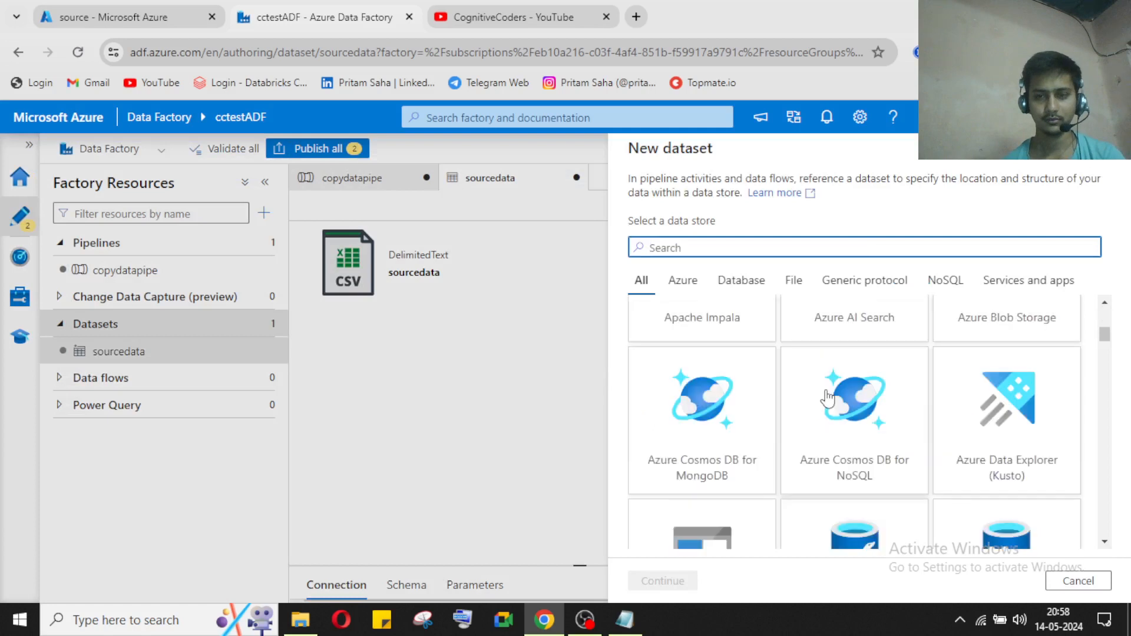
scroll(827, 400, "up", 2)
scroll(829, 399, "down", 1)
scroll(828, 398, "down", 2)
left_click(690, 501)
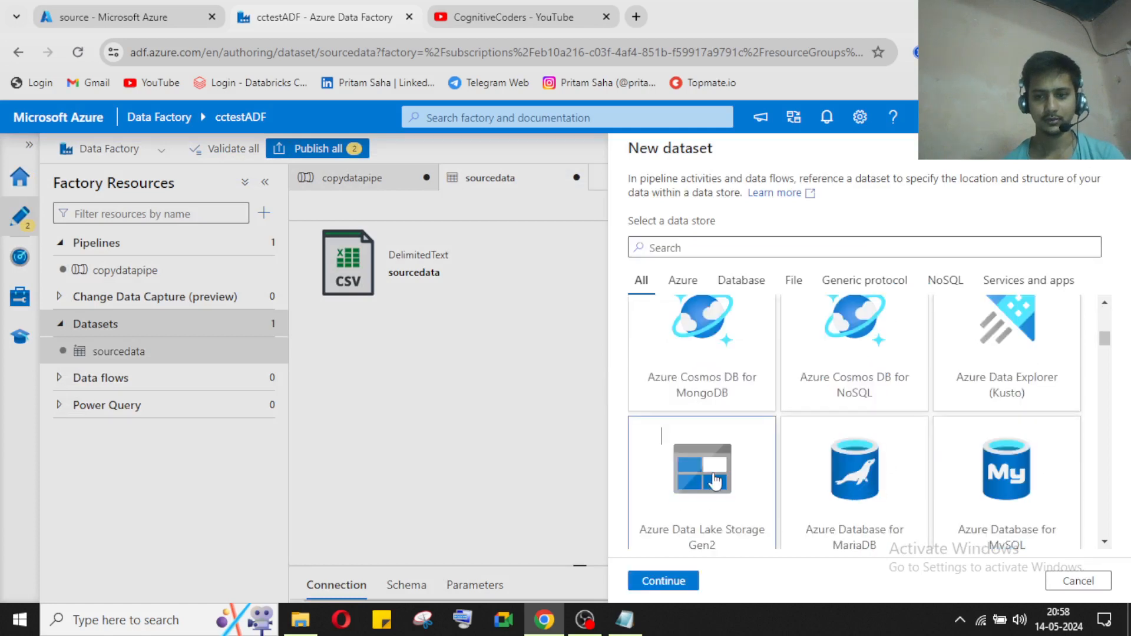
left_click(663, 581)
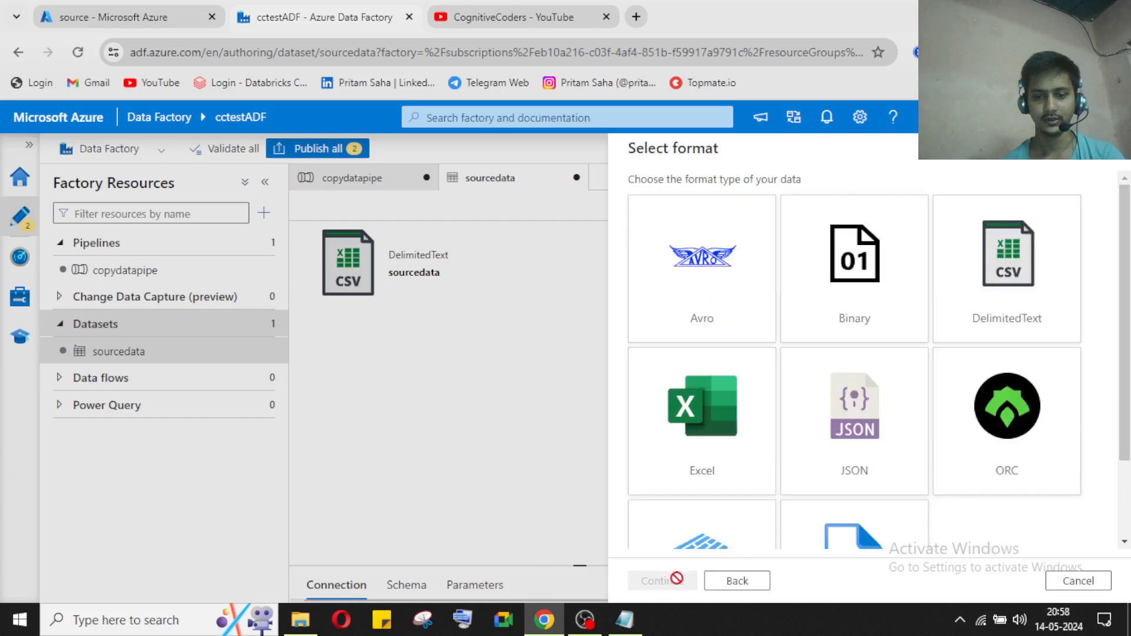
left_click(1016, 287)
left_click(663, 581)
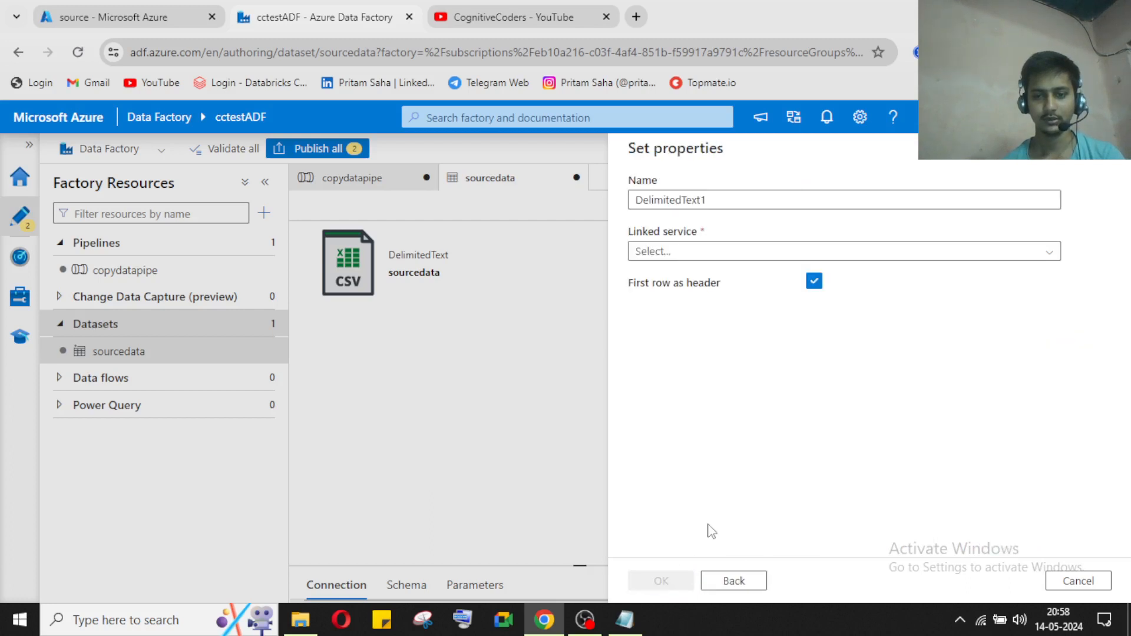
Step: Go back through the dataset setup to review the format types and examine the full range of available data stores
left_click(749, 581)
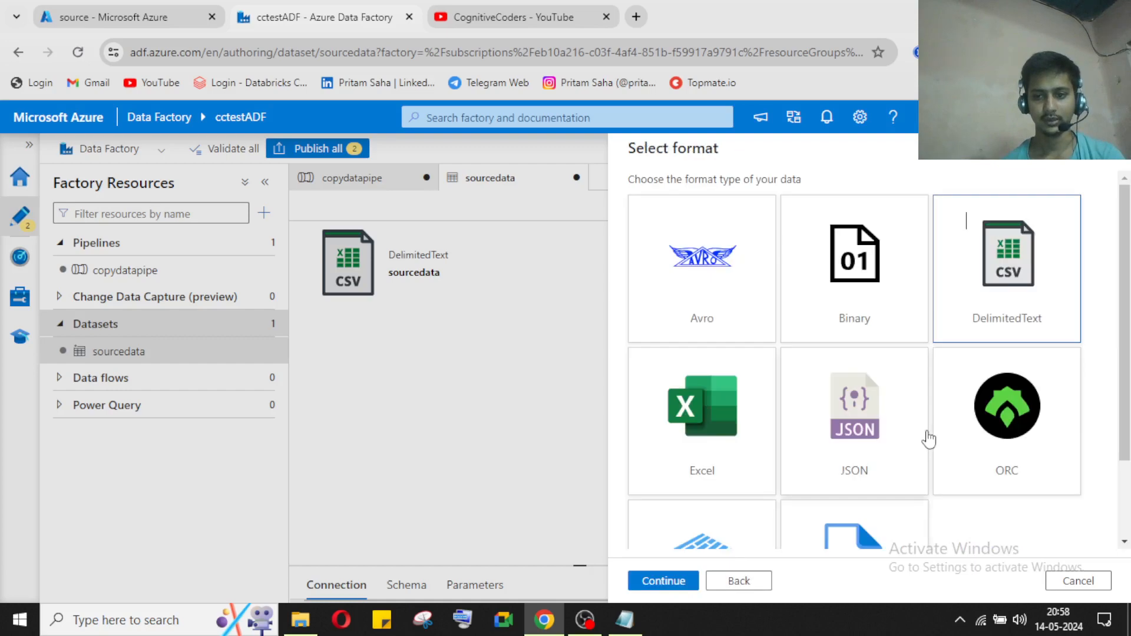
scroll(919, 448, "down", 3)
scroll(896, 482, "up", 3)
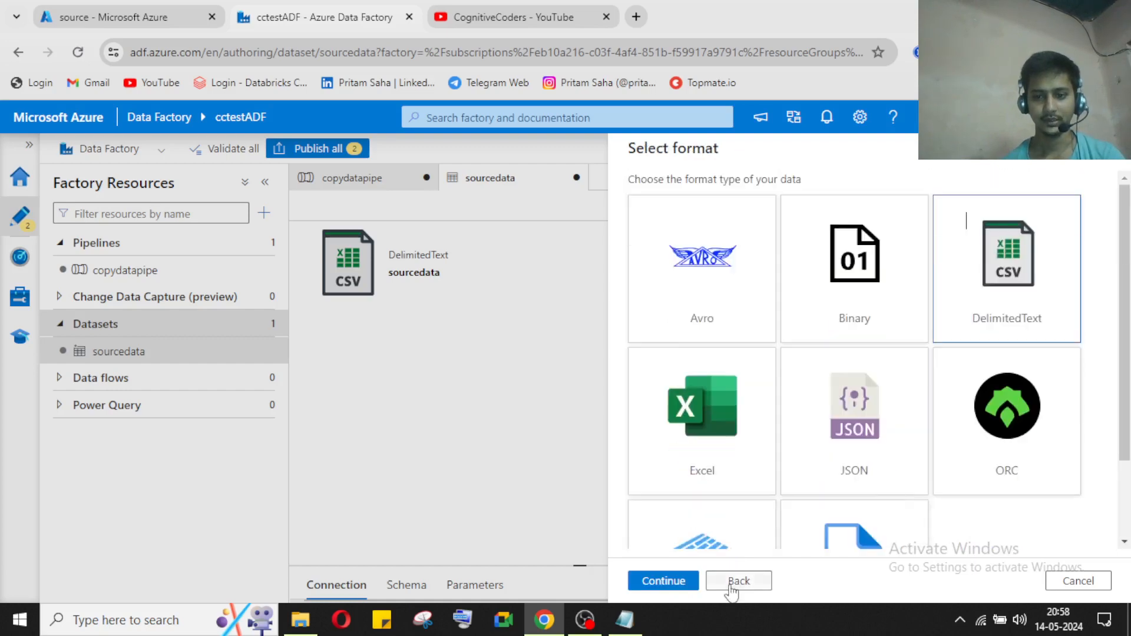
left_click(733, 585)
scroll(795, 468, "down", 7)
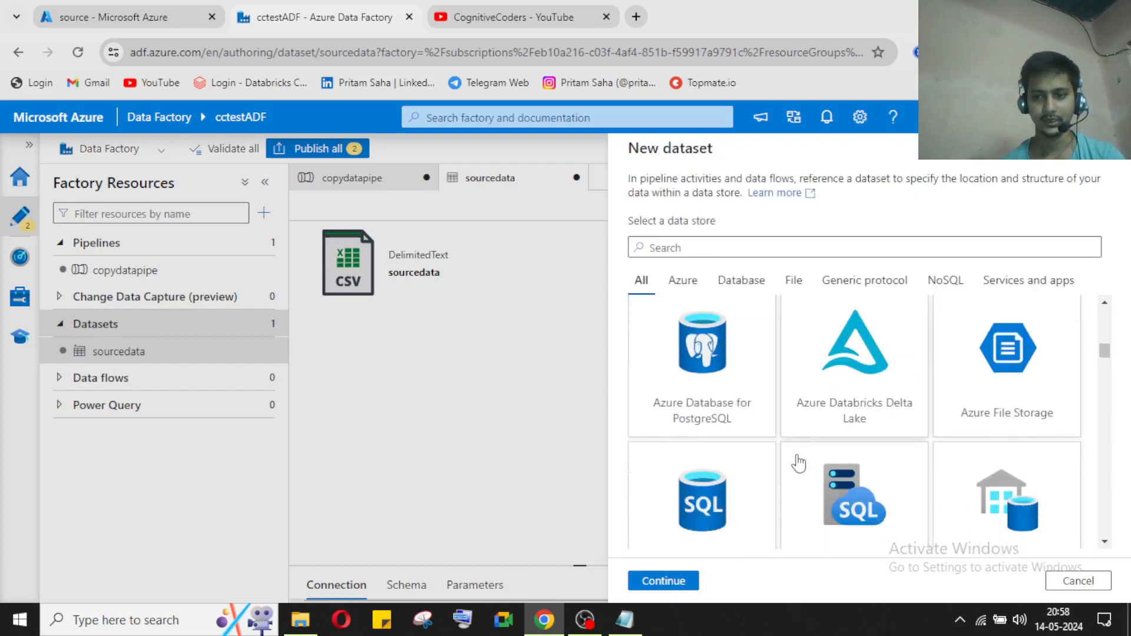
scroll(797, 463, "down", 2)
scroll(775, 450, "up", 4)
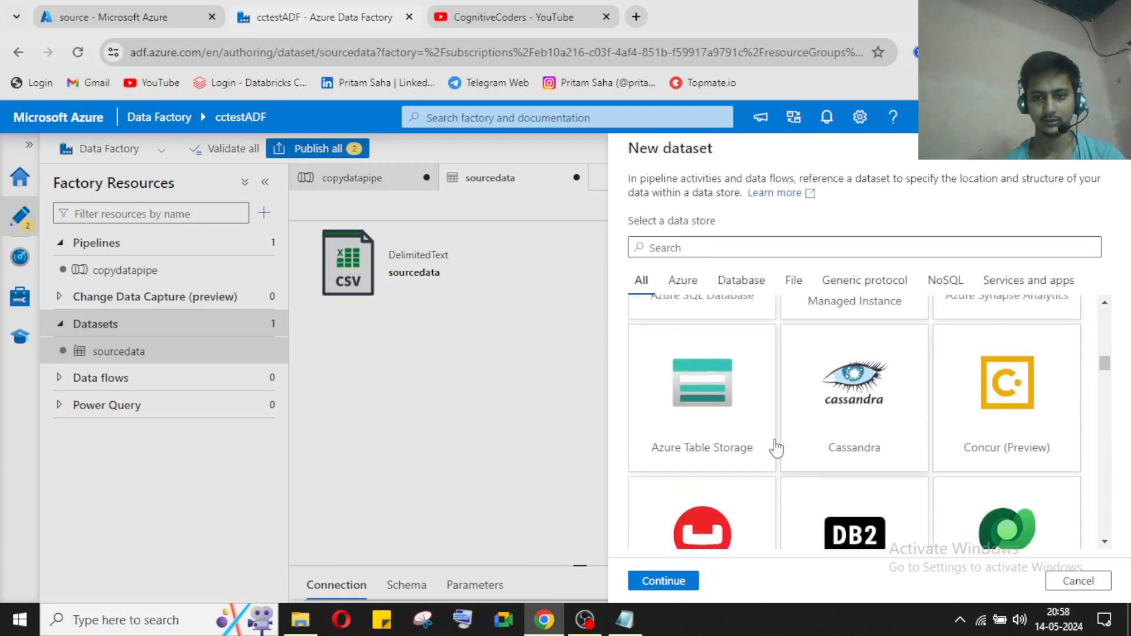
scroll(766, 465, "down", 3)
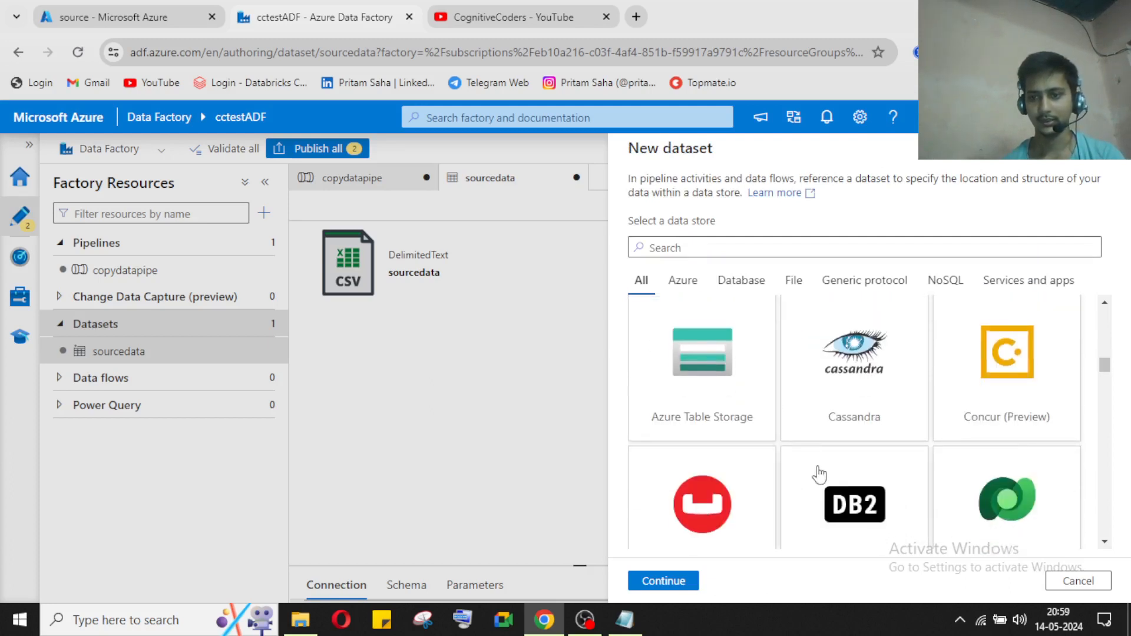
scroll(818, 473, "down", 5)
scroll(822, 473, "down", 12)
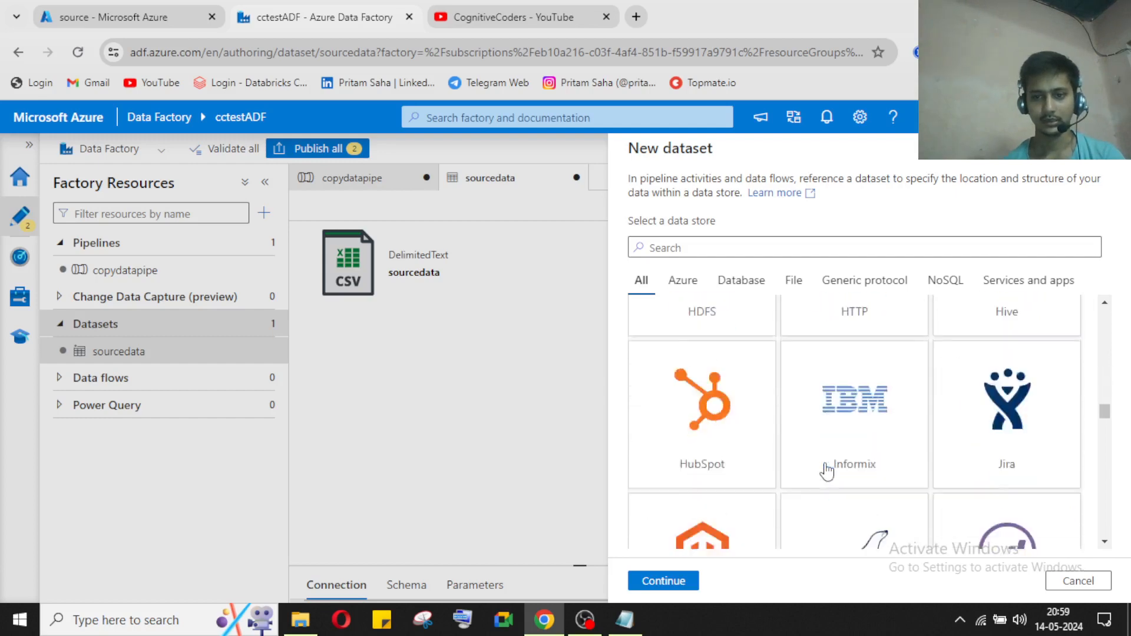
scroll(827, 471, "down", 3)
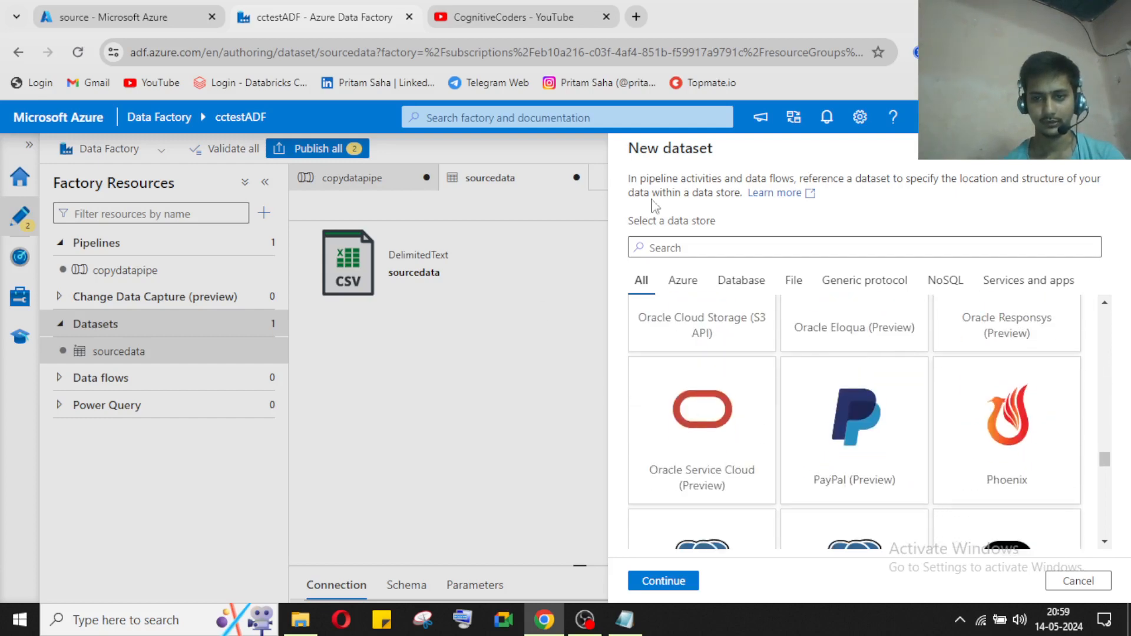
scroll(798, 384, "down", 10)
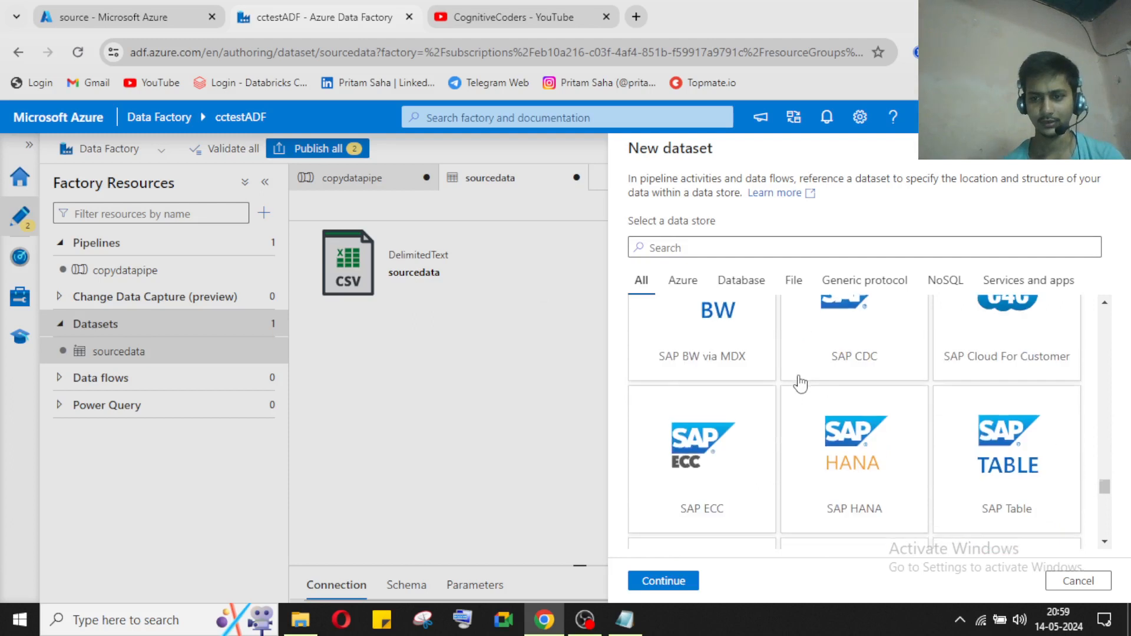
scroll(800, 384, "down", 4)
scroll(800, 384, "up", 4)
scroll(800, 384, "down", 7)
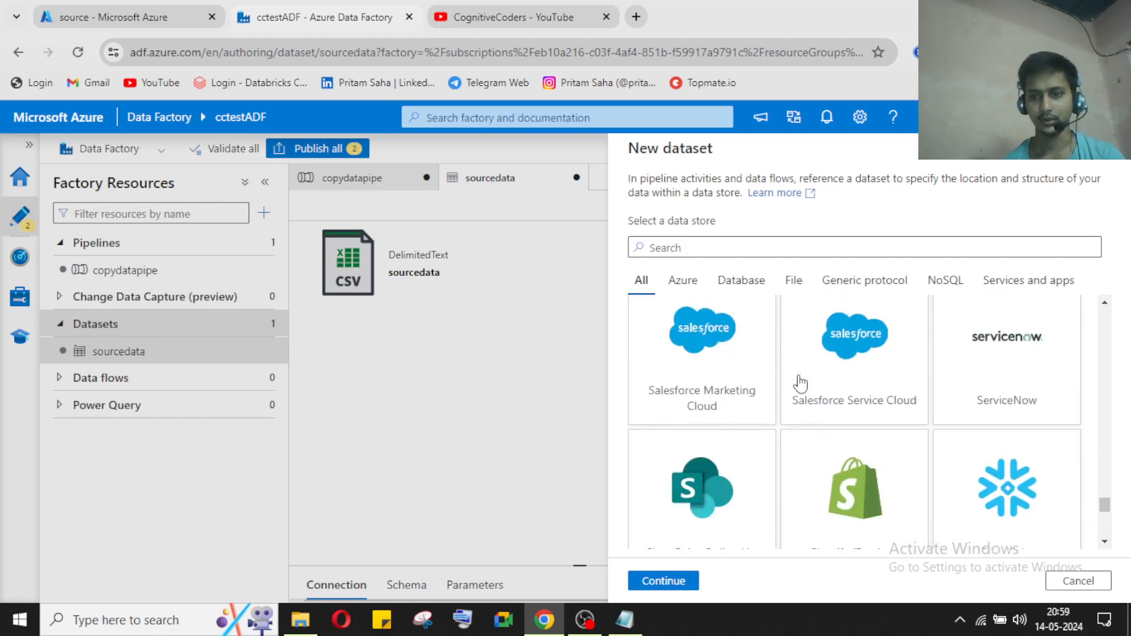
scroll(800, 384, "down", 4)
scroll(824, 465, "down", 3)
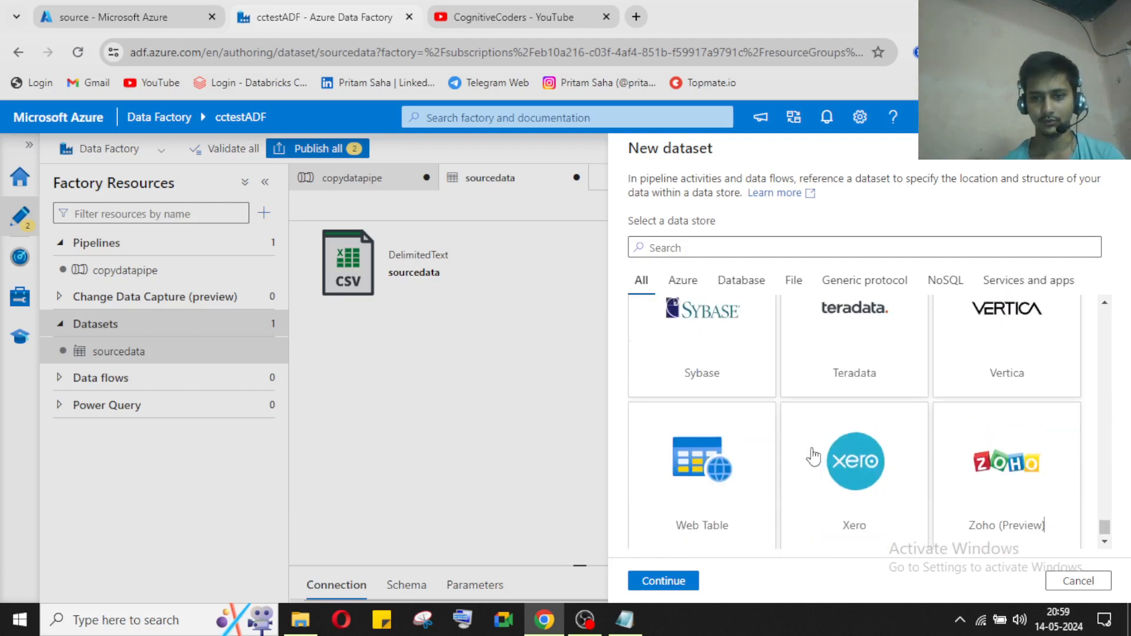
scroll(837, 477, "up", 3)
scroll(840, 480, "down", 3)
scroll(831, 507, "up", 1)
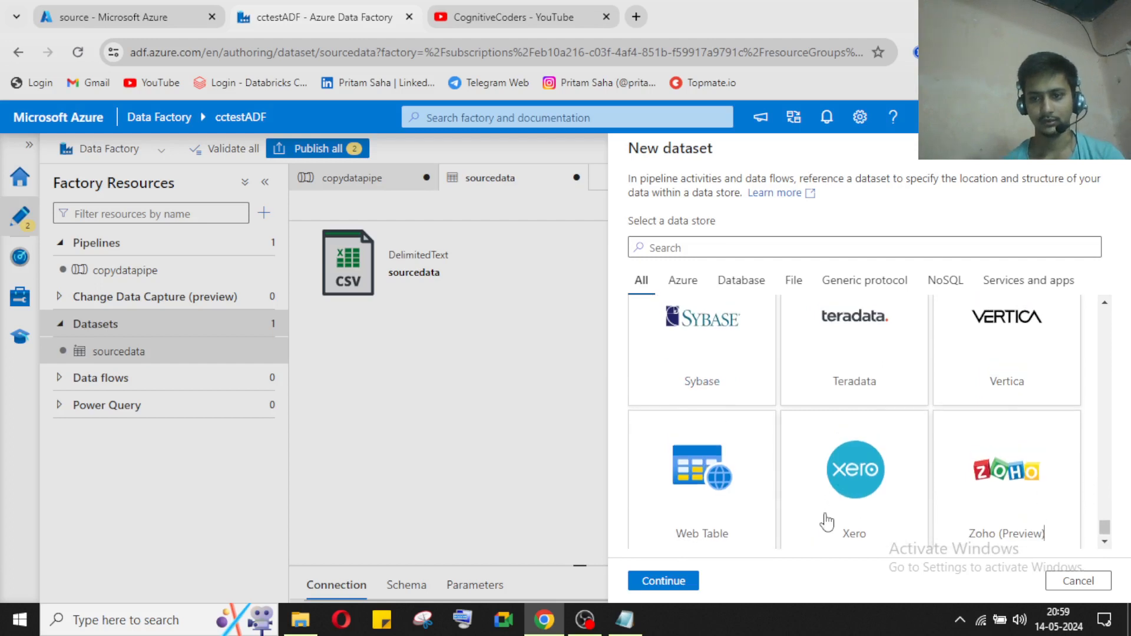
scroll(827, 518, "down", 1)
scroll(827, 517, "up", 1)
scroll(827, 517, "up", 15)
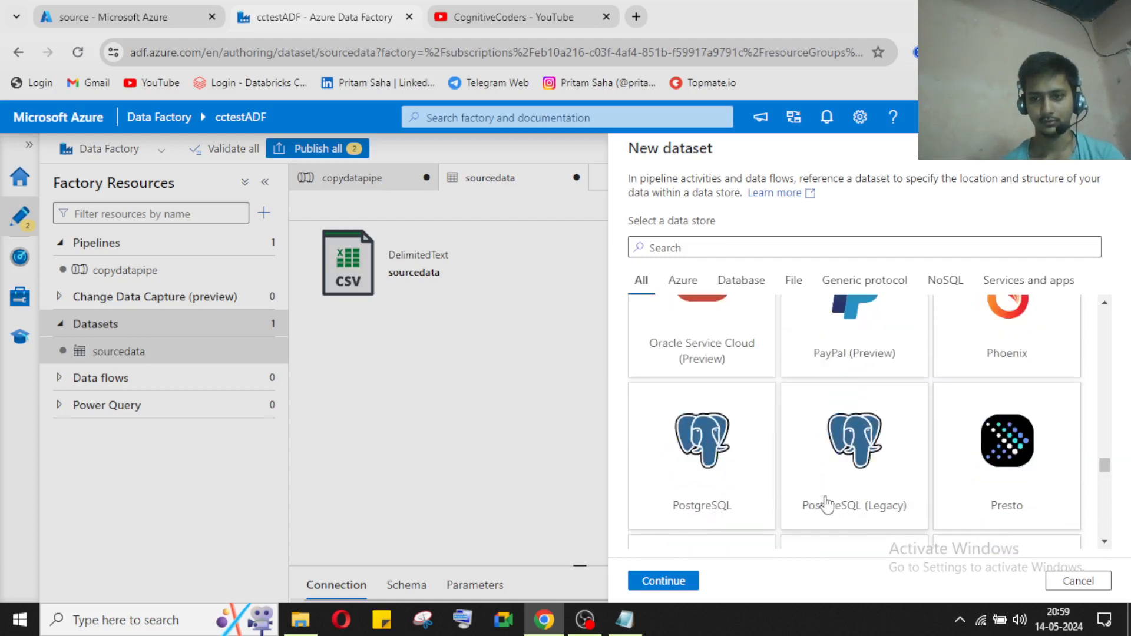
scroll(828, 504, "up", 15)
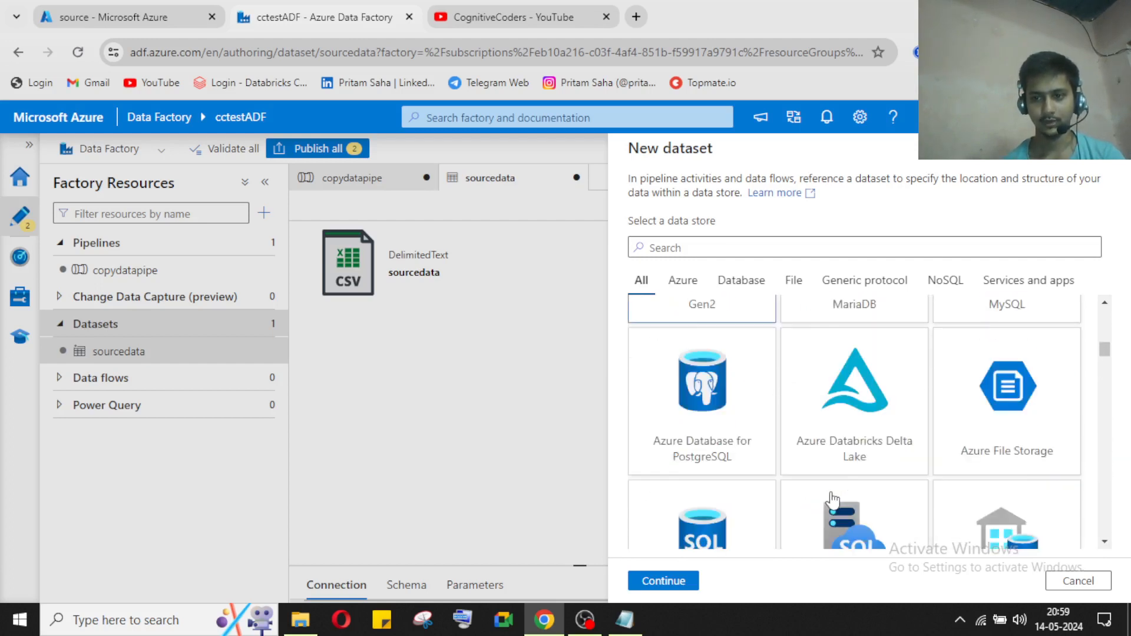
scroll(833, 501, "up", 3)
scroll(833, 500, "down", 4)
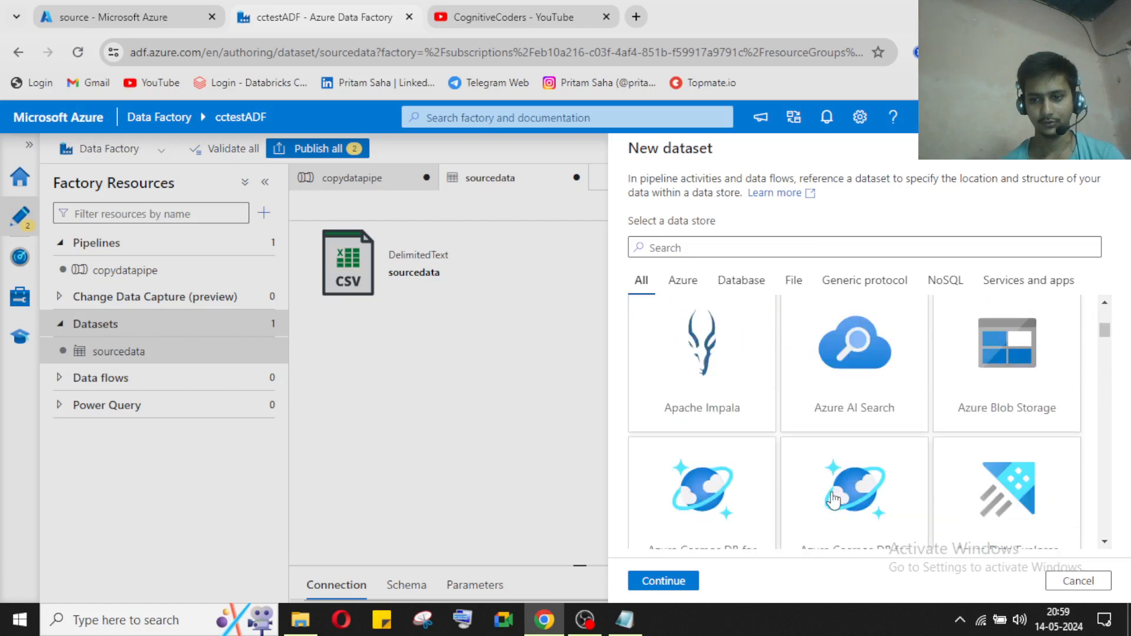
scroll(833, 500, "down", 2)
scroll(725, 505, "down", 3)
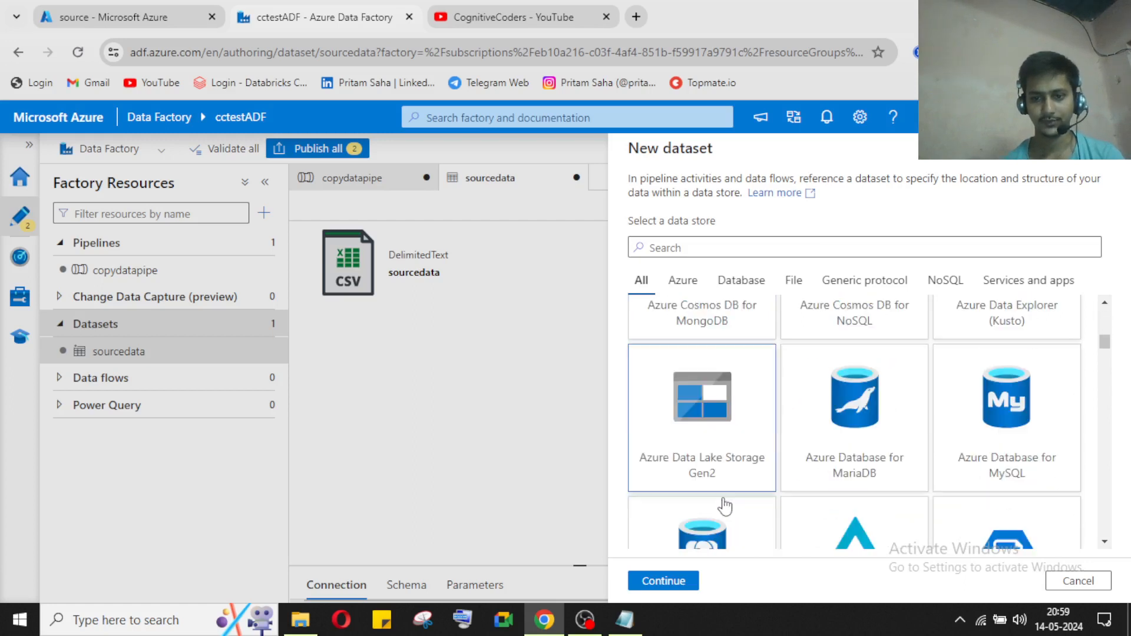
Step: Choose Azure Data Lake Storage Gen2 as the new dataset's data store and DelimitedText as its format
double_click(717, 425)
left_click(967, 224)
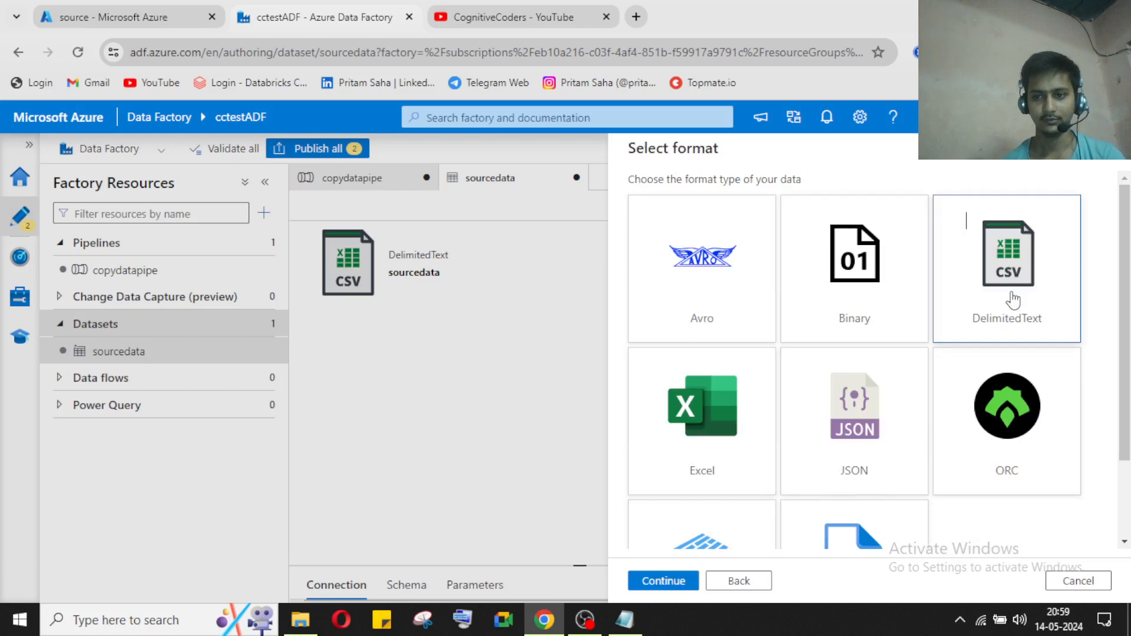
left_click(683, 590)
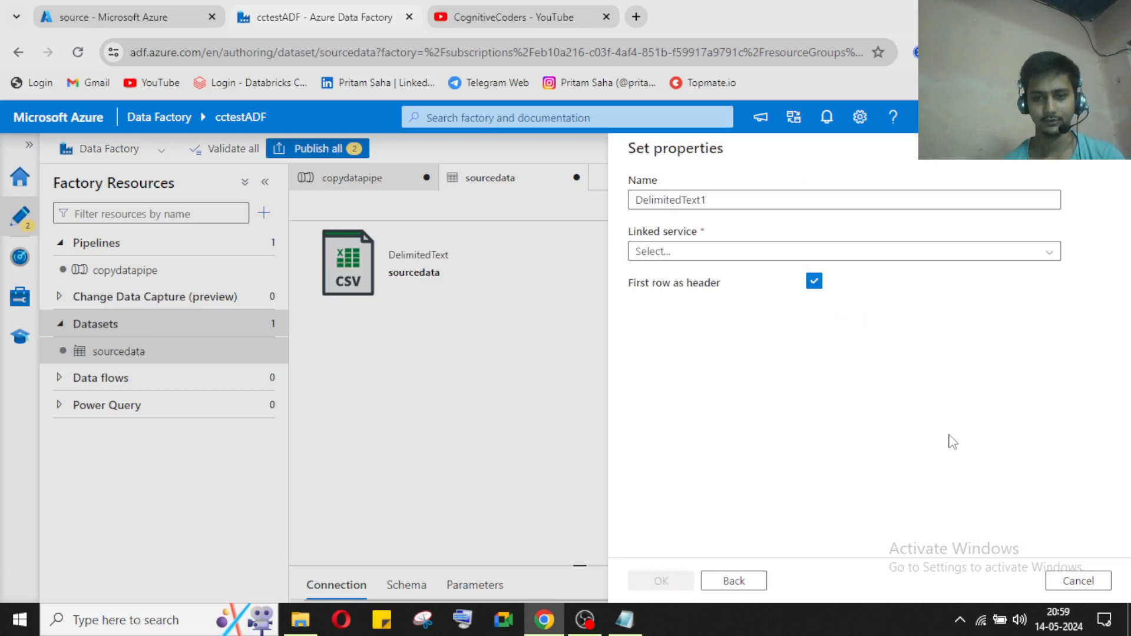
Step: Name the new dataset sinkdata and assign it the cctestdl linked service
left_click(677, 201)
key("ctrl+a")
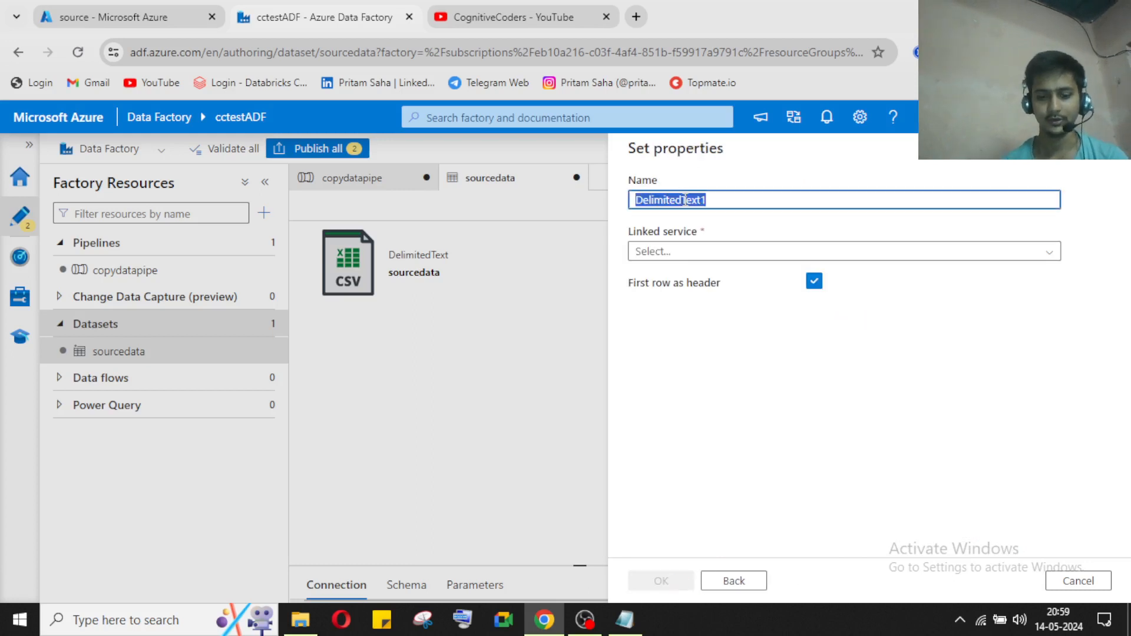
type("sink")
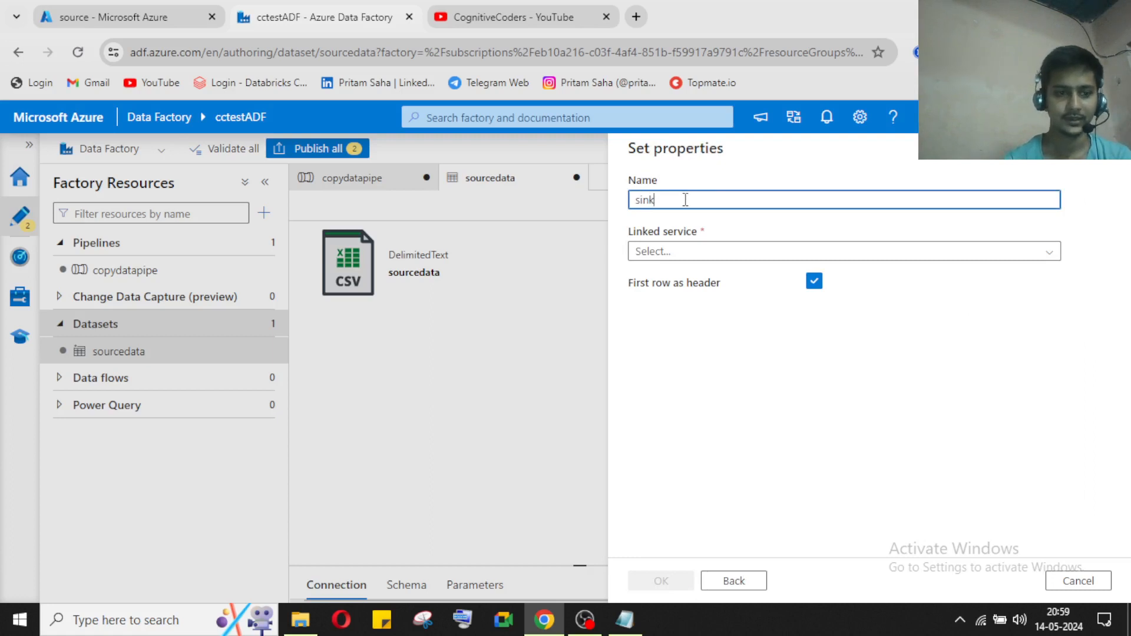
type("s")
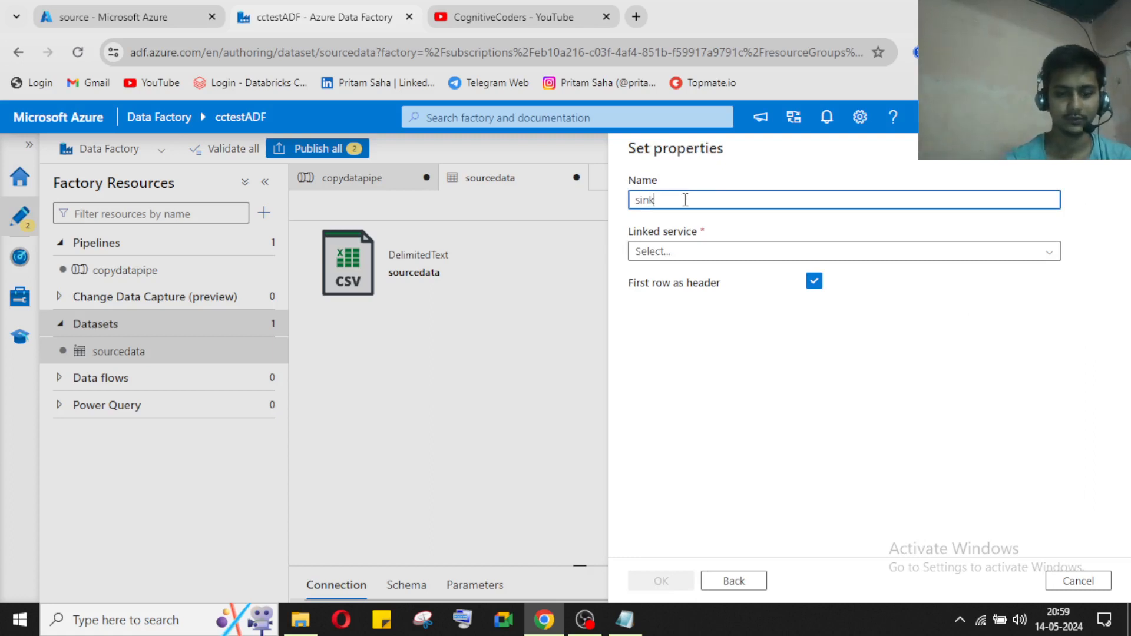
left_click(757, 253)
left_click(733, 331)
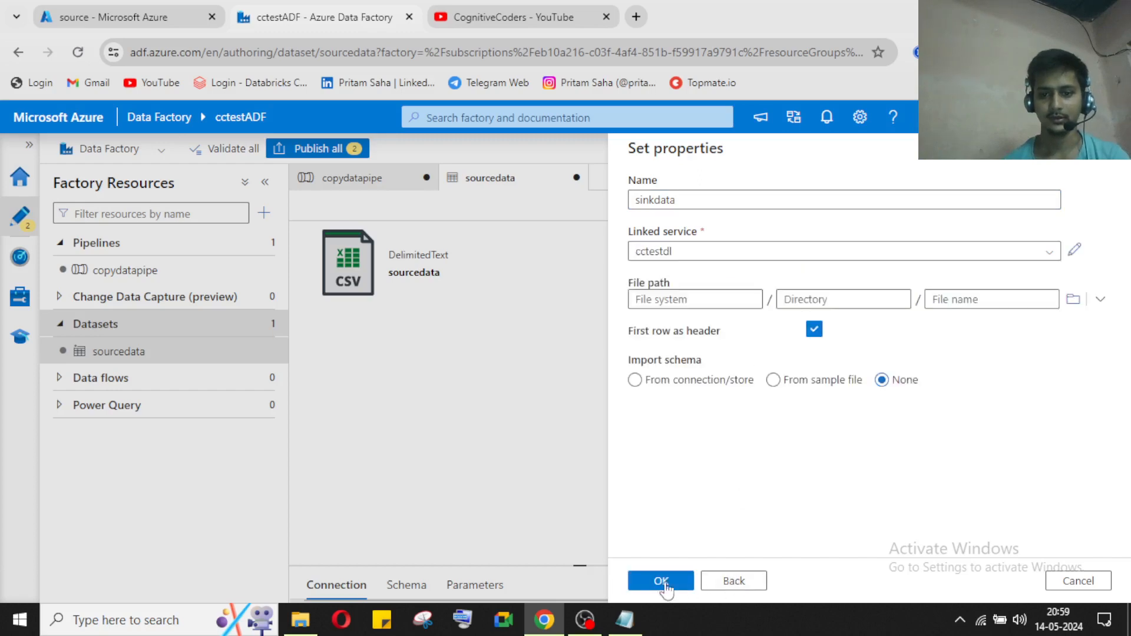
Step: Browse the storage to set the file path to the sink container, create the dataset, and collapse its properties
left_click(1086, 301)
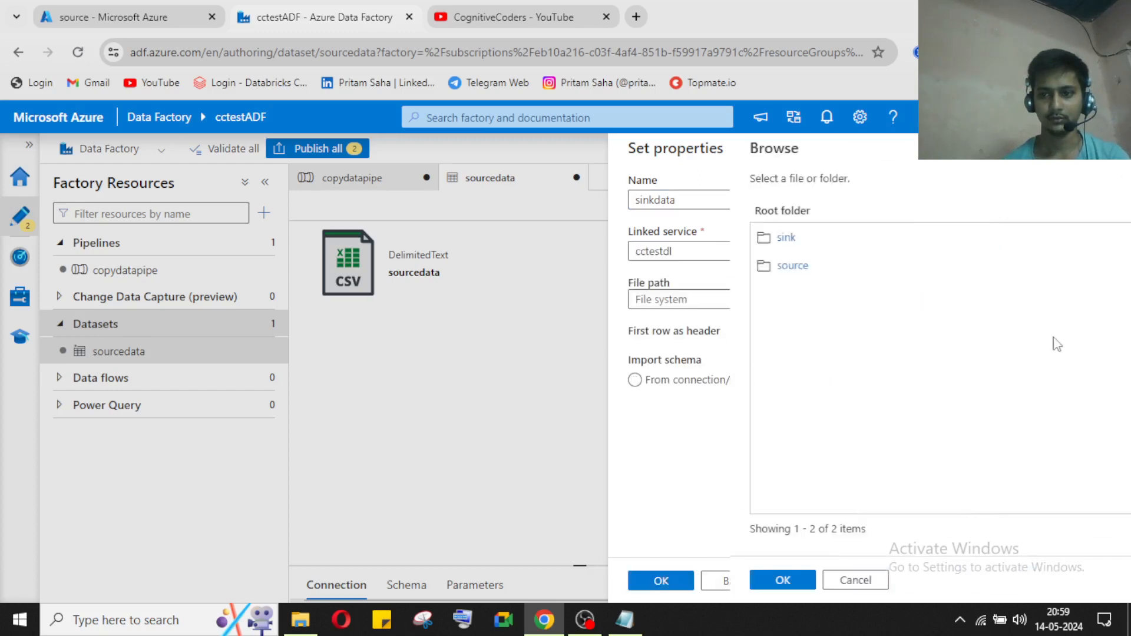
left_click(672, 239)
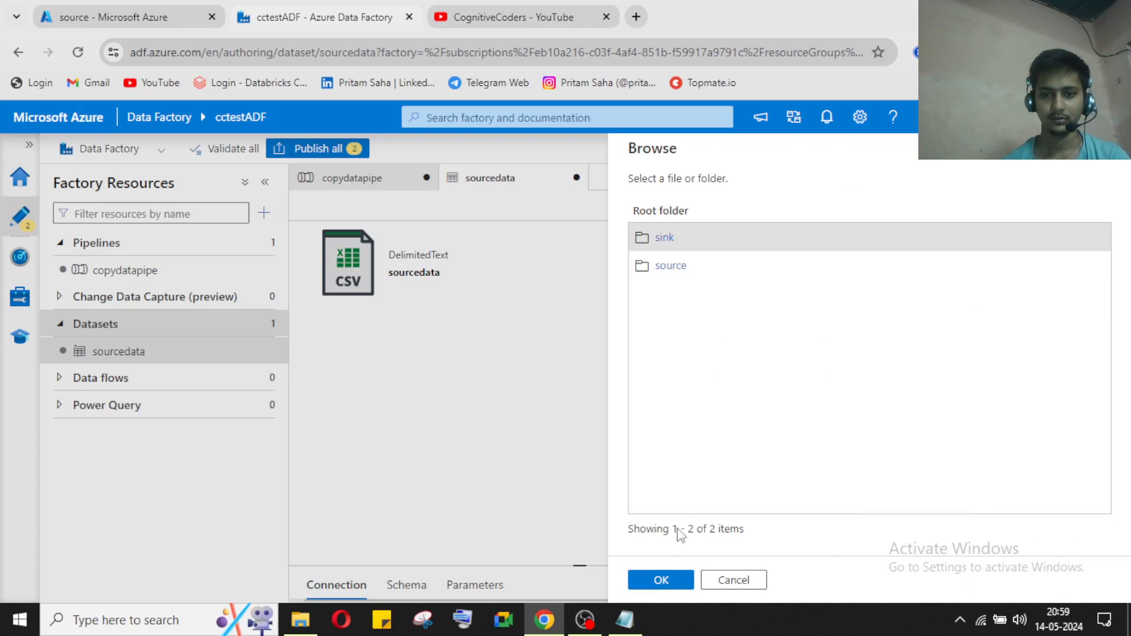
left_click(661, 580)
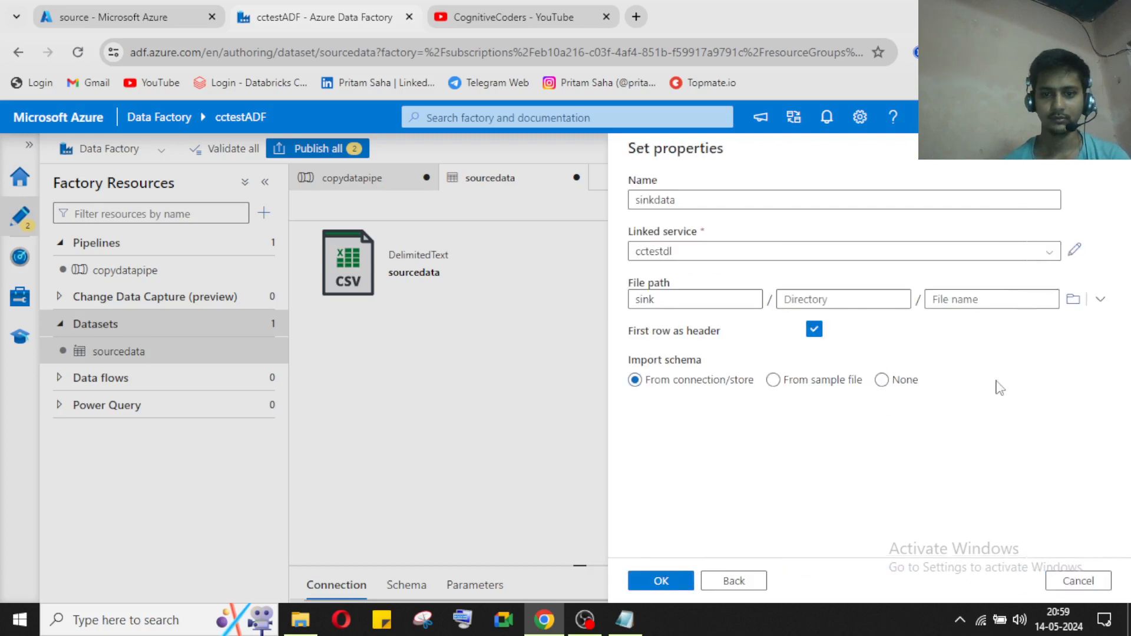
left_click(662, 581)
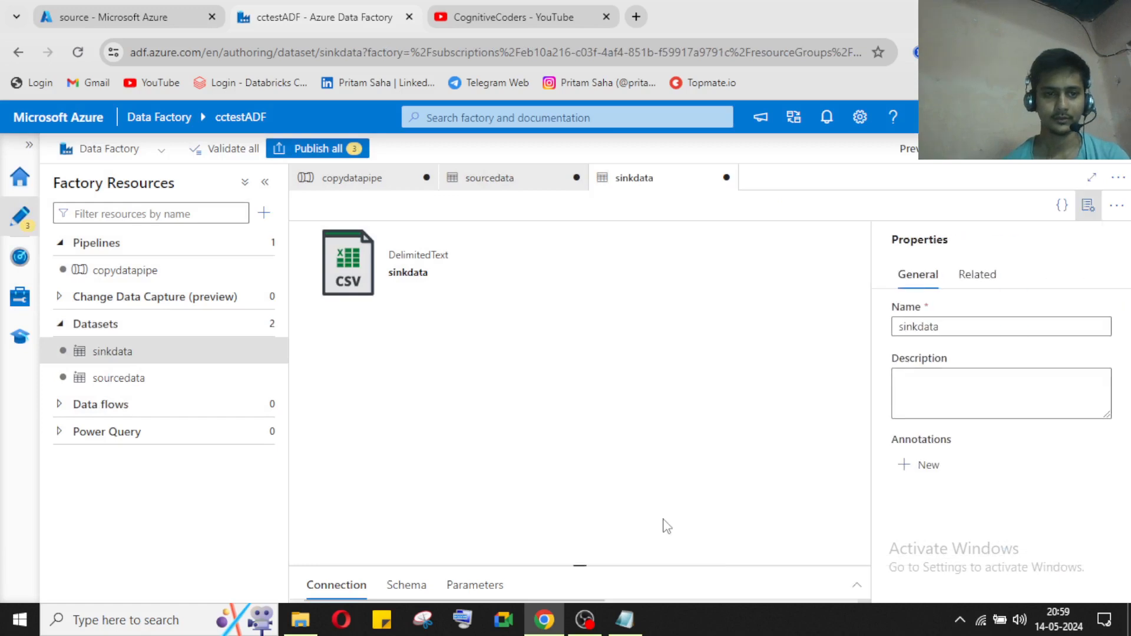
left_click(1089, 205)
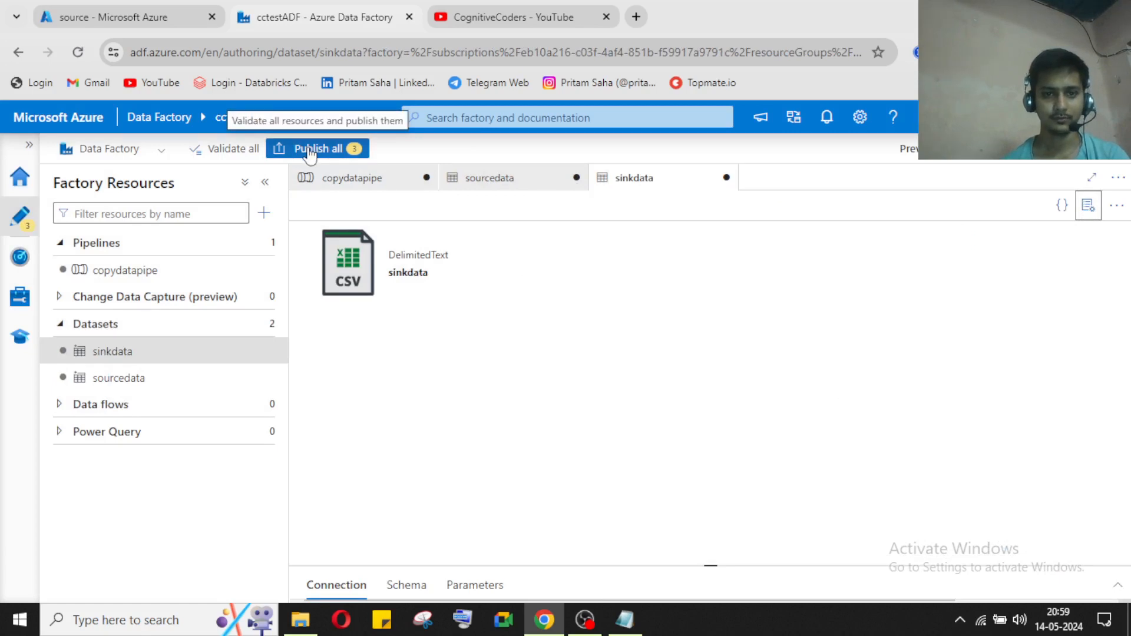
Step: In the copydatapipe pipeline, set the Copy data activity's source dataset to sourcedata and review its source options
left_click(126, 269)
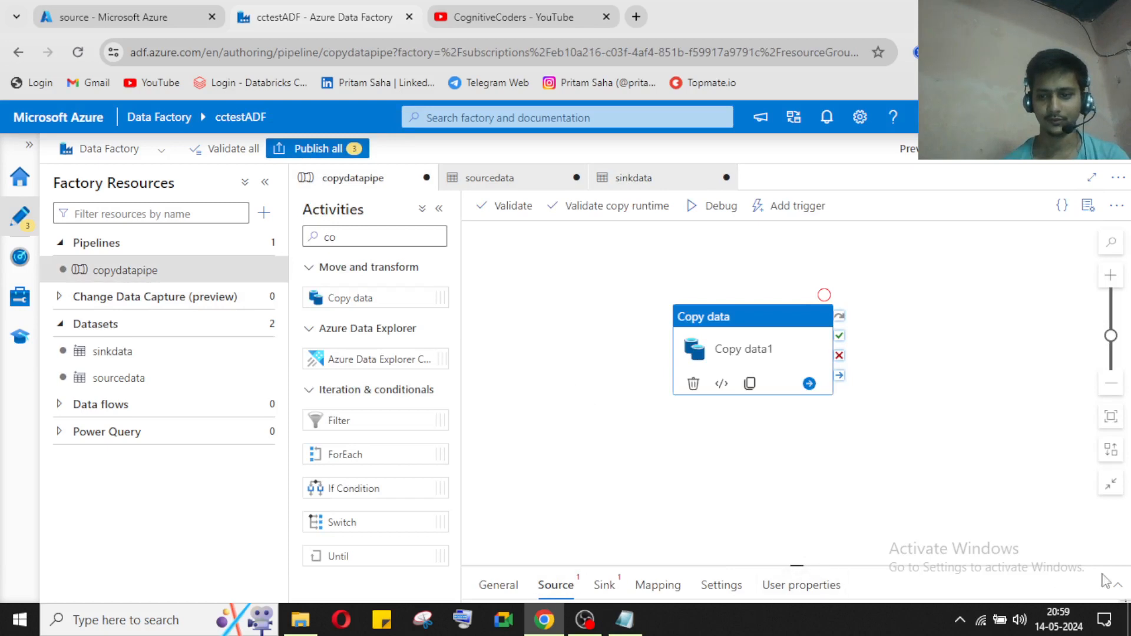
left_click(1118, 590)
left_click(755, 287)
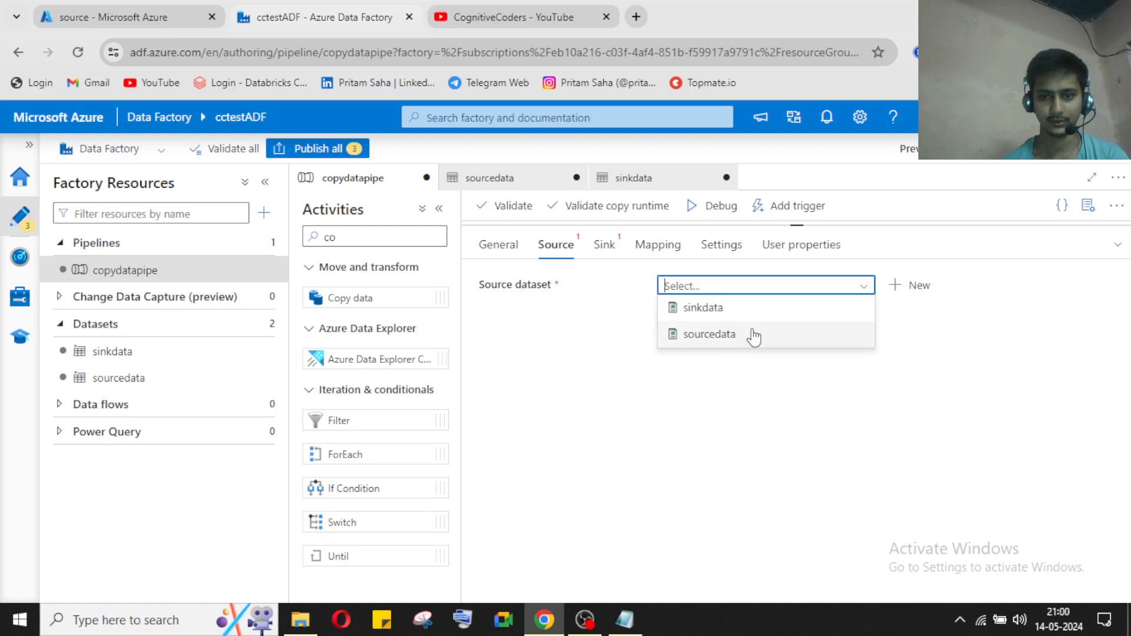
left_click(715, 340)
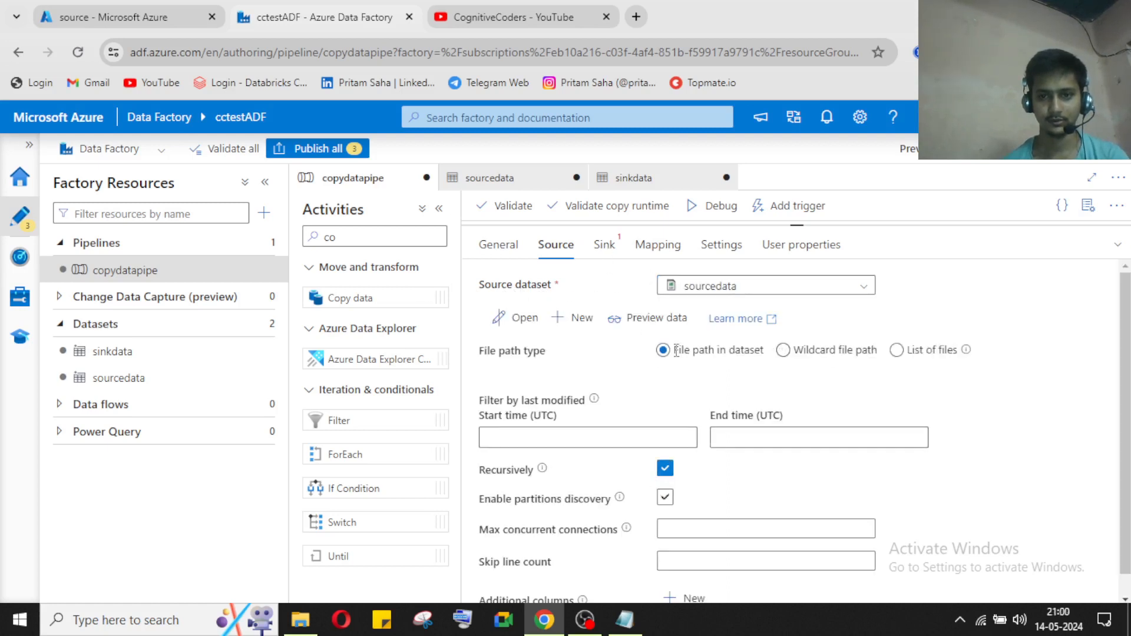
scroll(726, 448, "down", 1)
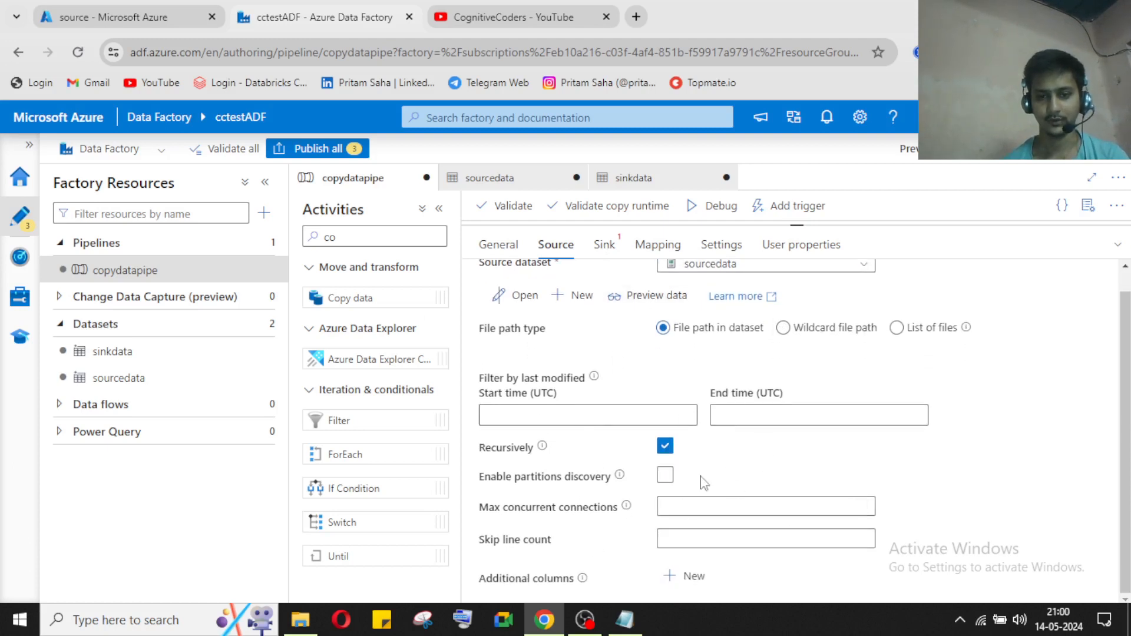
scroll(751, 467, "up", 1)
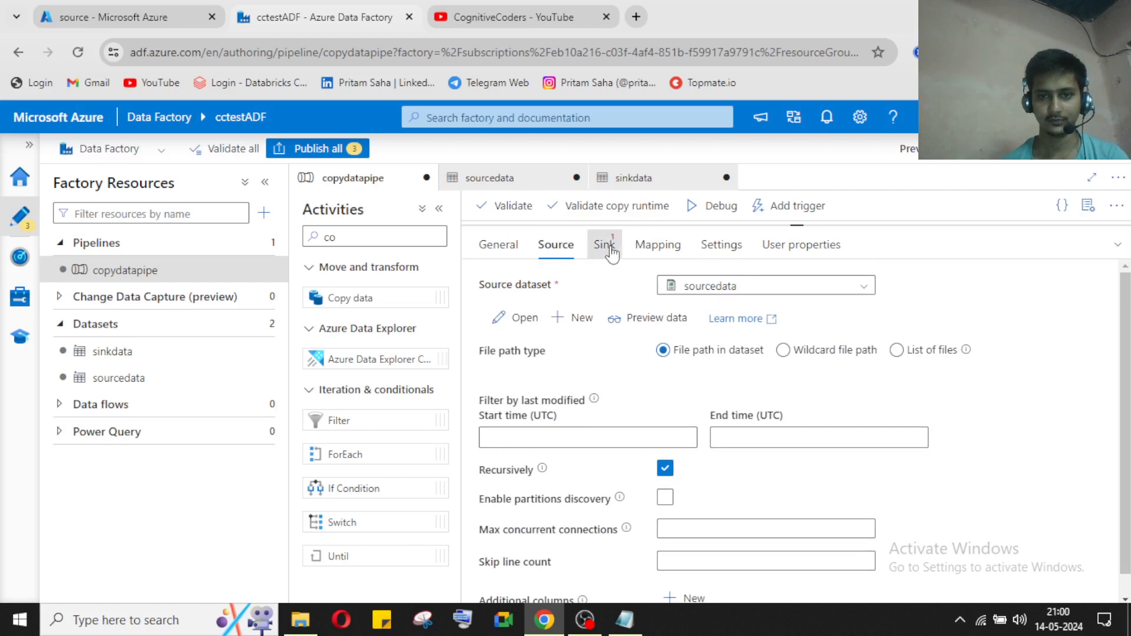
Step: Set the Copy data activity's sink dataset to sinkdata
left_click(611, 253)
left_click(740, 288)
left_click(755, 312)
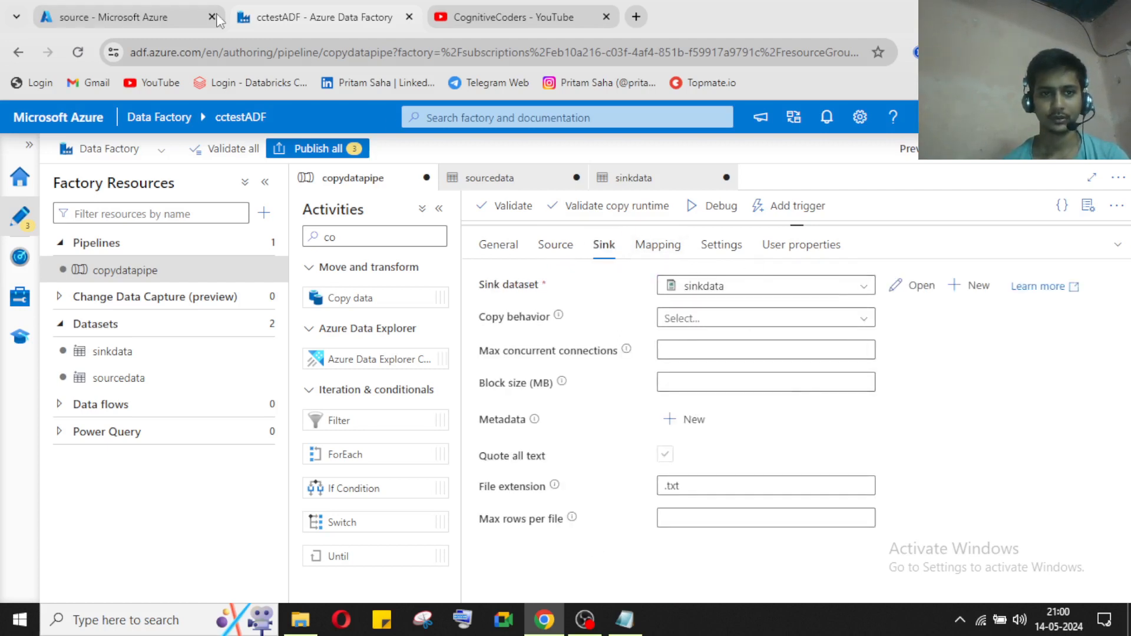
Step: Check the contents of the cctestdl account's sink container in the Azure portal, and return to the data factory
left_click(176, 19)
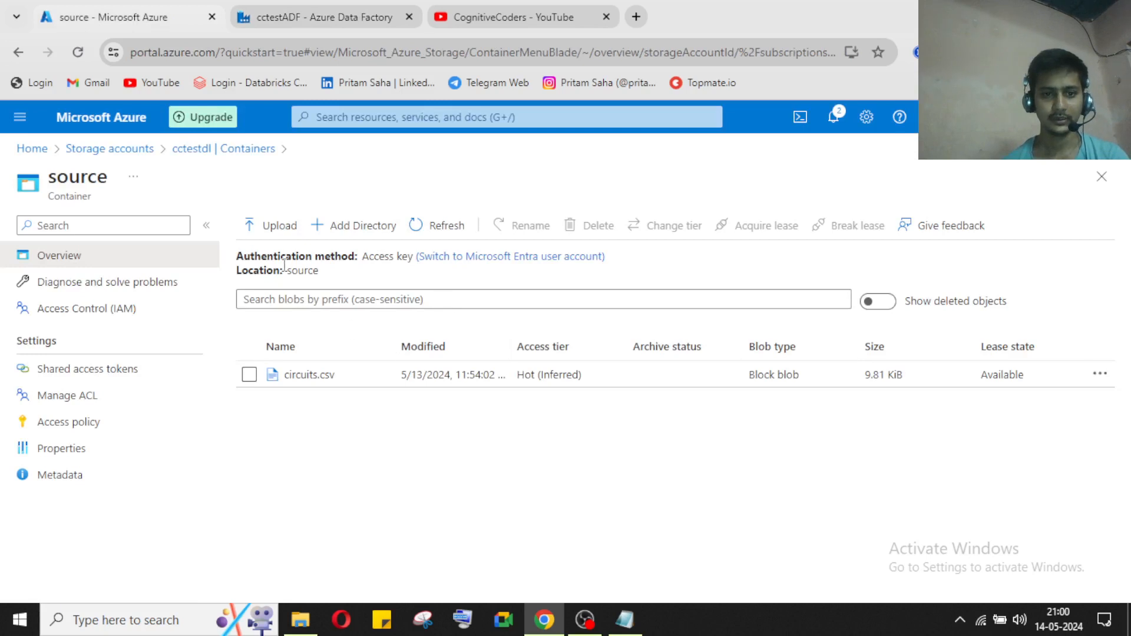
left_click(183, 148)
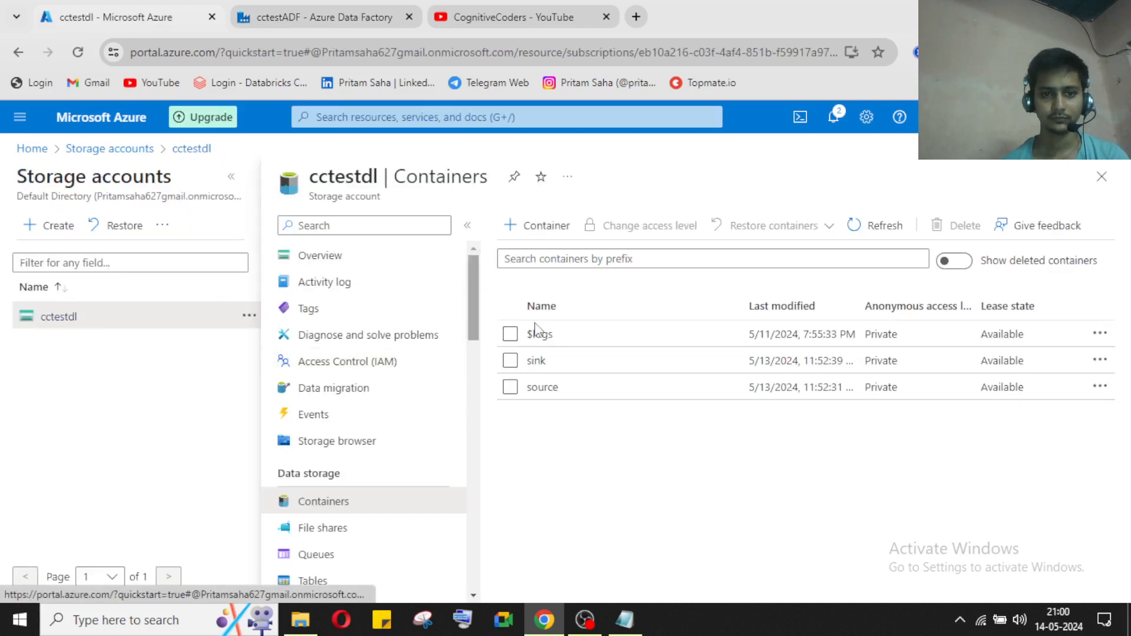
left_click(536, 360)
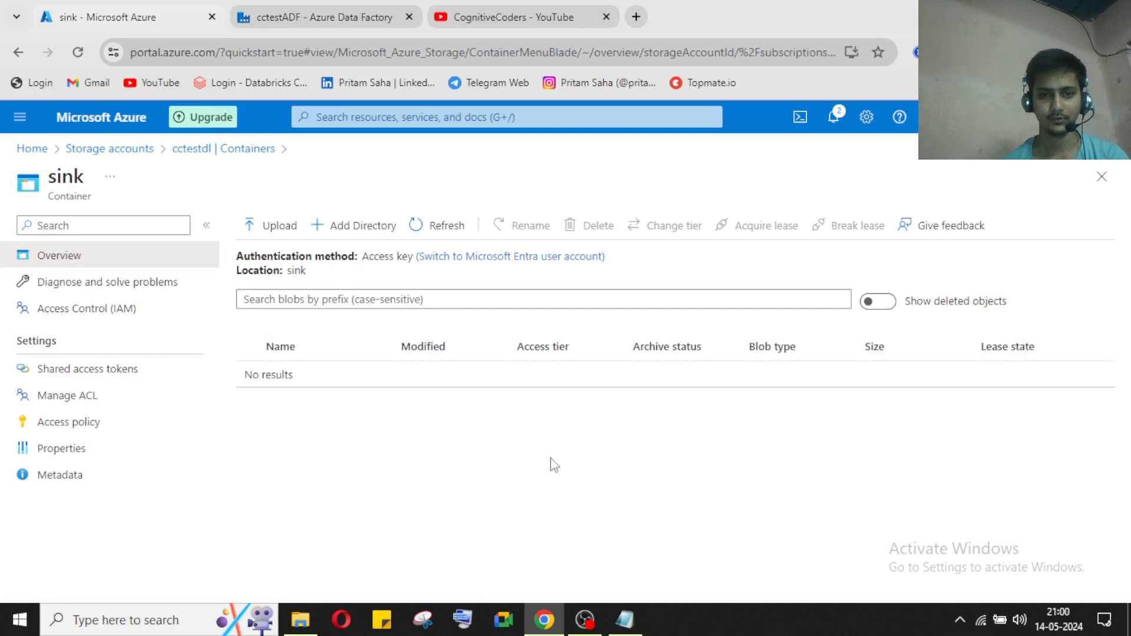
left_click(353, 22)
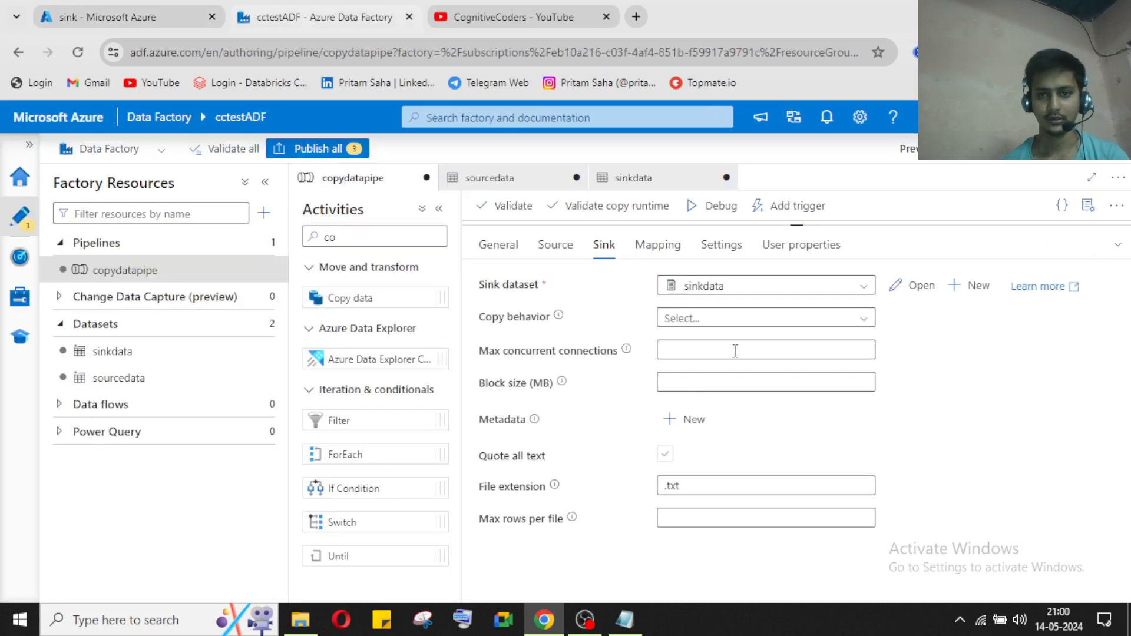
Step: Run the copydatapipe pipeline in debug mode and expand the run output to monitor its status
left_click(1119, 250)
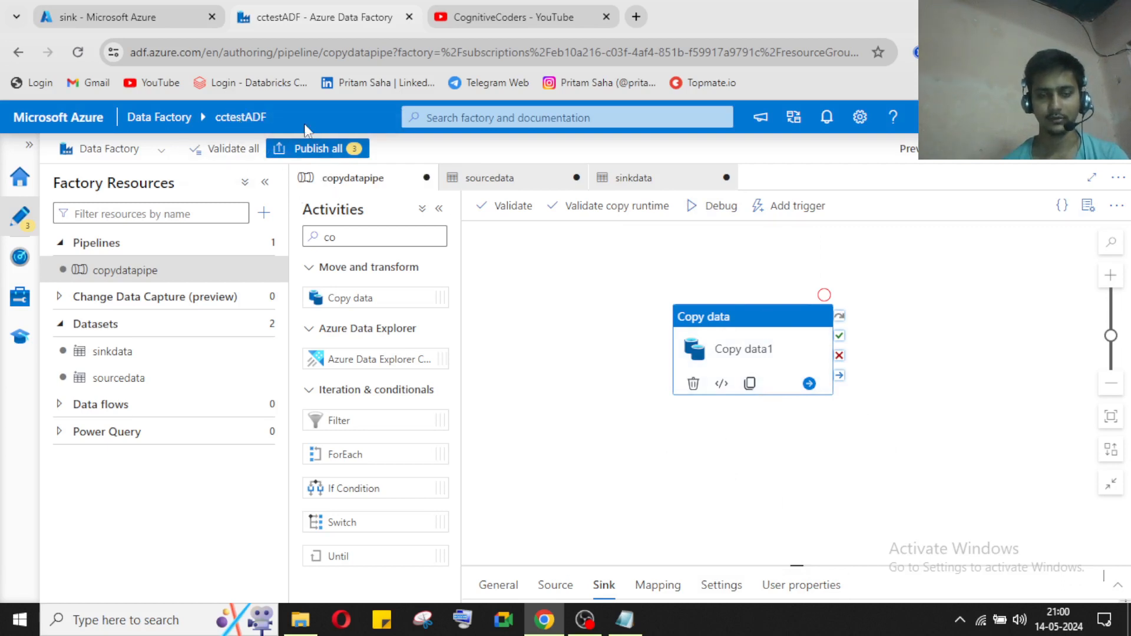
left_click(716, 205)
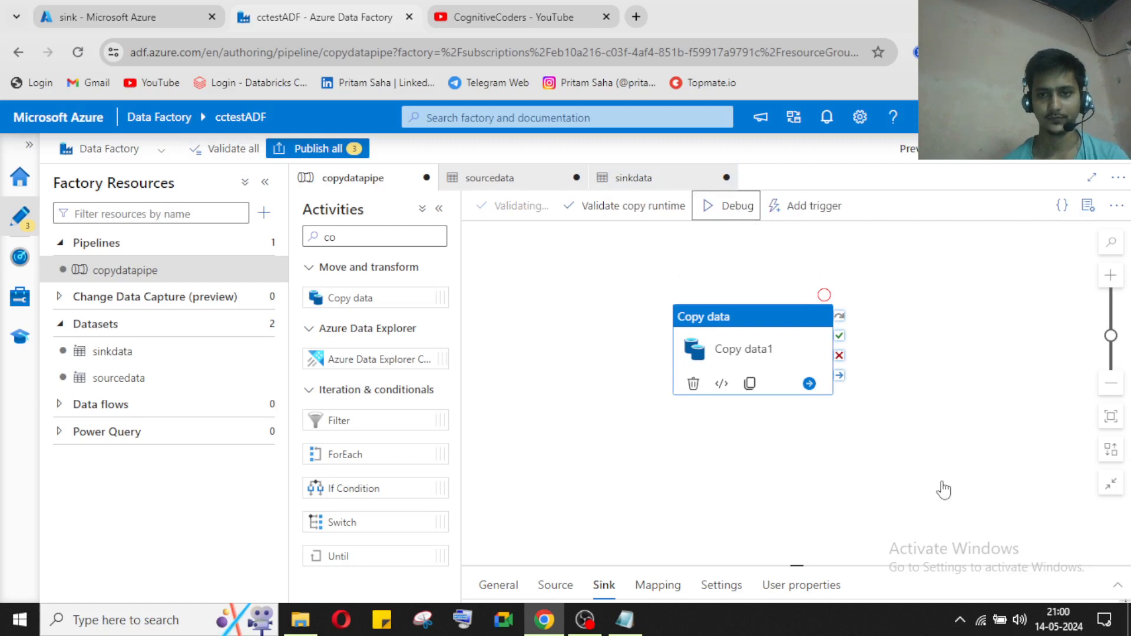
left_click(1112, 593)
left_click(977, 427)
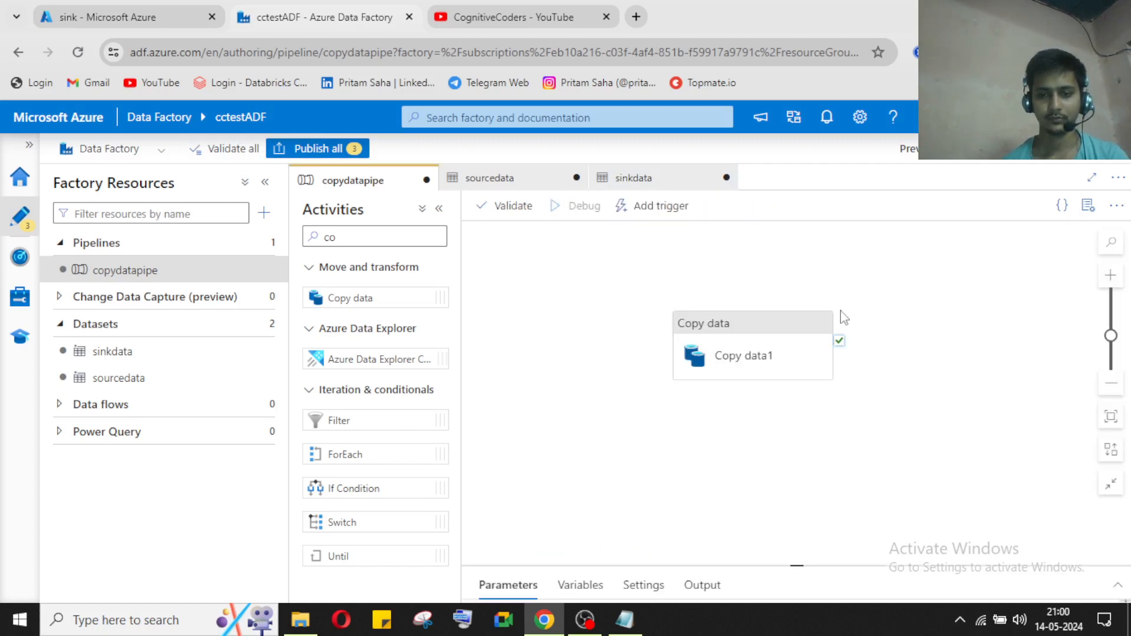
left_click(1118, 590)
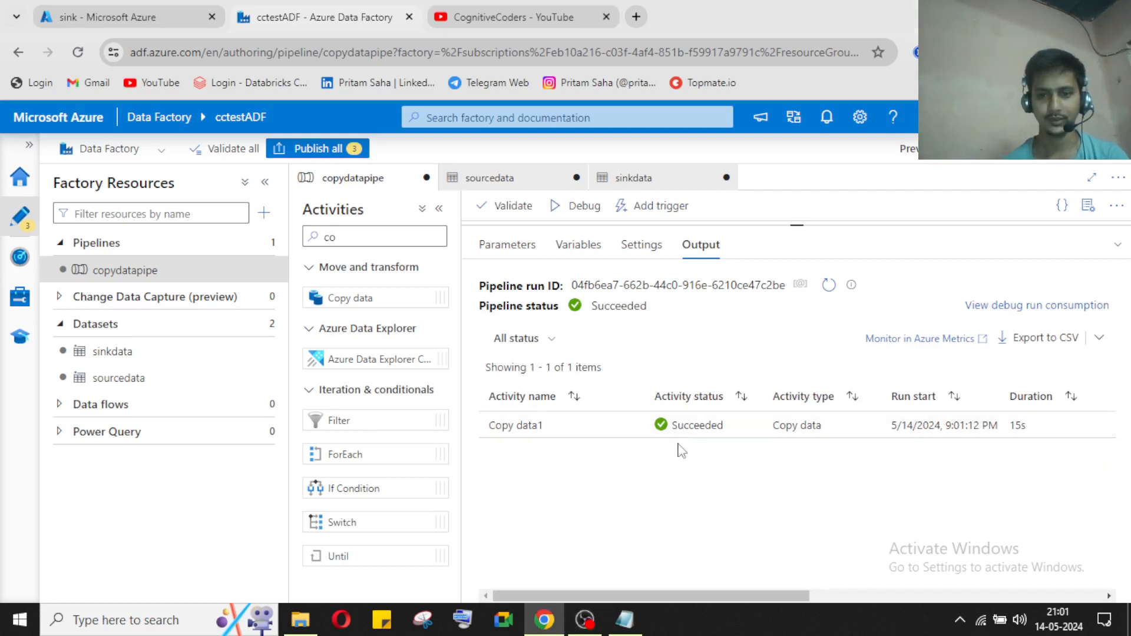
Step: Examine the Copy data1 activity's run output for the amounts of data read and written, and close it
mouse_move(685, 430)
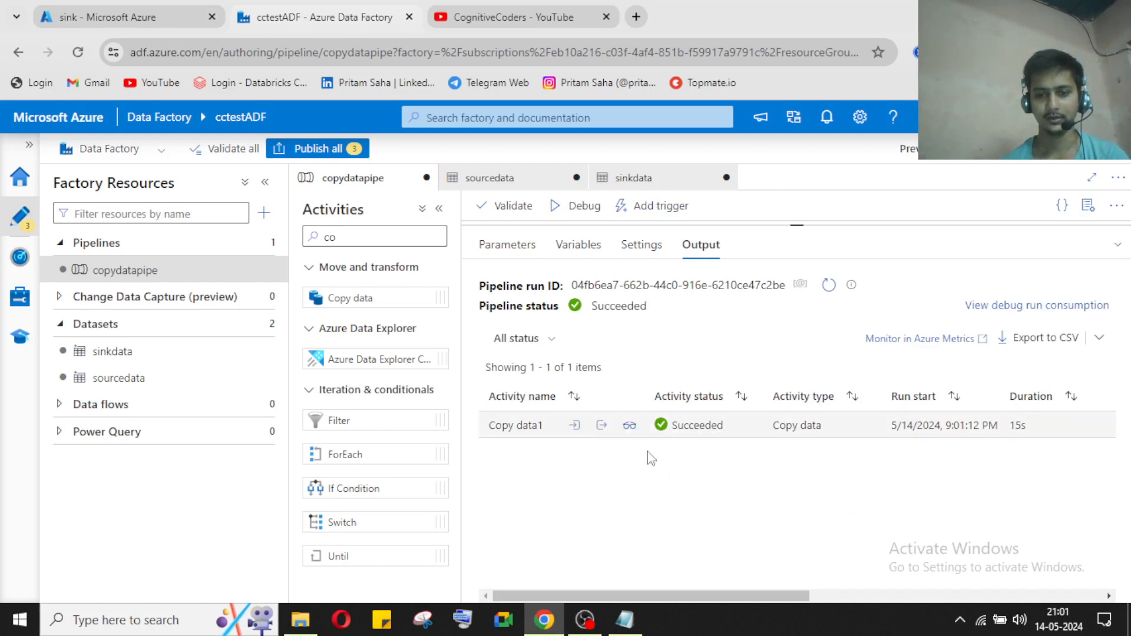
left_click(602, 434)
scroll(502, 357, "down", 5)
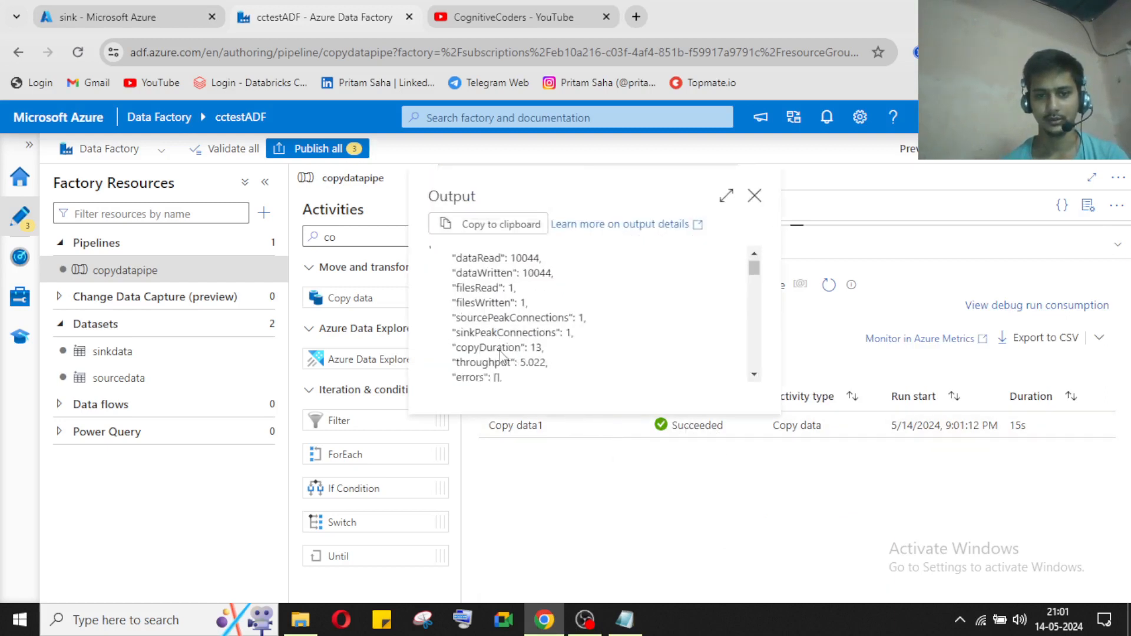
scroll(501, 356, "up", 5)
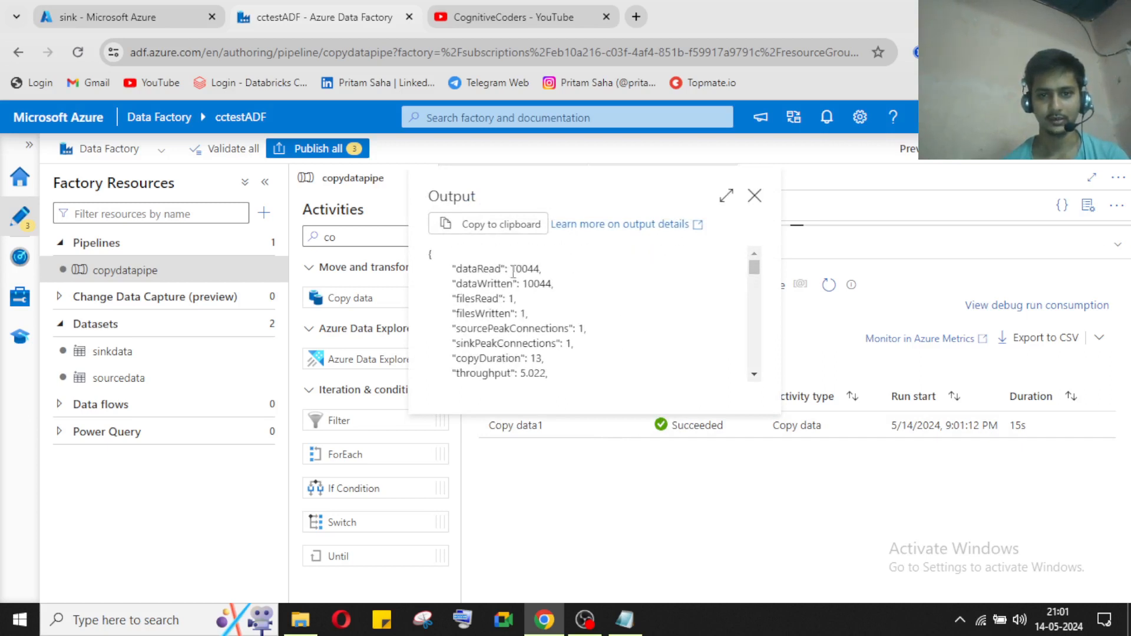
left_click_drag(513, 272, 452, 270)
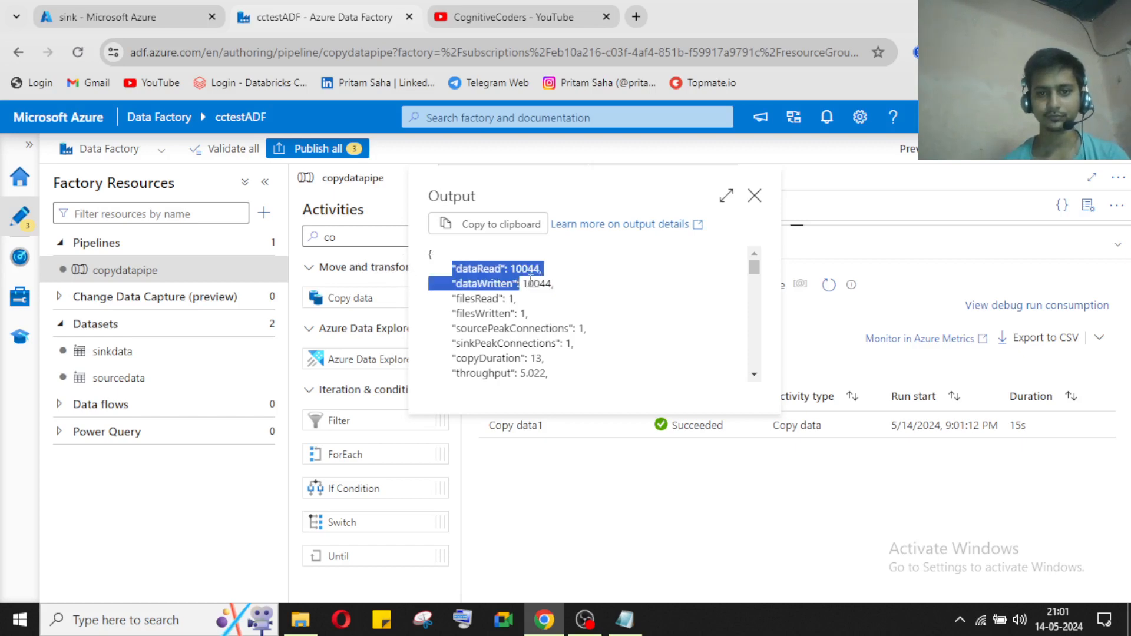
left_click(756, 203)
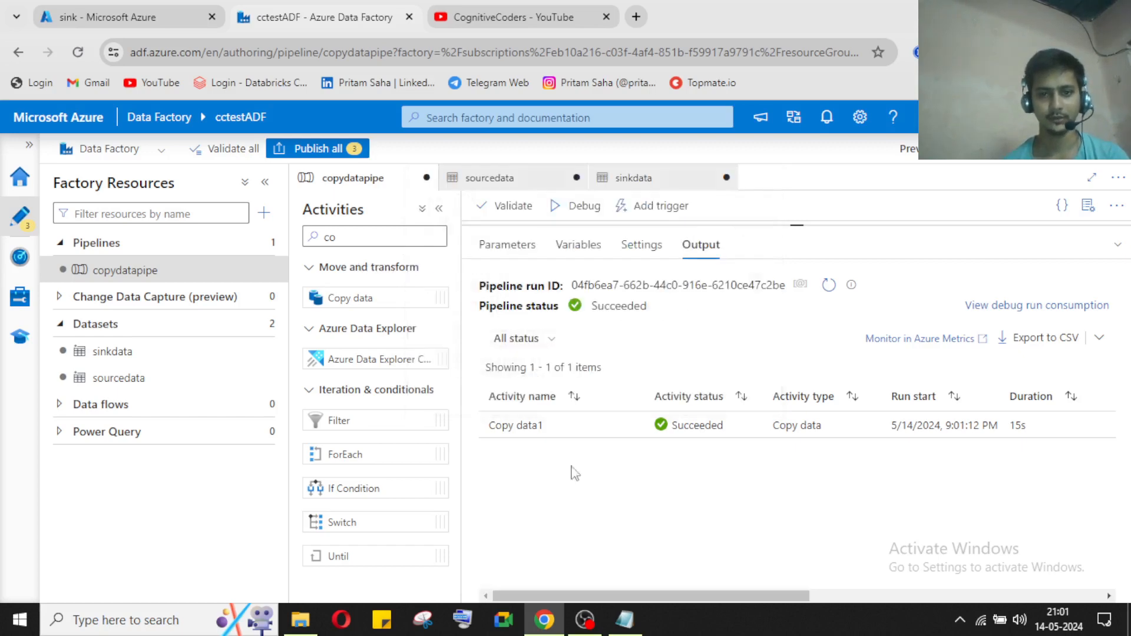
Step: Refresh the sink container in the Azure portal, and open the copied circuits.csv to inspect its contents
left_click(145, 24)
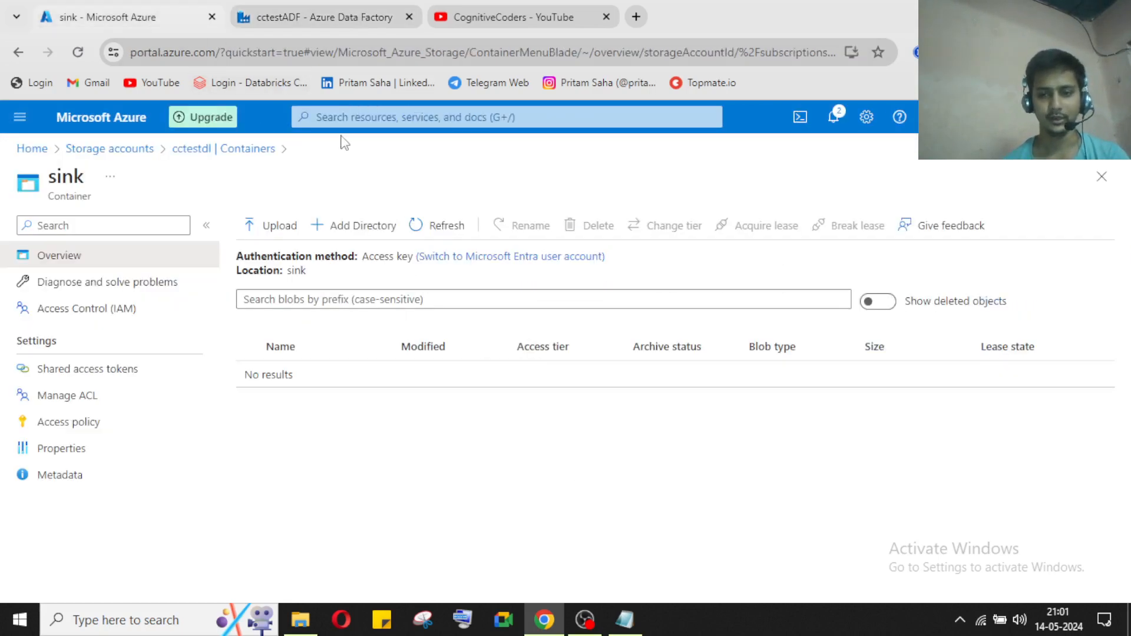
left_click(432, 224)
left_click(293, 19)
left_click(181, 14)
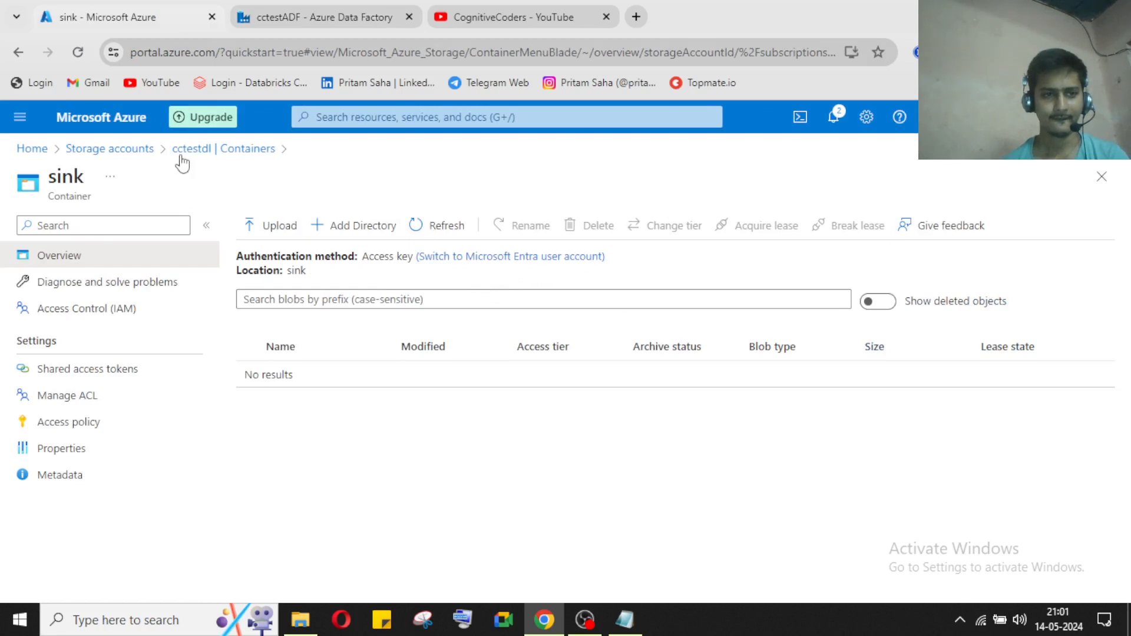
left_click(202, 152)
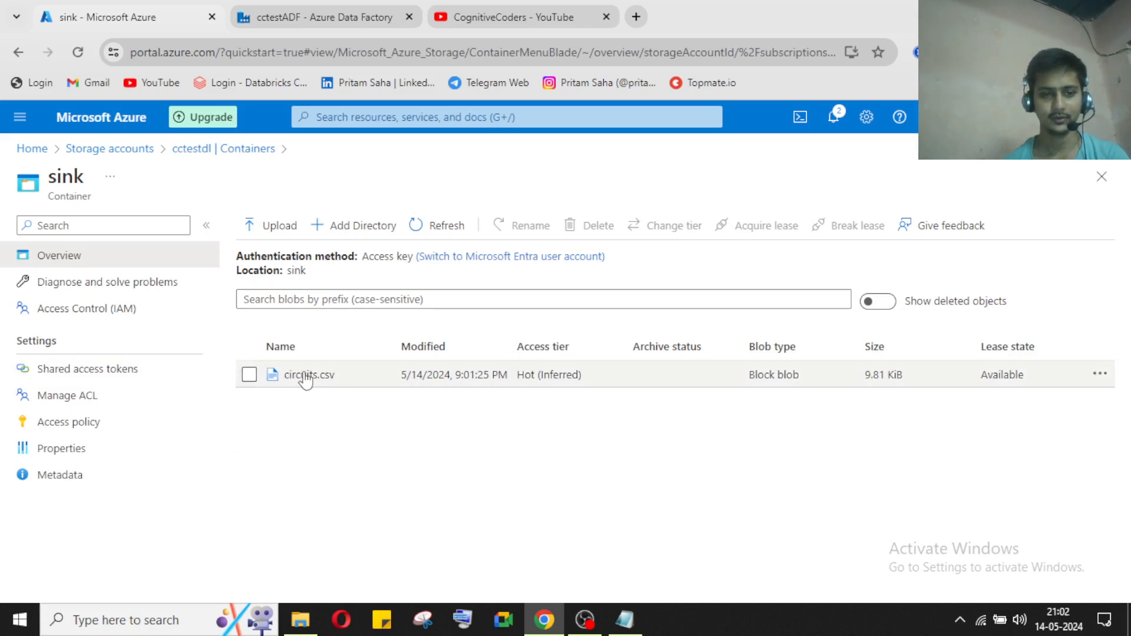
left_click(271, 380)
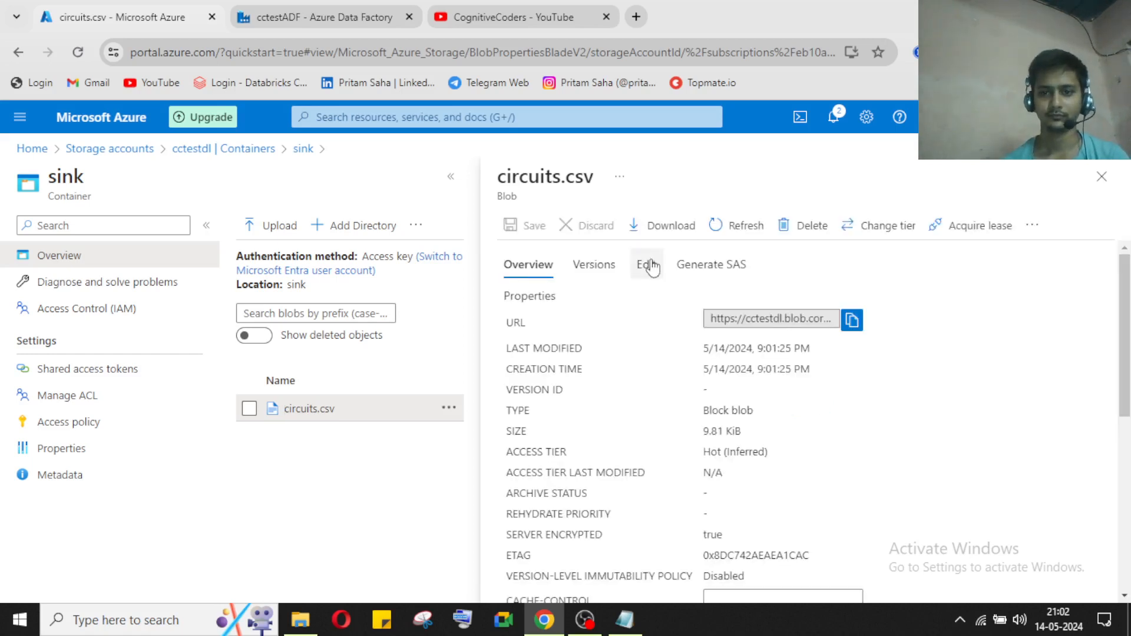
left_click(648, 265)
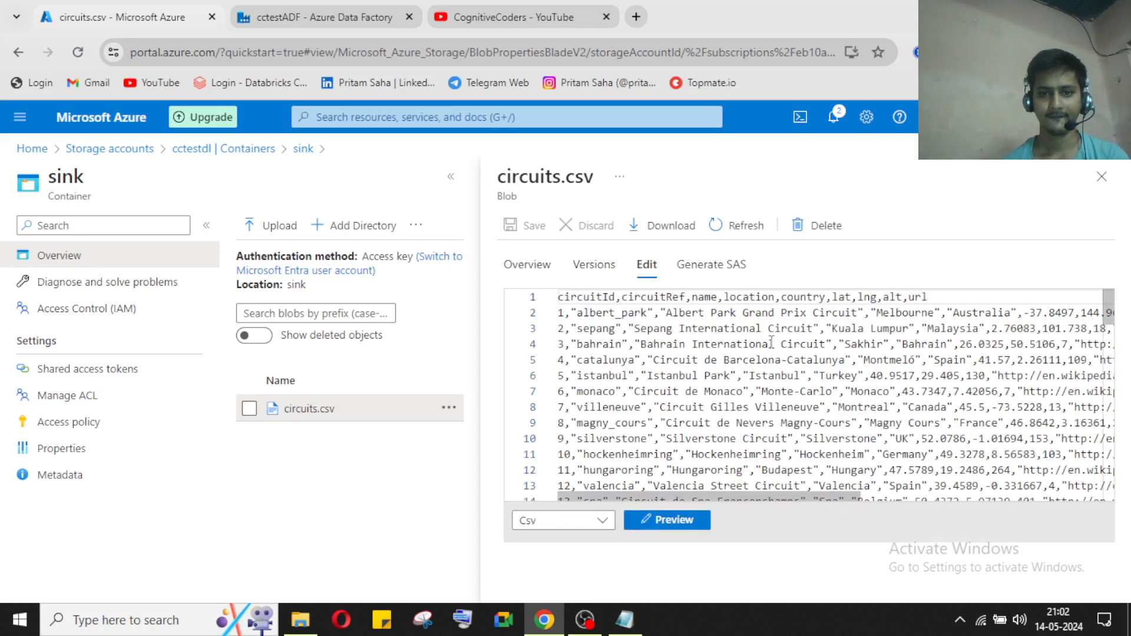
Step: Look through the rows of the copied circuits.csv in the sink container, and close the file
scroll(772, 342, "down", 5)
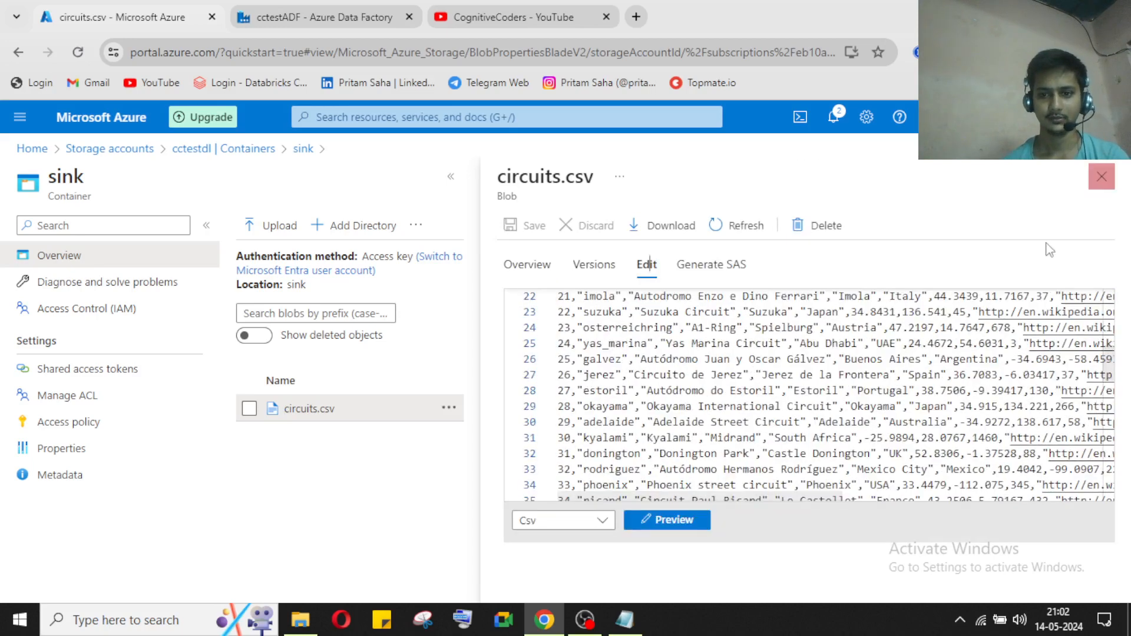
scroll(795, 342, "up", 5)
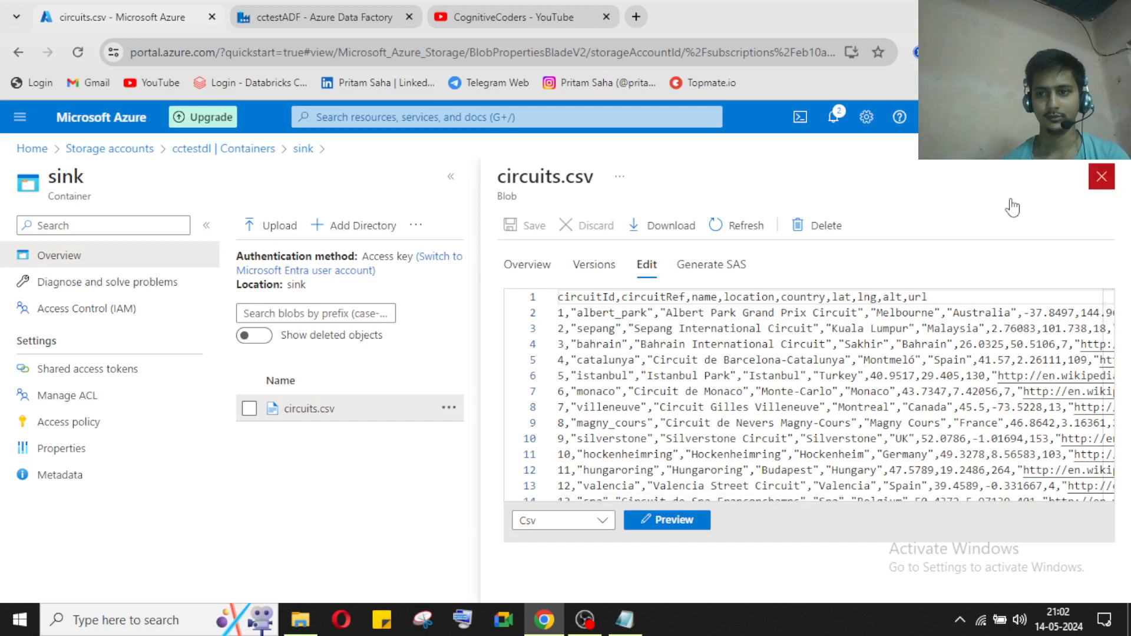
left_click(1102, 176)
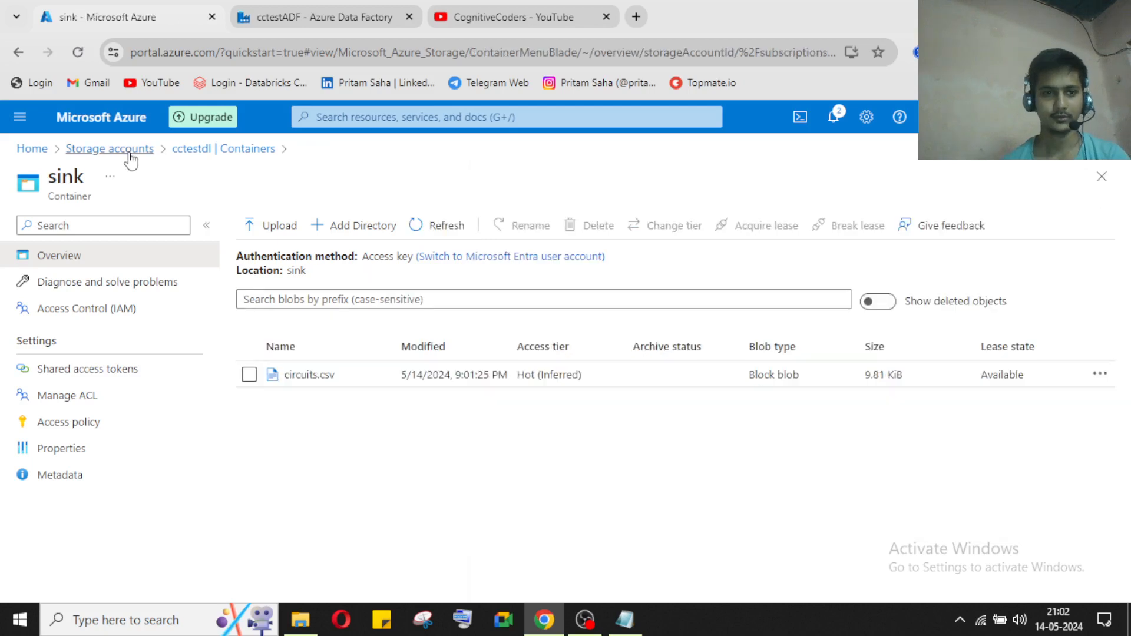
Step: Open circuits.csv from the cctestdl account's source container and display its contents to compare with the copy
left_click(192, 150)
left_click(544, 389)
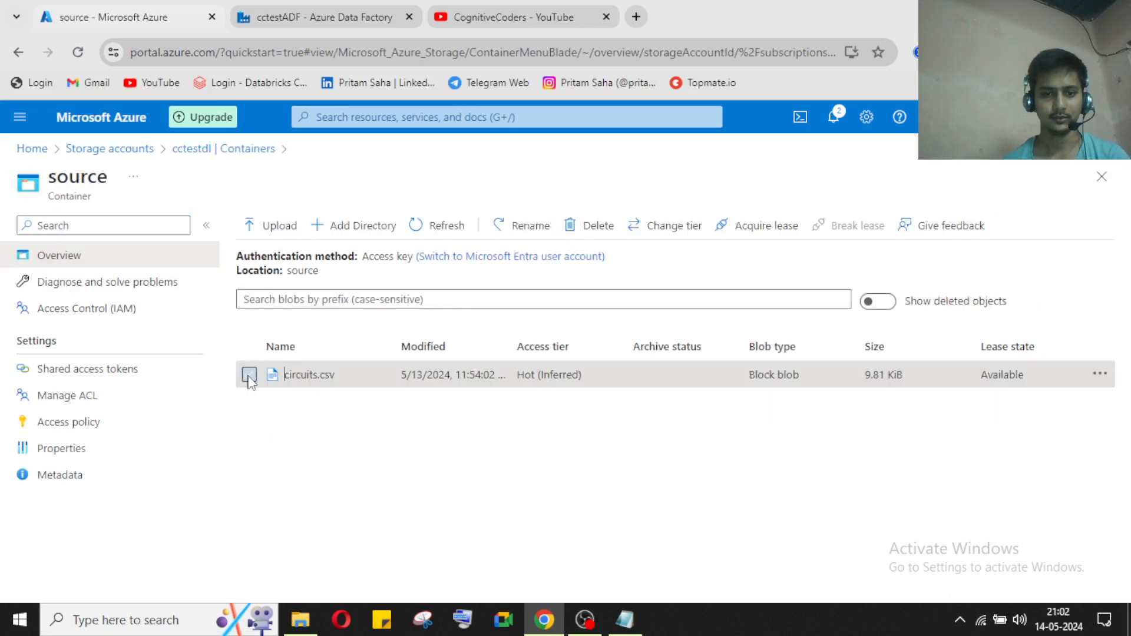
left_click(248, 375)
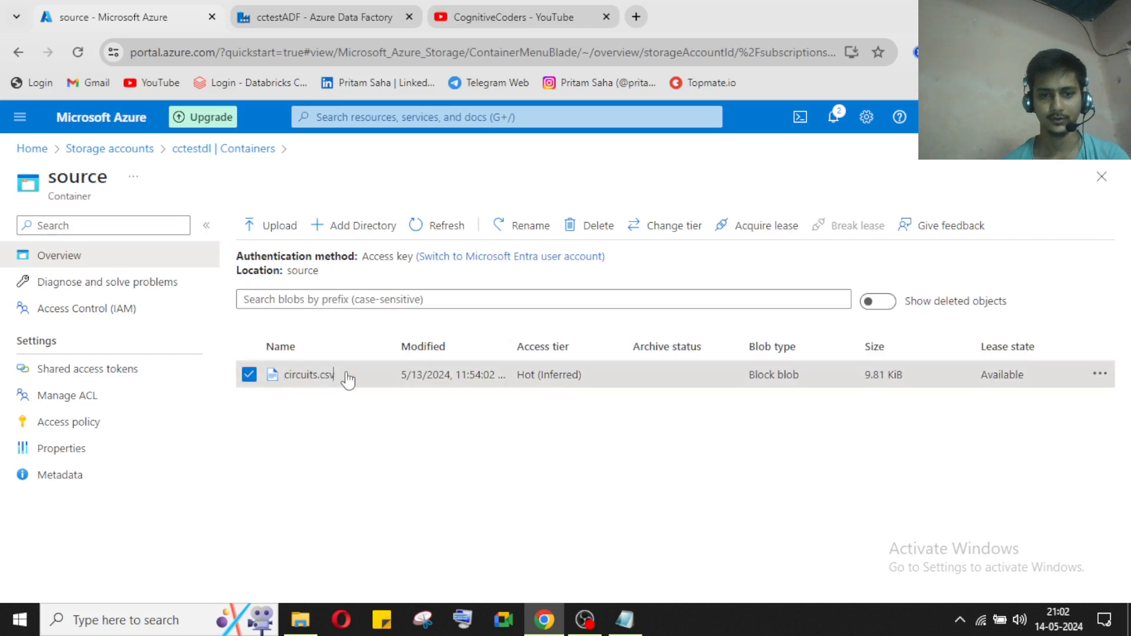
left_click(309, 374)
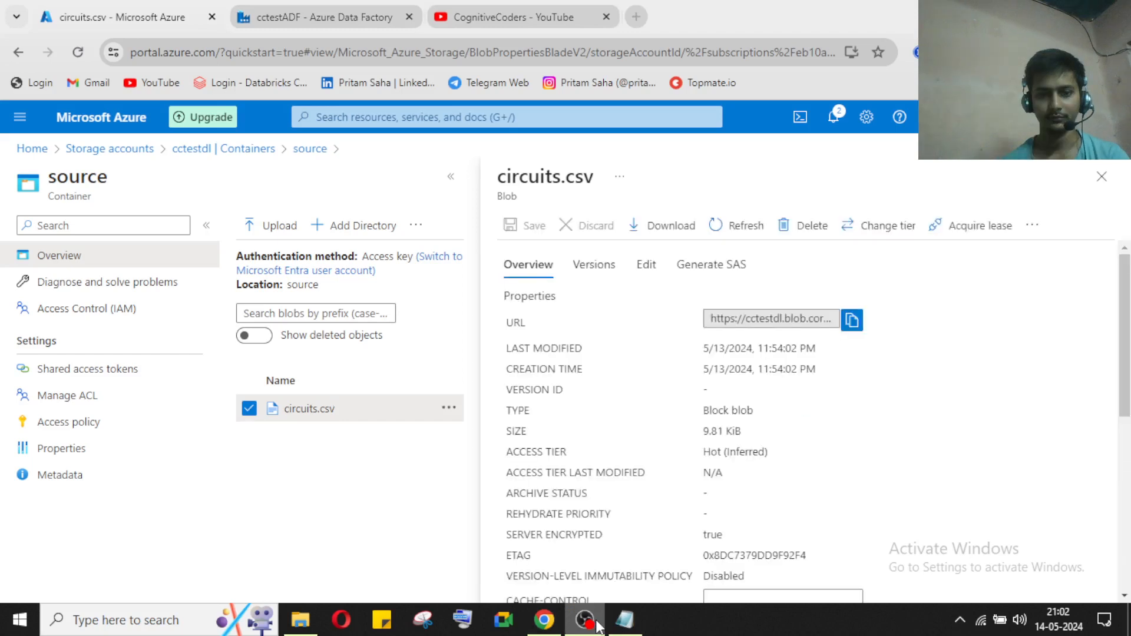
left_click(648, 265)
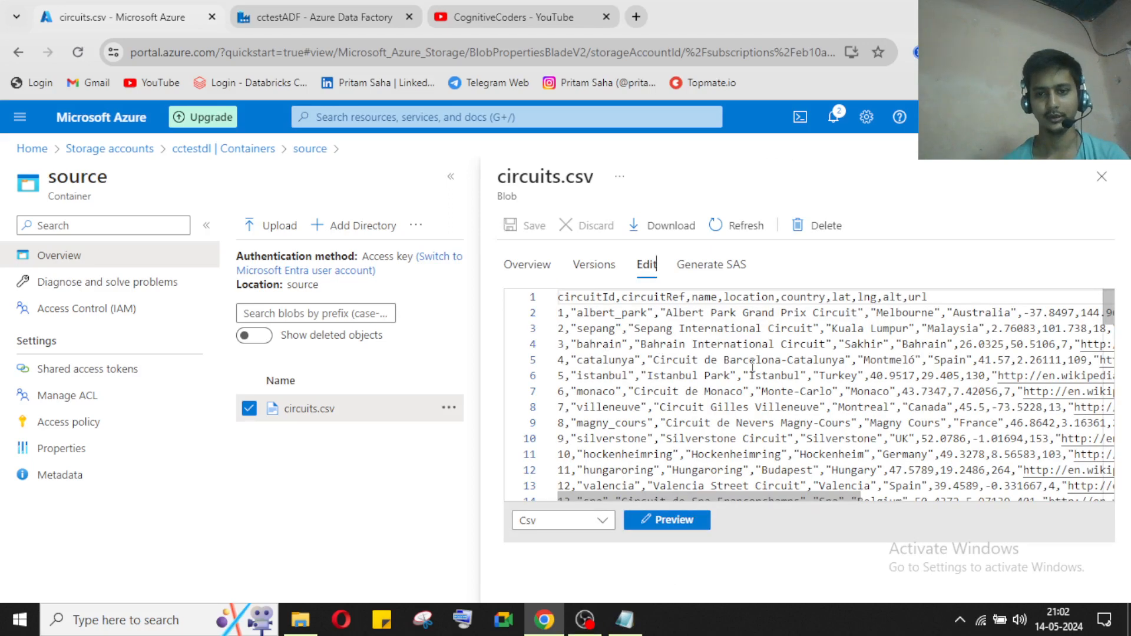
Step: Return to the data factory, review the LinkService and Datasets notes in Notepad, and minimize the notes
left_click(307, 8)
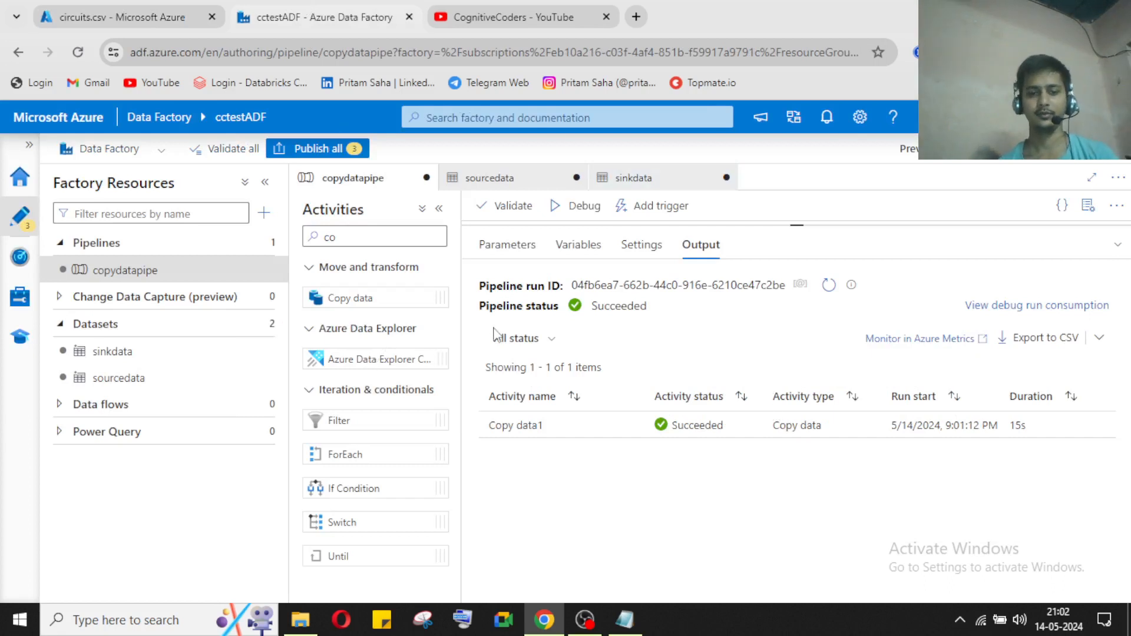
key("alt+Tab")
left_click(570, 301)
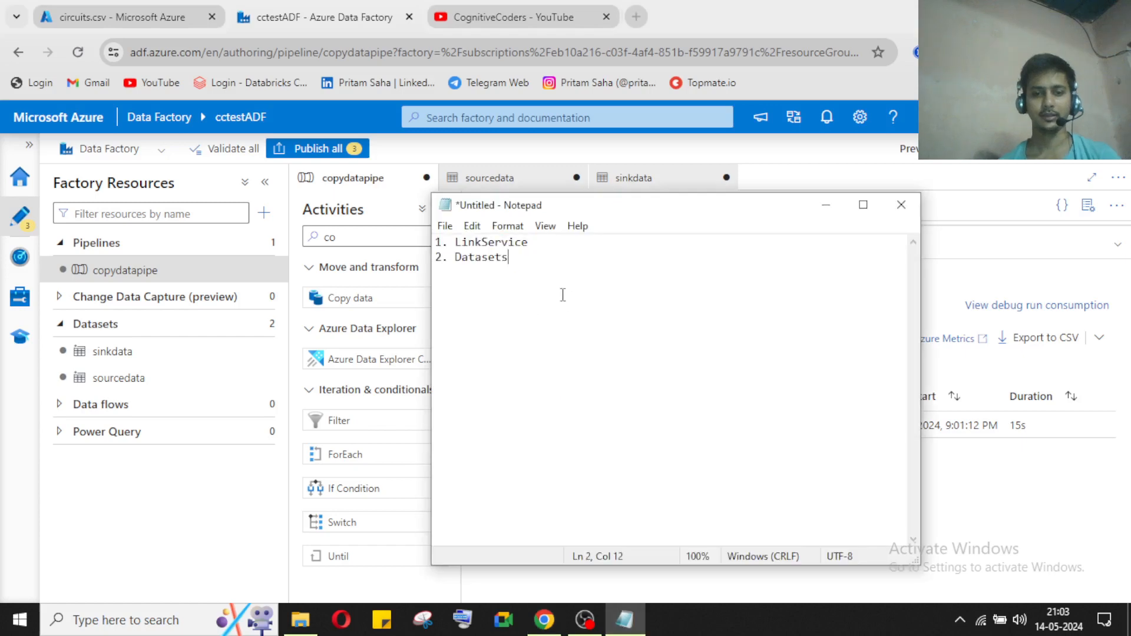
left_click_drag(562, 295, 437, 242)
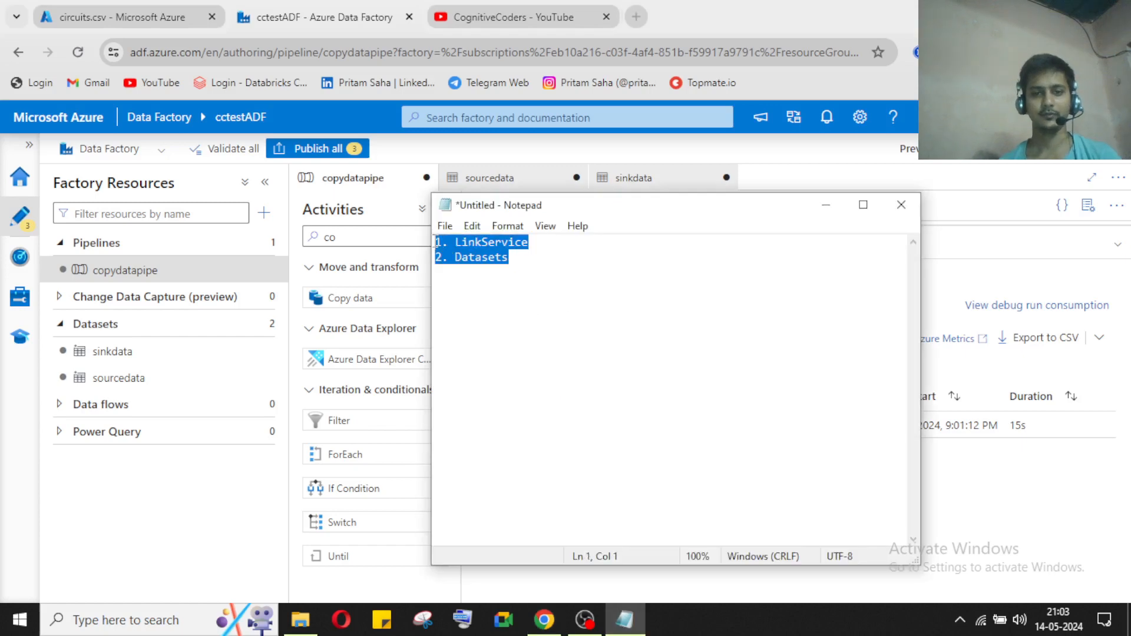
left_click(550, 270)
left_click_drag(519, 261, 439, 247)
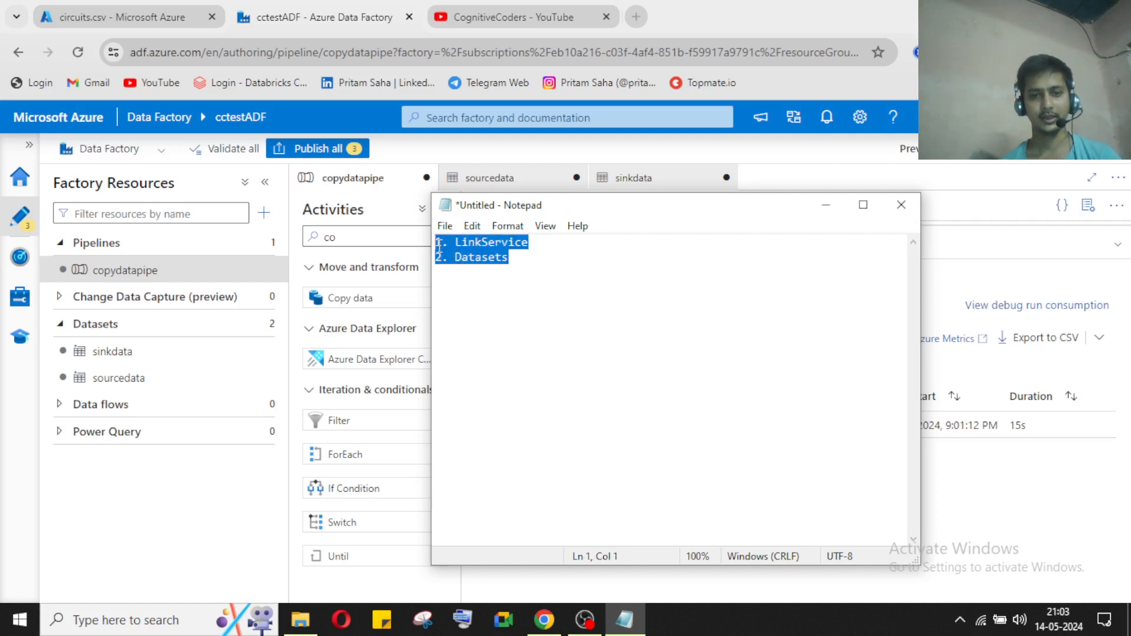
left_click(826, 211)
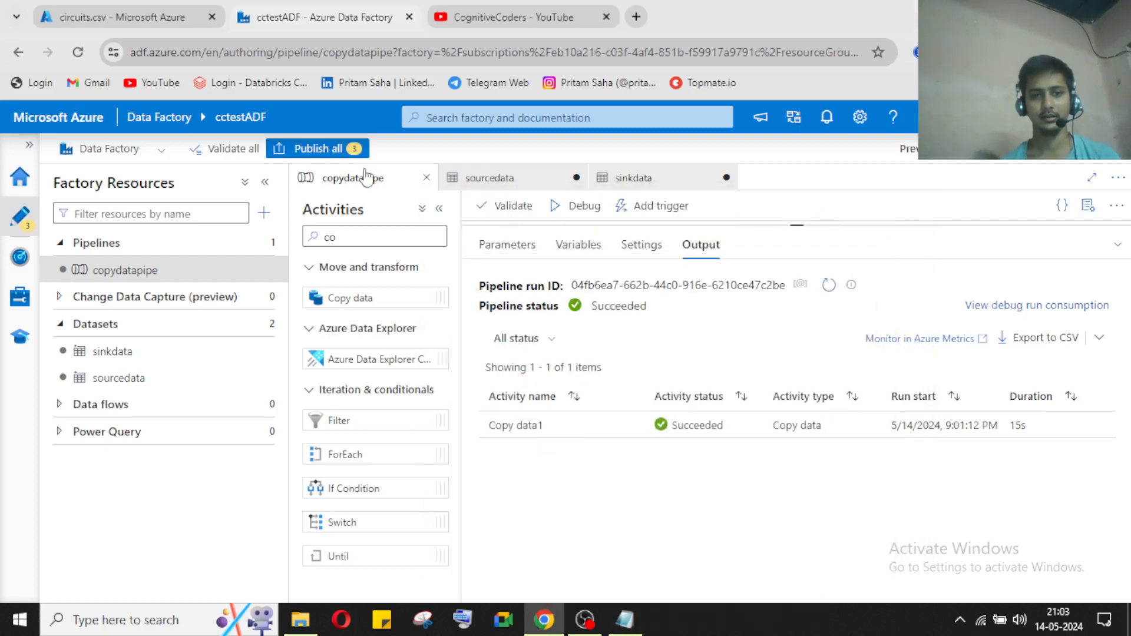
Step: Publish the copydatapipe pipeline with the sourcedata and sinkdata datasets, and collapse the run output area
left_click(336, 151)
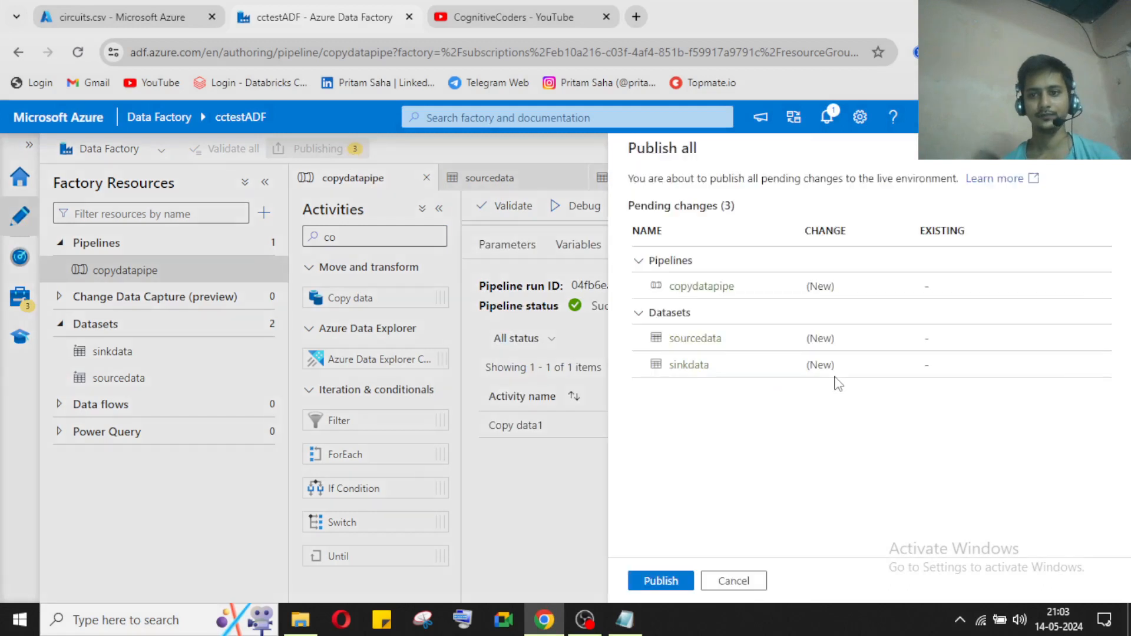
left_click(661, 581)
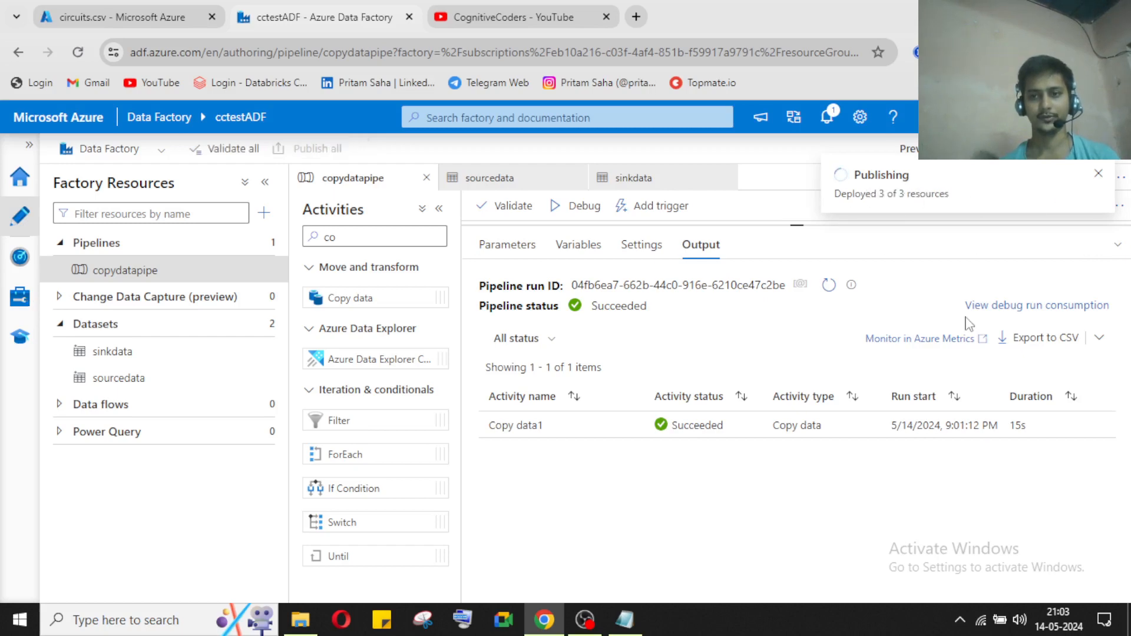
left_click(1117, 247)
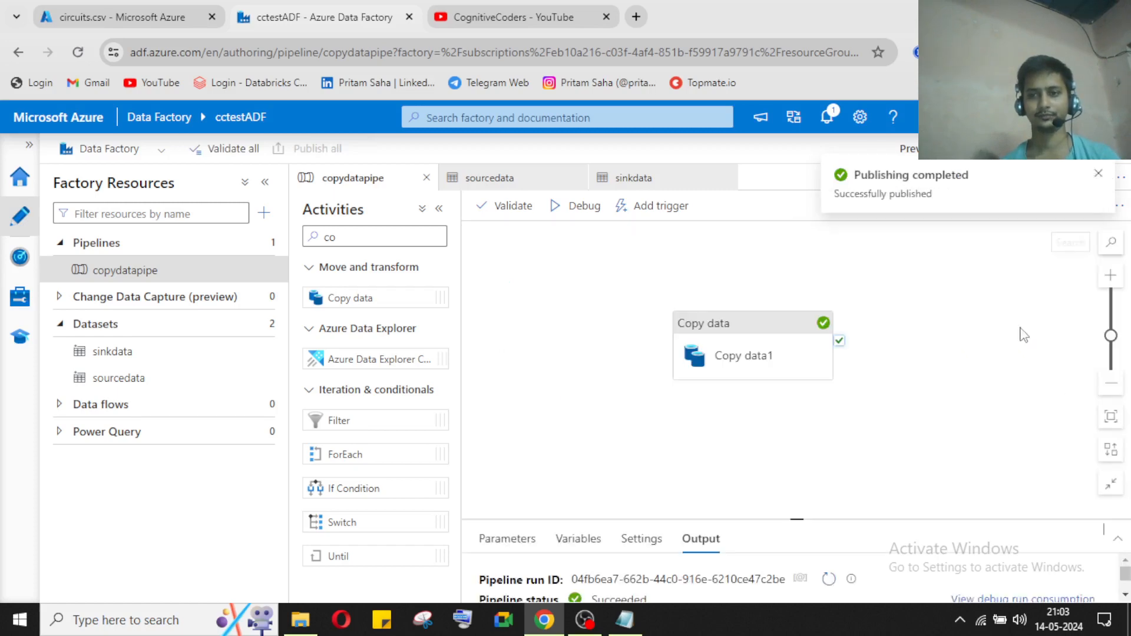
Step: Check the data factory's authoring mode choices, including the option to set up a code repository
left_click(154, 155)
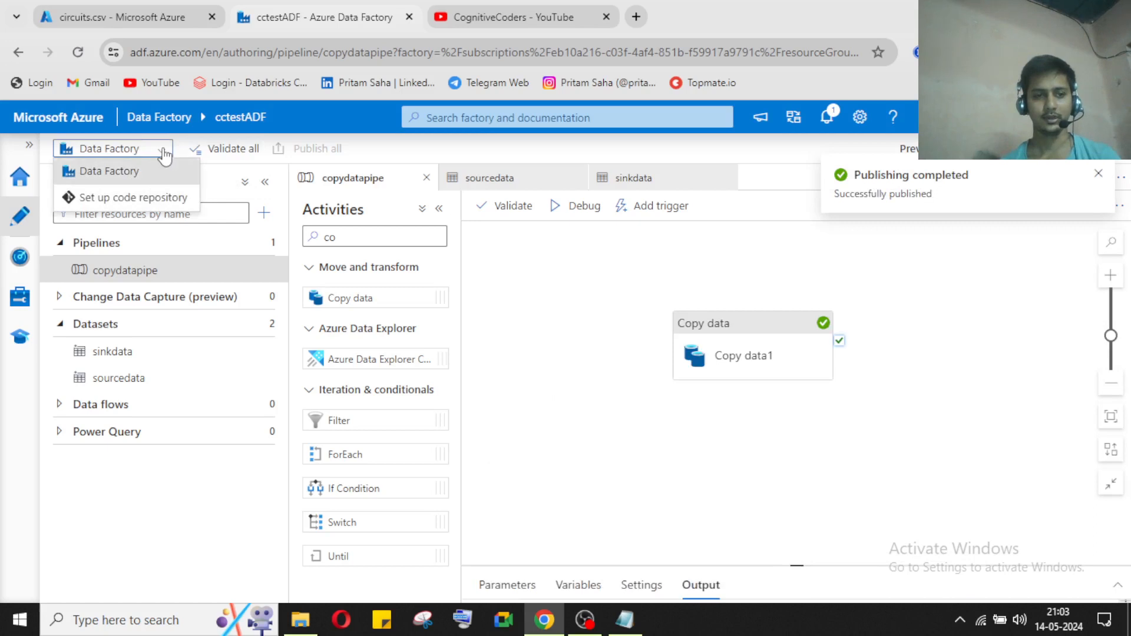
left_click(162, 155)
left_click(162, 154)
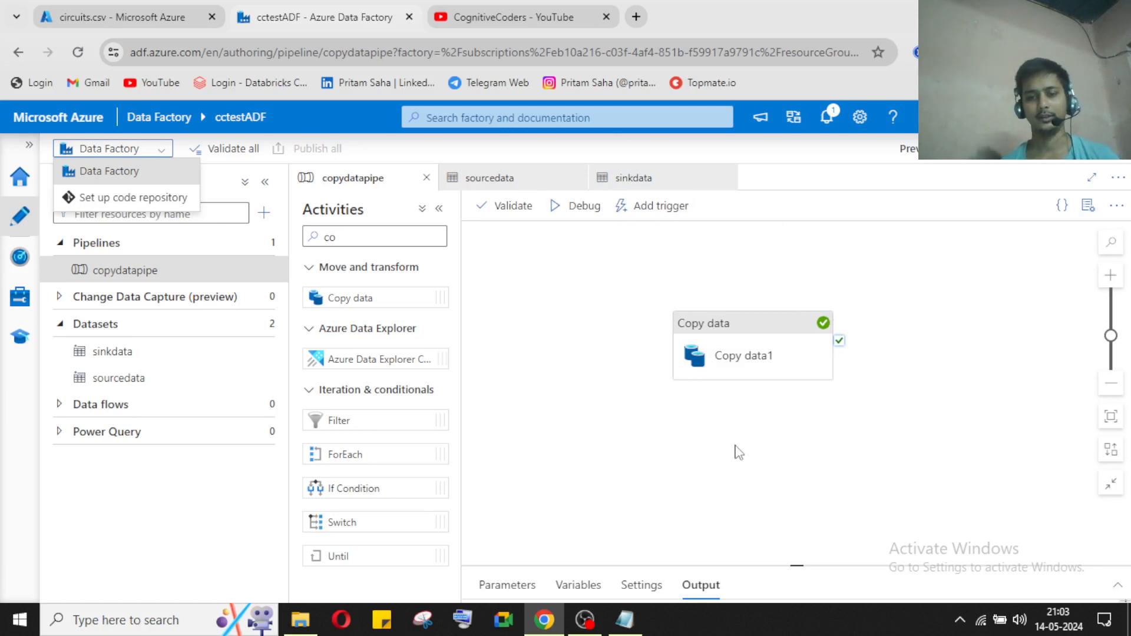
Step: Switch to YouTube and show the CognitiveCoders channel page
left_click(502, 21)
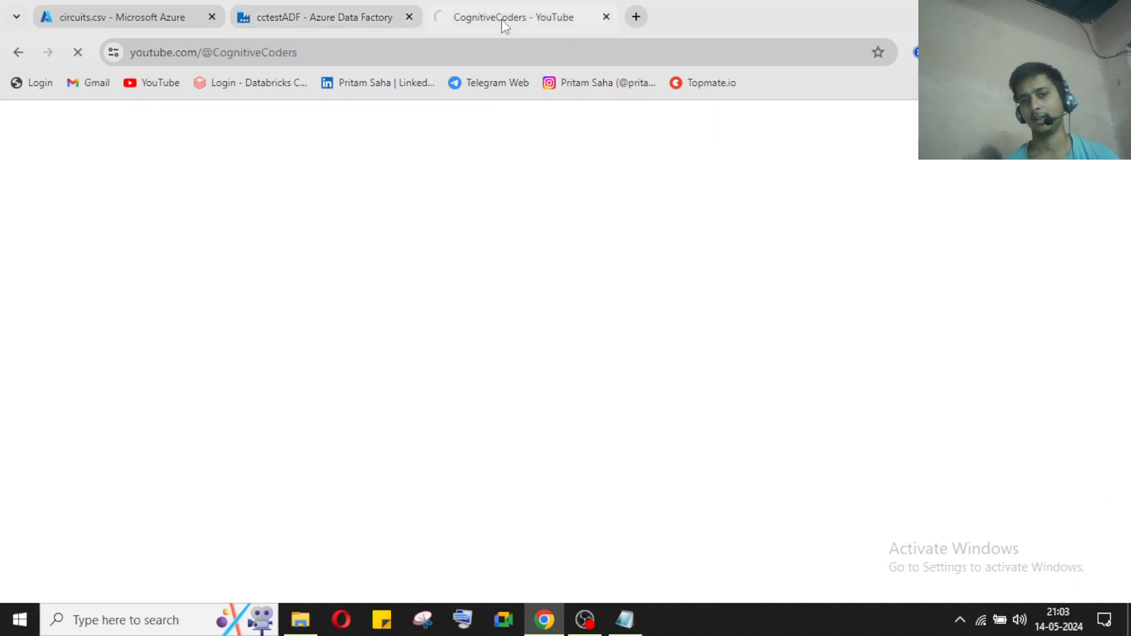
left_click(334, 15)
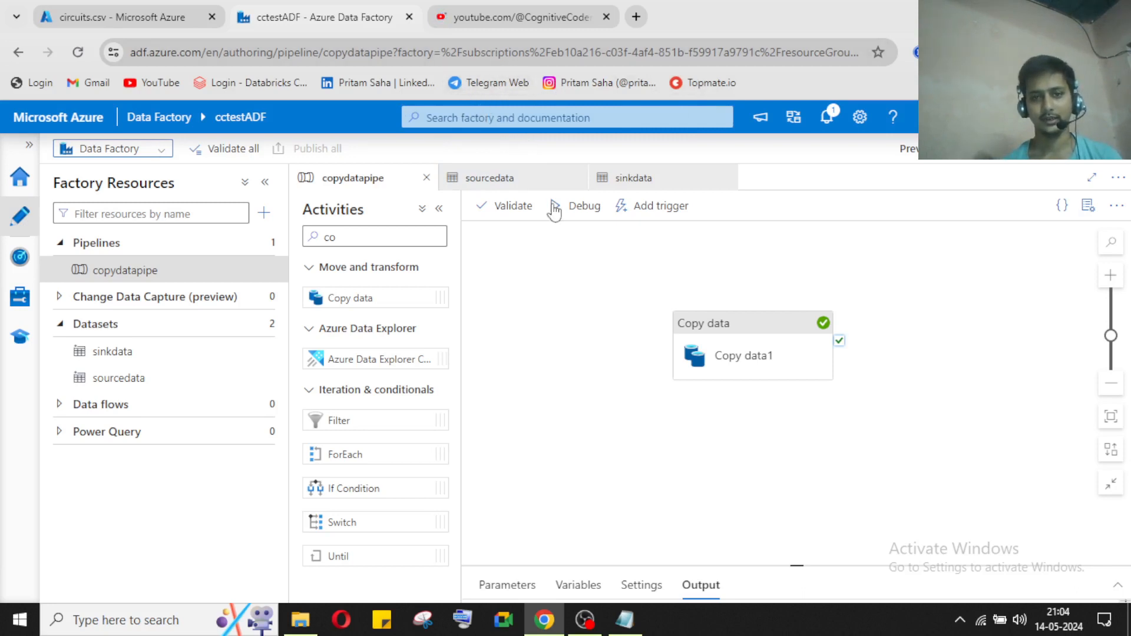
left_click(512, 17)
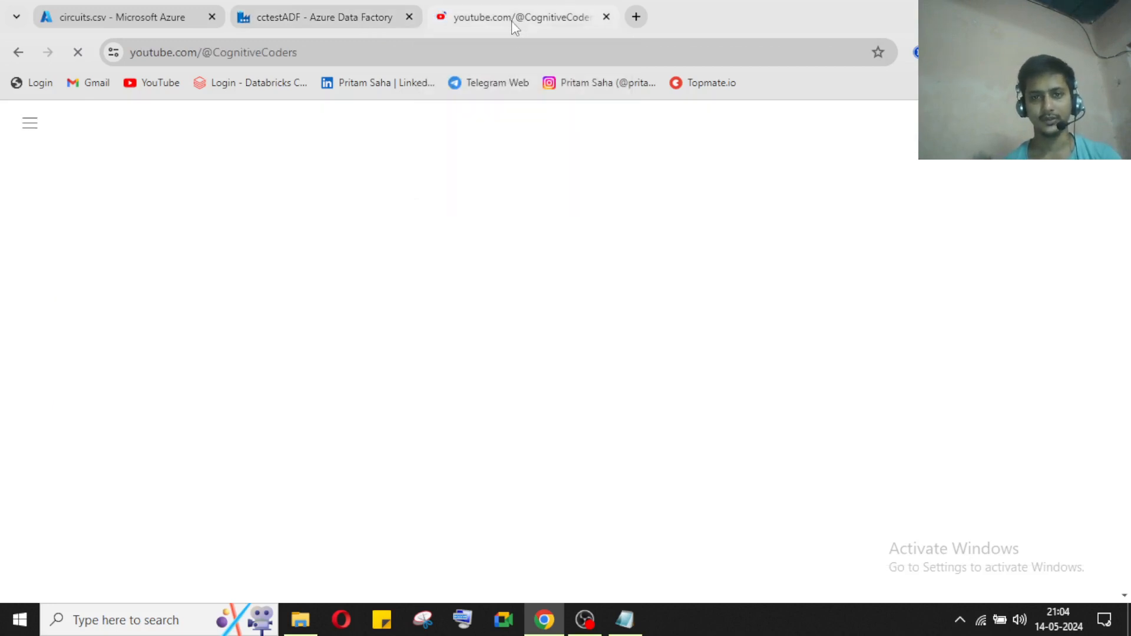
left_click(365, 19)
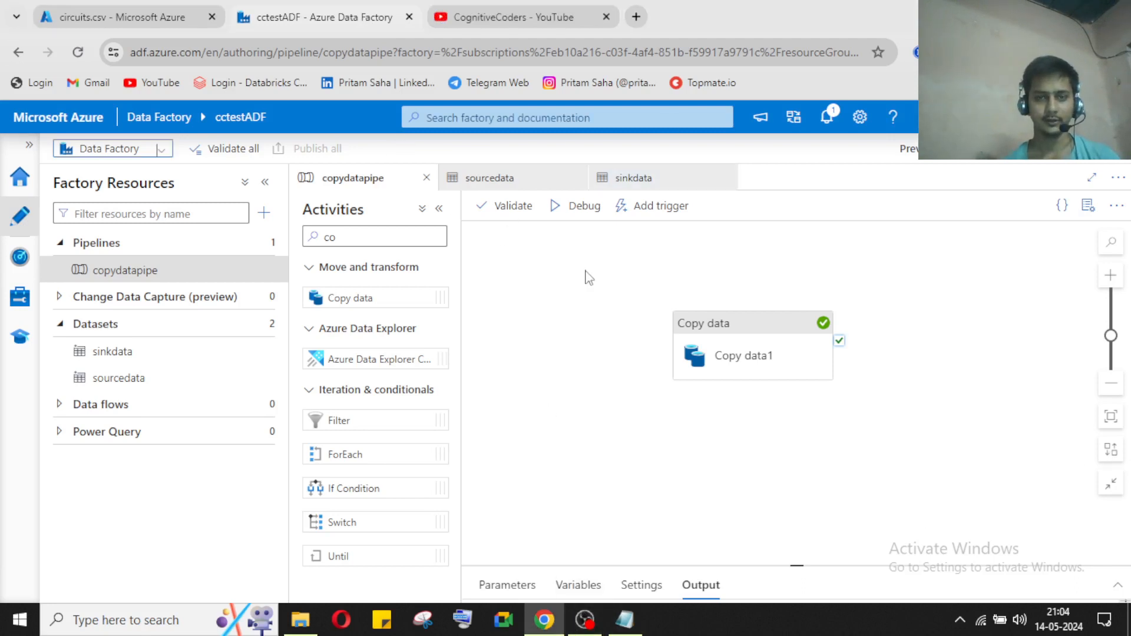
left_click(510, 19)
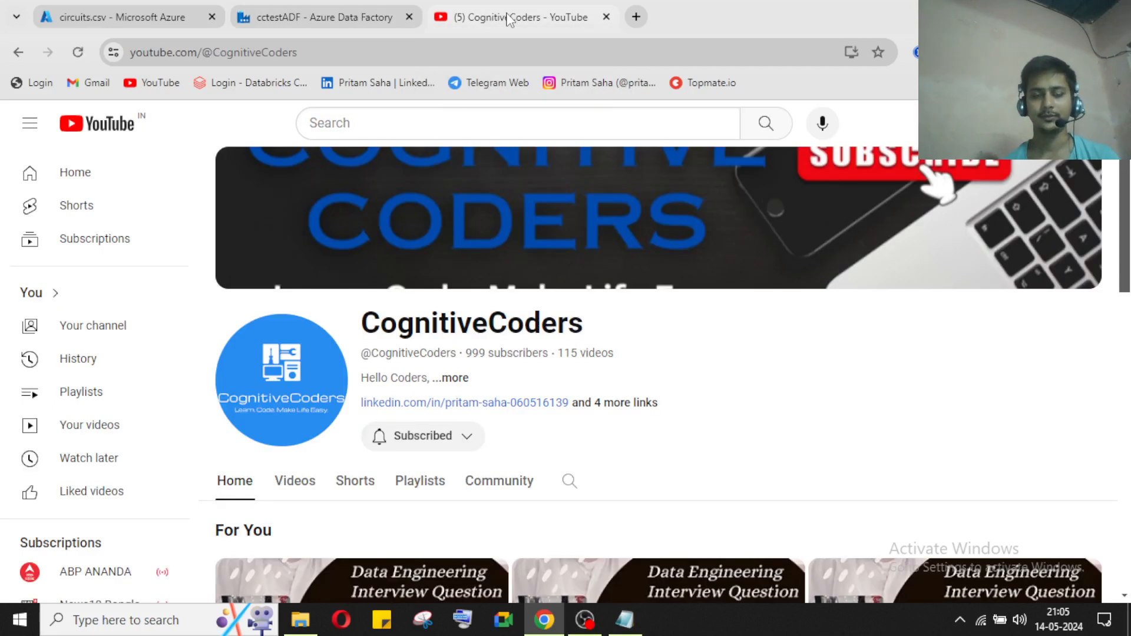